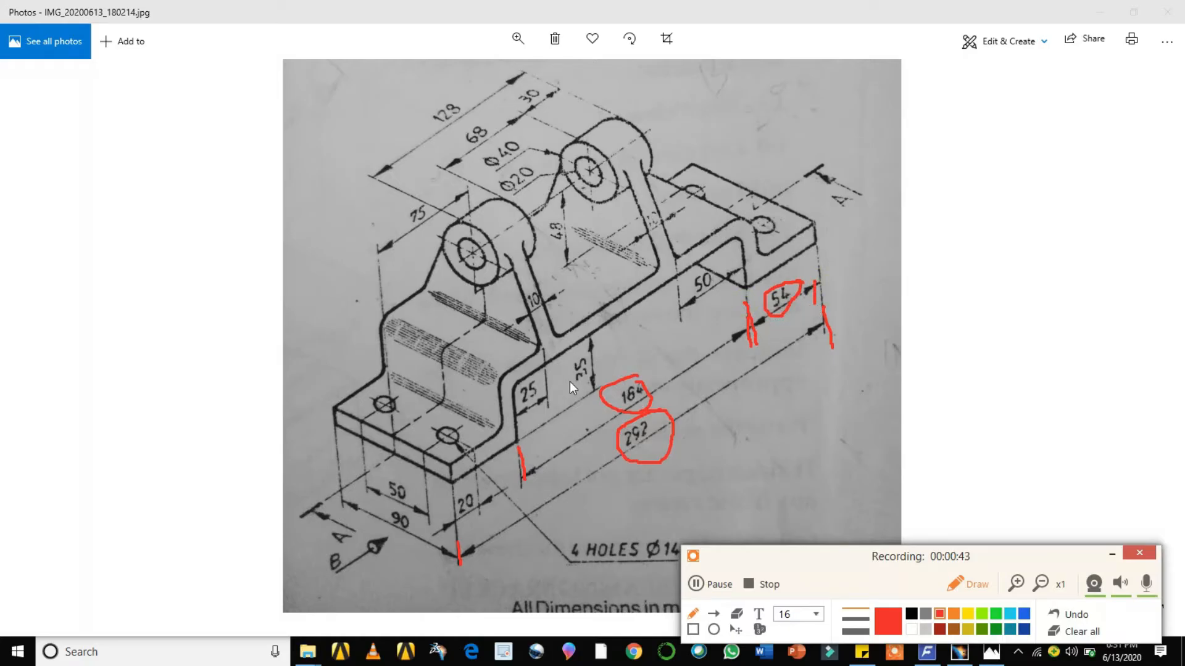
# - Mark the 35 height, the 90 base width, the four foot holes and their Ø14 callout on the reference drawing
pyautogui.click(588, 339)
pyautogui.moveTo(409, 469); pyautogui.dragTo(349, 443)
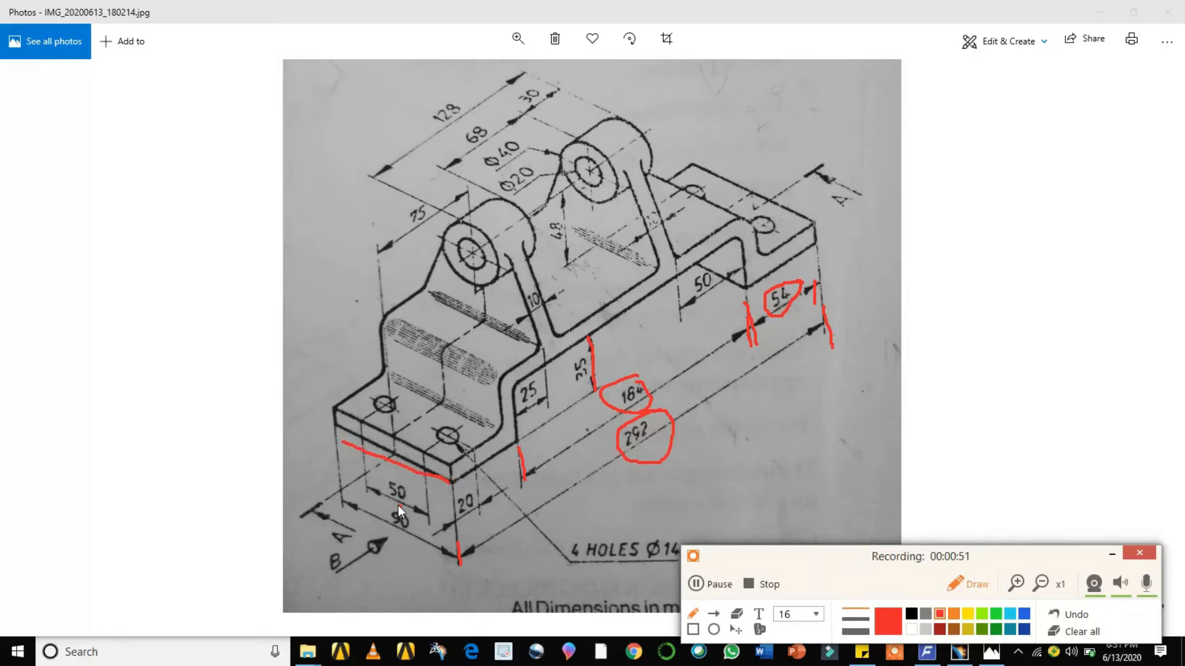
pyautogui.moveTo(390, 530); pyautogui.dragTo(411, 510)
pyautogui.moveTo(382, 405); pyautogui.dragTo(394, 391)
pyautogui.moveTo(441, 453); pyautogui.dragTo(446, 428)
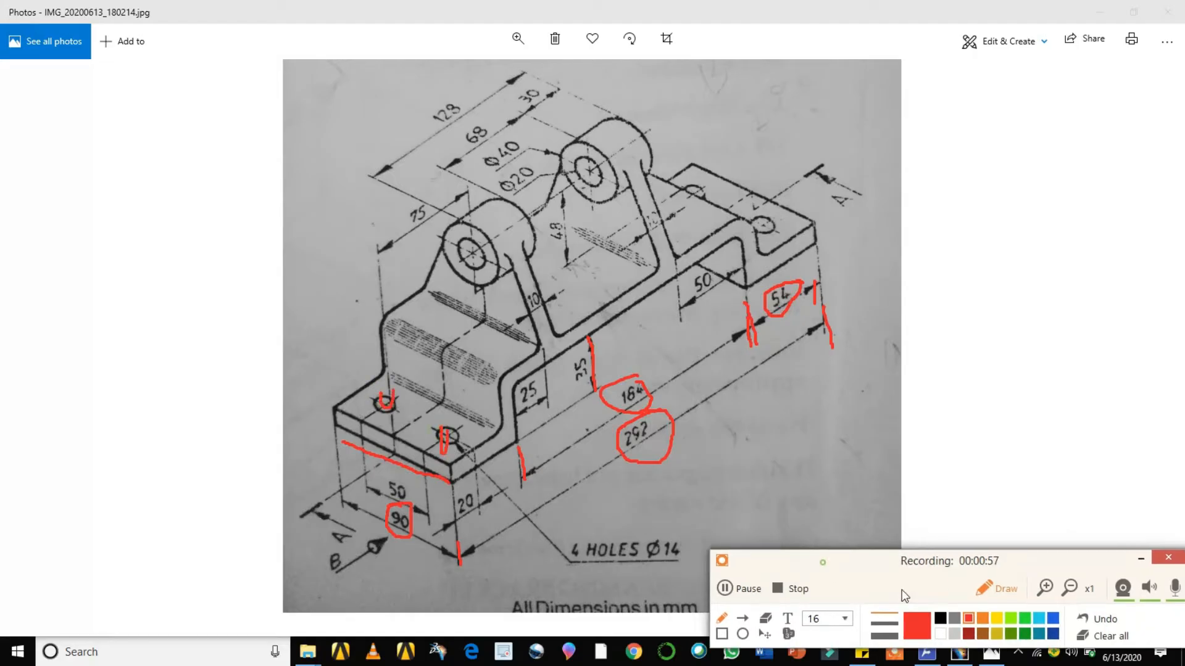
pyautogui.moveTo(664, 552); pyautogui.dragTo(697, 543)
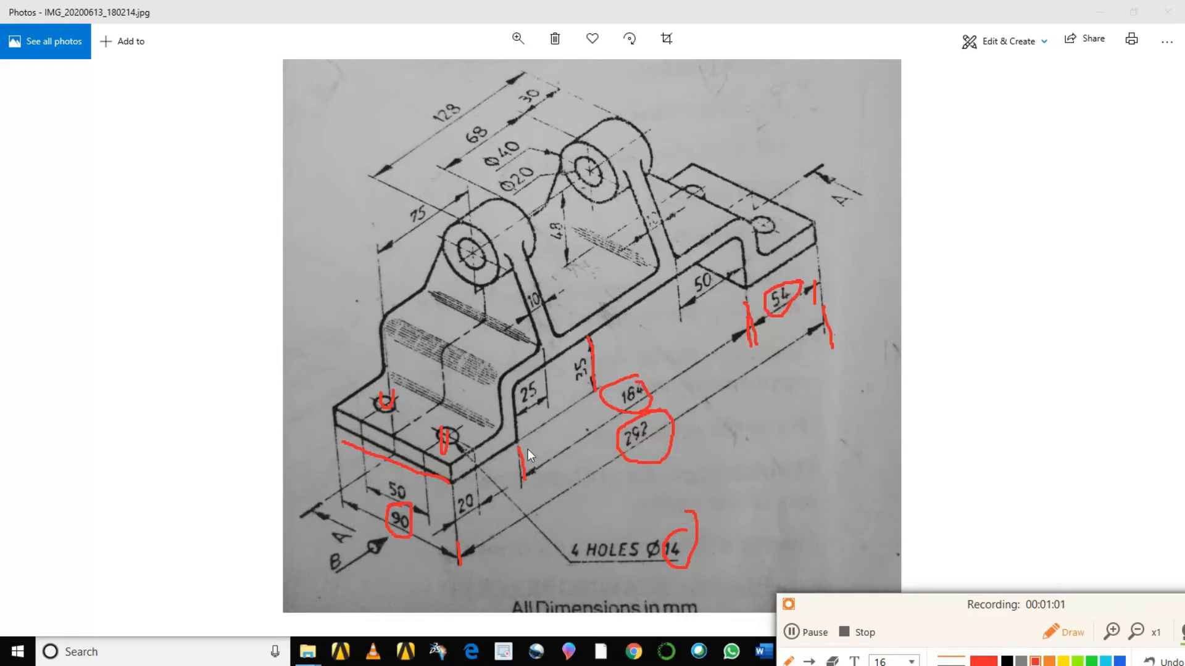
pyautogui.moveTo(371, 404); pyautogui.dragTo(381, 399)
pyautogui.moveTo(769, 228); pyautogui.dragTo(782, 200)
pyautogui.moveTo(705, 198); pyautogui.dragTo(726, 178)
# - Mark the 10 mm rib thickness, the 48 boss height and the 68 and 128 boss spans on the reference drawing
pyautogui.moveTo(532, 313)
pyautogui.mouseDown()
pyautogui.moveTo(546, 304)
pyautogui.moveTo(541, 320)
pyautogui.moveTo(609, 323)
pyautogui.mouseUp()
pyautogui.click(602, 312)
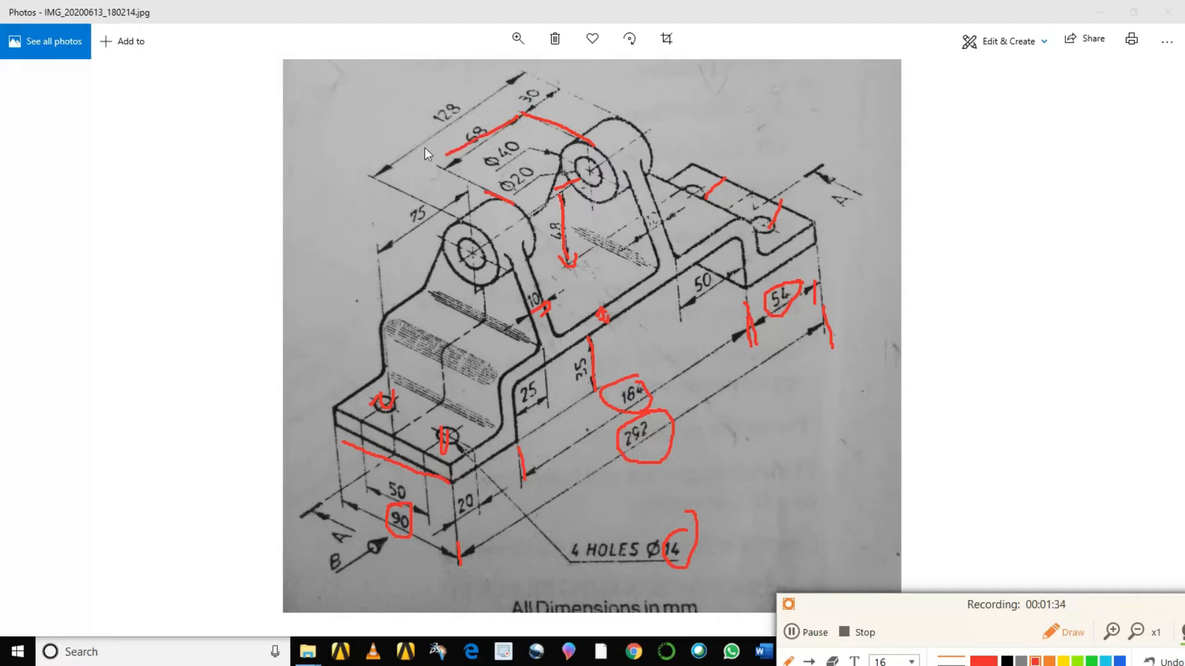
pyautogui.click(375, 171)
pyautogui.moveTo(608, 112); pyautogui.dragTo(620, 113)
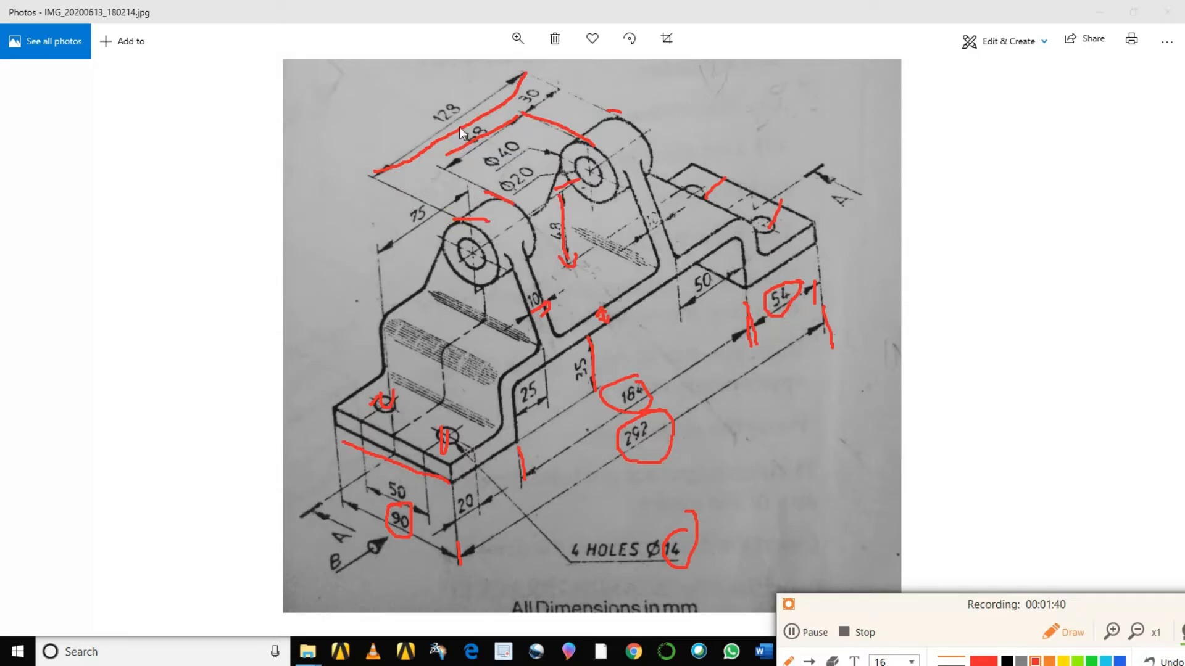
pyautogui.moveTo(454, 95); pyautogui.dragTo(395, 120)
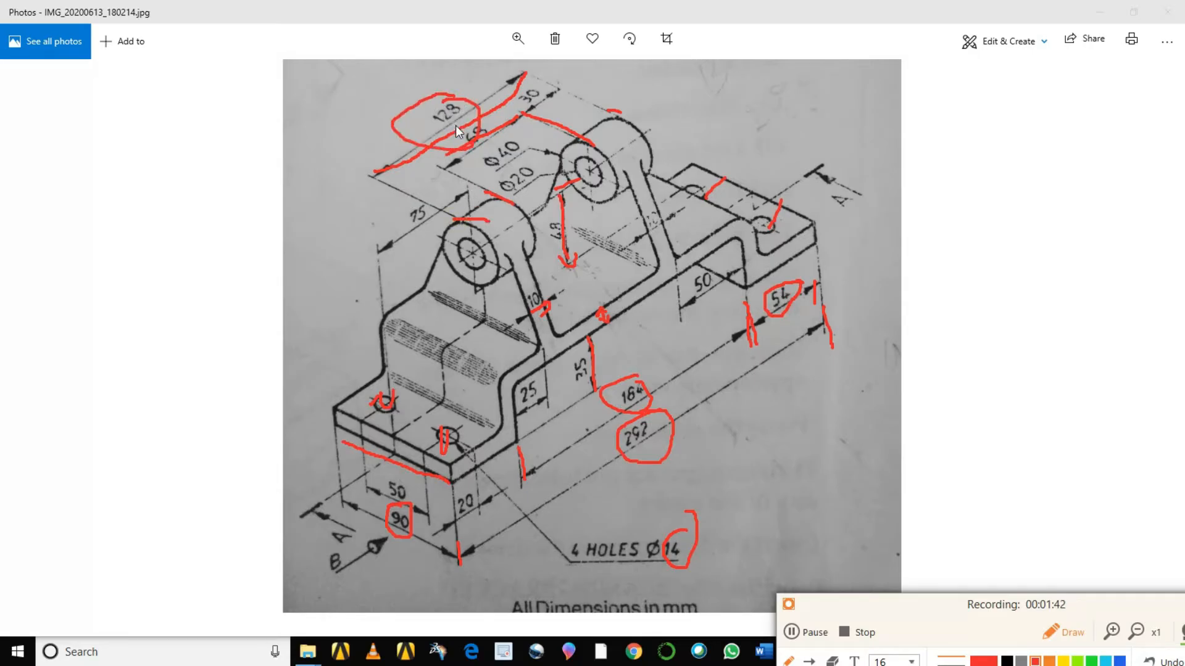
# - Mark the boss's Ø20 bore and Ø40 outer diameter on the reference drawing and clear all markup
pyautogui.click(582, 158)
pyautogui.moveTo(577, 162); pyautogui.dragTo(585, 182)
pyautogui.moveTo(528, 164); pyautogui.dragTo(481, 179)
pyautogui.moveTo(581, 142)
pyautogui.mouseDown()
pyautogui.moveTo(563, 159)
pyautogui.moveTo(585, 193)
pyautogui.mouseUp()
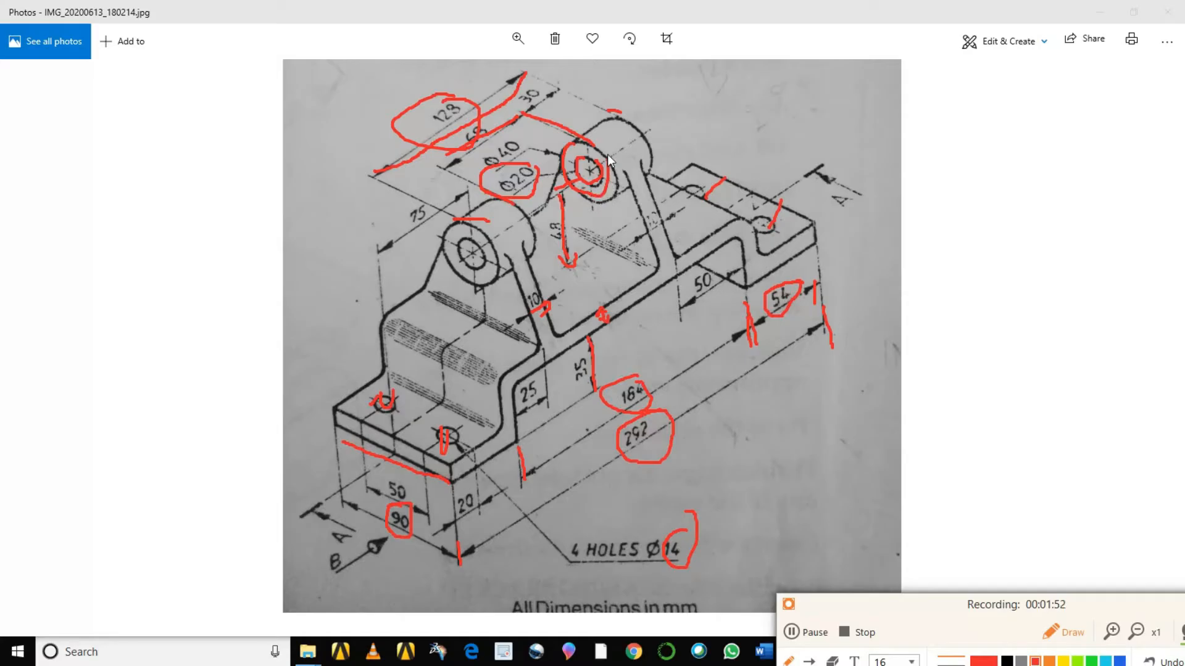
pyautogui.moveTo(503, 136); pyautogui.dragTo(517, 172)
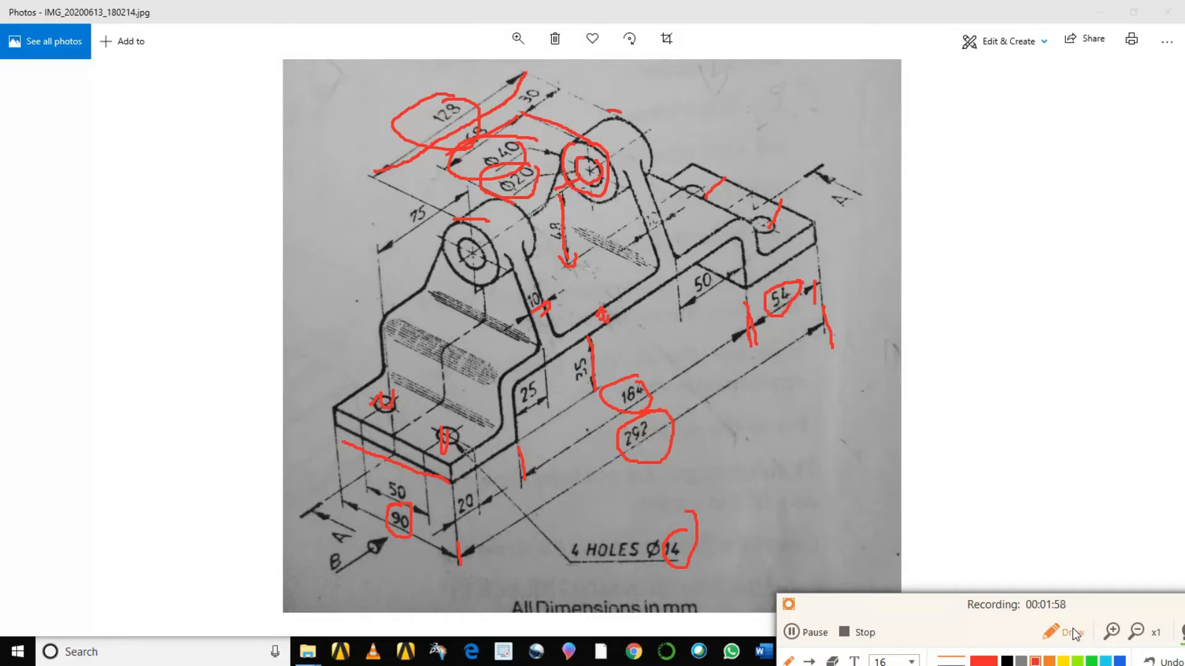
pyautogui.moveTo(1008, 628); pyautogui.dragTo(983, 585)
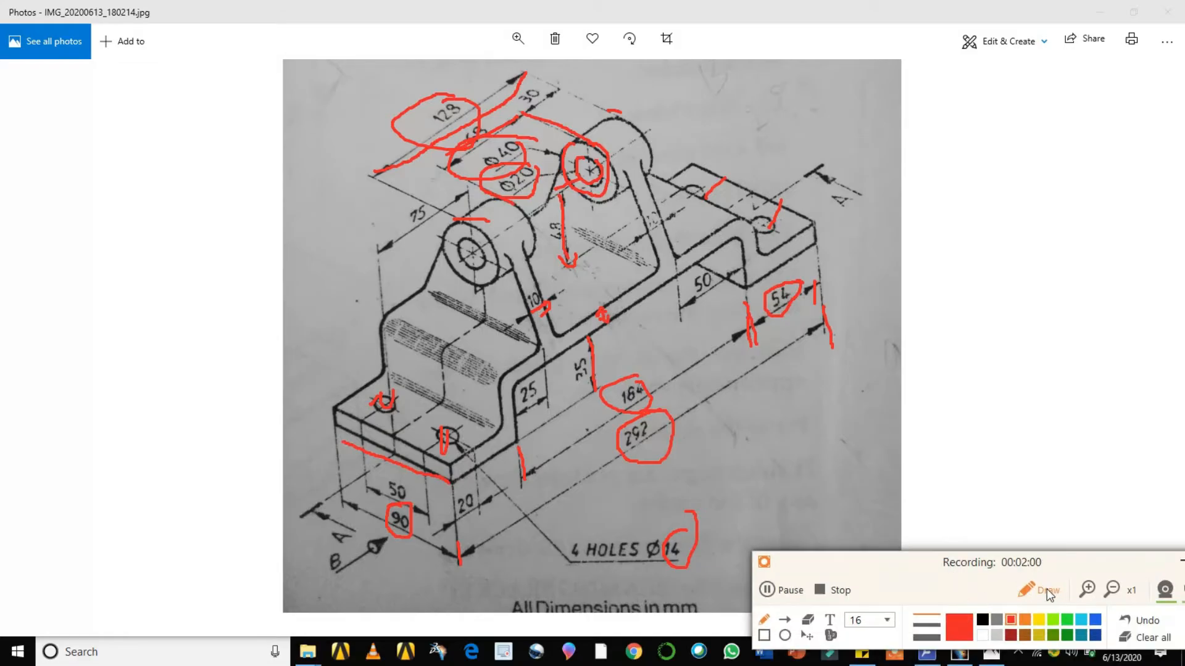
pyautogui.click(1143, 639)
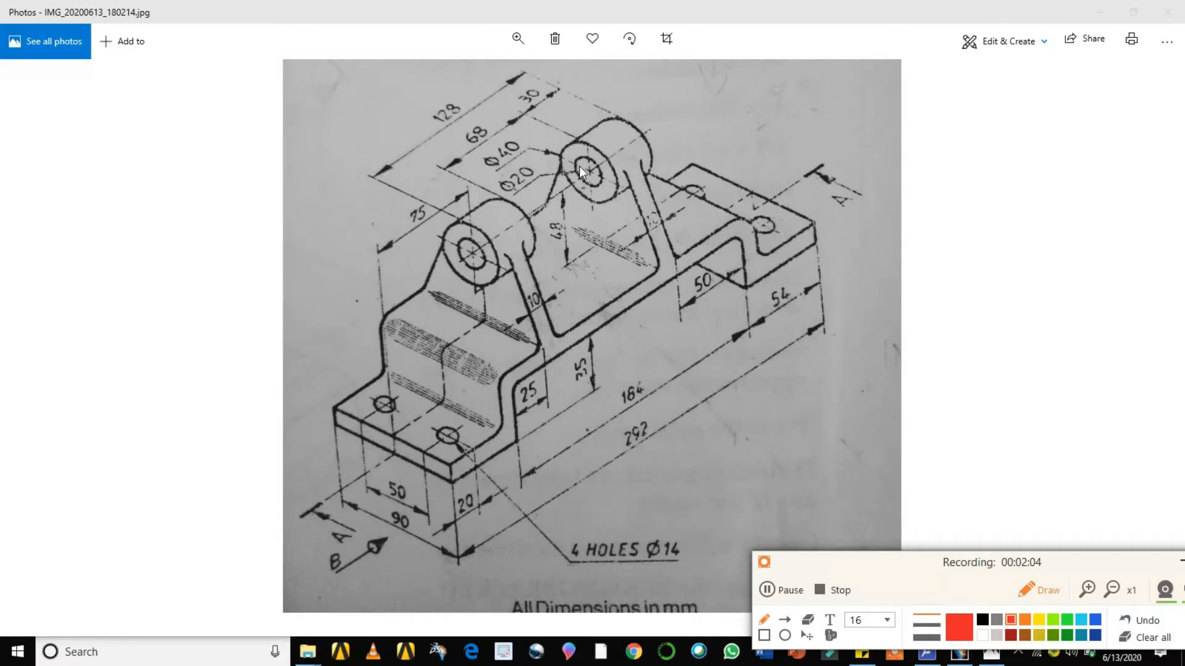
# - Mark the 68 gap between the bosses, the 30 boss length and the 128 overall span, clear all markup and leave drawing mode
pyautogui.moveTo(576, 169); pyautogui.dragTo(527, 204)
pyautogui.moveTo(466, 128); pyautogui.dragTo(479, 128)
pyautogui.moveTo(618, 116)
pyautogui.mouseDown()
pyautogui.moveTo(590, 142)
pyautogui.moveTo(618, 125)
pyautogui.mouseUp()
pyautogui.moveTo(528, 79); pyautogui.dragTo(550, 76)
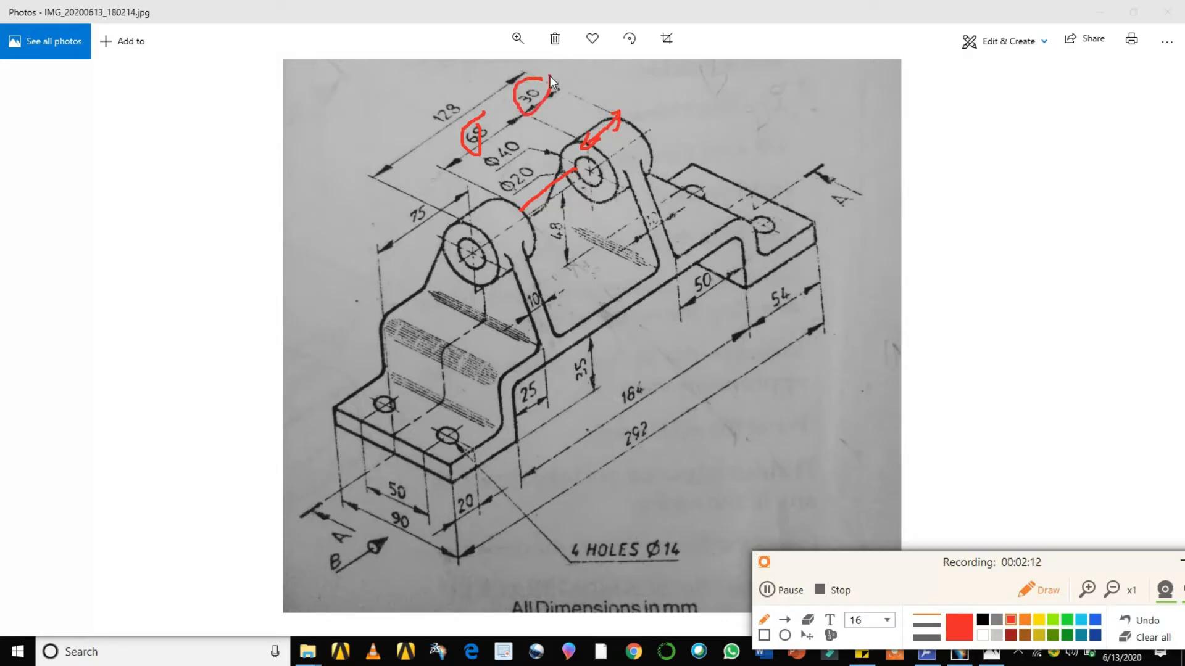
pyautogui.moveTo(487, 222); pyautogui.dragTo(481, 221)
pyautogui.moveTo(460, 94); pyautogui.dragTo(461, 94)
pyautogui.moveTo(441, 135)
pyautogui.mouseDown()
pyautogui.moveTo(450, 119)
pyautogui.moveTo(497, 140)
pyautogui.mouseUp()
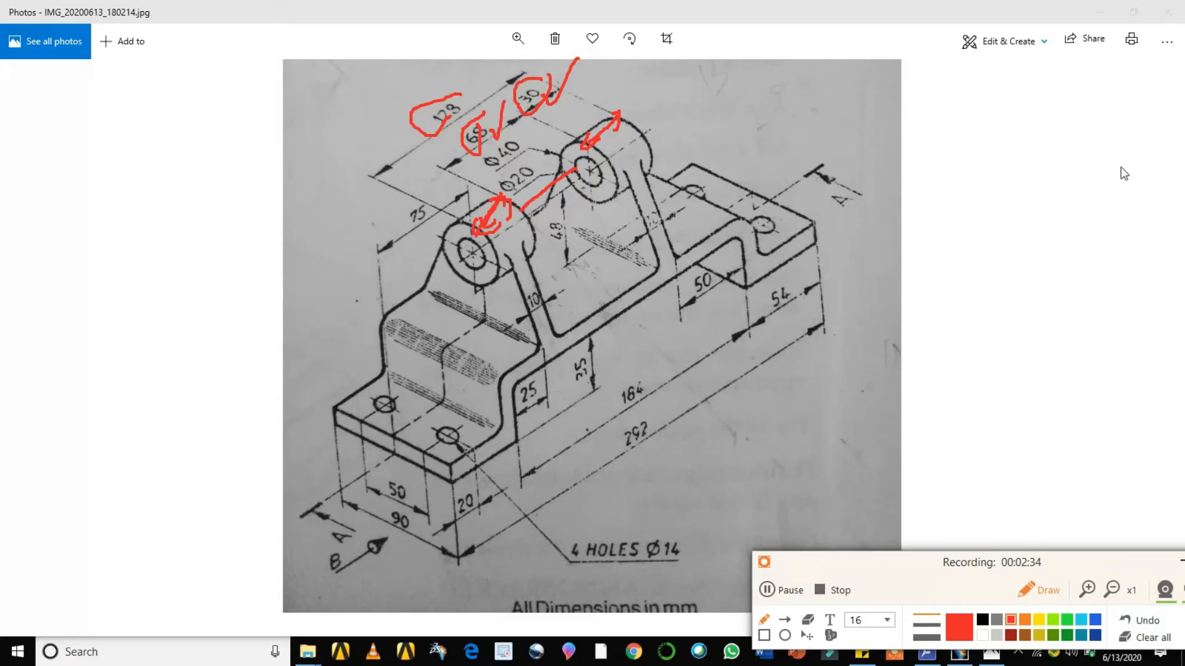
pyautogui.click(1043, 595)
pyautogui.click(1043, 595)
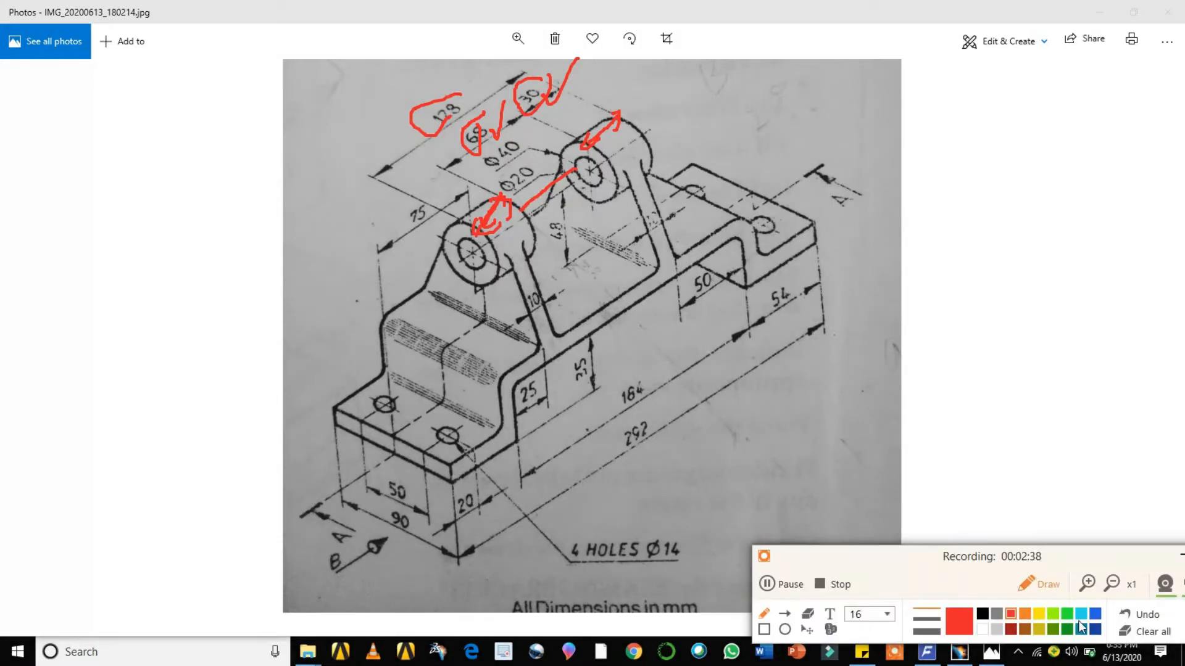
pyautogui.click(1149, 629)
pyautogui.click(1039, 595)
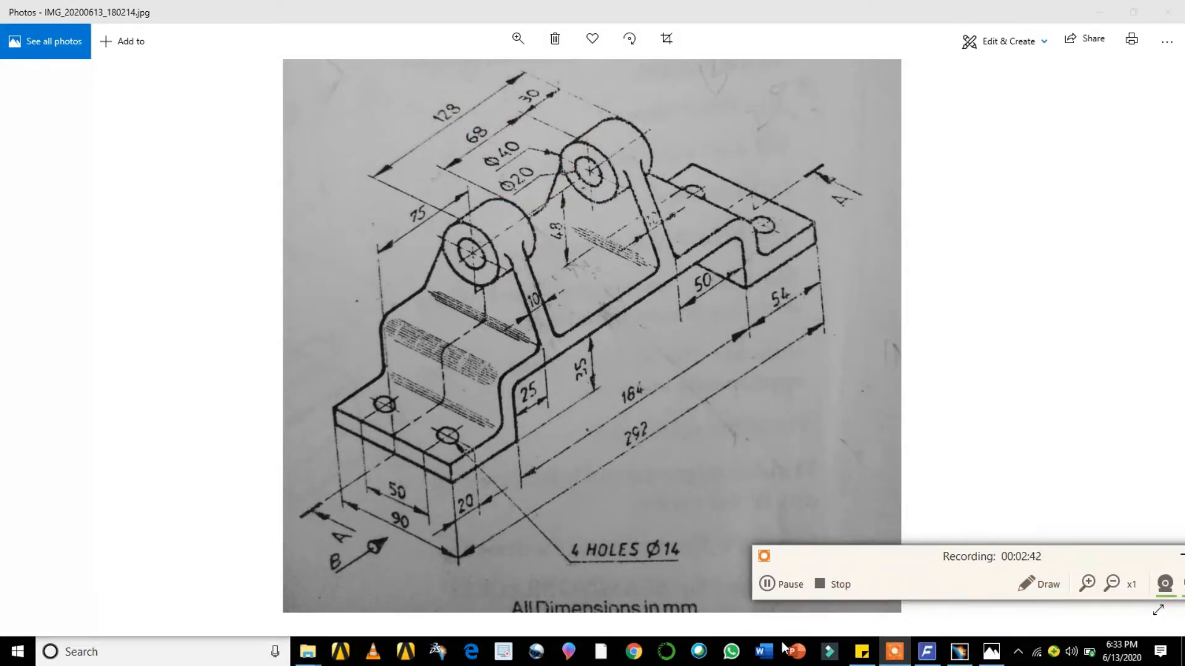
# - Switch to CATIA V5 and place the reference photo side by side with it
pyautogui.click(960, 648)
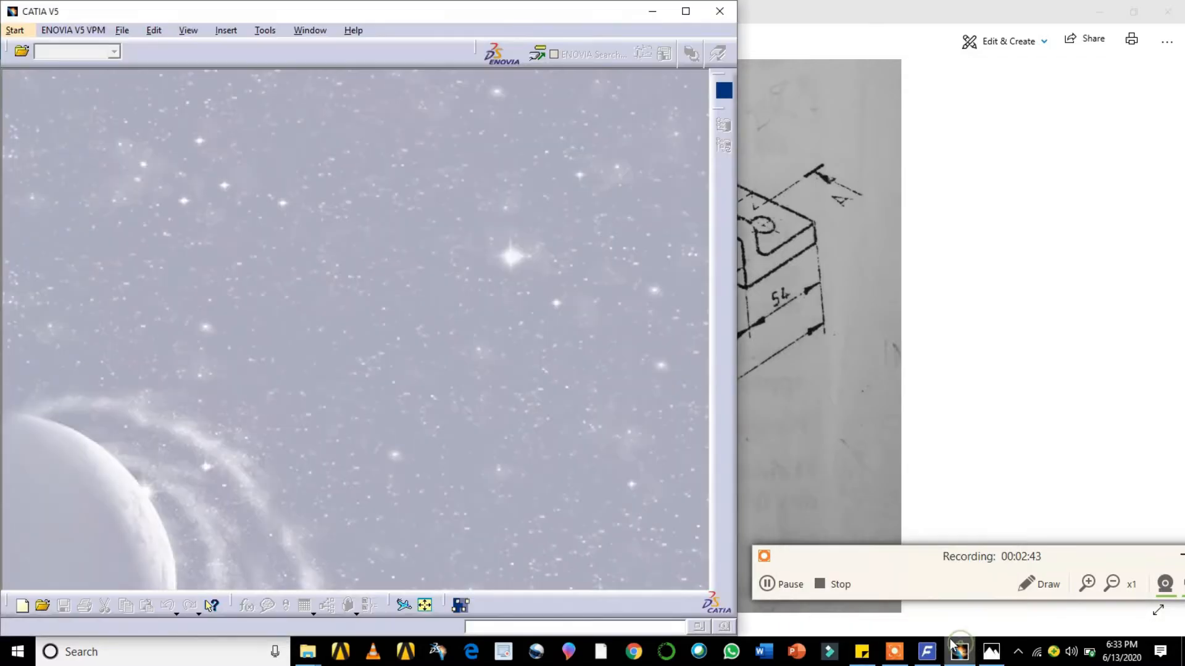
pyautogui.click(811, 372)
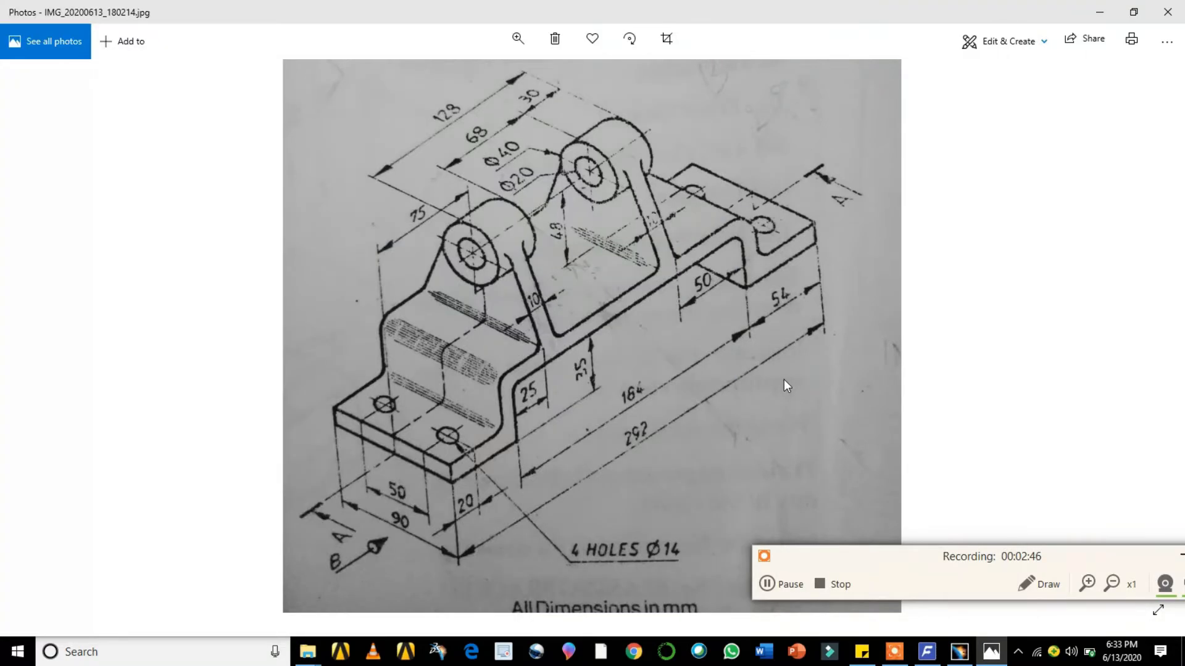
pyautogui.press('super+Right')
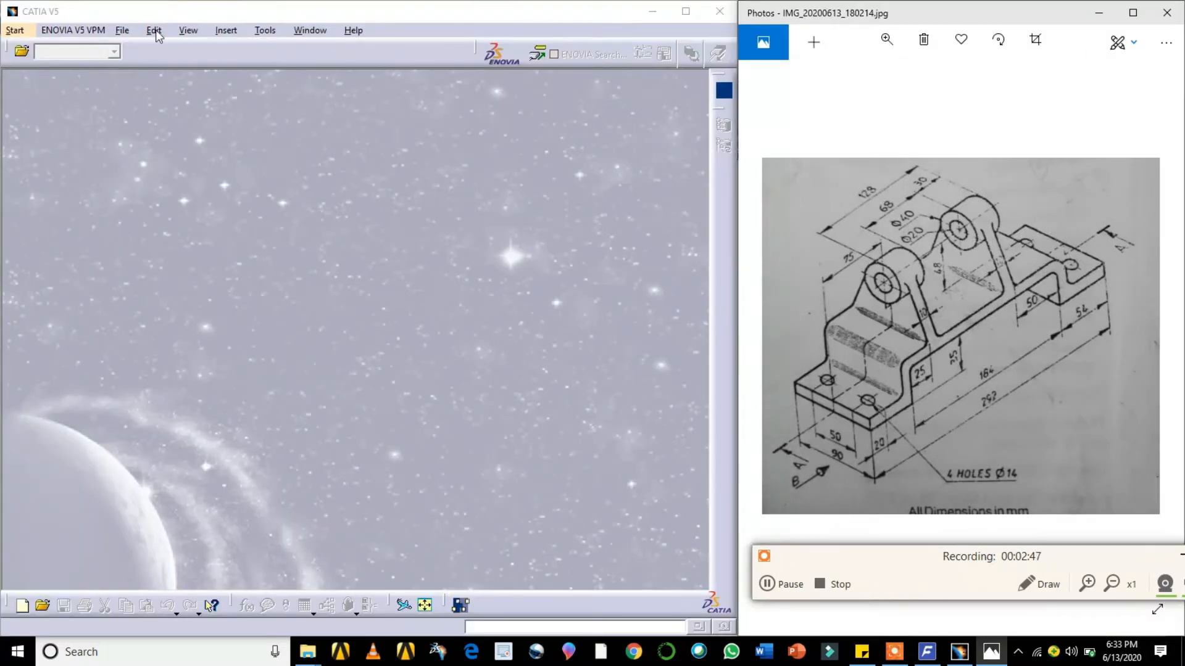
# - Create a new Part Design part named model4 and move the floating sketch-based features toolbar beside the modelling area
pyautogui.click(15, 30)
pyautogui.moveTo(78, 100)
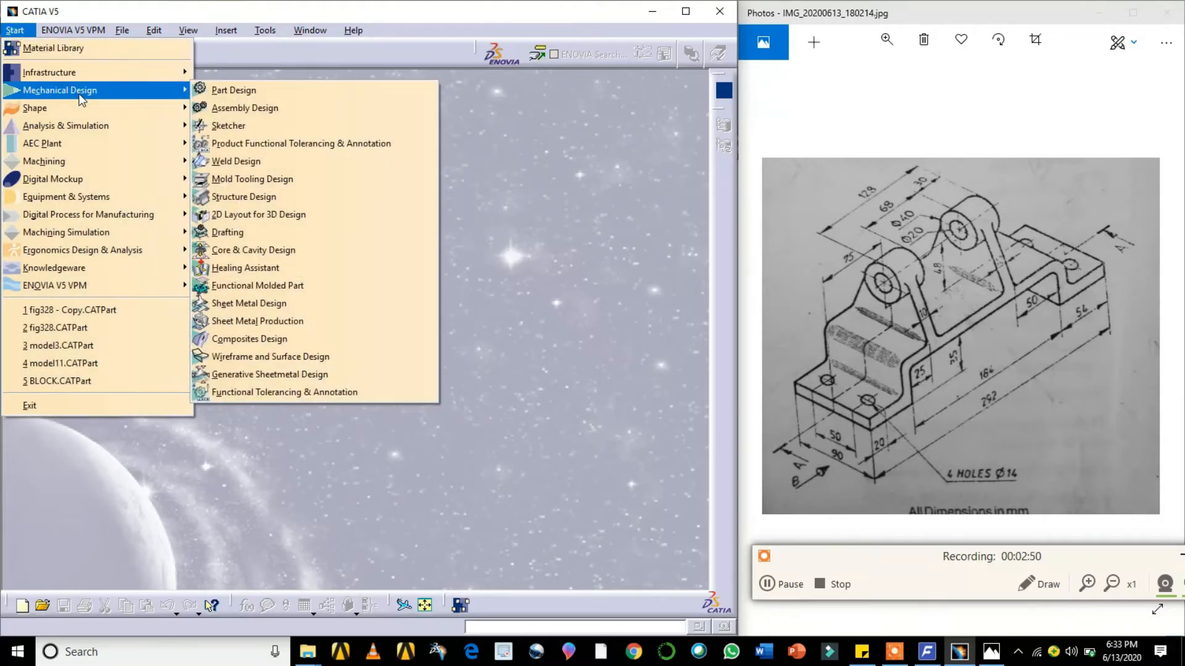
pyautogui.click(214, 93)
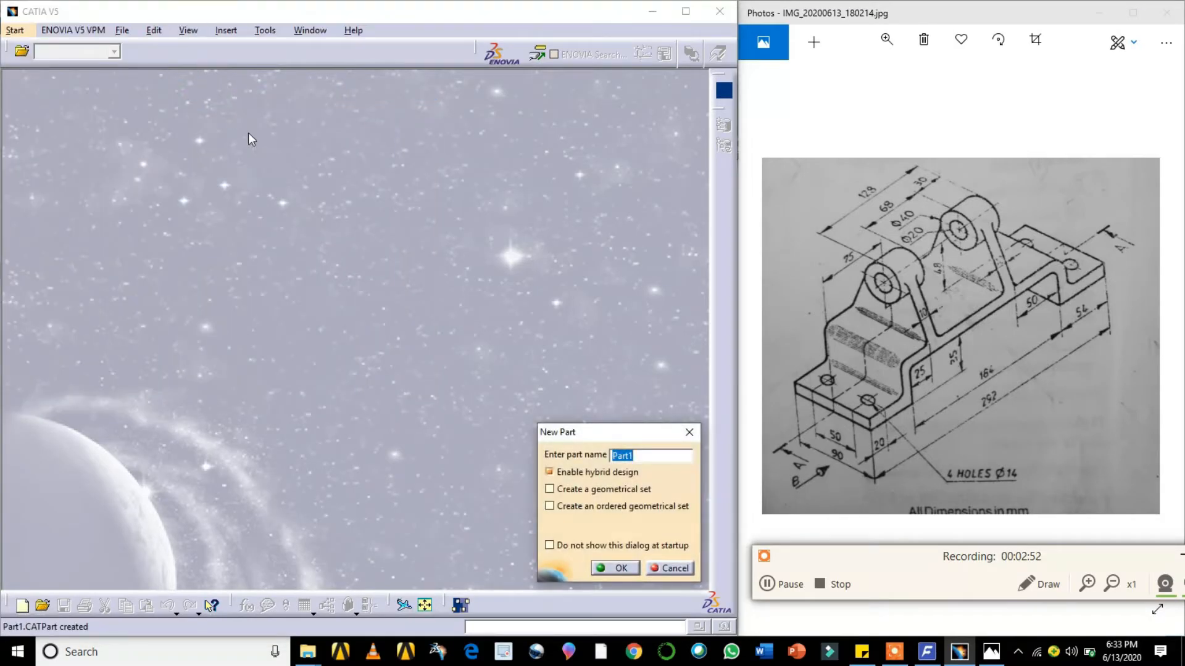
pyautogui.write('model4')
pyautogui.click(629, 573)
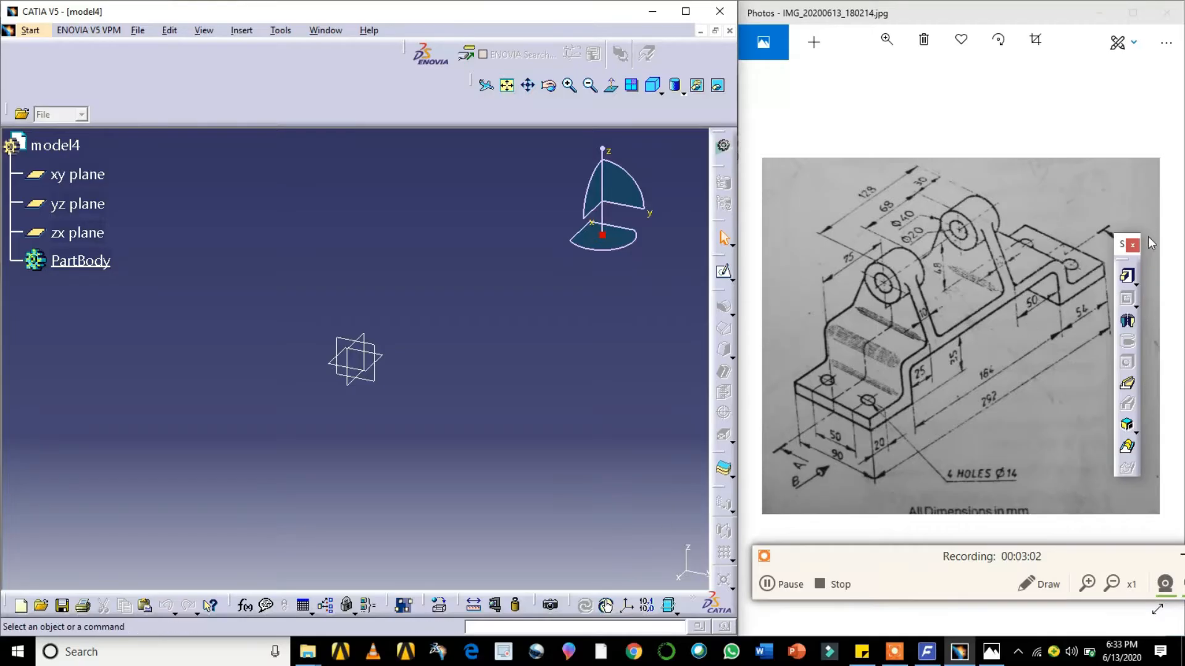
pyautogui.moveTo(1127, 247); pyautogui.dragTo(690, 230)
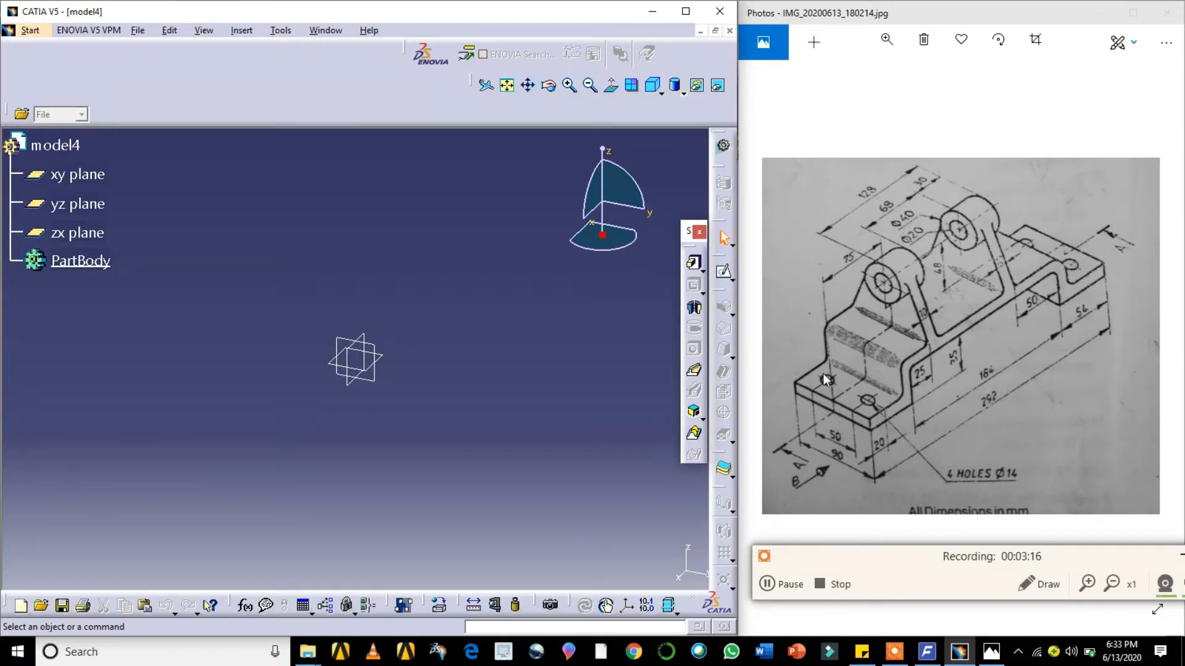
# - Open a sketch on the zx plane and move the 3D Geometry toolbar out of the drawing area
pyautogui.click(367, 344)
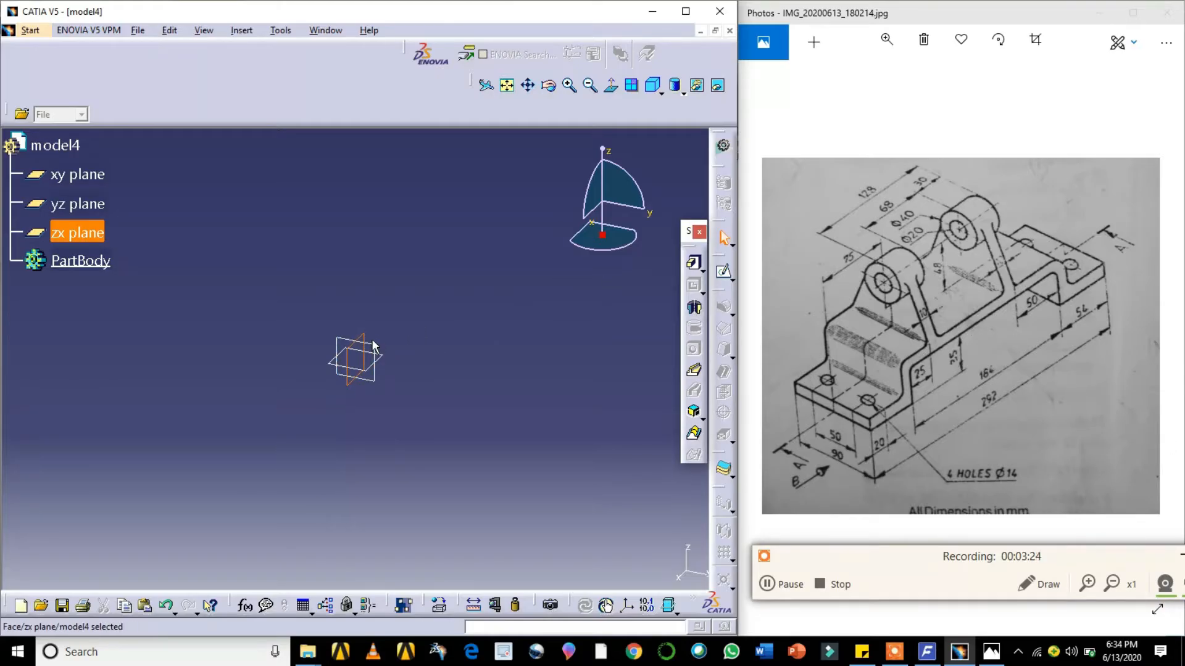
pyautogui.click(725, 276)
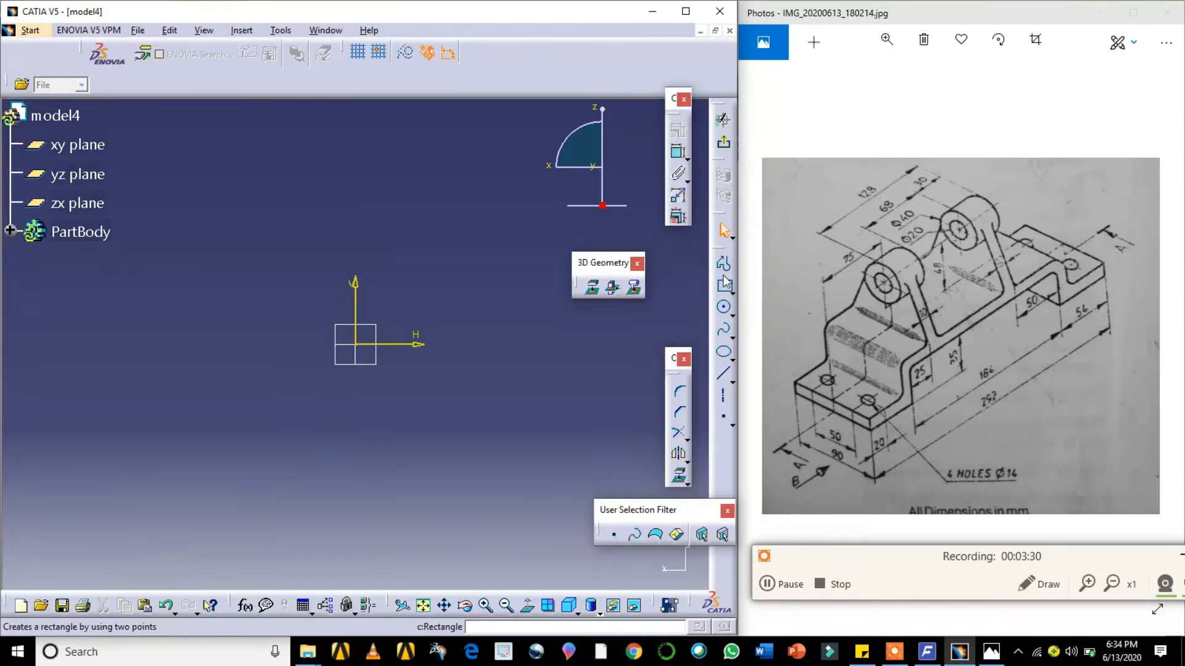
pyautogui.moveTo(607, 263); pyautogui.dragTo(664, 262)
# - Start a profile with a horizontal underside about 161 mm long on the H axis, a 29 mm drop and a right foot about 57 mm long
pyautogui.click(725, 265)
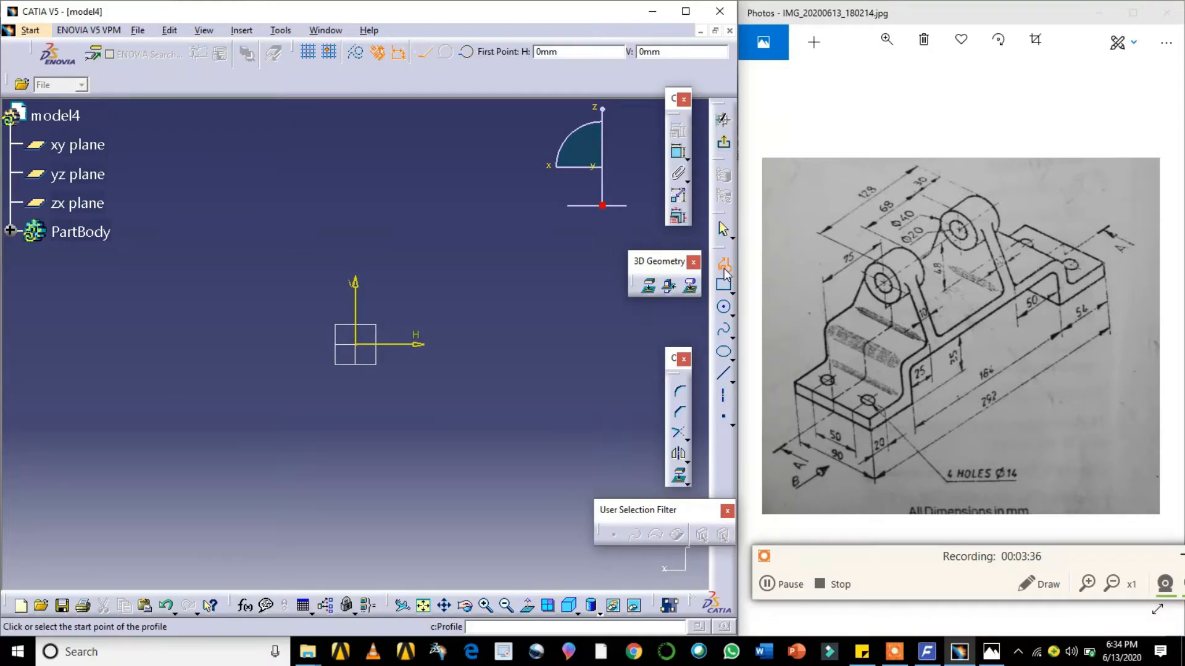
pyautogui.click(189, 344)
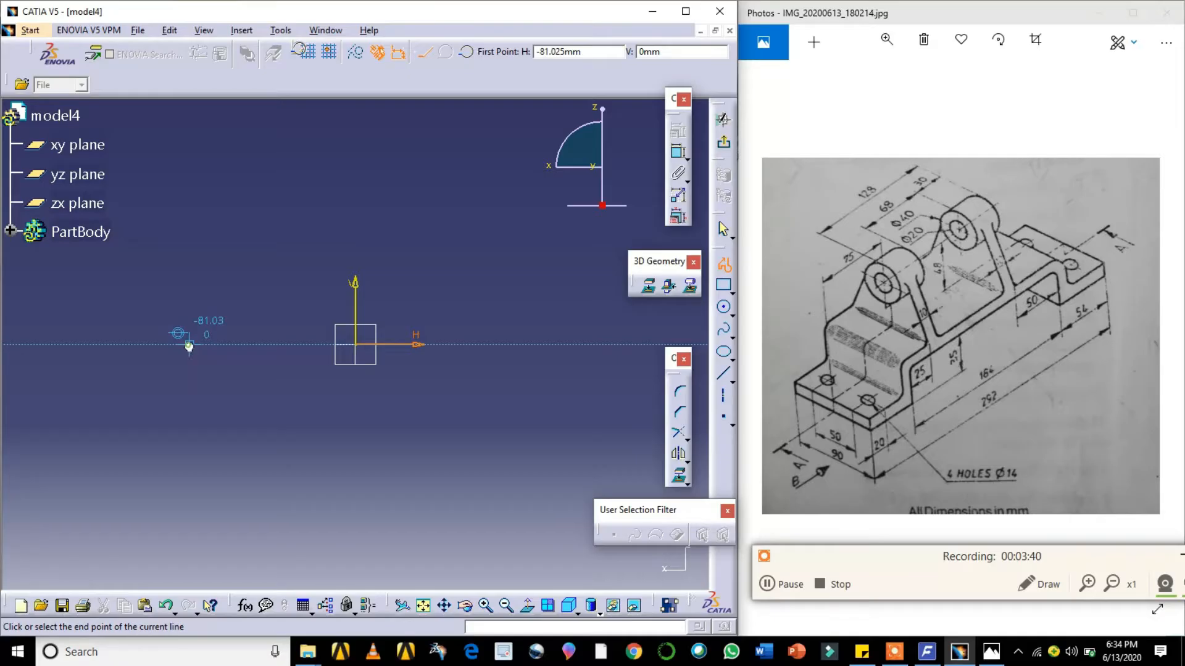
pyautogui.click(521, 343)
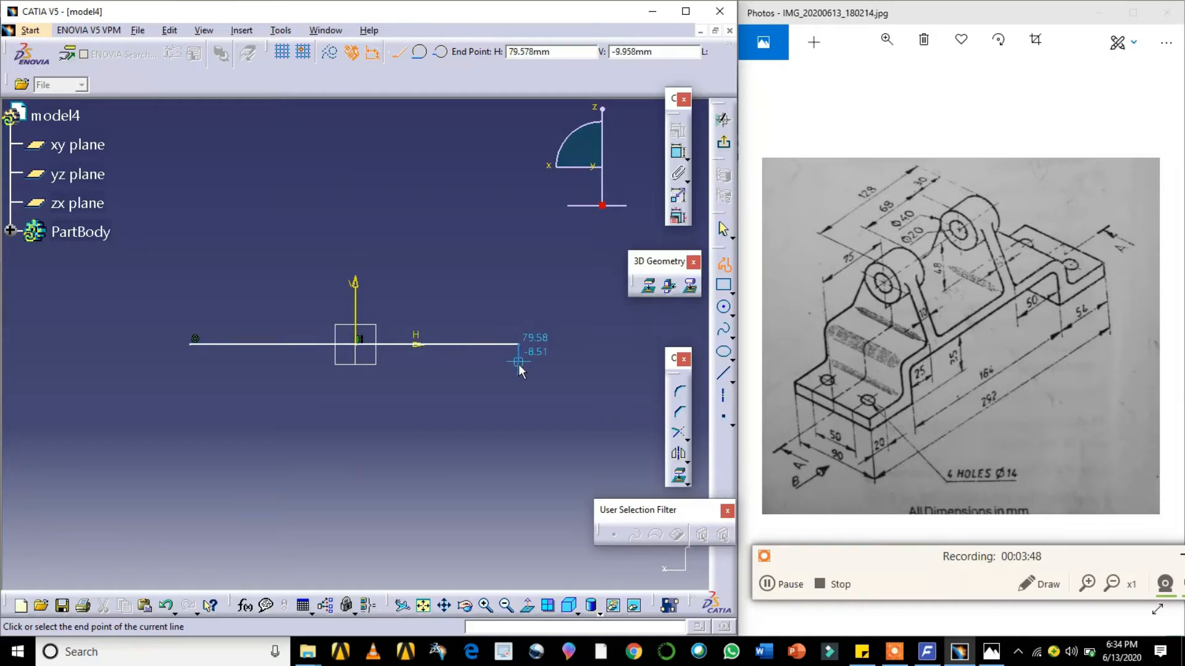
pyautogui.click(518, 404)
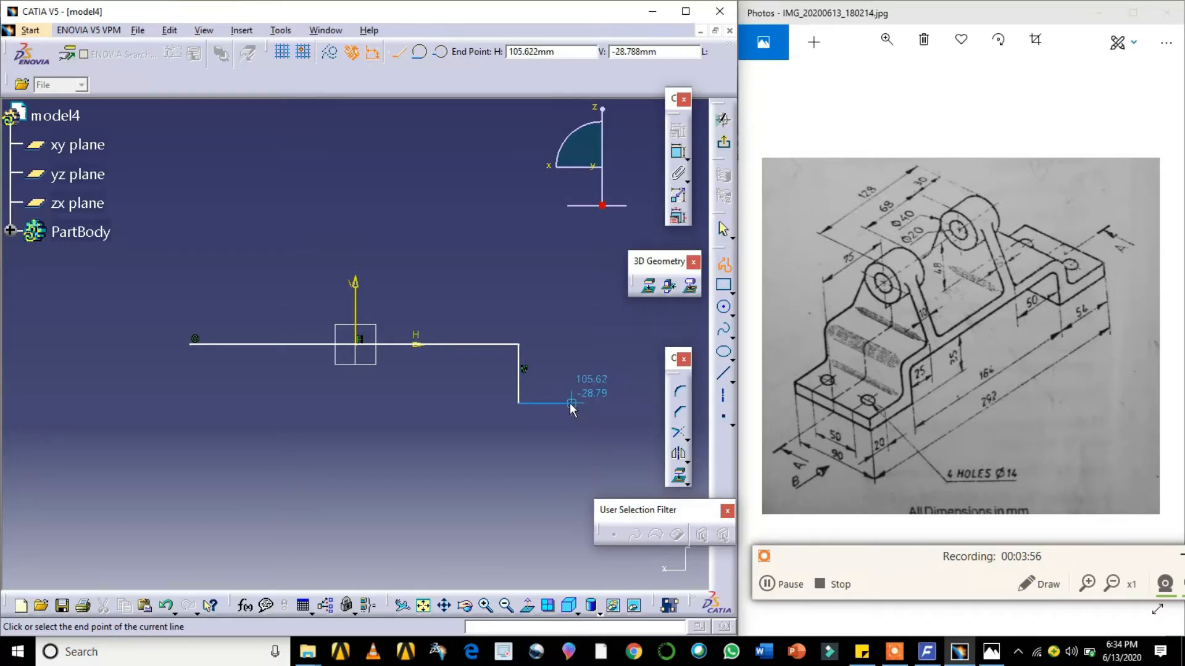
pyautogui.click(635, 403)
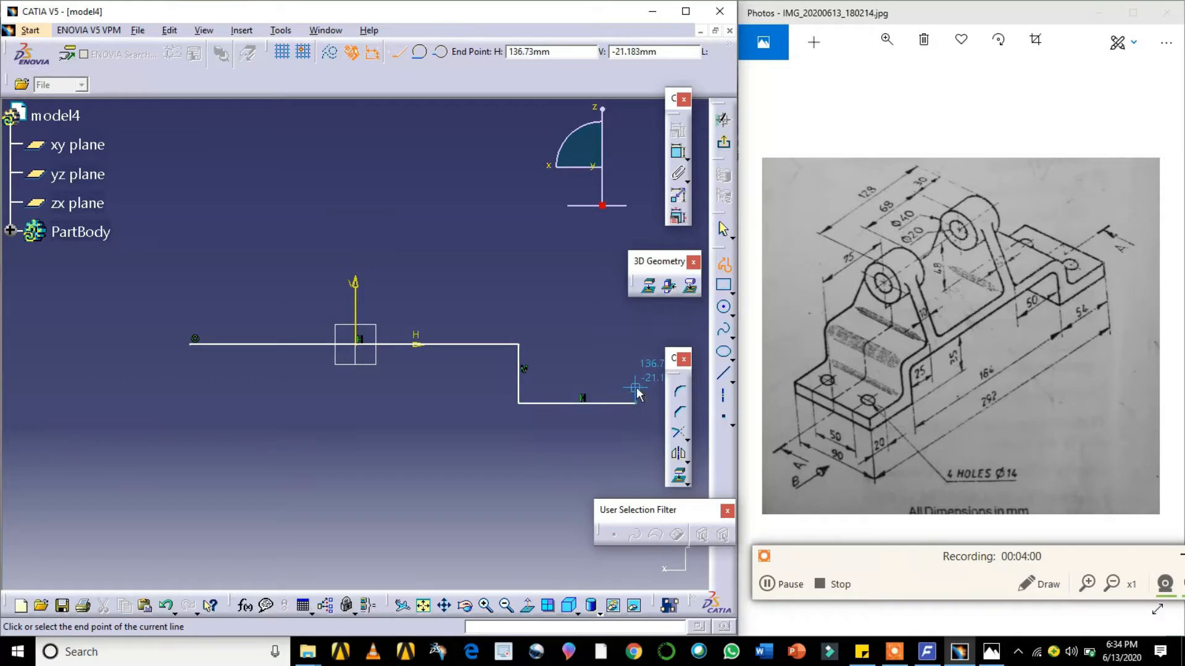
pyautogui.click(636, 389)
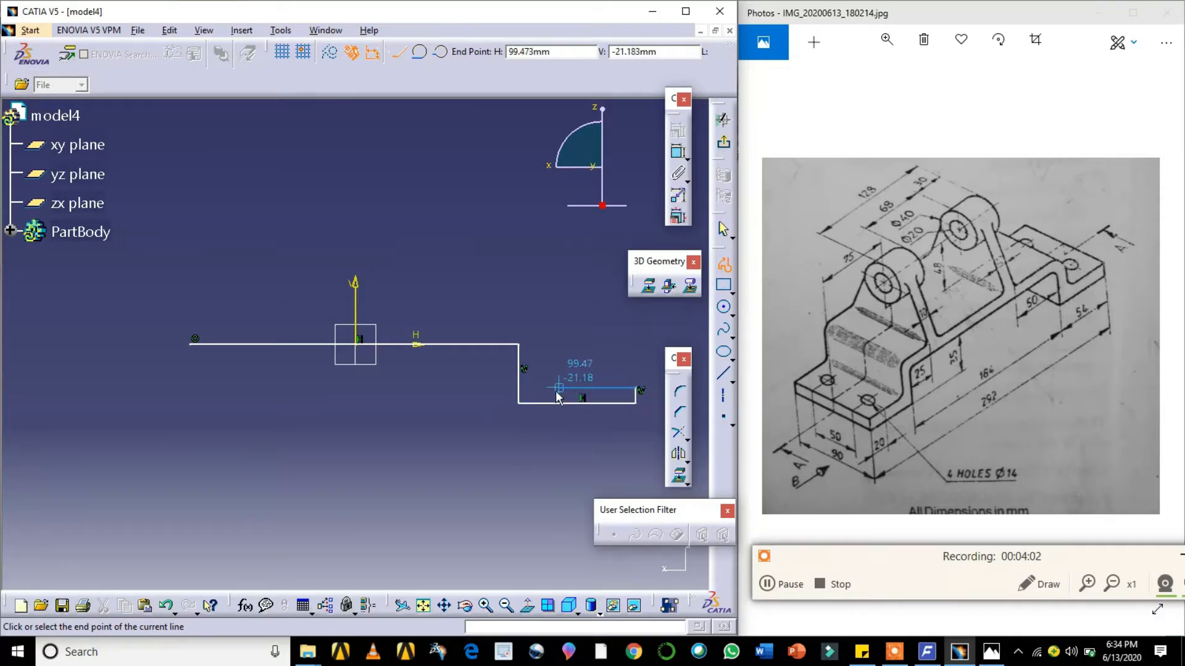
# - Continue the profile over the raised plate, with its top edge at V about 15 mm ending at H about -104 mm, and down its left side
pyautogui.click(539, 392)
pyautogui.click(539, 314)
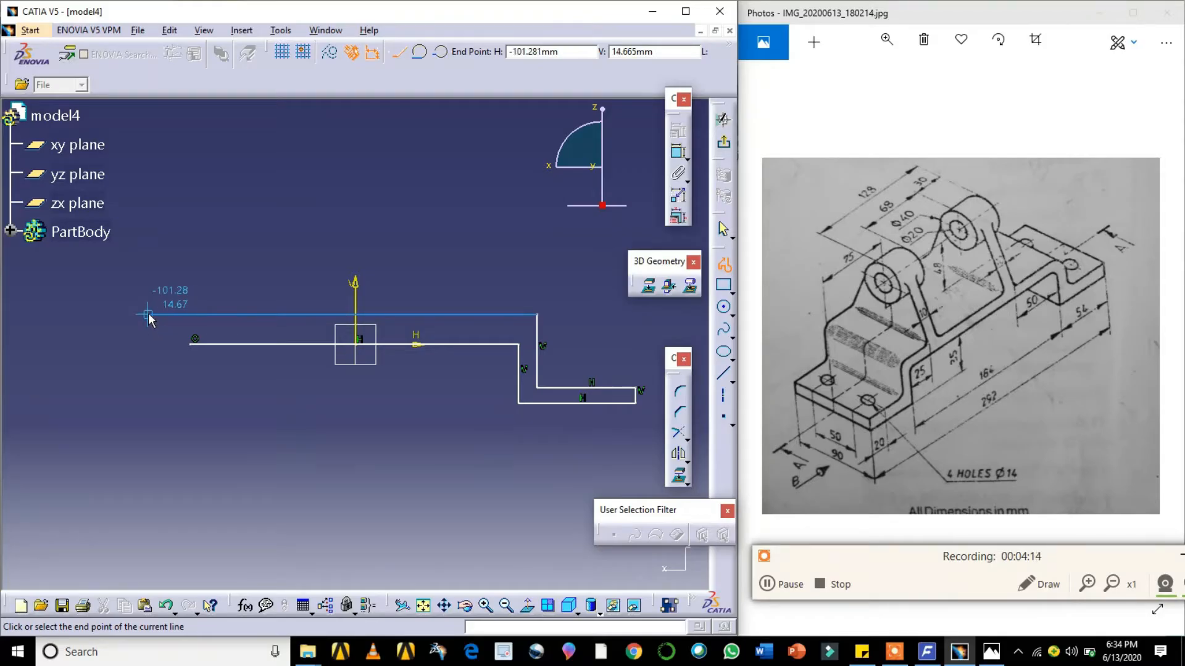
pyautogui.click(143, 315)
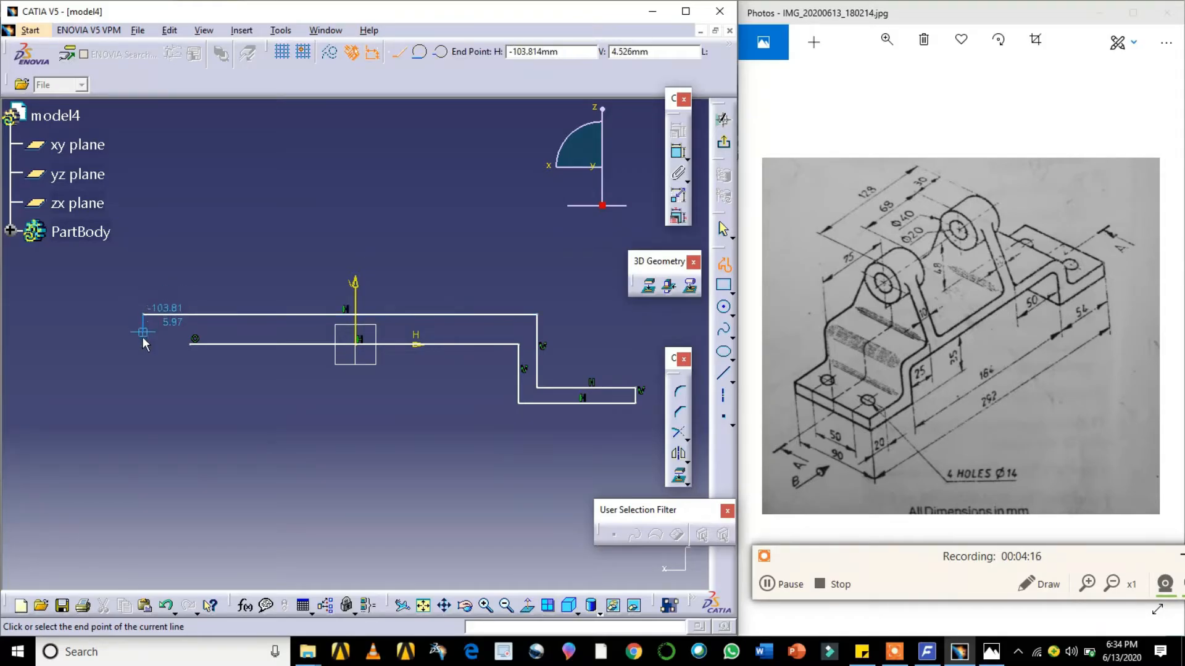
pyautogui.click(144, 388)
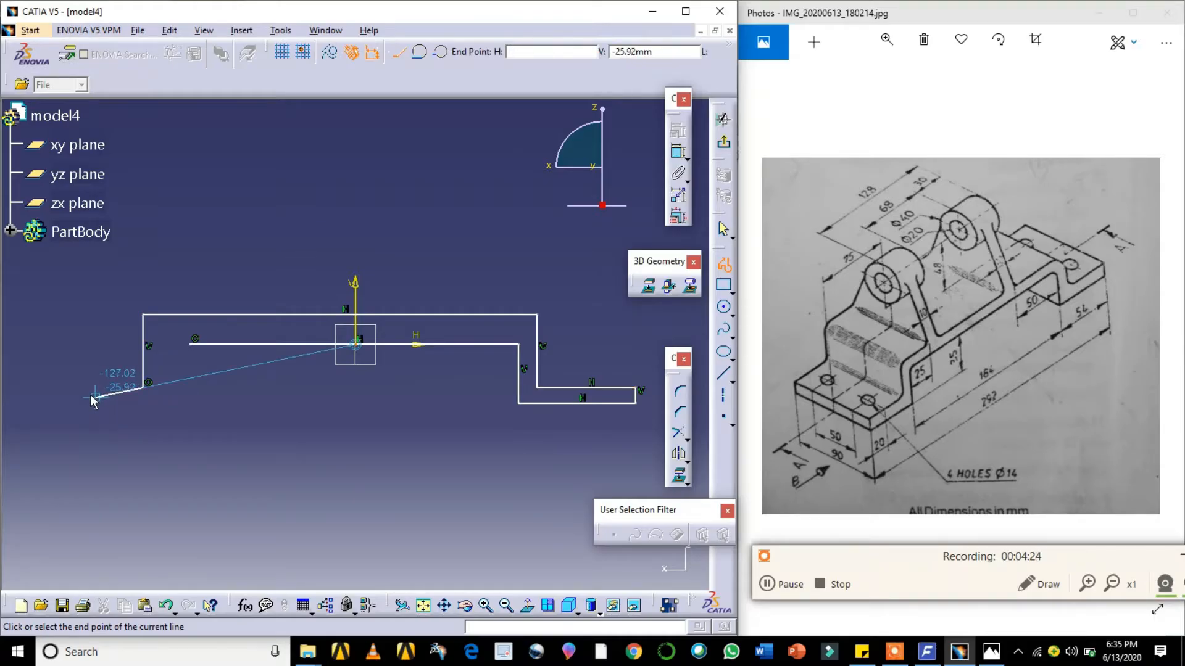
# - Complete the closed profile with a left foot whose underside runs about 67 mm at V about -38 mm, ending at H about -81 mm
pyautogui.click(53, 387)
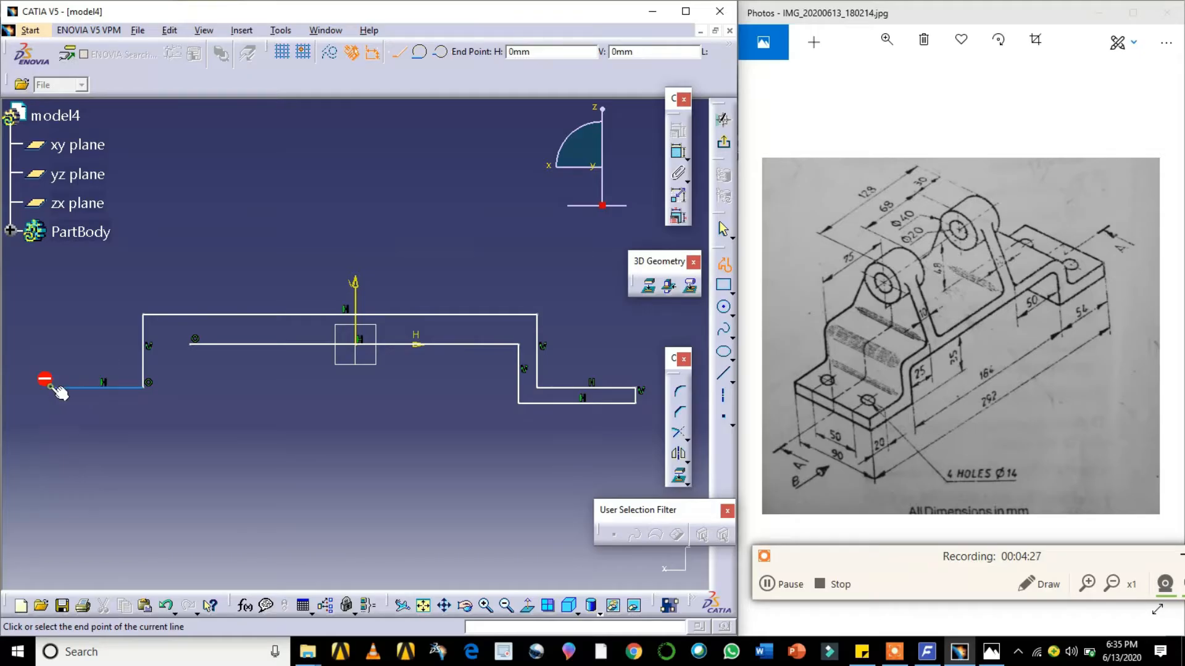
pyautogui.click(52, 422)
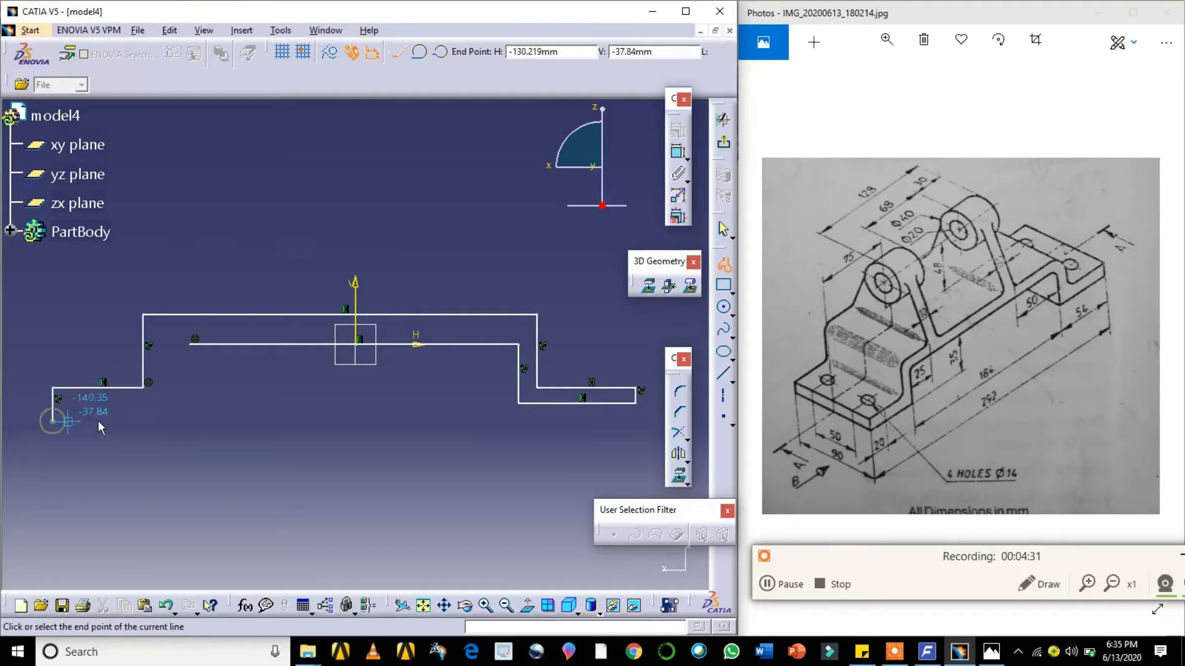
pyautogui.click(187, 422)
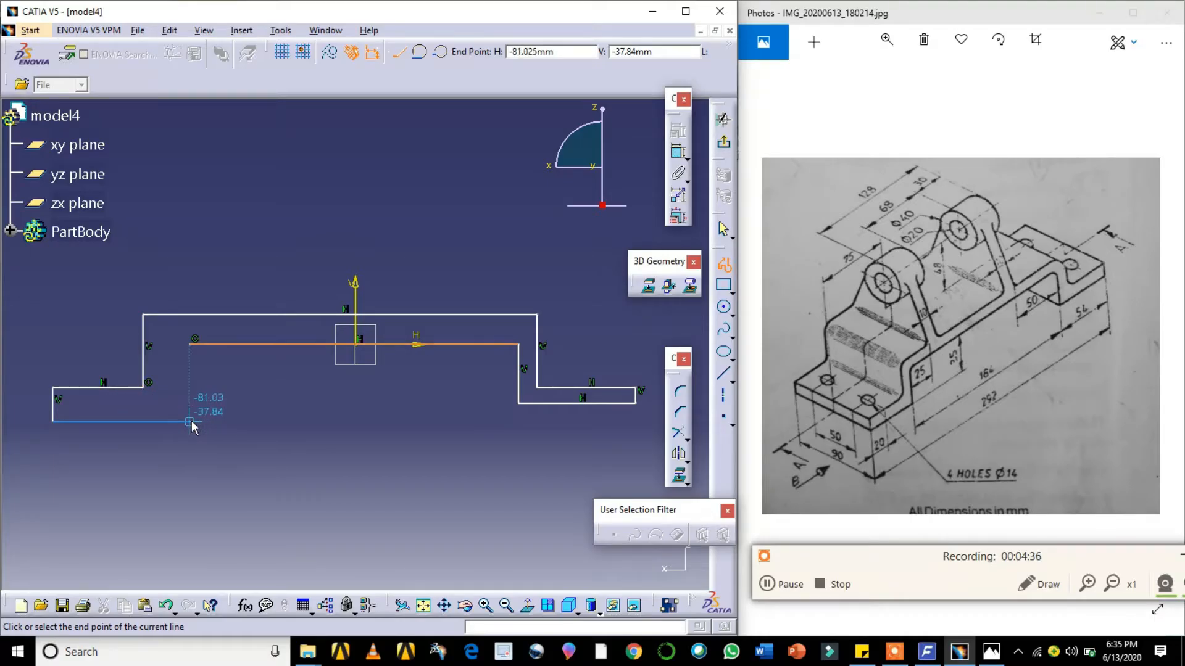
pyautogui.click(190, 344)
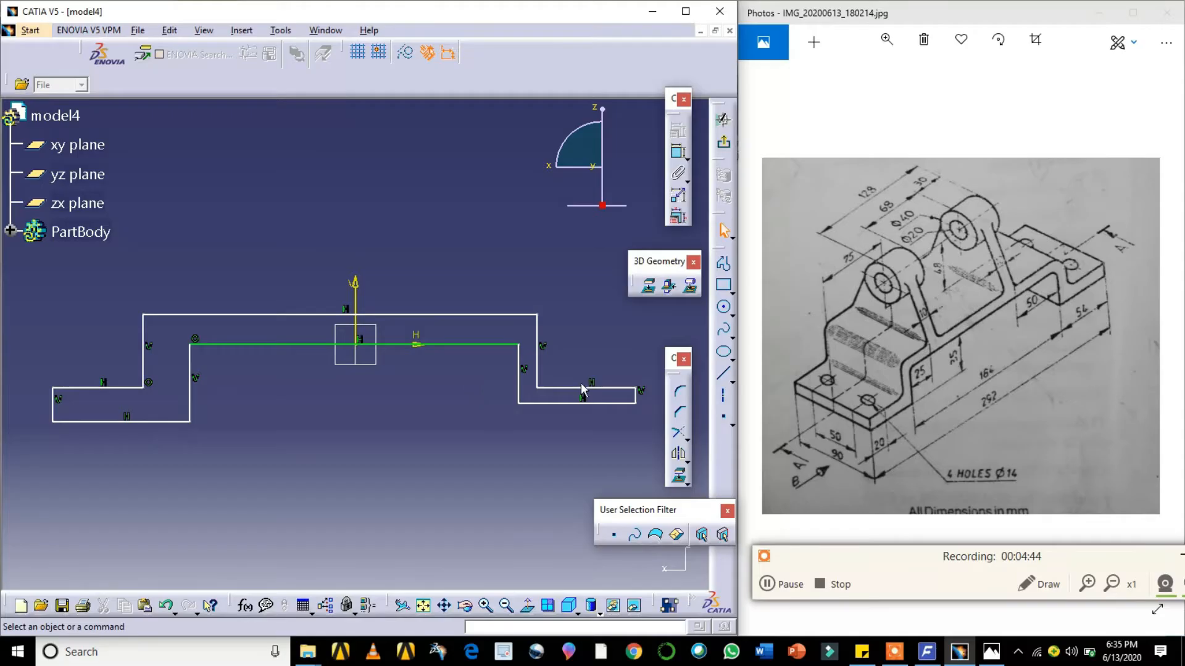
# - Make the undersides of the left and right feet collinear with a coincidence constraint
pyautogui.click(604, 404)
pyautogui.keyDown('ctrl'); pyautogui.click(146, 422); pyautogui.keyUp('ctrl')
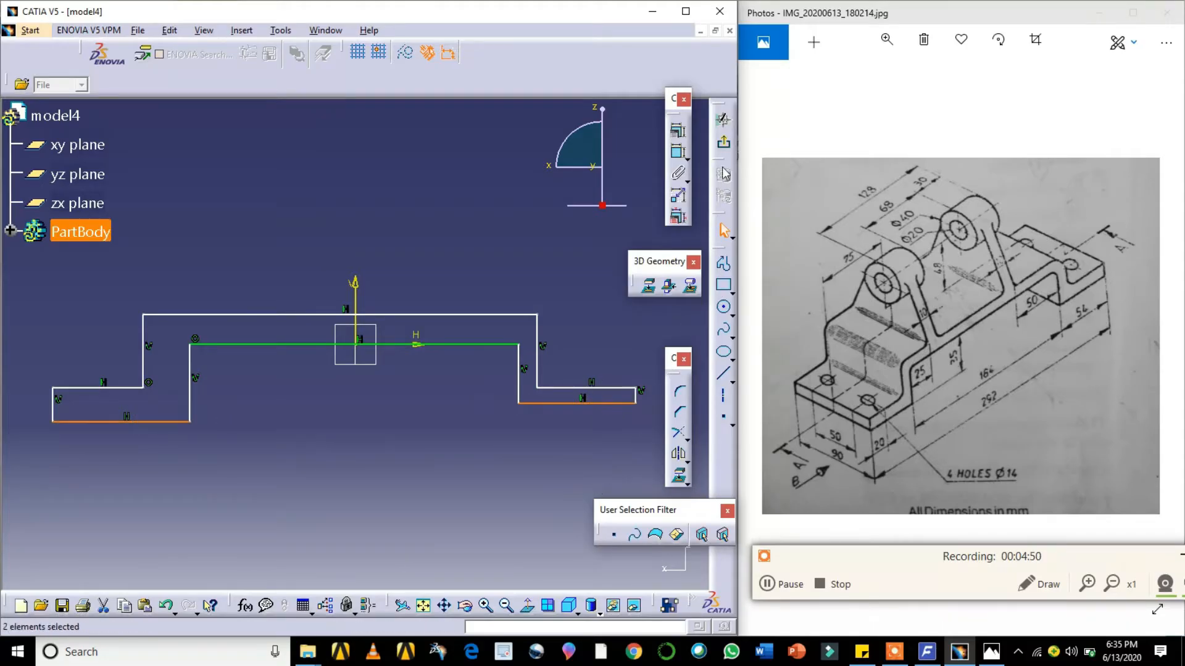
pyautogui.moveTo(876, 647)
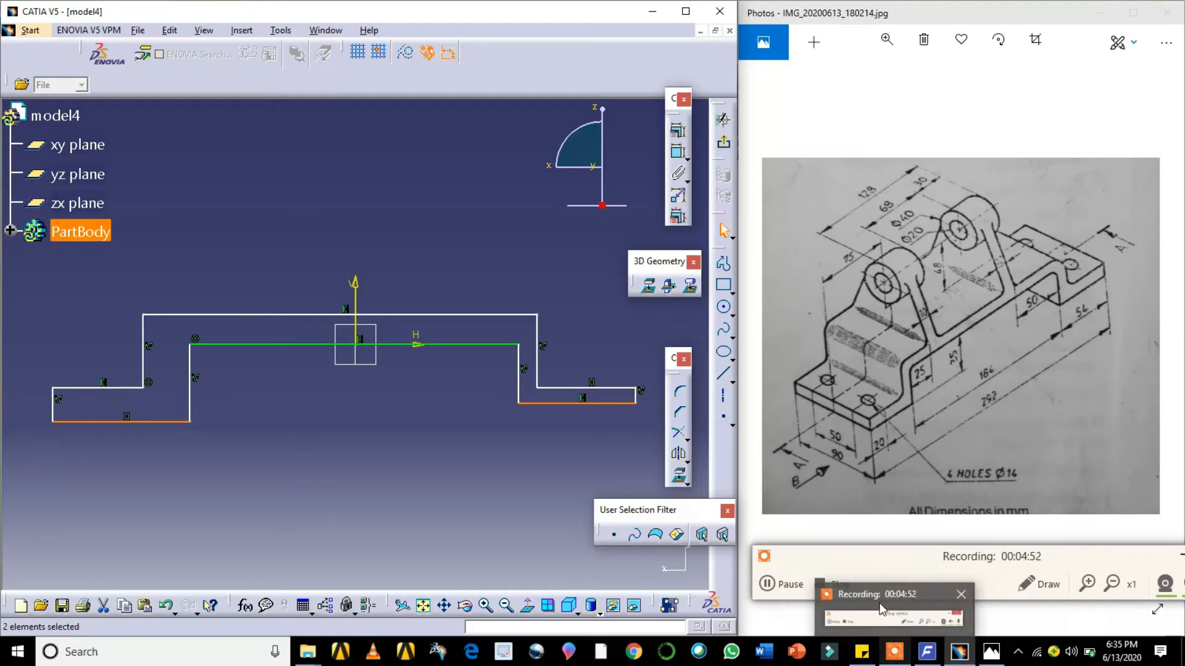
pyautogui.click(884, 610)
pyautogui.click(783, 584)
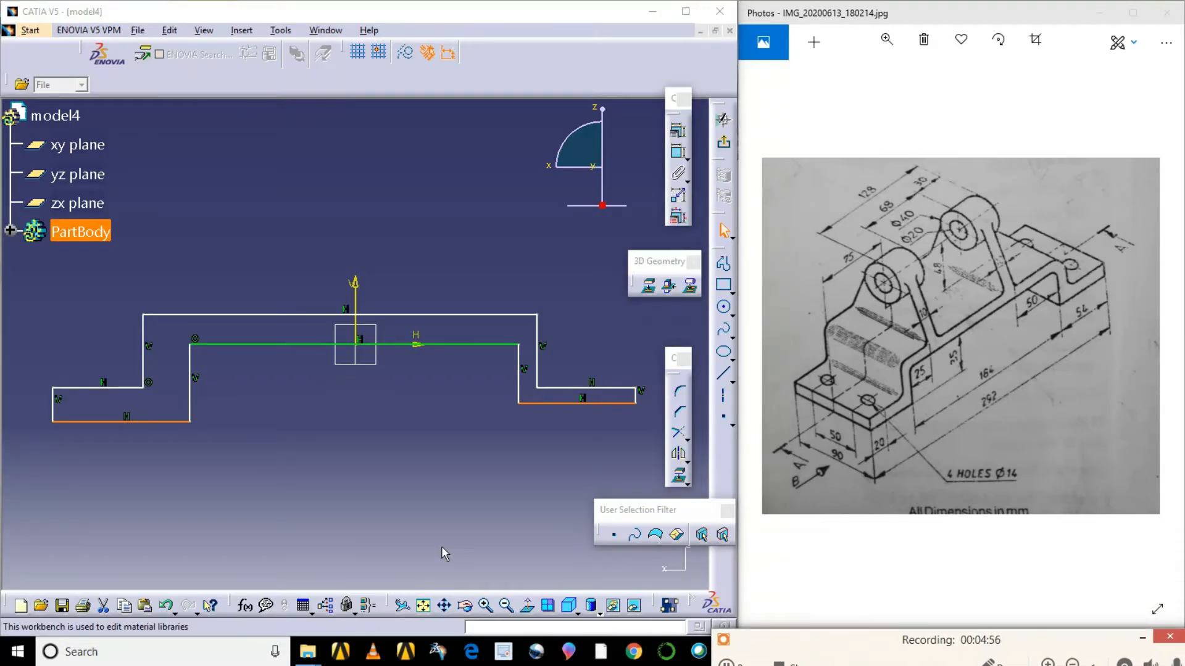
pyautogui.click(679, 135)
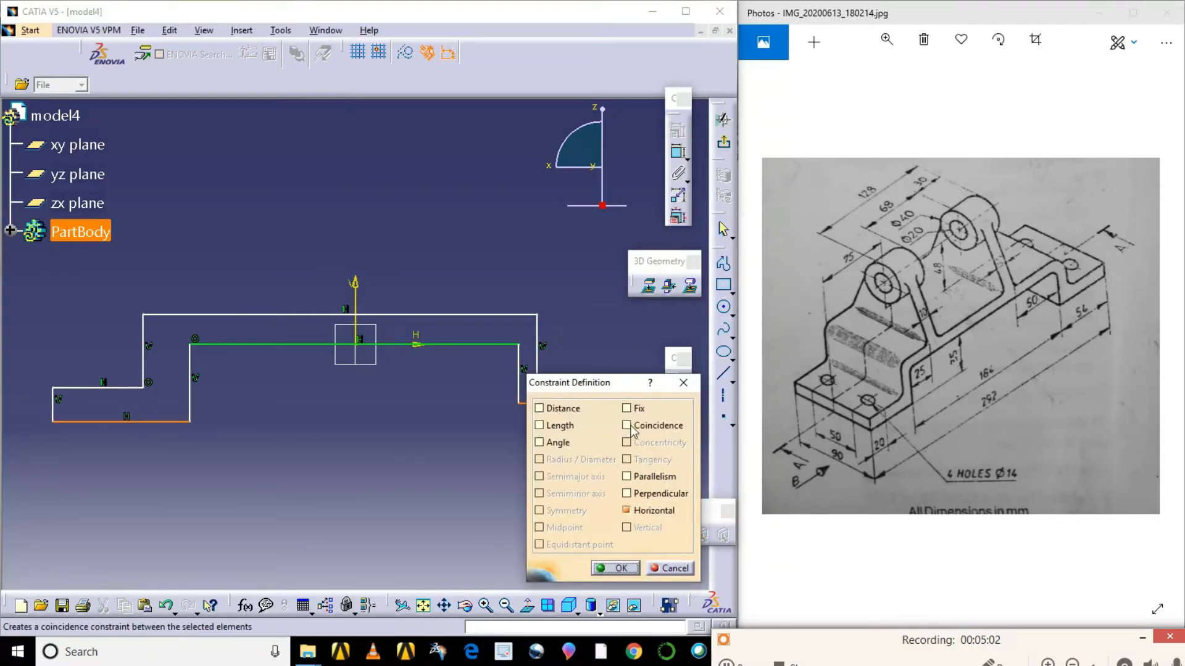
pyautogui.click(627, 425)
pyautogui.click(615, 568)
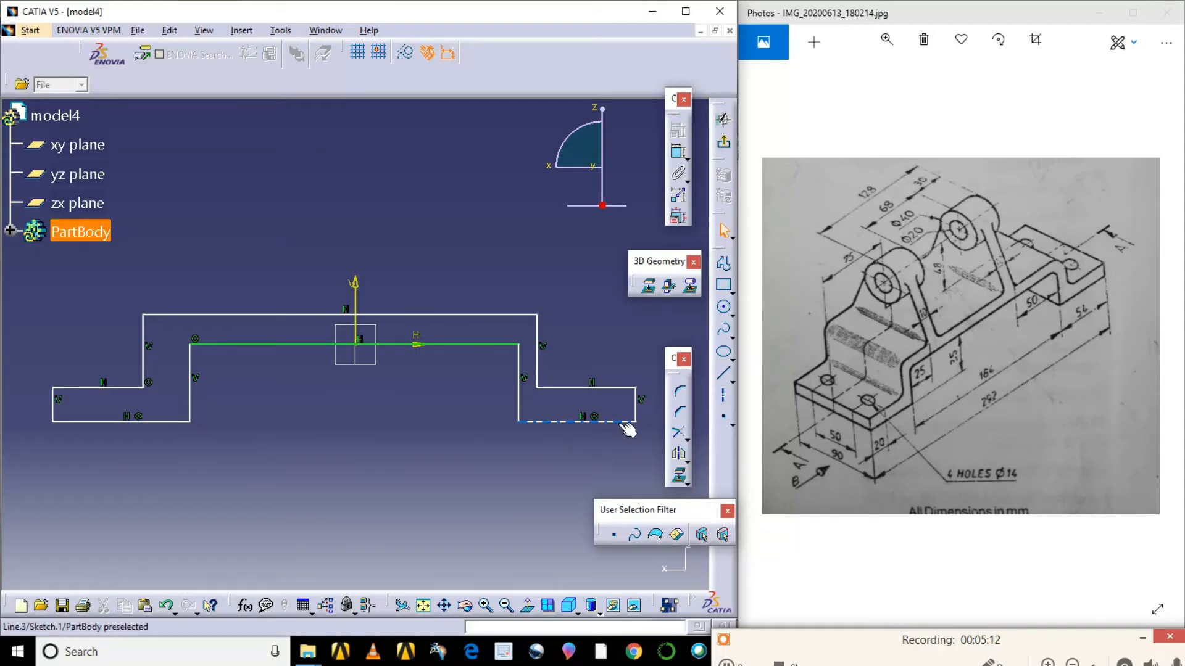
# - Make the top edges of the left and right feet collinear with a coincidence constraint
pyautogui.click(575, 388)
pyautogui.keyDown('ctrl'); pyautogui.click(106, 387); pyautogui.keyUp('ctrl')
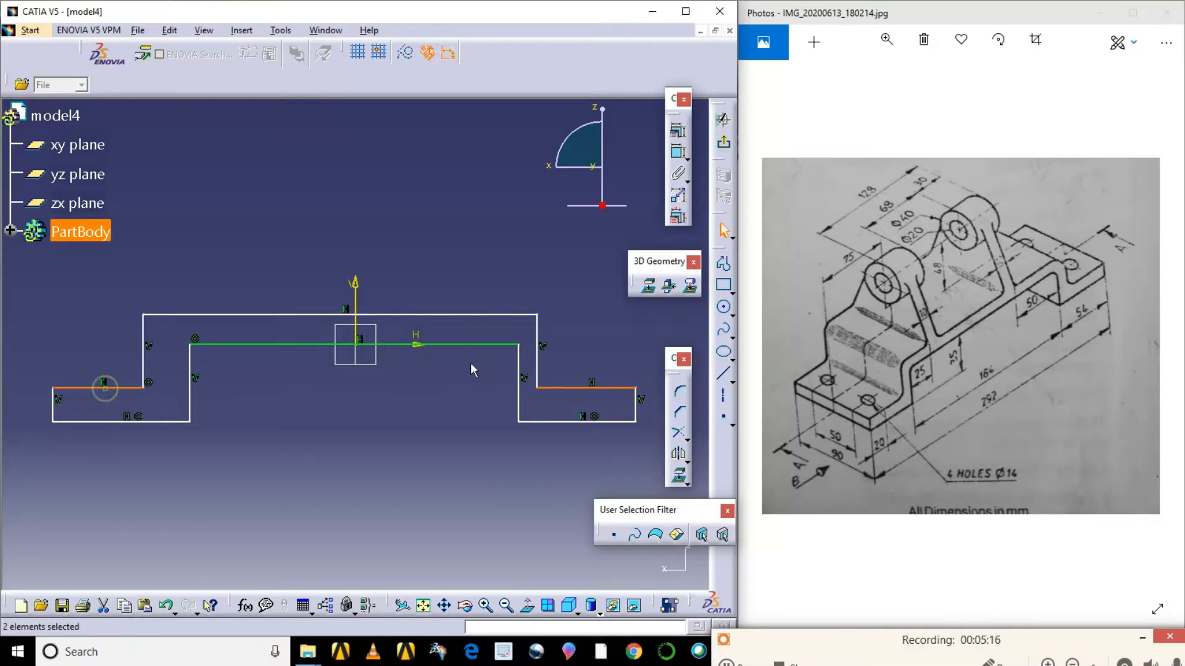
pyautogui.click(679, 132)
pyautogui.click(627, 425)
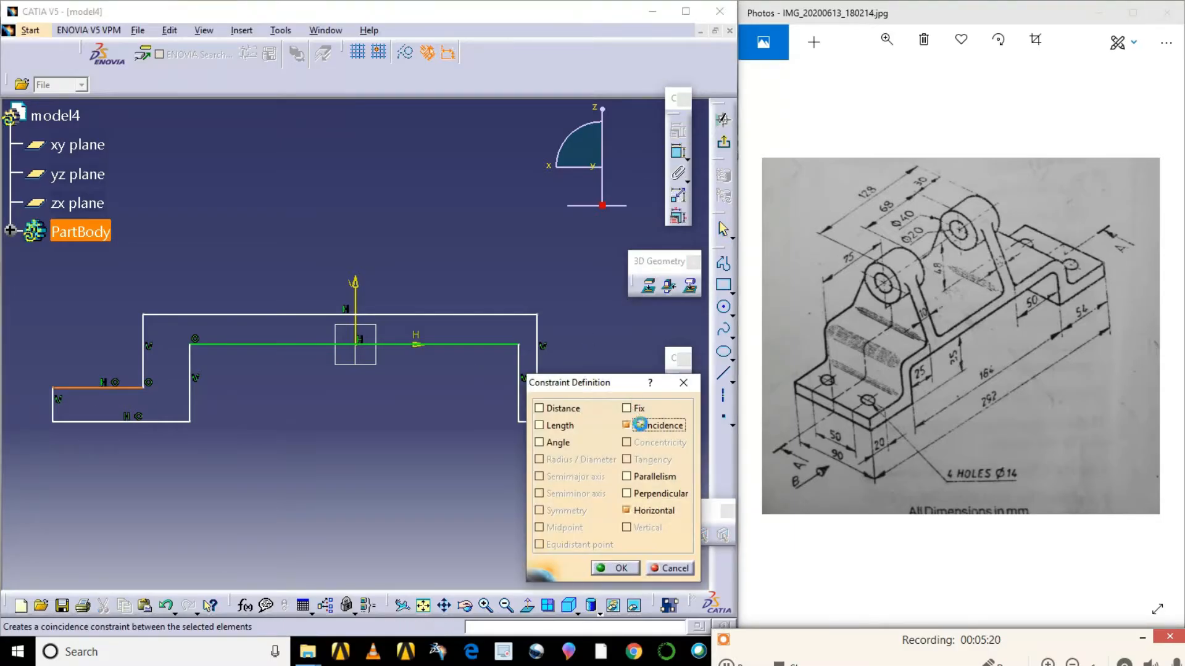
pyautogui.click(614, 569)
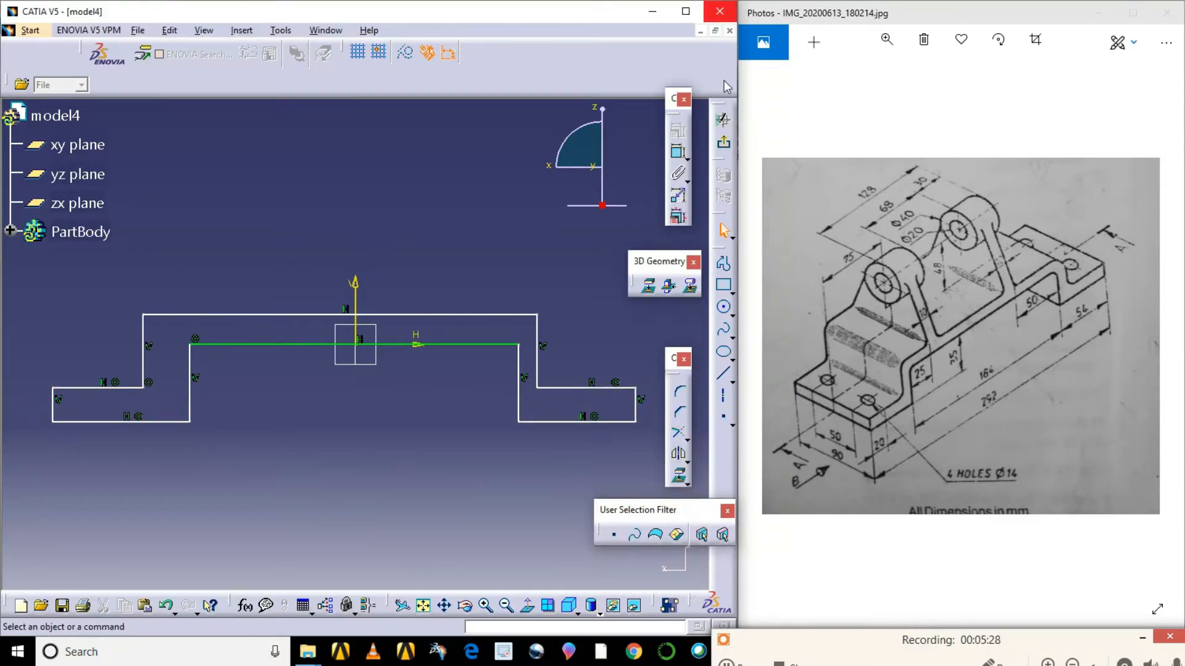
# - Dimension the profile's overall length between the outer ends of the two feet and set it to 292 mm
pyautogui.click(678, 152)
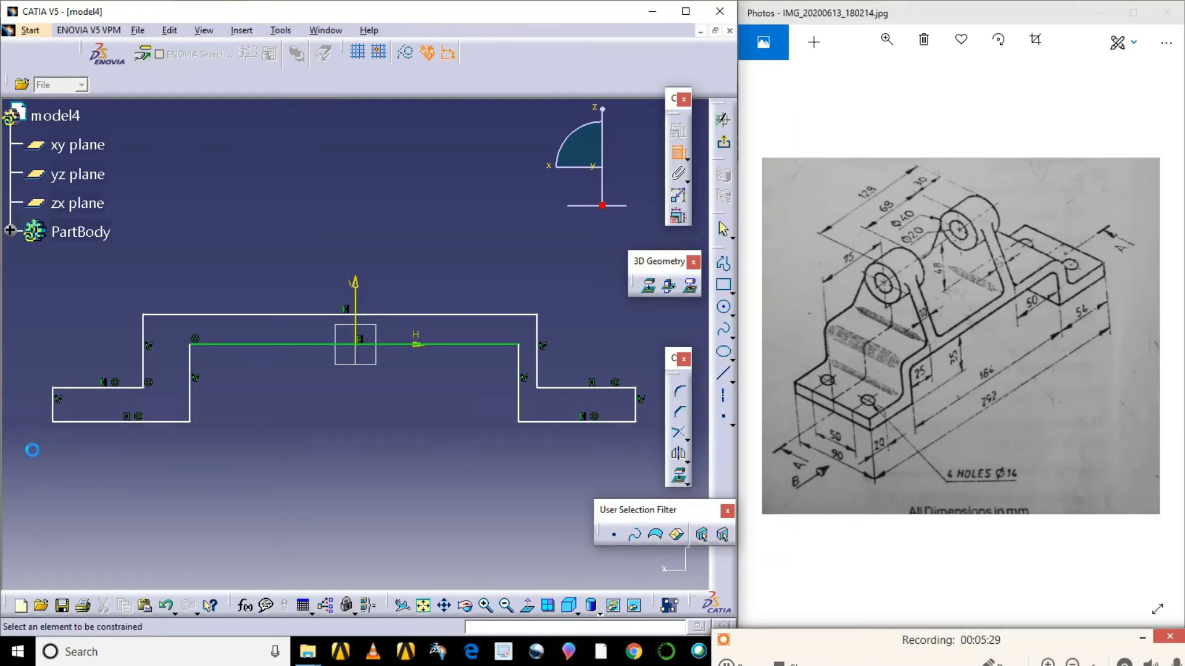
pyautogui.click(52, 412)
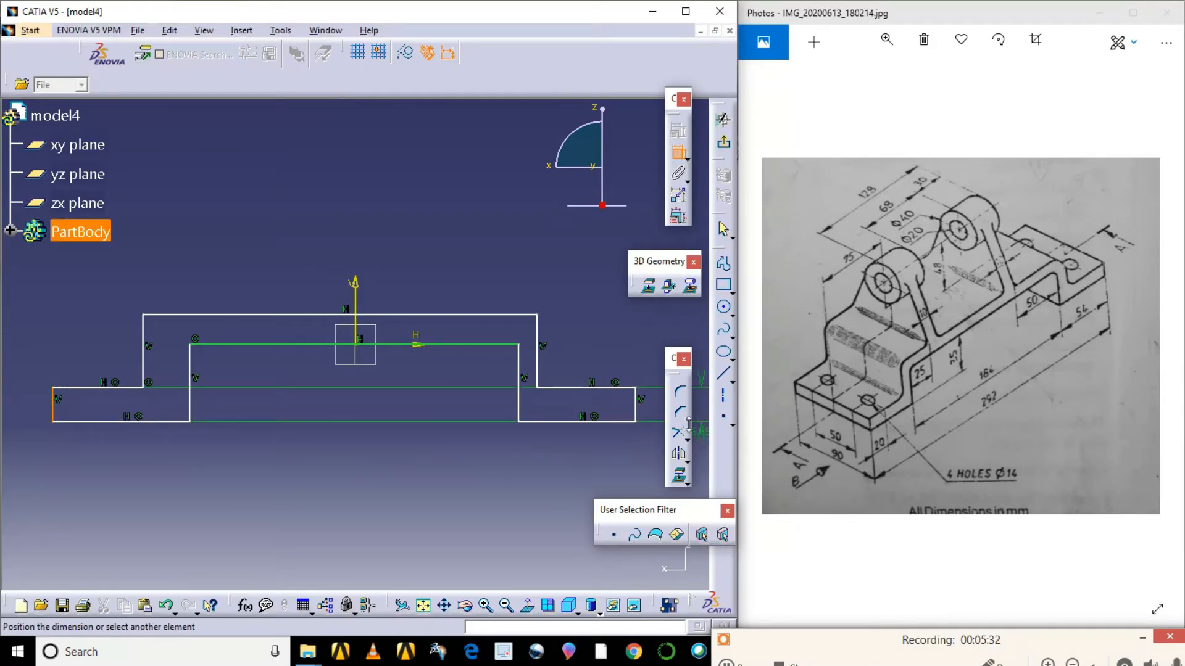
pyautogui.click(638, 411)
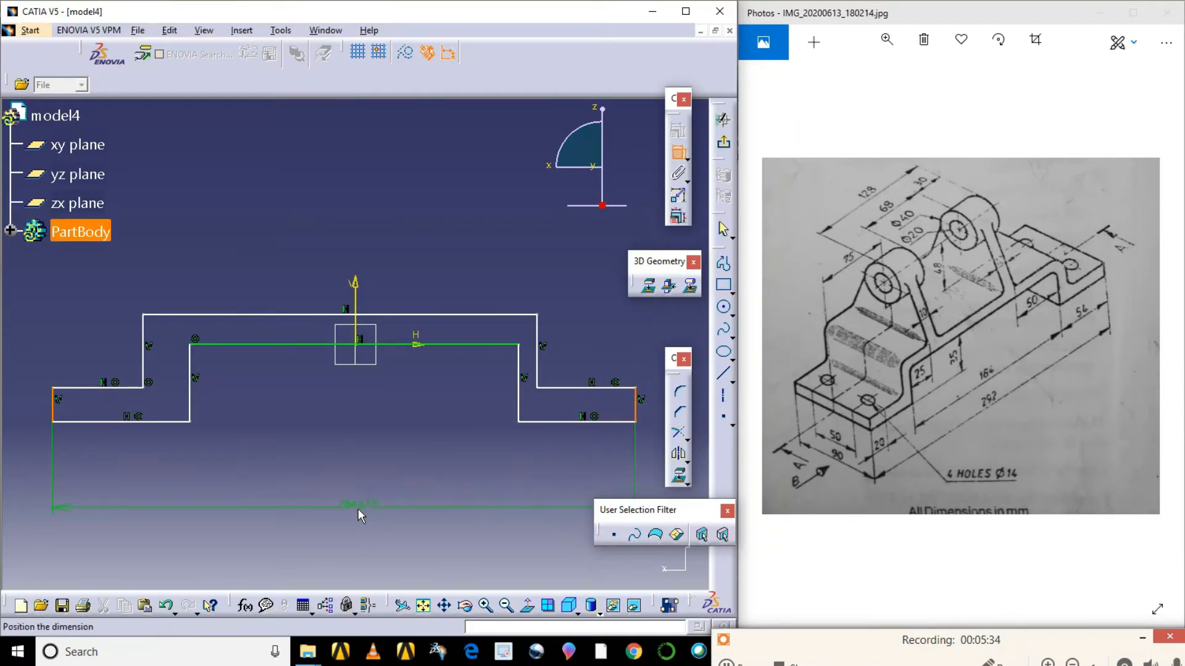
pyautogui.click(357, 533)
pyautogui.doubleClick(357, 534)
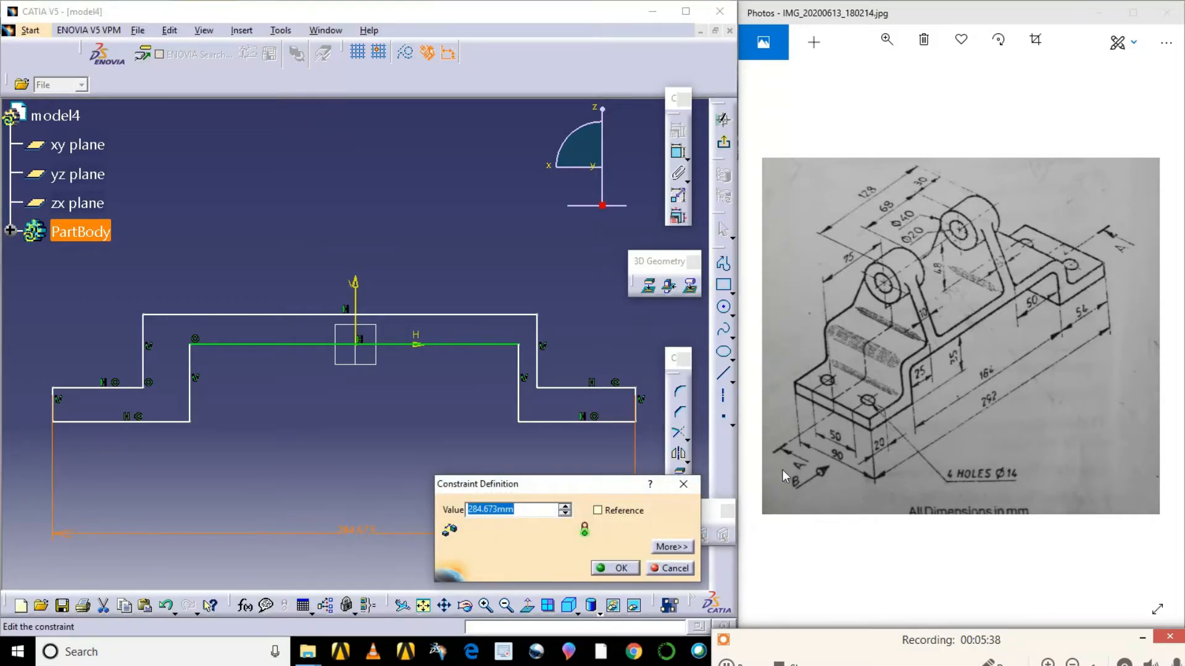
pyautogui.write('292')
pyautogui.press('Return')
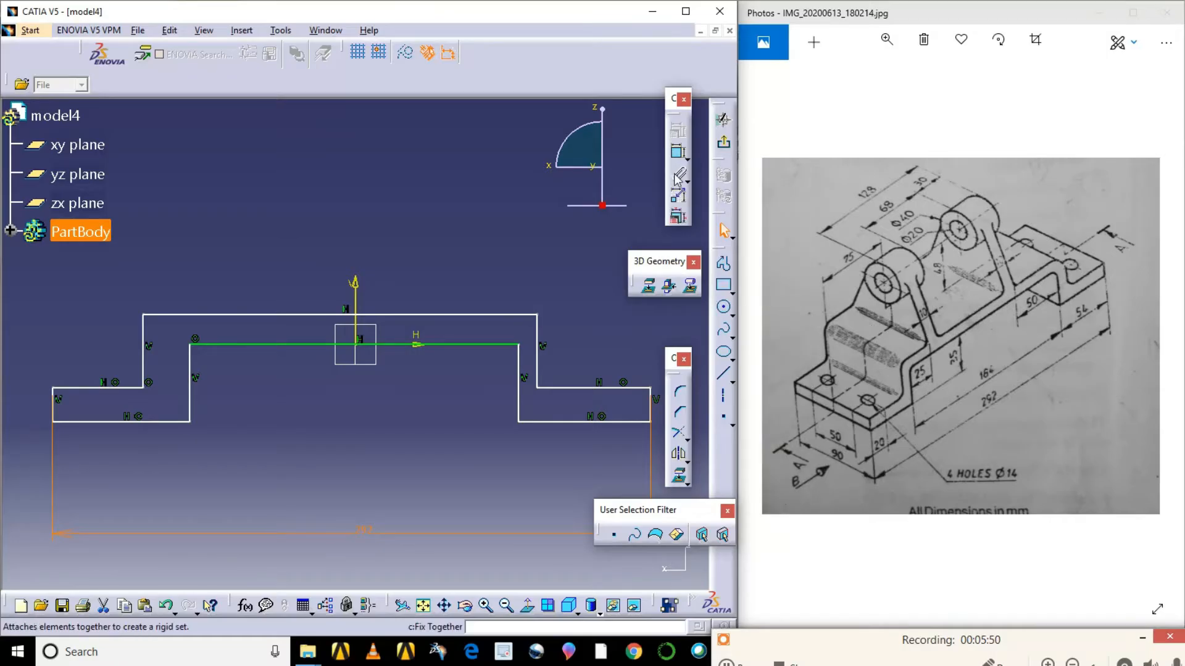
# - Dimension the distance between the two inner vertical walls of the recess and set it to 184 mm
pyautogui.click(678, 151)
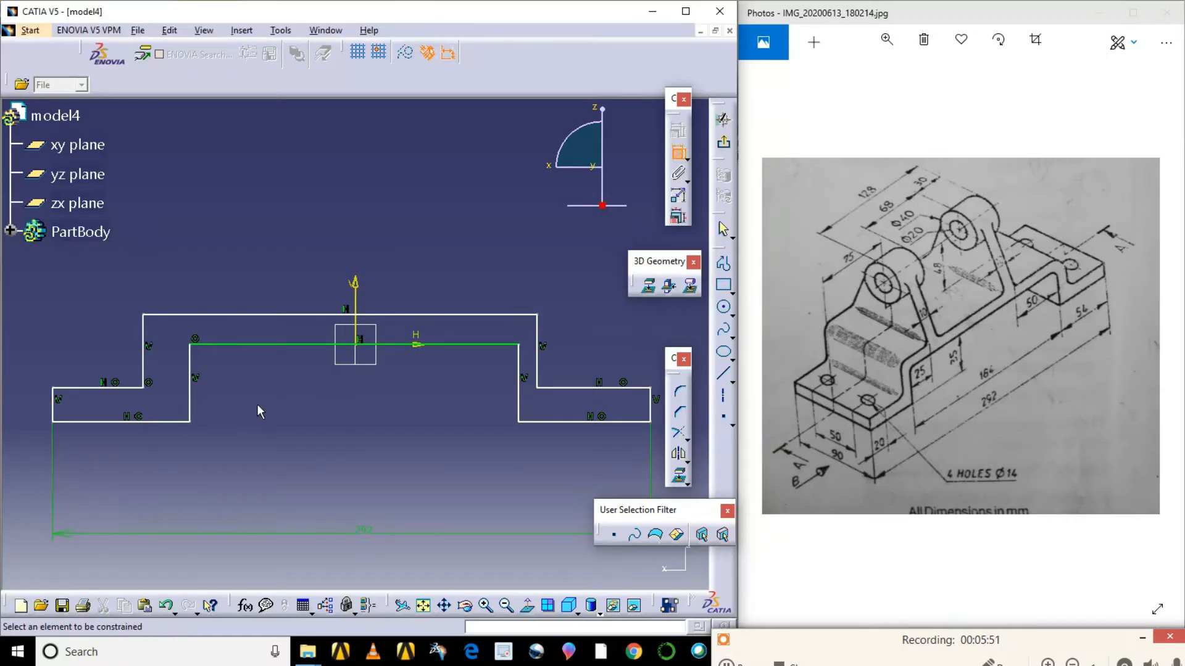
pyautogui.click(188, 409)
pyautogui.click(523, 400)
pyautogui.click(346, 472)
pyautogui.doubleClick(347, 475)
pyautogui.write('184')
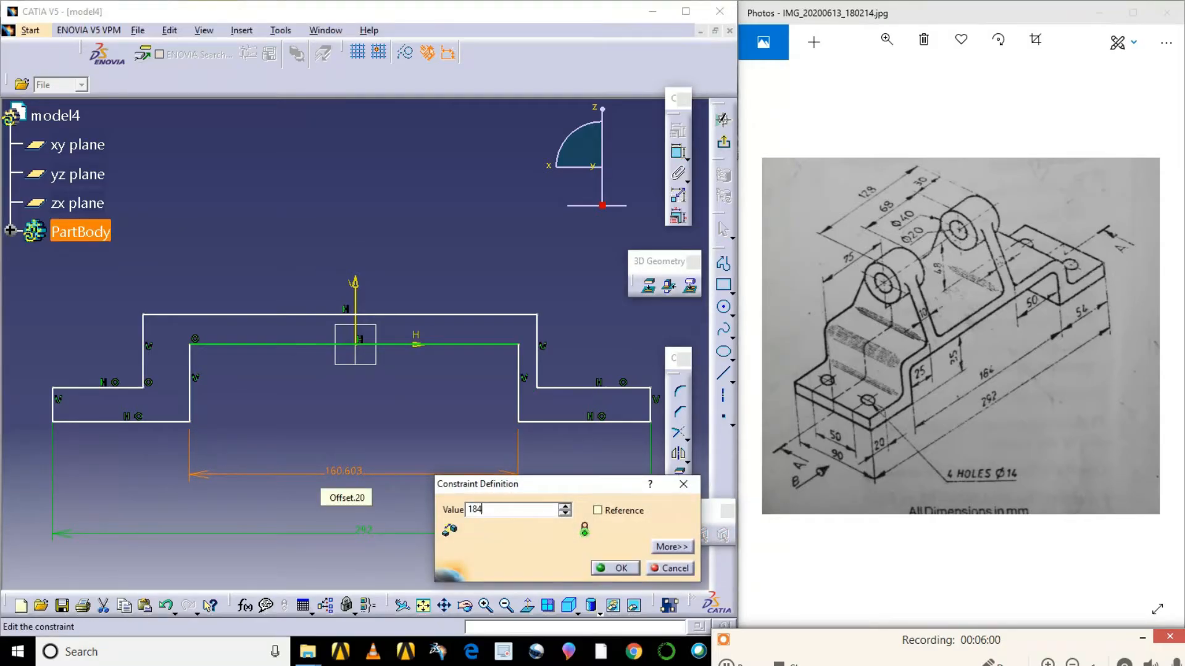
pyautogui.press('Return')
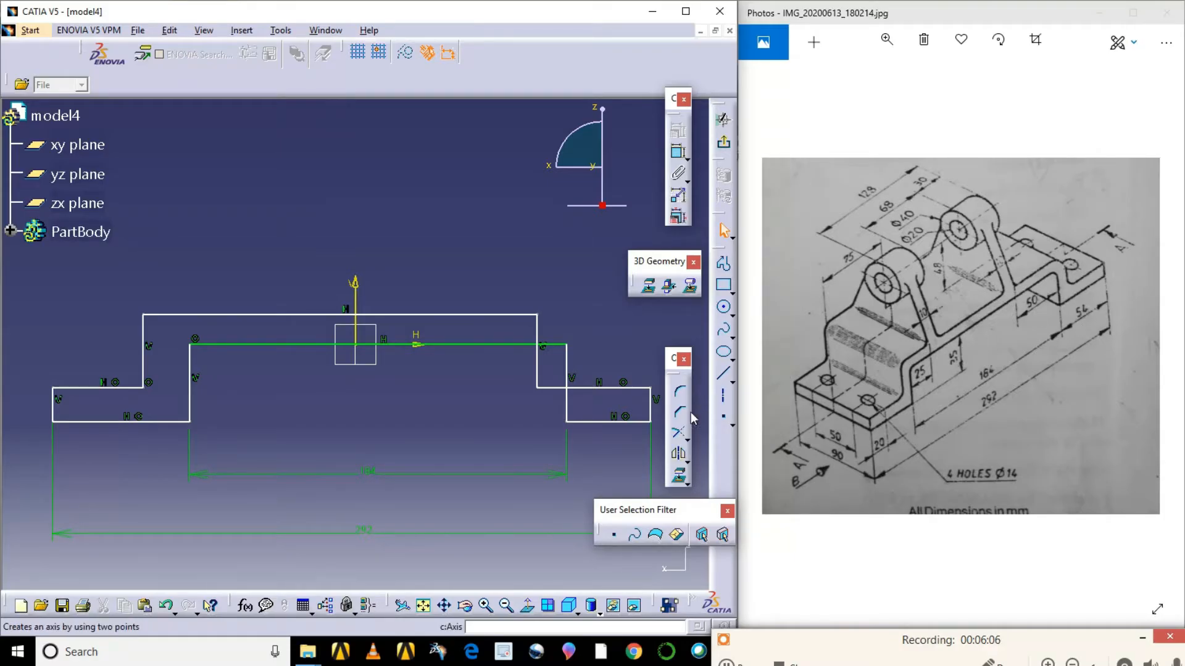
# - Shift the inner recess outline sideways so that both of its walls lie inside the raised plate's outer walls
pyautogui.moveTo(487, 350); pyautogui.dragTo(443, 373)
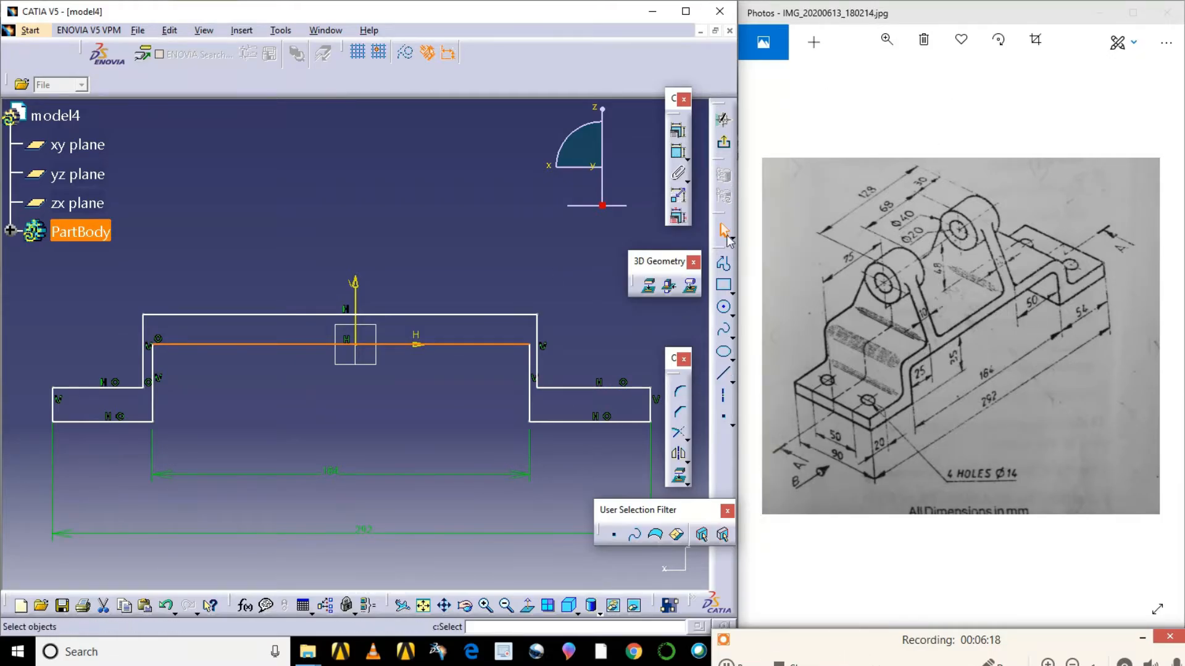
pyautogui.click(678, 156)
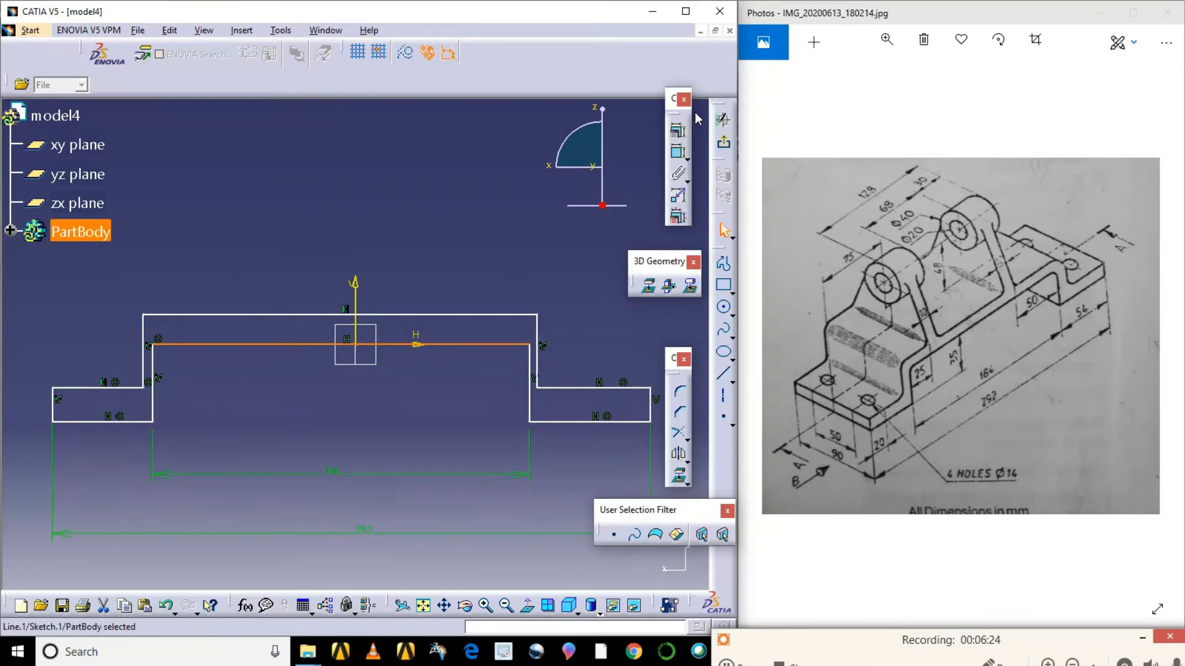
pyautogui.press('Escape')
pyautogui.click(644, 335)
# - Dimension the right foot's thickness between its underside and top edge and set it to 10 mm
pyautogui.click(677, 151)
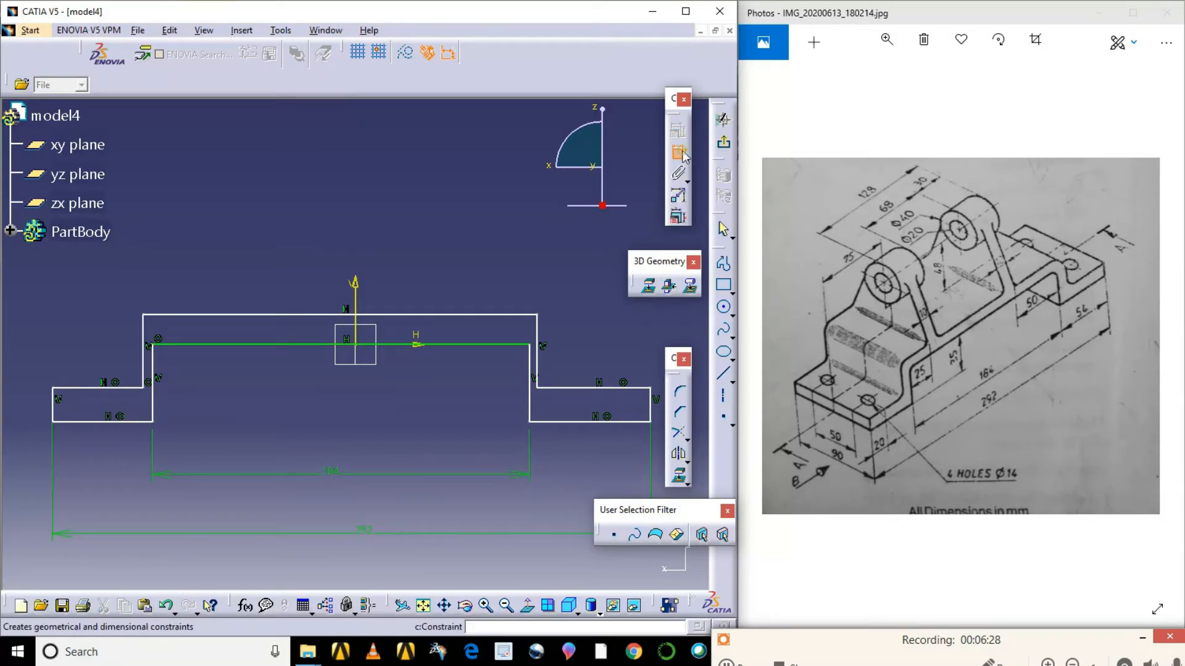
pyautogui.click(588, 425)
pyautogui.click(584, 389)
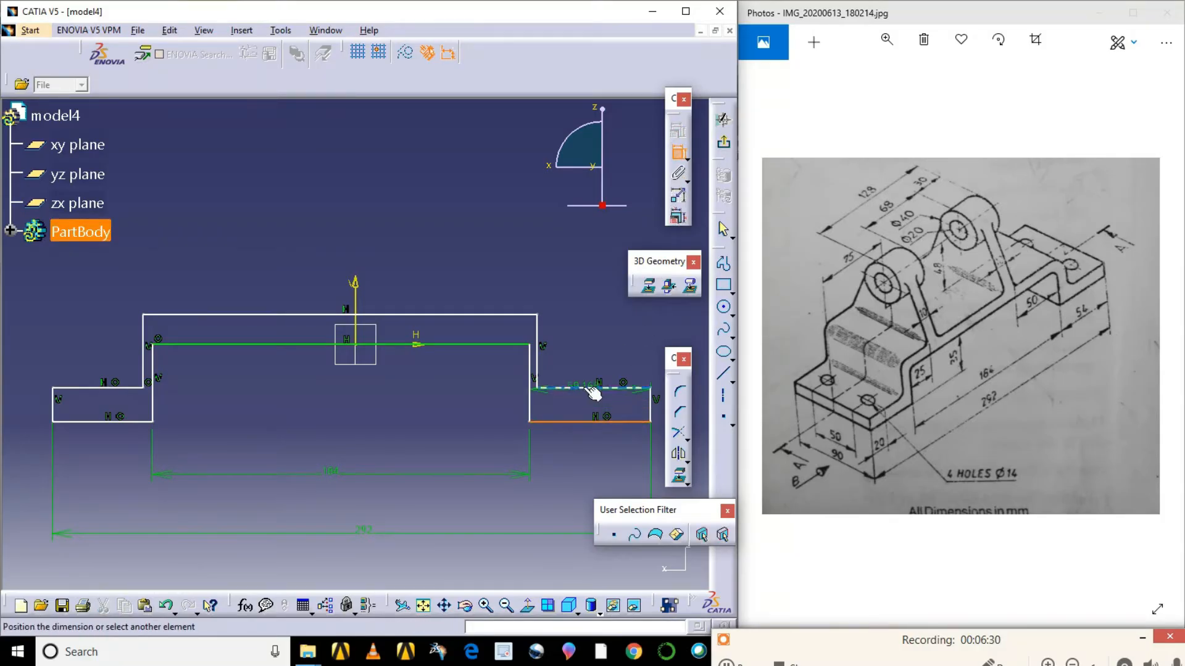
pyautogui.click(659, 410)
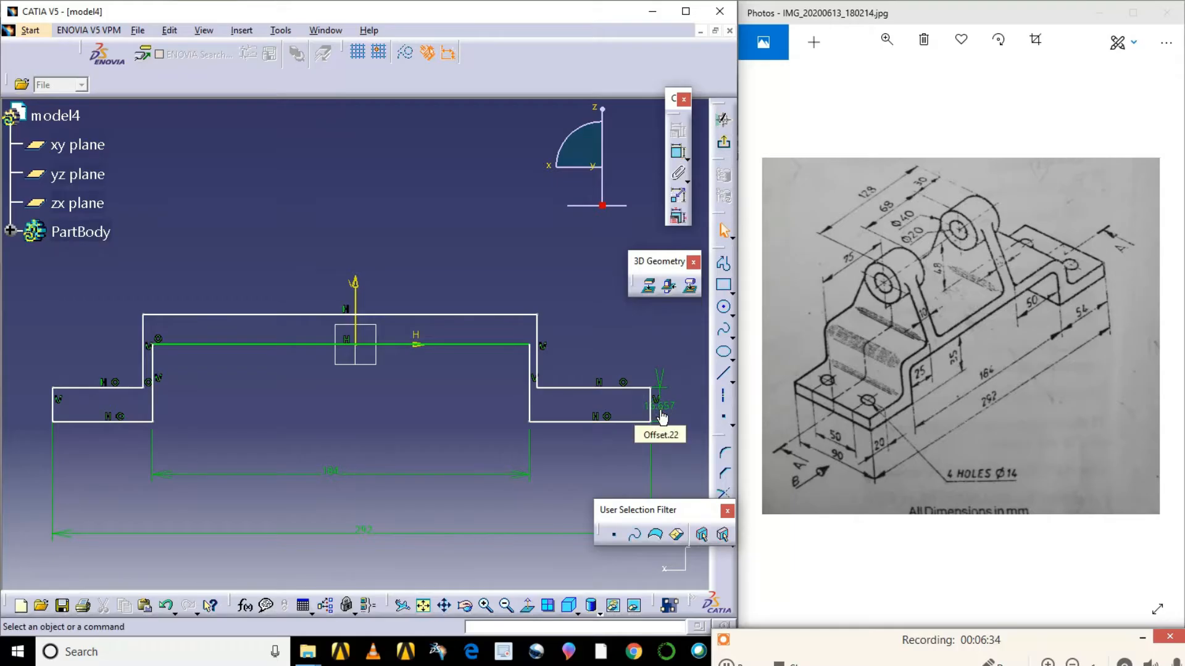
pyautogui.doubleClick(660, 408)
pyautogui.write('1')
pyautogui.press('Return')
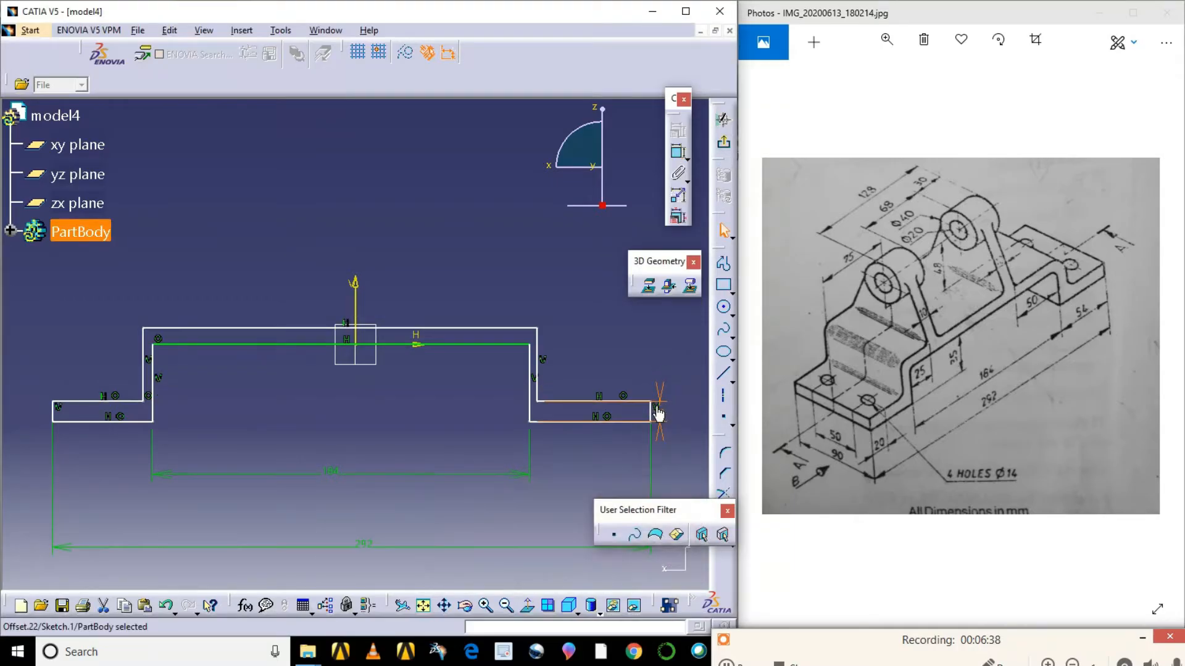
# - Dimension the thickness of the right vertical wall and set it to 10 mm
pyautogui.click(678, 152)
pyautogui.click(530, 372)
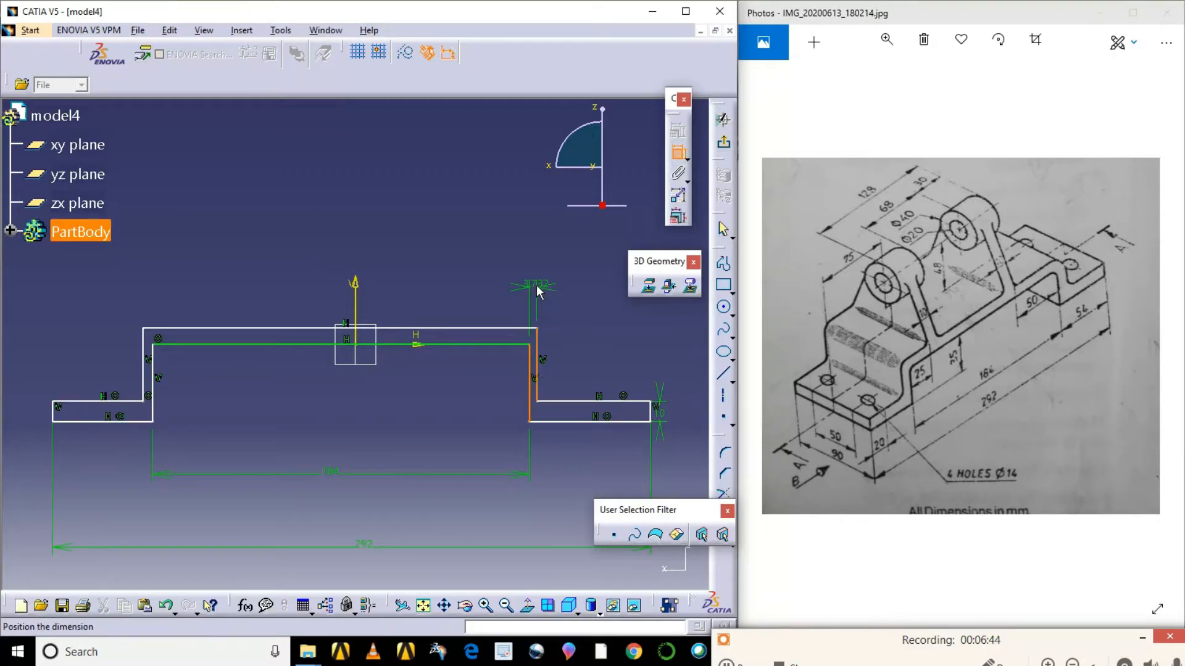
pyautogui.doubleClick(535, 285)
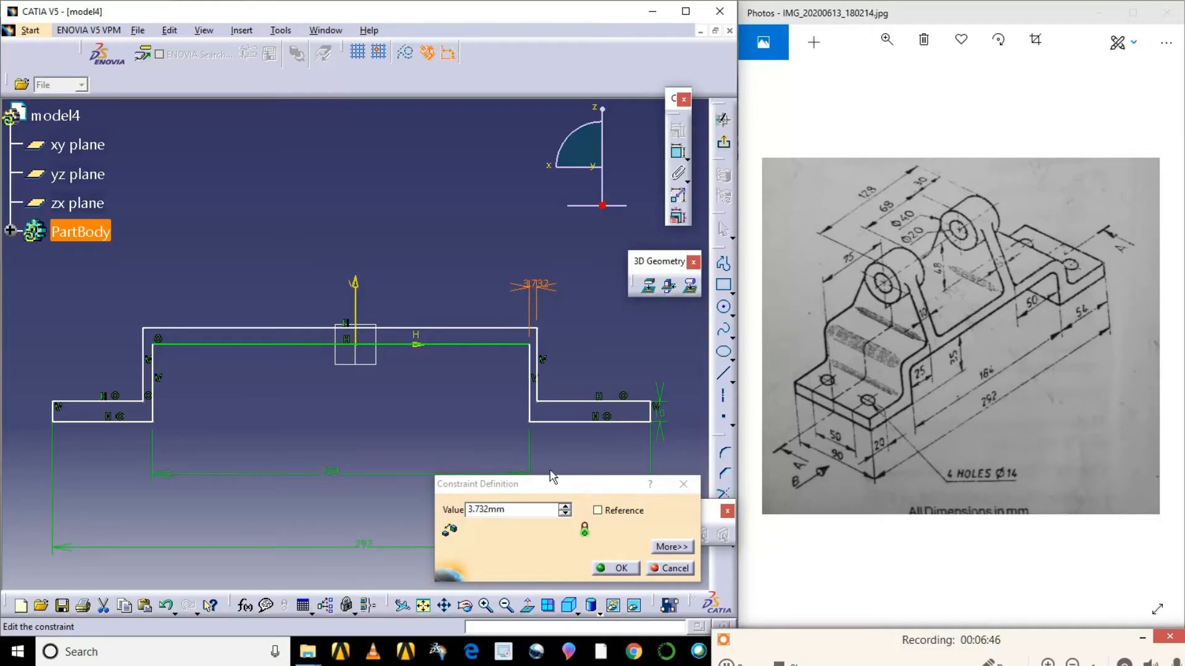
pyautogui.write('10')
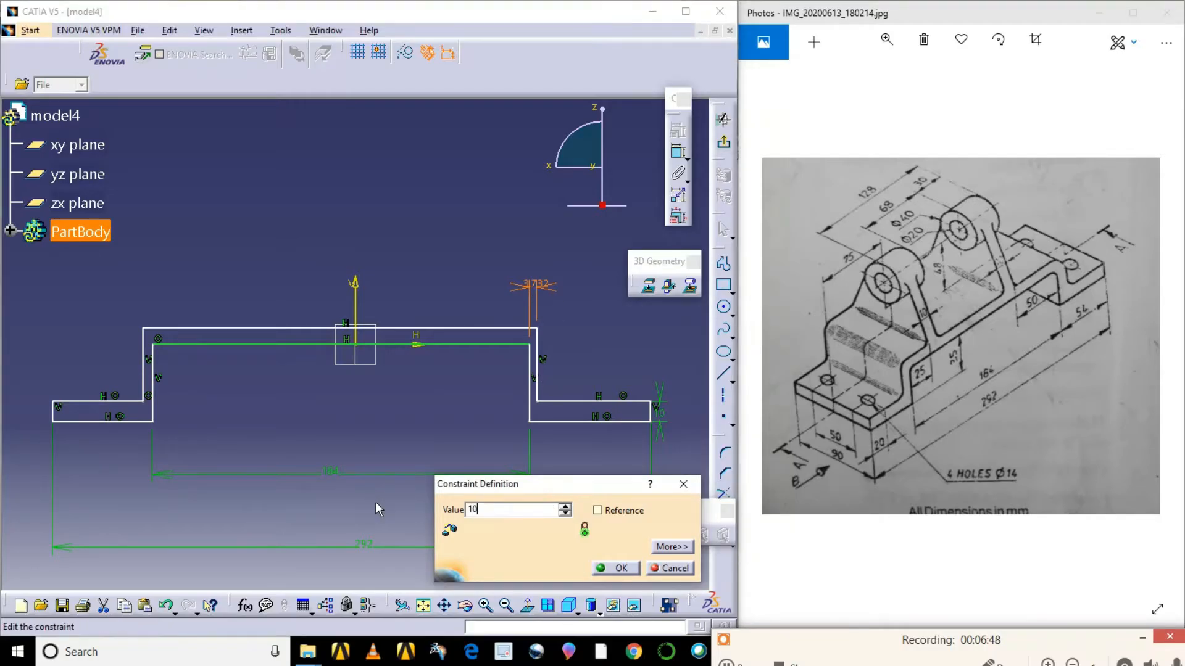
pyautogui.press('Return')
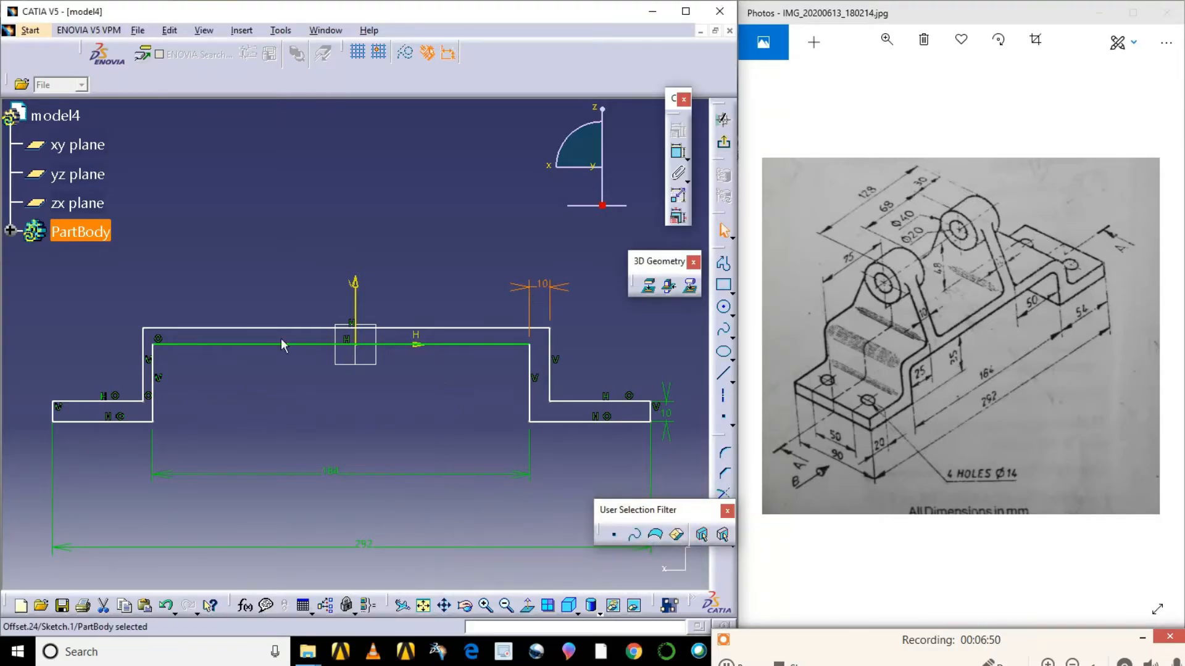
# - Dimension the thickness of the left vertical wall and set it to 10 mm
pyautogui.click(678, 151)
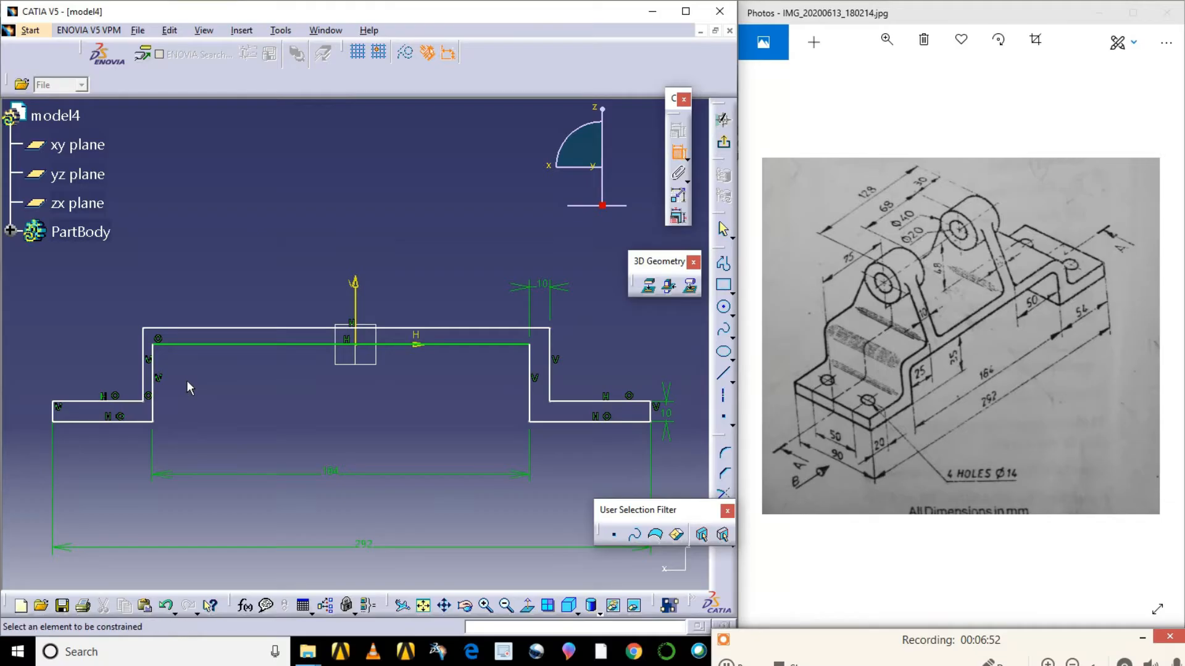
pyautogui.click(146, 378)
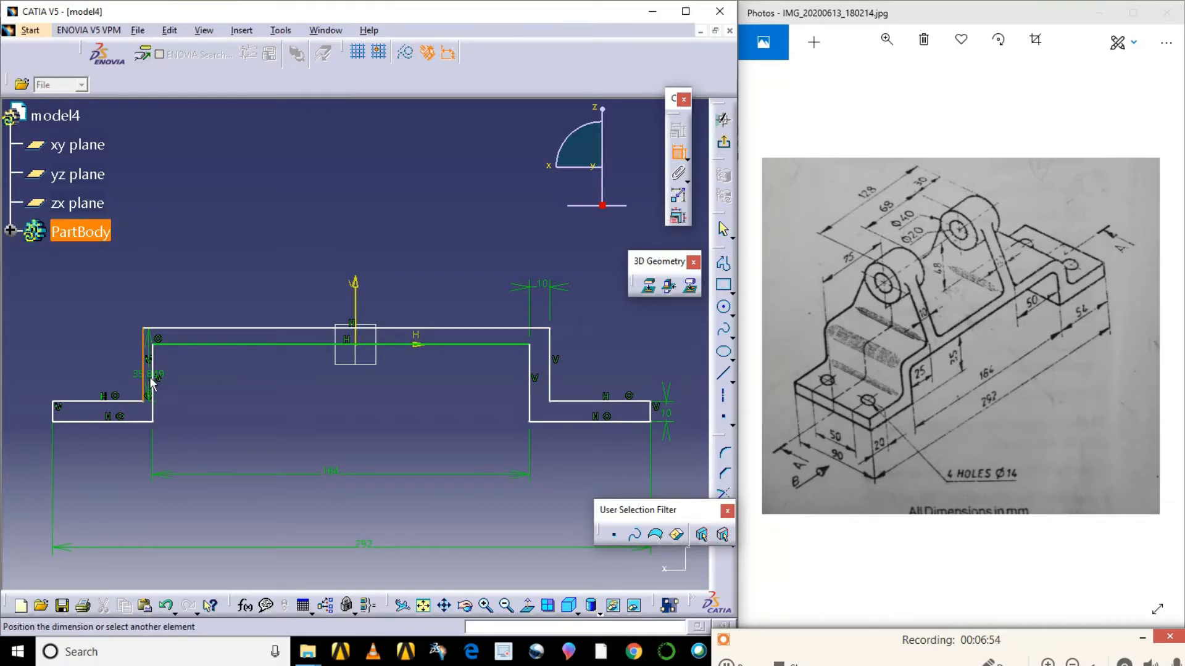
pyautogui.click(164, 263)
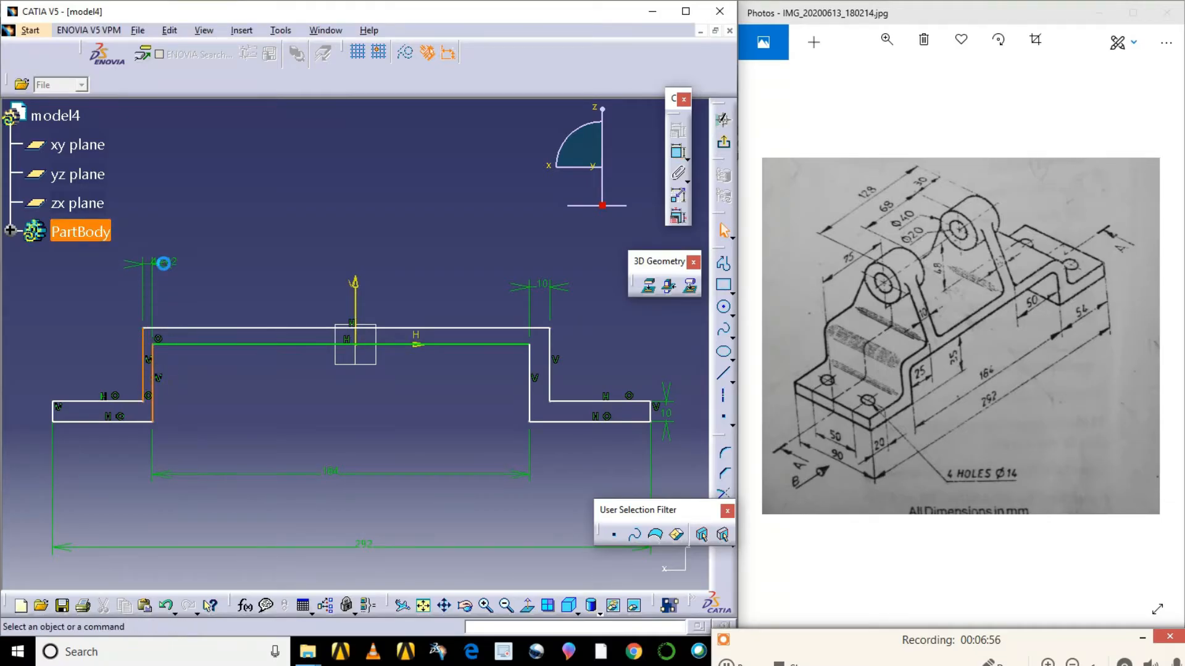
pyautogui.doubleClick(164, 262)
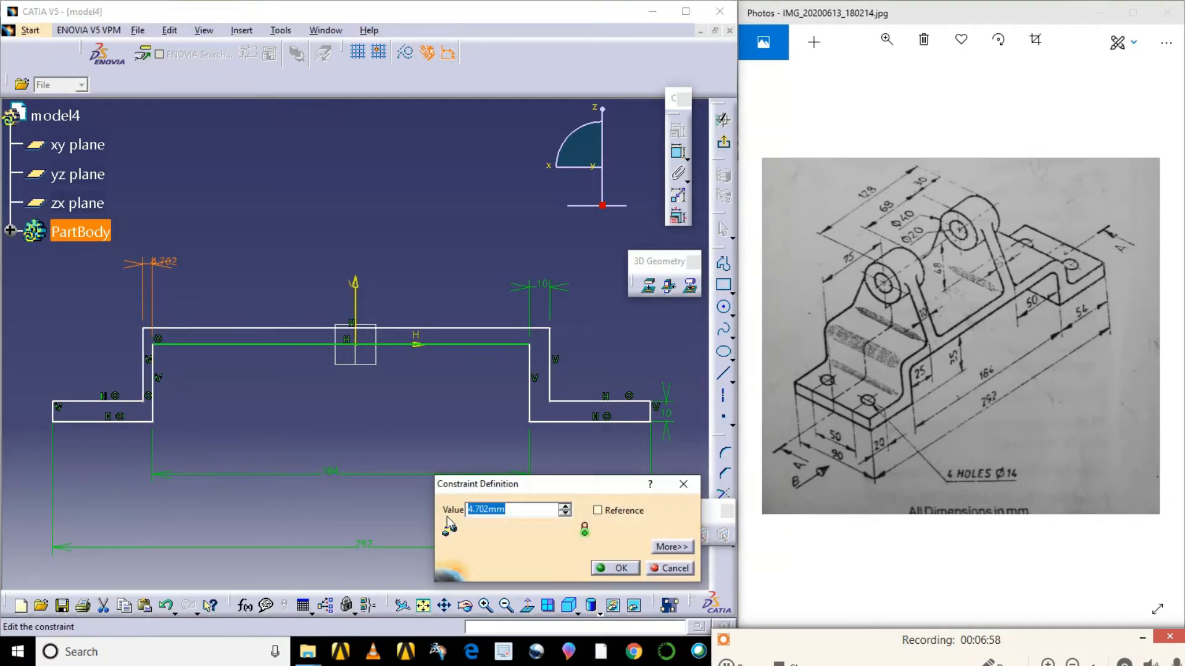
pyautogui.write('10')
pyautogui.press('Return')
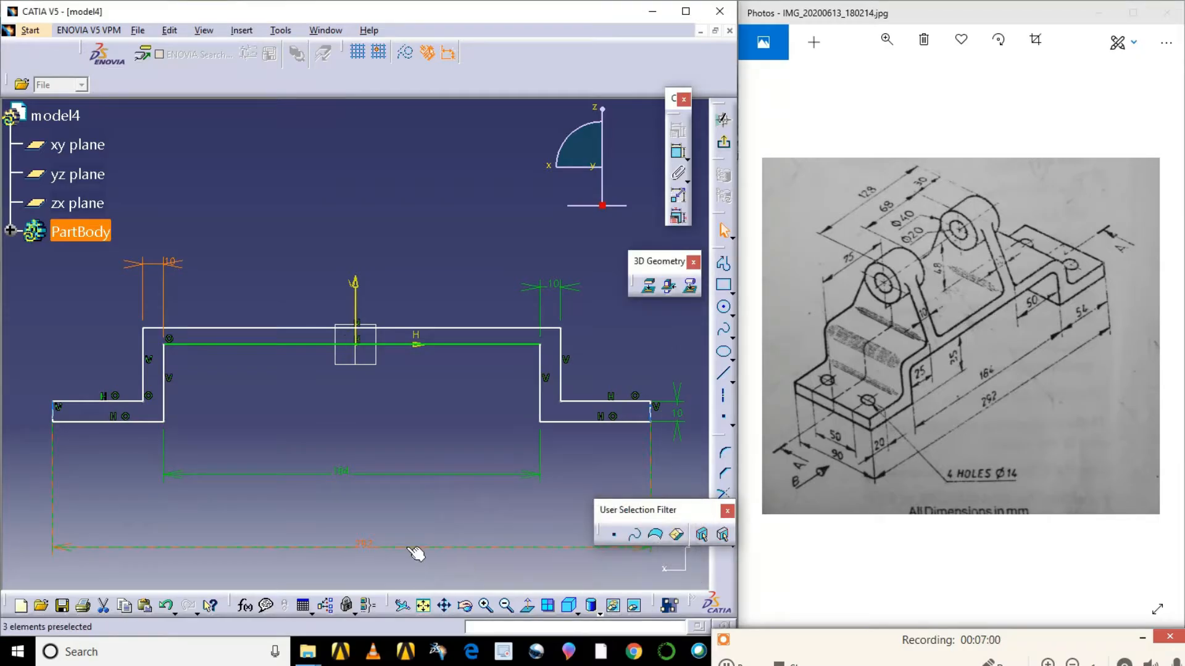
# - Try to dimension the left foot's thickness between its underside and top edge, and delete that dimension
pyautogui.click(686, 159)
pyautogui.click(702, 164)
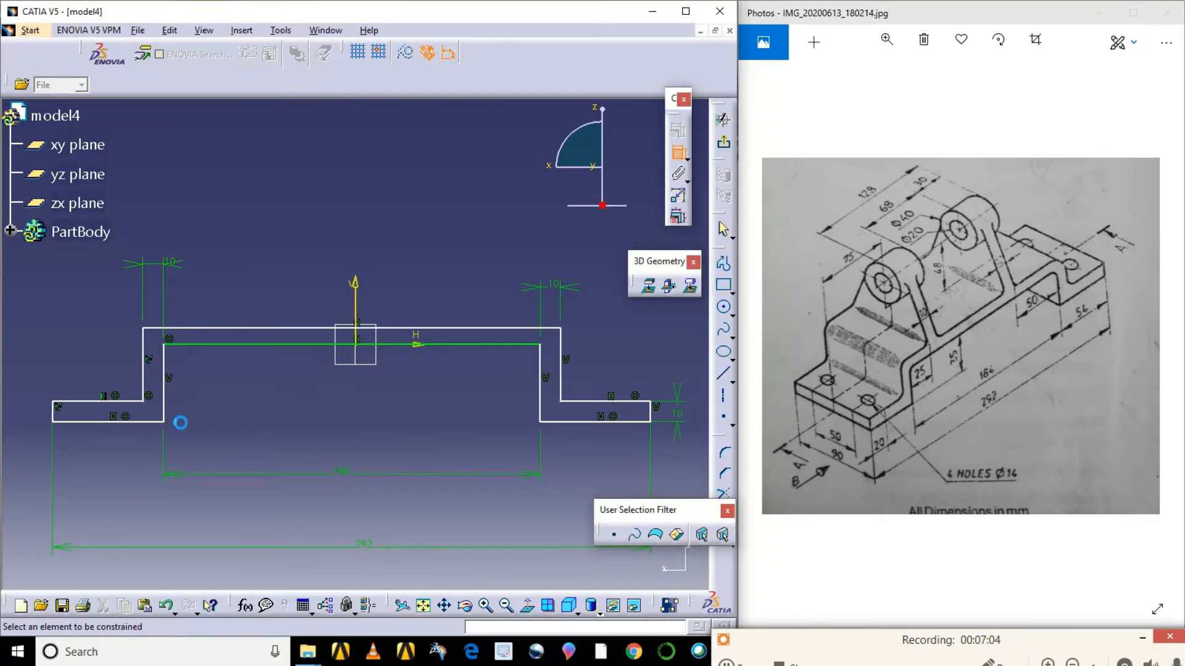
pyautogui.click(111, 424)
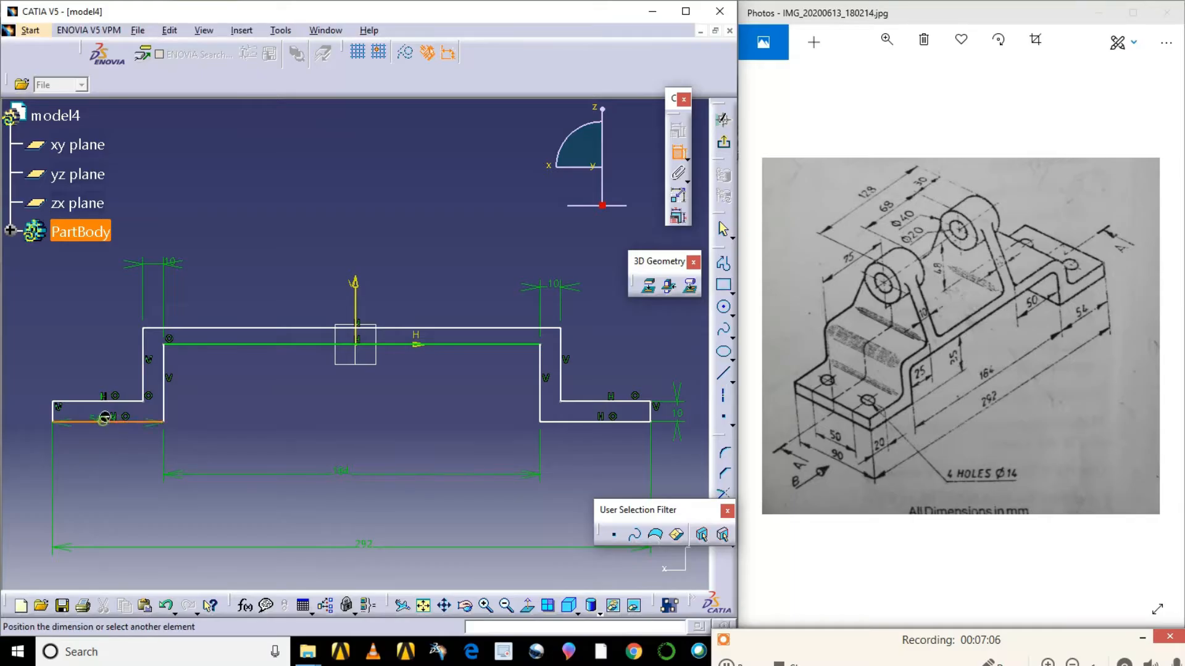
pyautogui.click(117, 402)
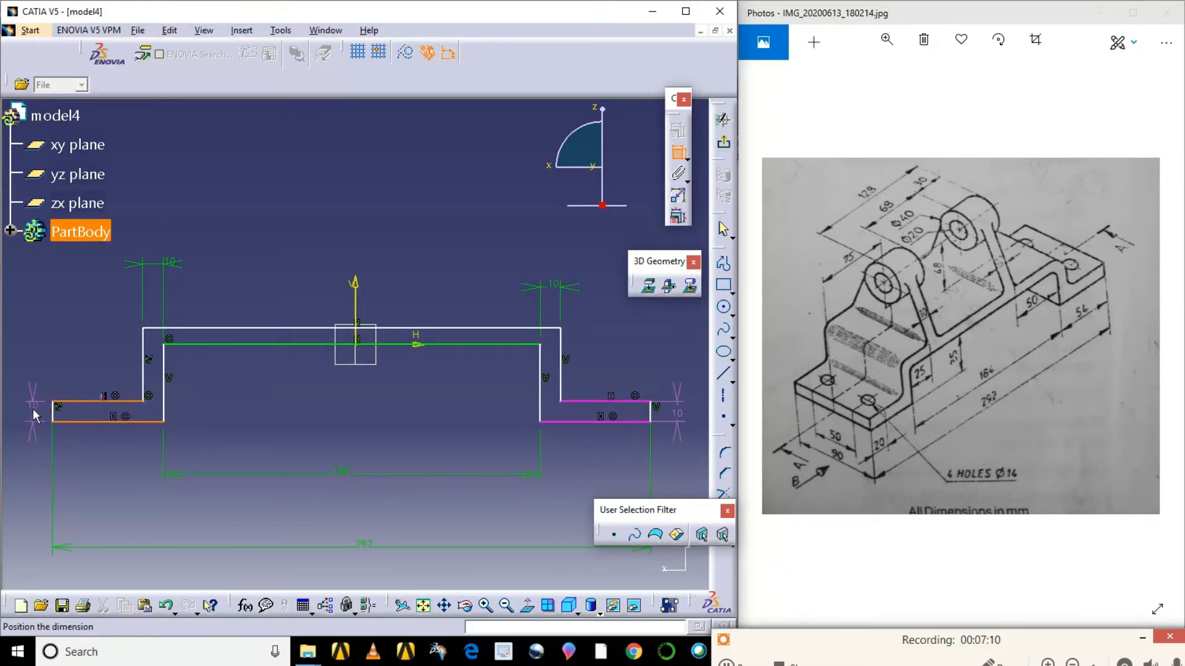
pyautogui.click(33, 415)
pyautogui.press('Delete')
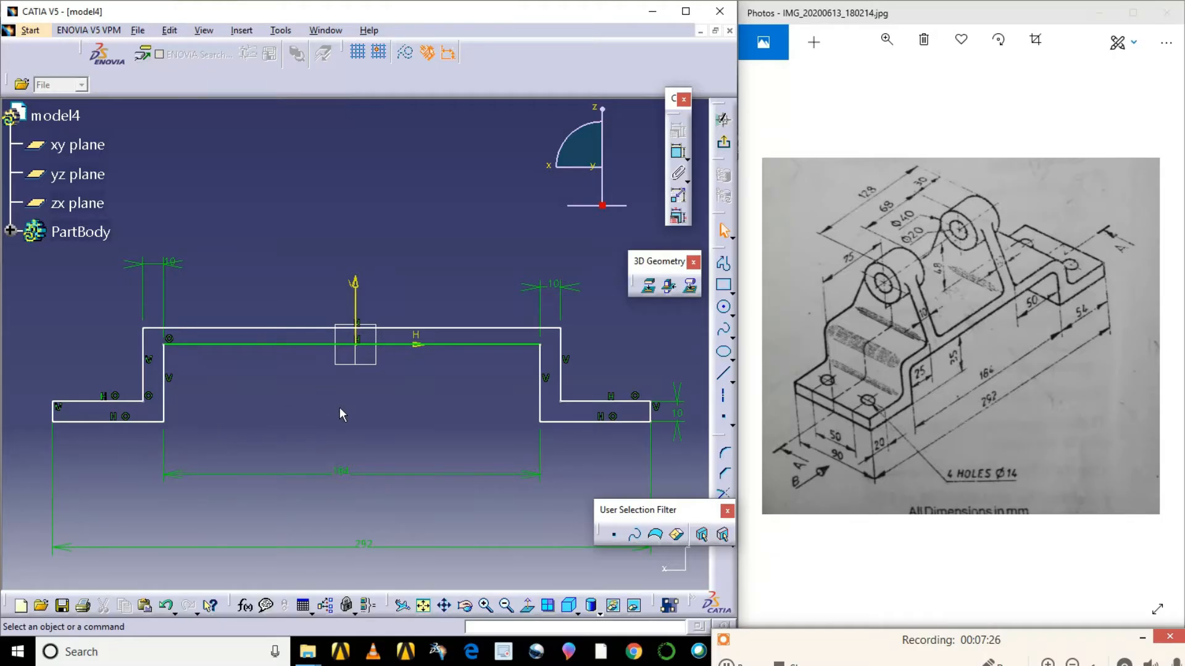
# - Dimension the raised plate's thickness between its lower and upper horizontal edges and set it to 10 mm
pyautogui.click(678, 152)
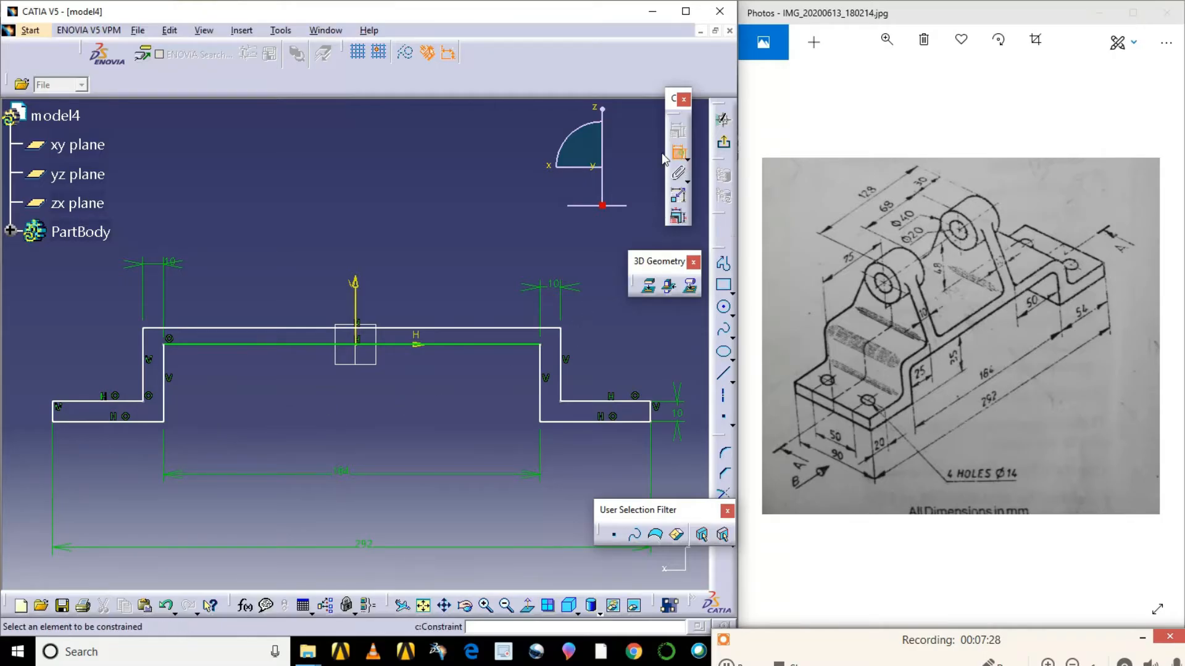
pyautogui.click(269, 344)
pyautogui.click(272, 328)
pyautogui.click(311, 301)
pyautogui.write('10')
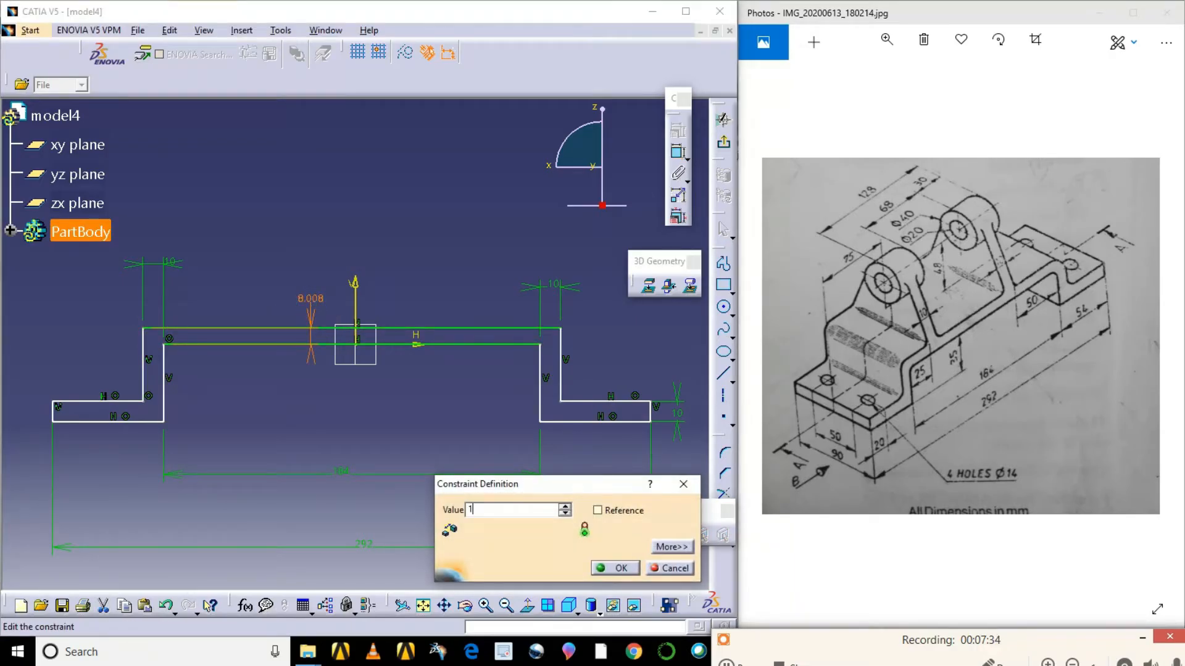
pyautogui.press('Return')
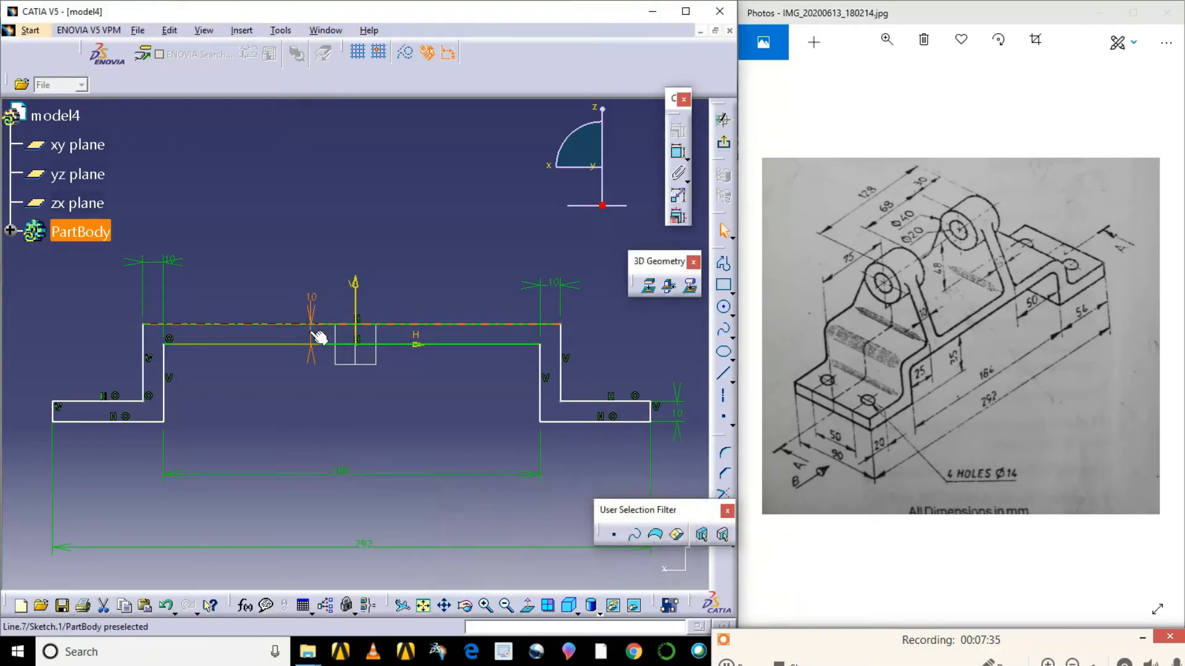
pyautogui.click(347, 416)
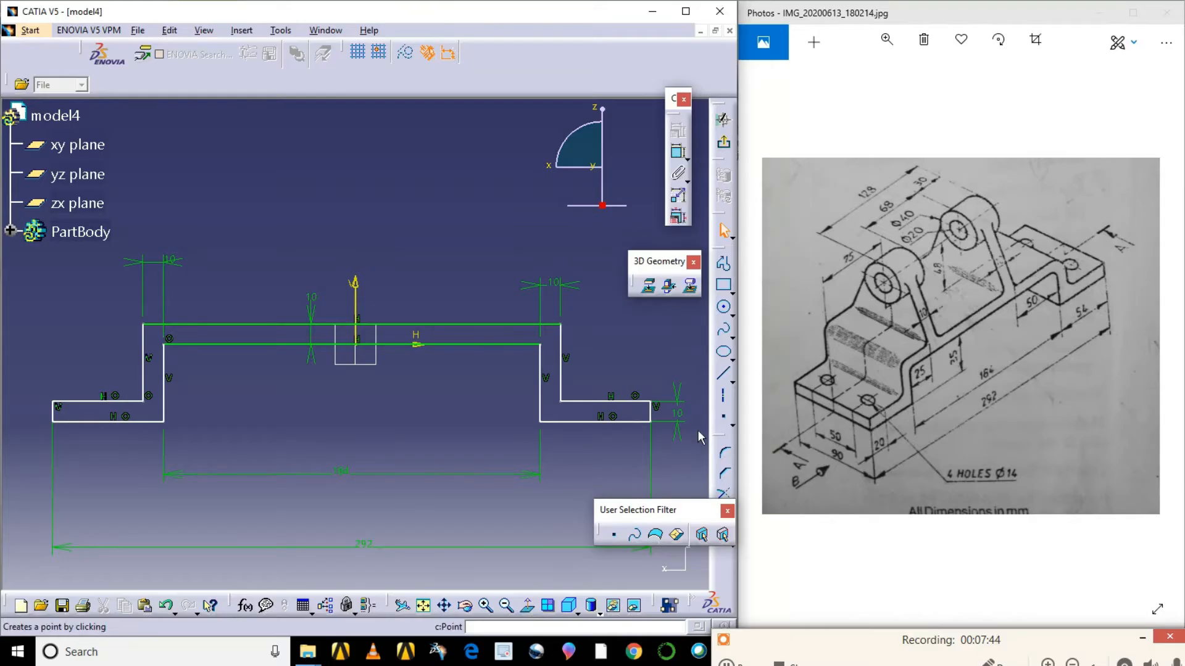
# - Dimension the length of the right foot's underside and set it to 54 mm
pyautogui.click(679, 152)
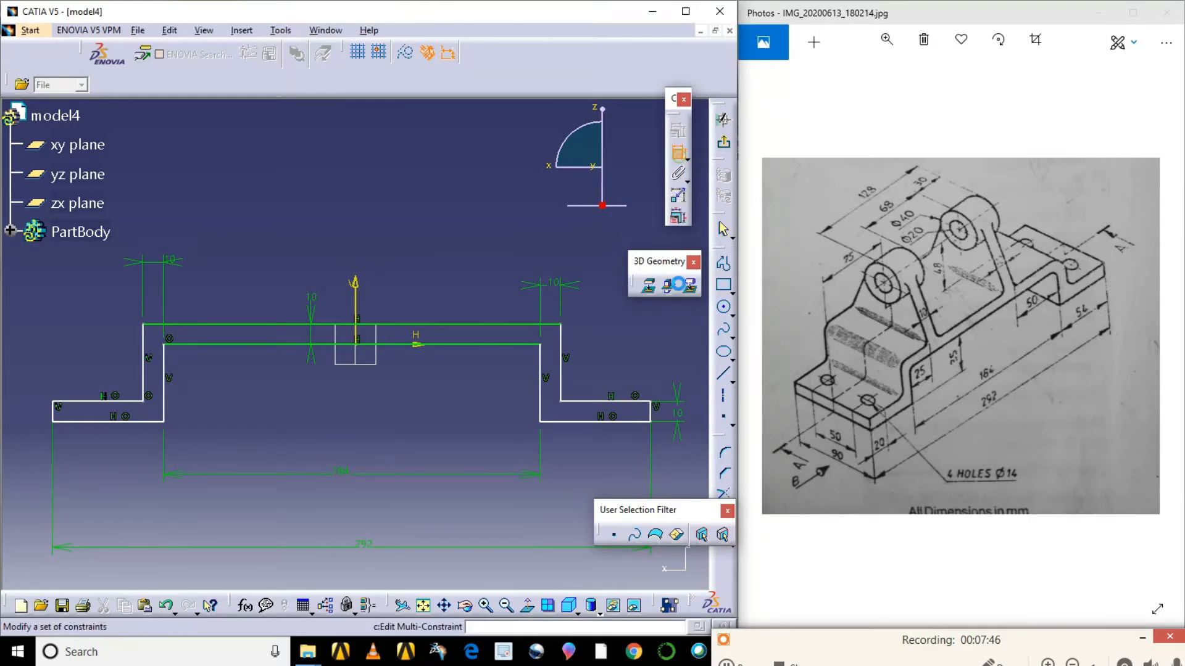
pyautogui.click(589, 422)
pyautogui.click(592, 452)
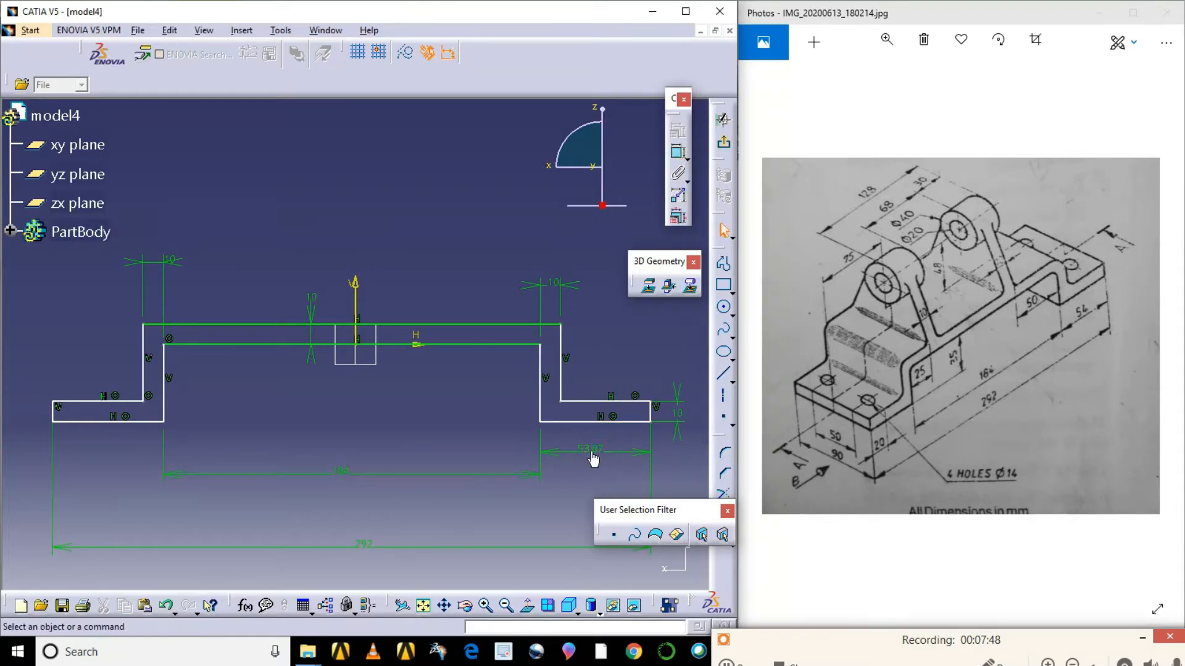
pyautogui.doubleClick(593, 455)
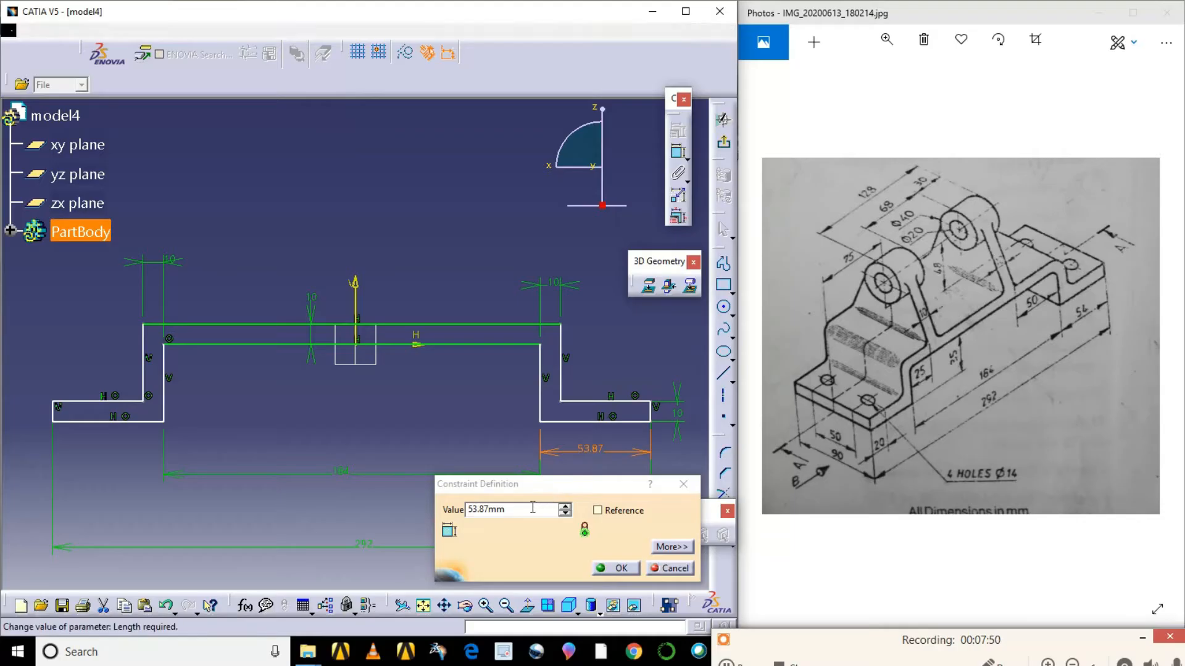
pyautogui.write('54')
pyautogui.press('Return')
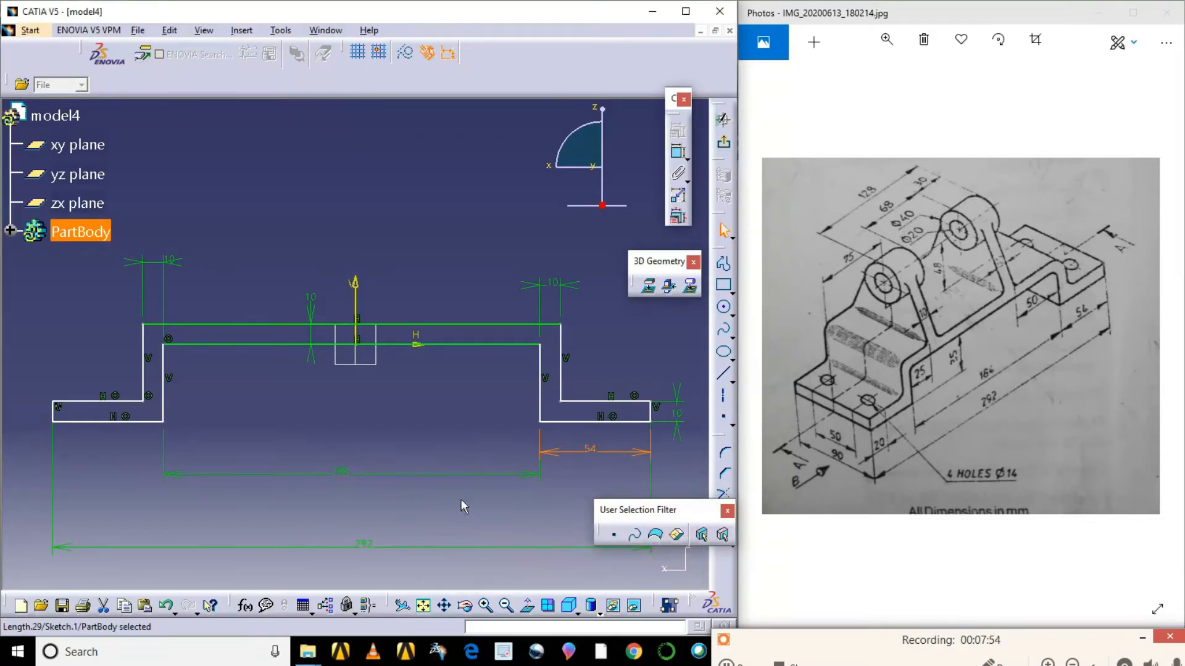
pyautogui.click(461, 500)
pyautogui.click(679, 155)
pyautogui.click(95, 422)
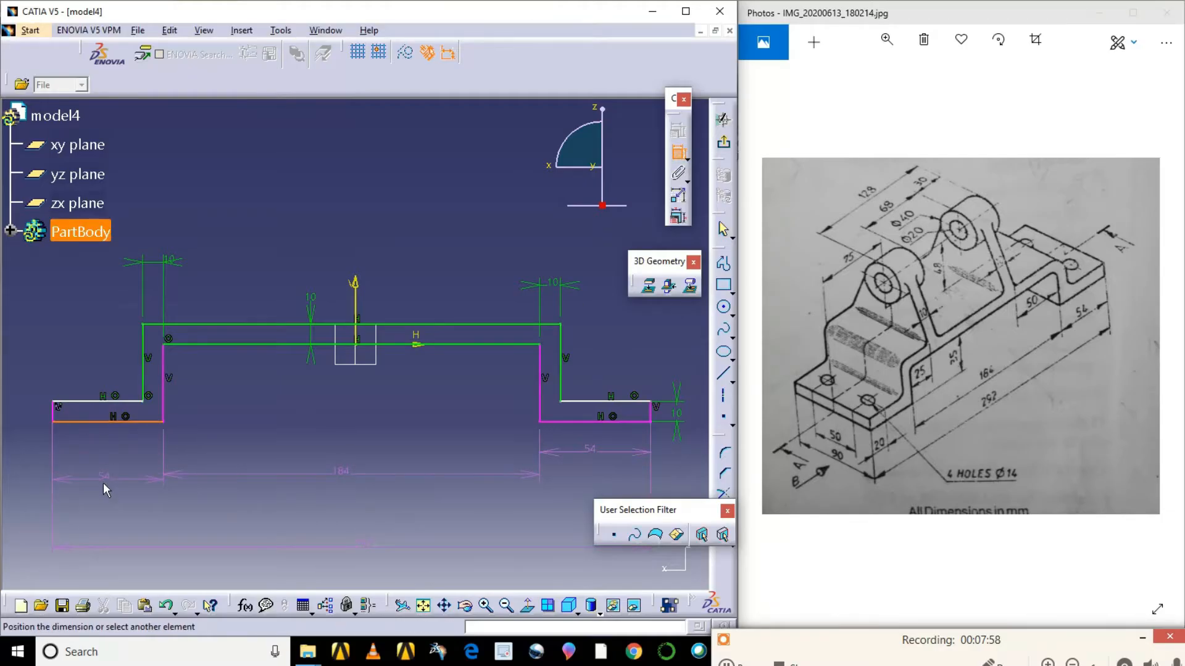
pyautogui.press('Escape')
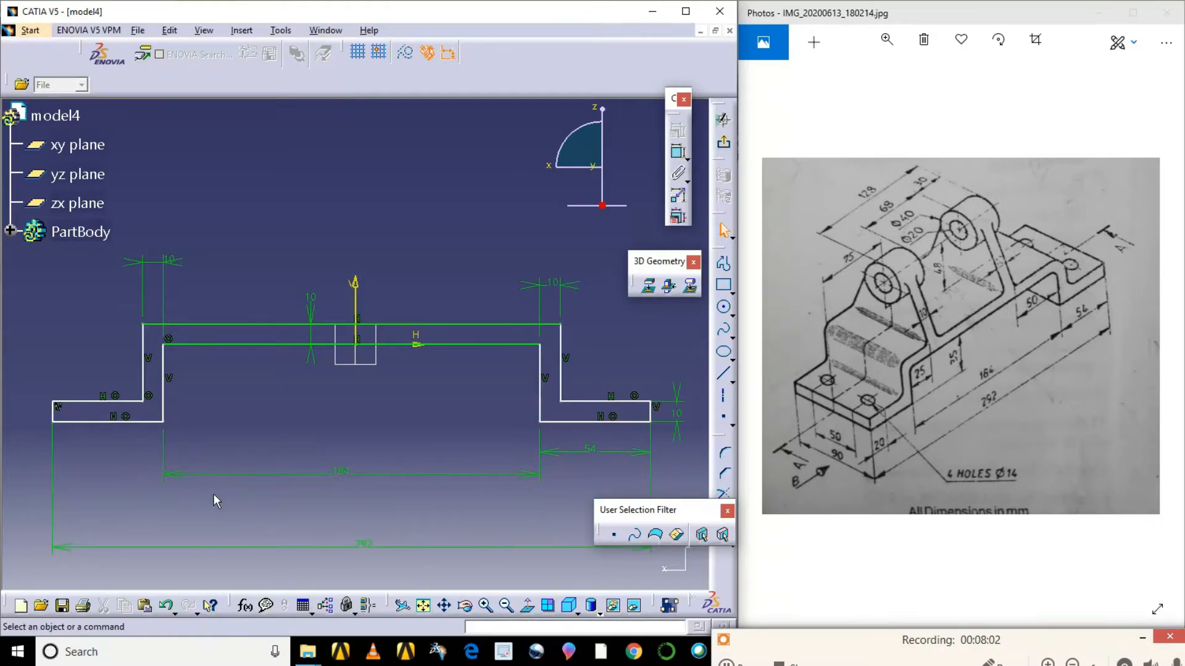
# - Move the User Selection Filter toolbar clear of the profile and dimension the distance from the yz plane to the right foot's end edge
pyautogui.moveTo(597, 503); pyautogui.dragTo(515, 152)
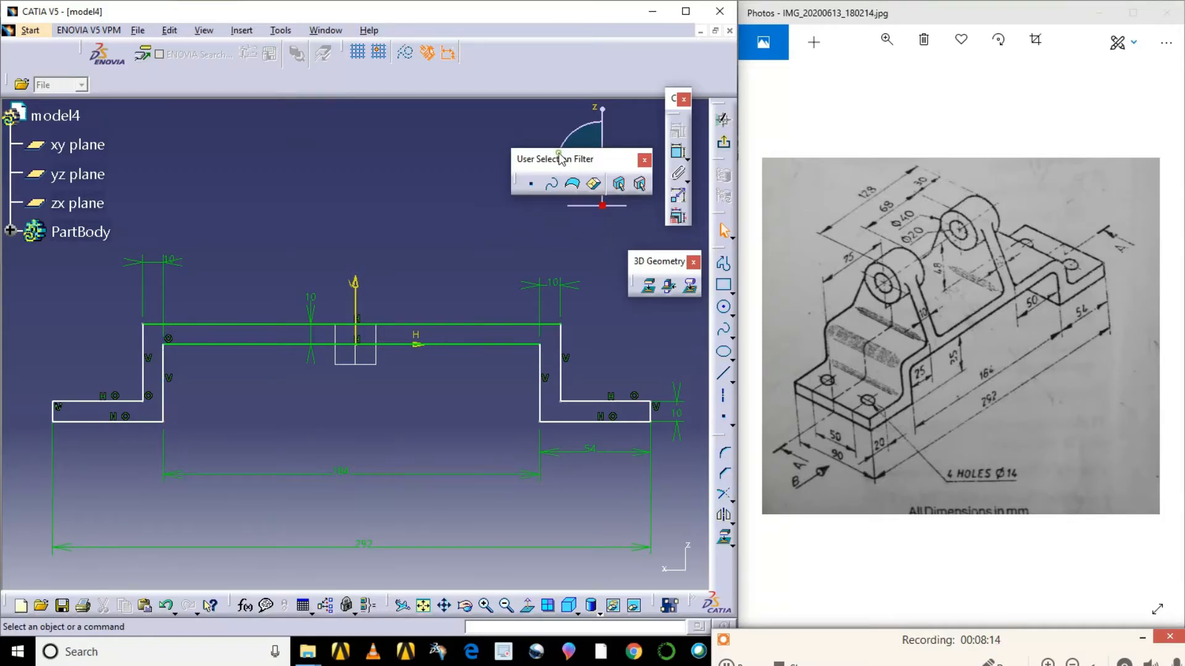
pyautogui.moveTo(557, 154); pyautogui.dragTo(414, 103)
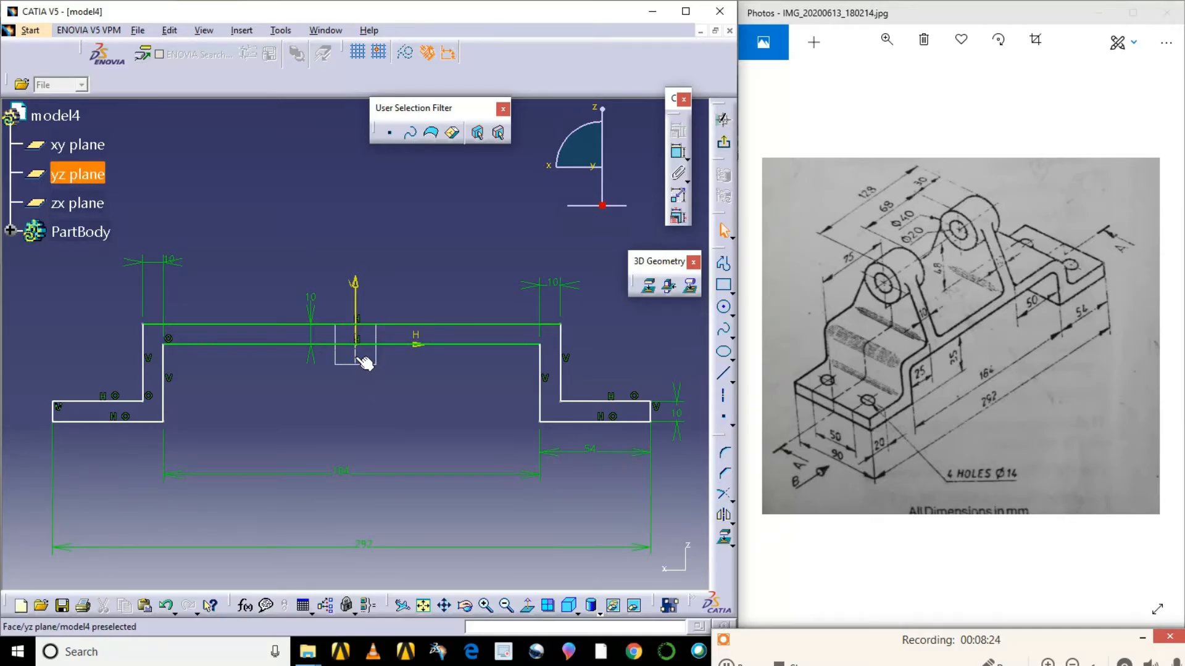
pyautogui.click(678, 152)
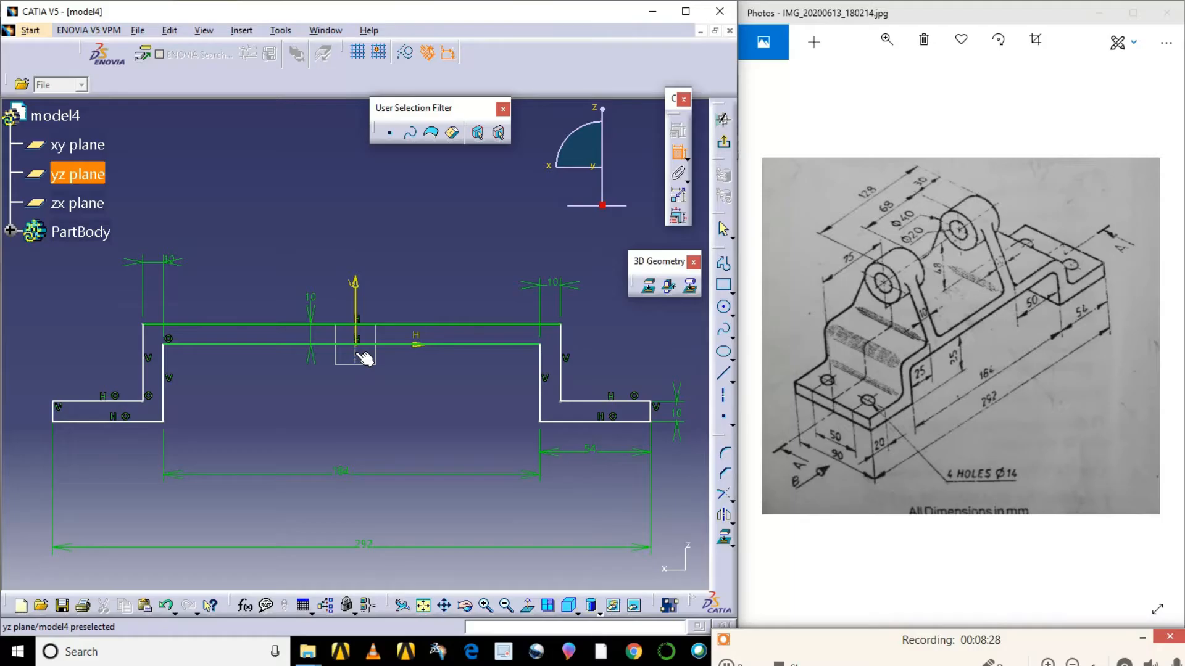
pyautogui.click(656, 412)
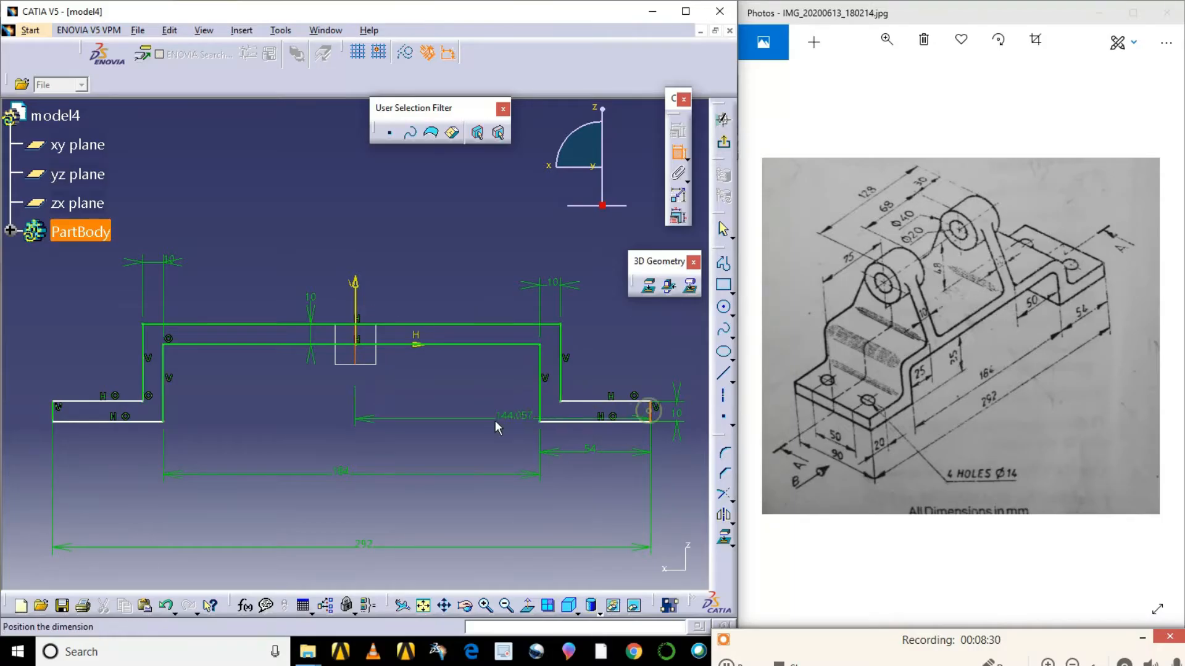
pyautogui.click(473, 419)
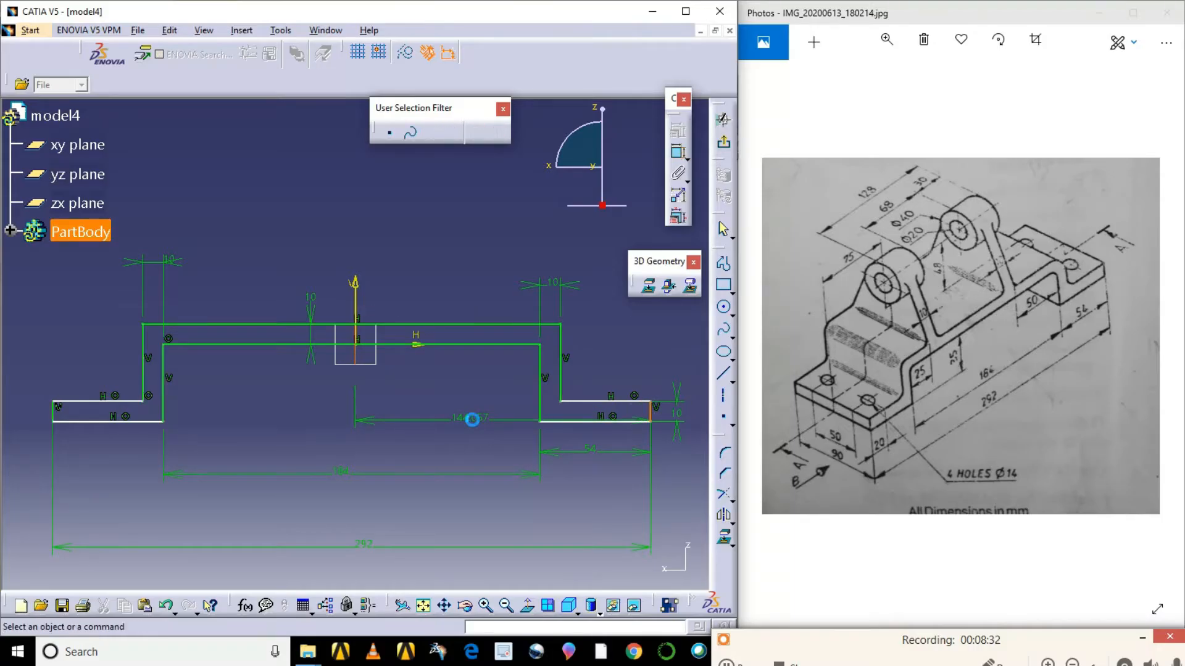
pyautogui.doubleClick(473, 421)
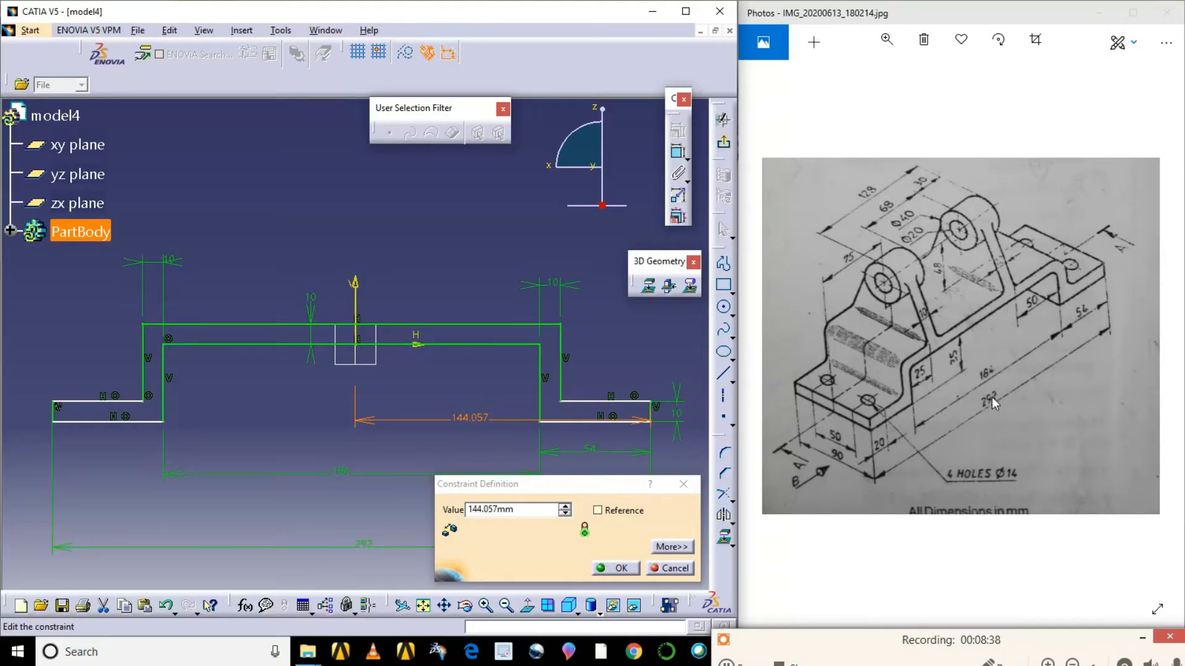
# - Open the Windows Calculator and compute 292 ÷ 2 to get half of the overall length
pyautogui.click(122, 653)
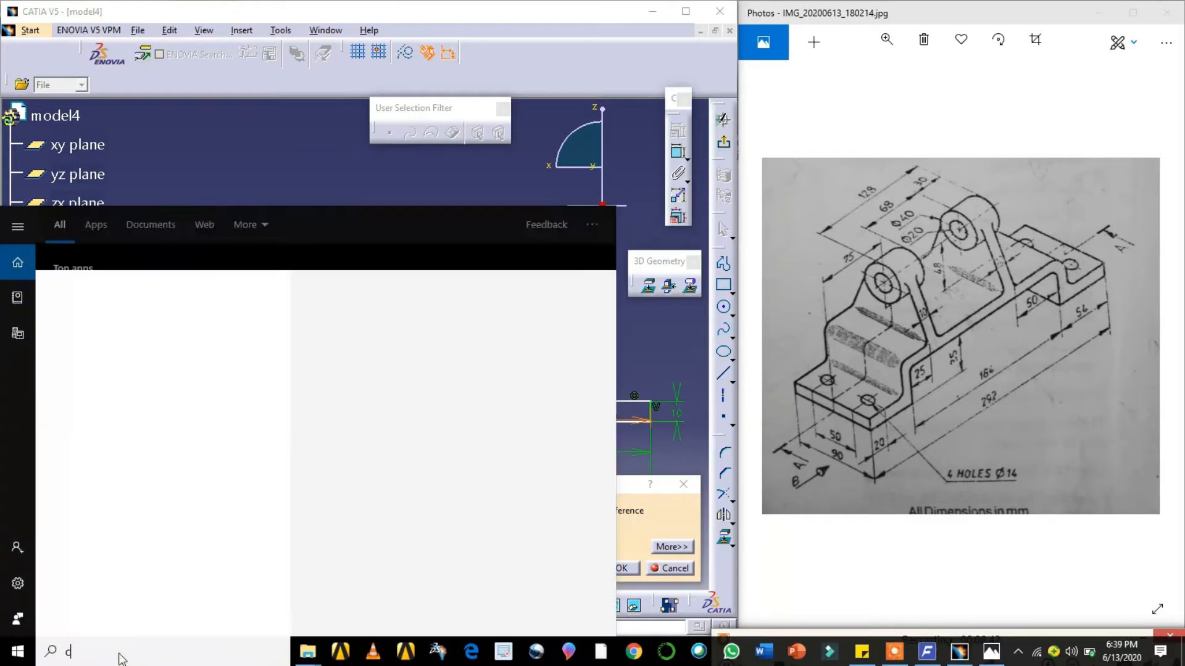
pyautogui.write('ca')
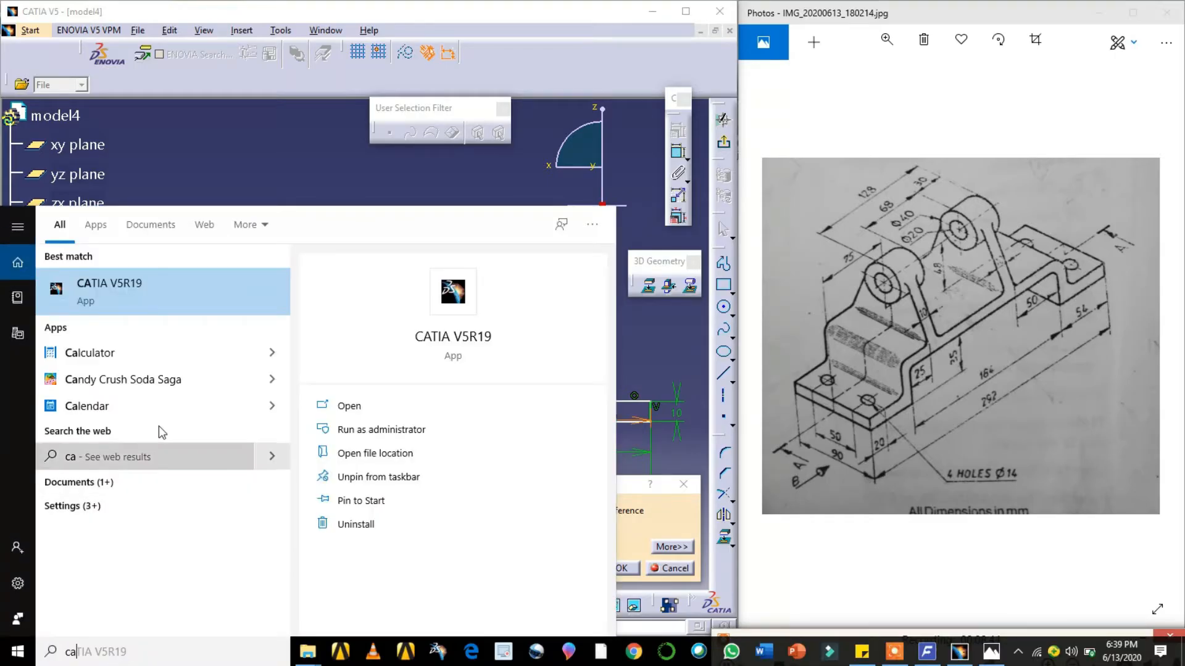
pyautogui.click(138, 361)
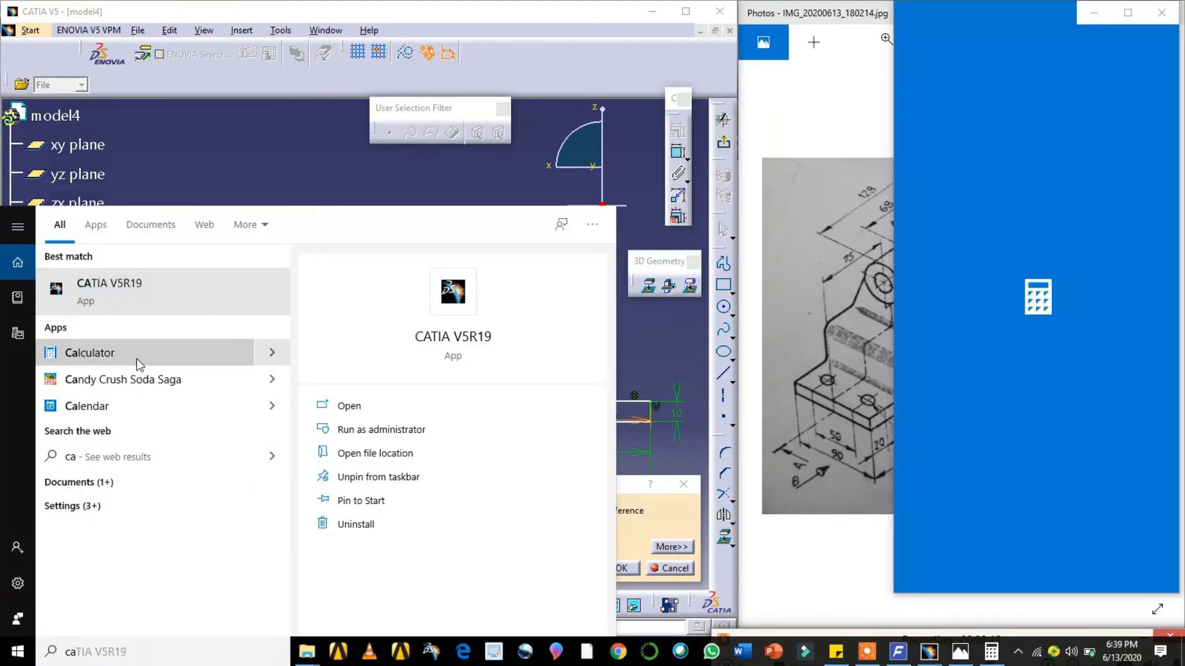
pyautogui.click(990, 659)
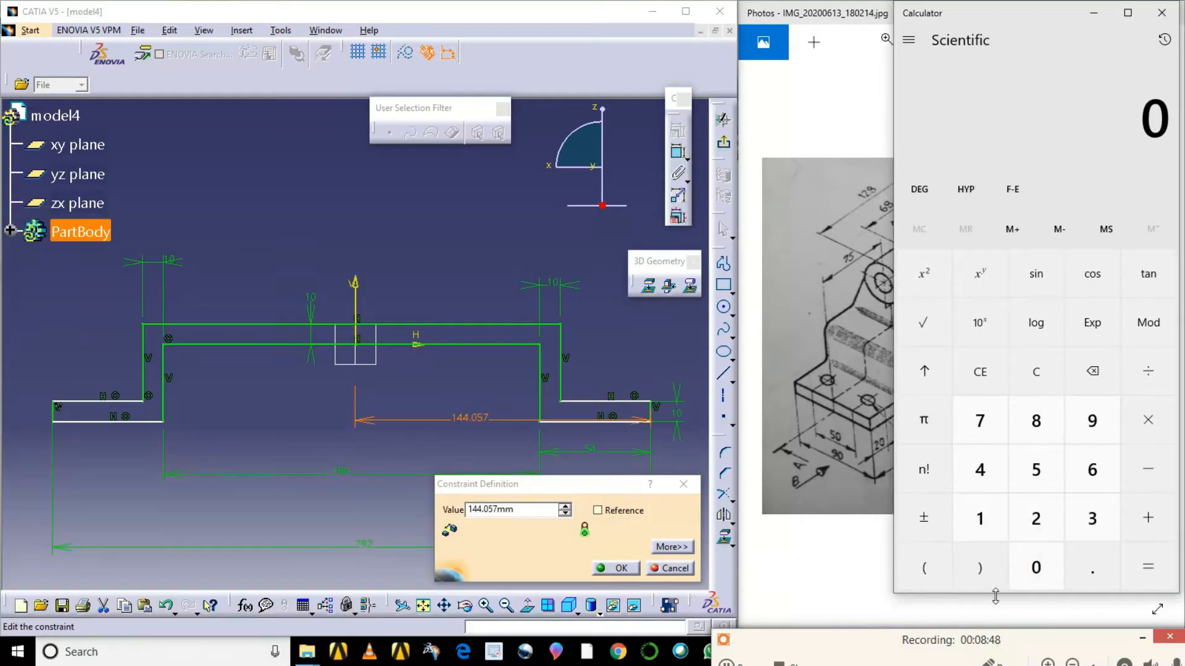
pyautogui.click(1036, 518)
pyautogui.moveTo(1043, 21); pyautogui.dragTo(135, 91)
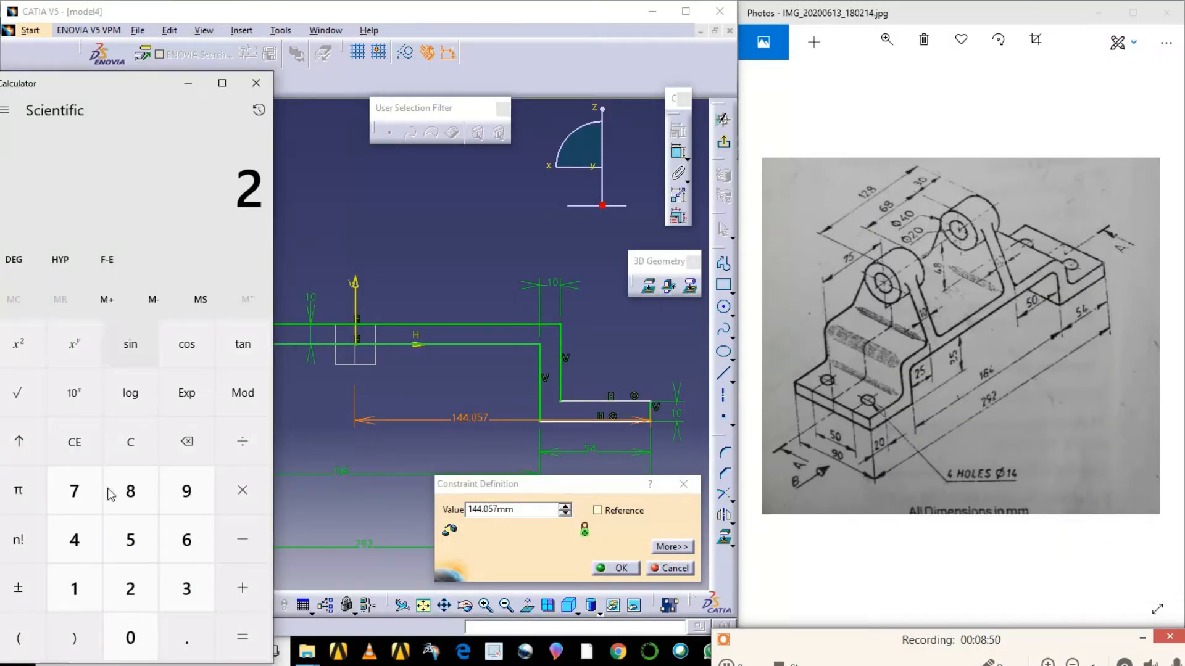
pyautogui.click(185, 505)
pyautogui.click(130, 589)
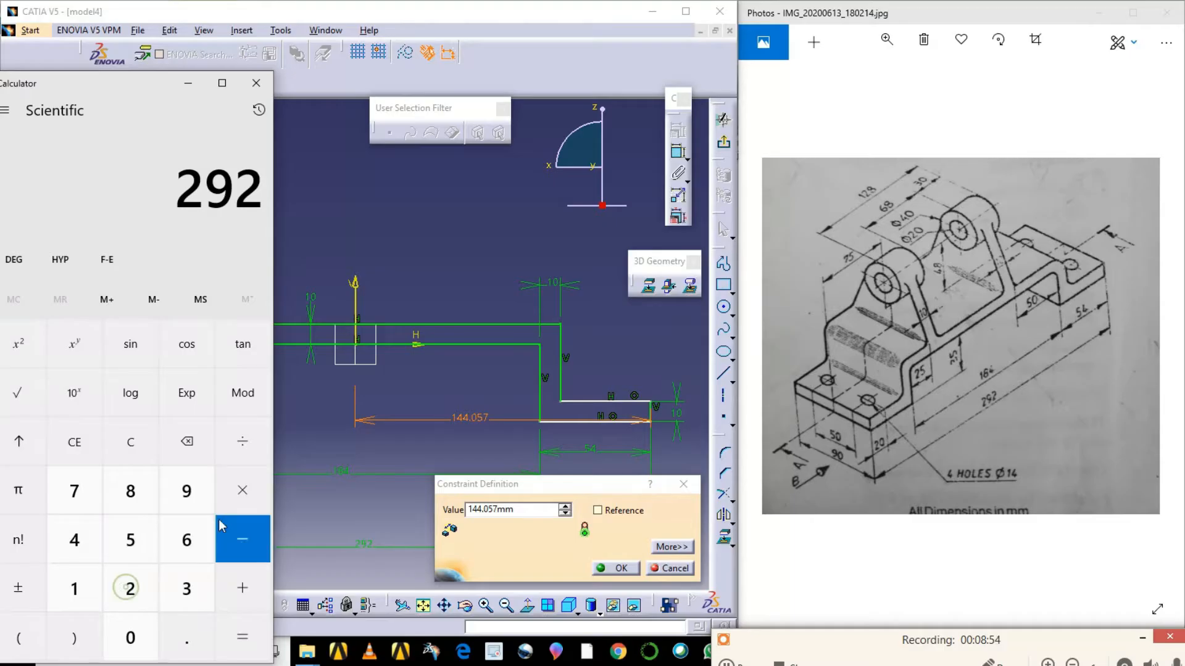
pyautogui.click(241, 454)
pyautogui.click(130, 589)
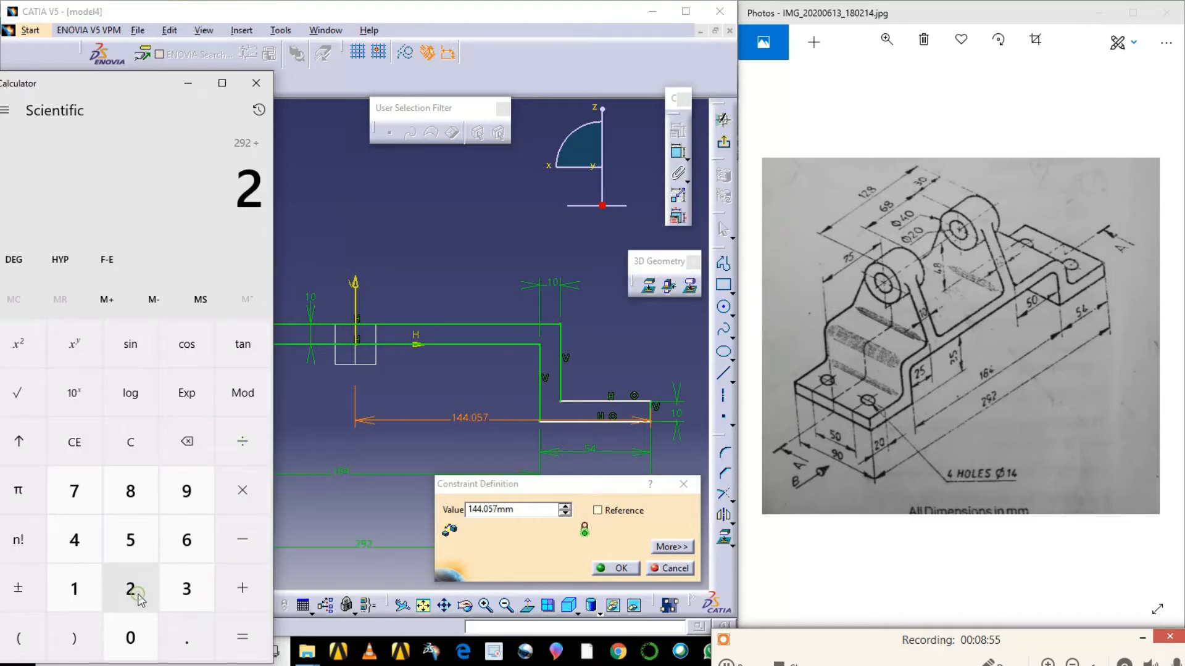
pyautogui.click(240, 651)
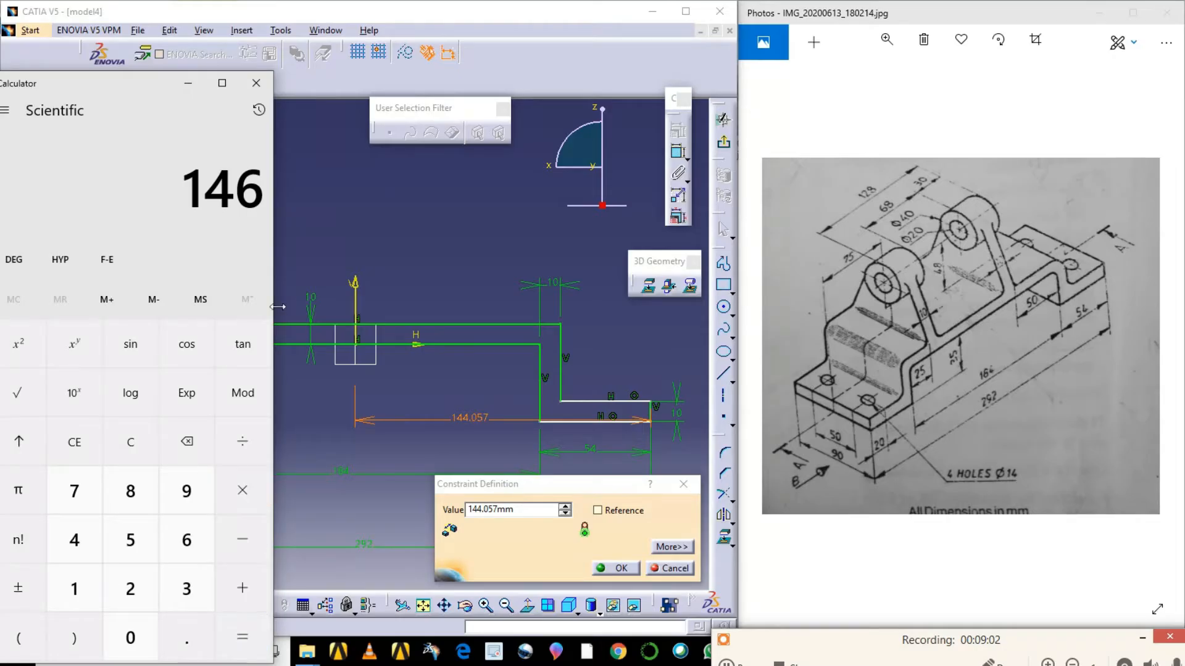
# - Set the distance from the yz plane to the right foot's end edge to 146 mm
pyautogui.moveTo(530, 513); pyautogui.dragTo(429, 505)
pyautogui.write('1')
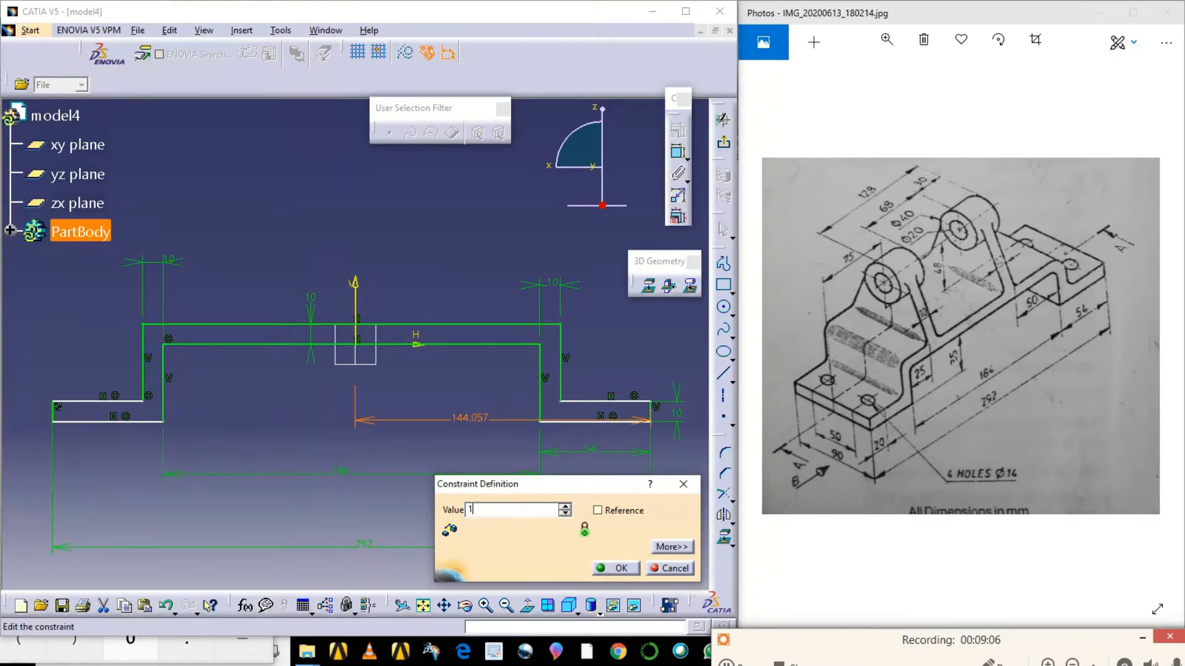
pyautogui.write('46')
pyautogui.press('Return')
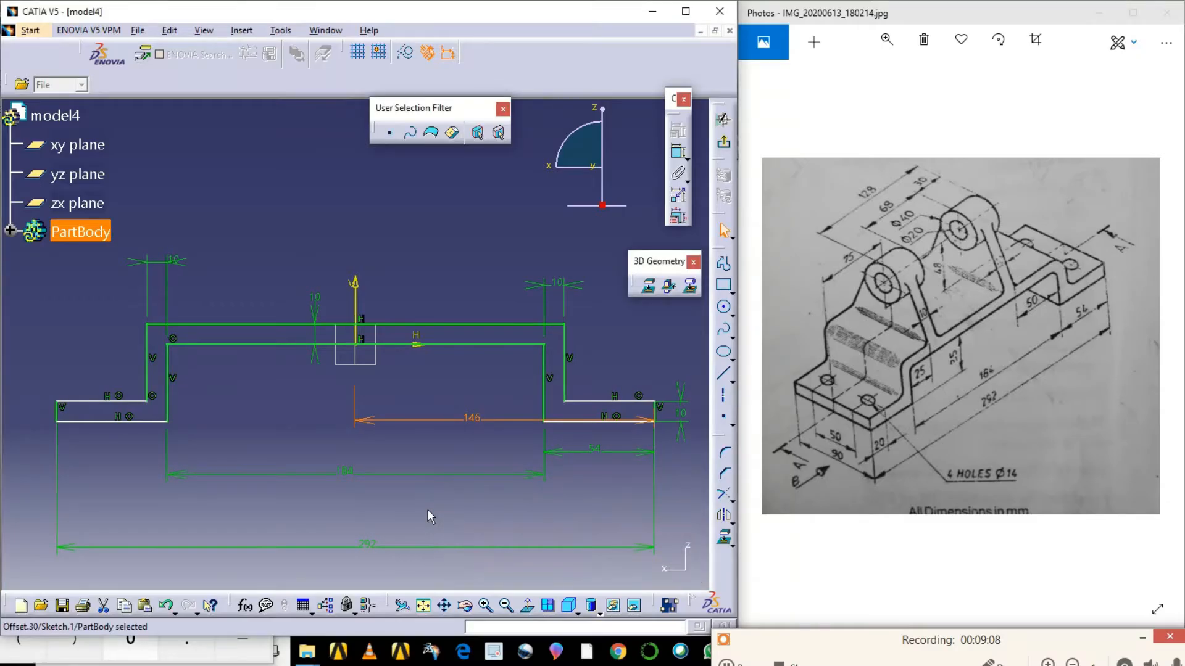
pyautogui.click(444, 527)
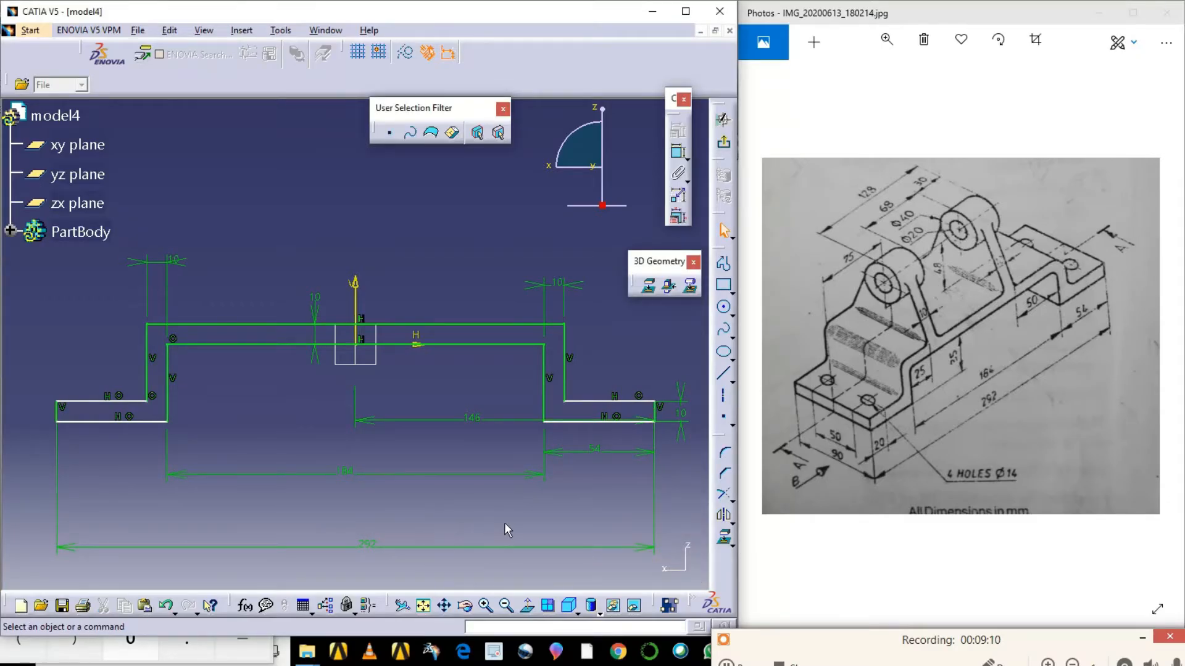
# - Try to dimension the distance from the vertical axis to the left foot's end edge
pyautogui.click(678, 151)
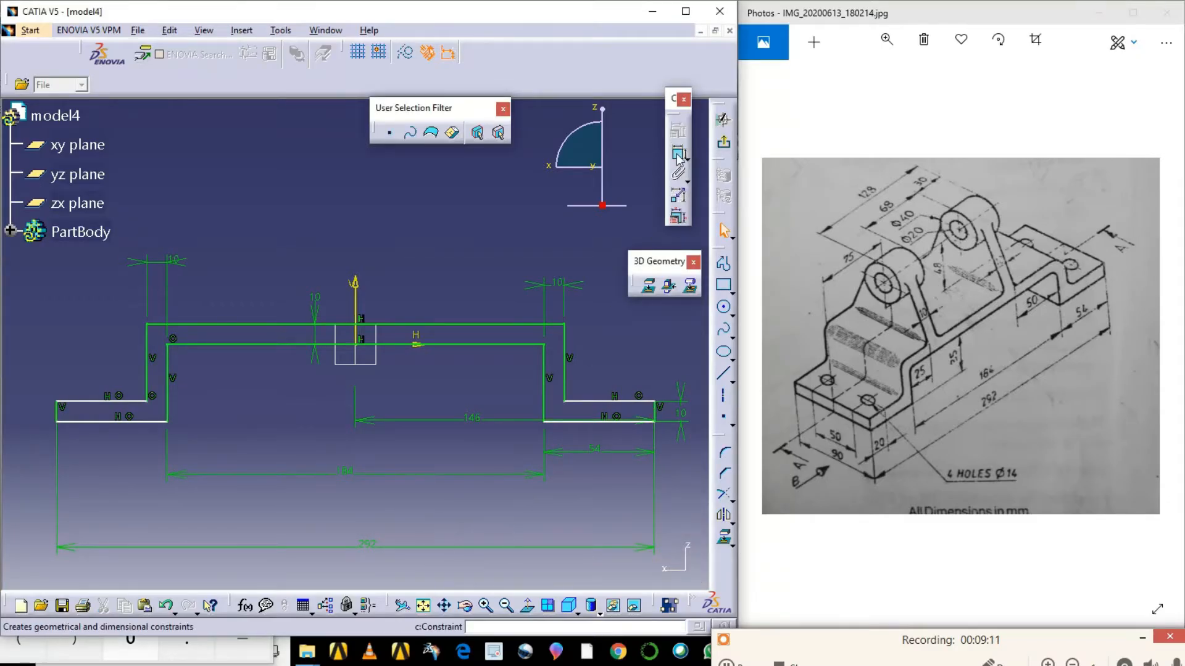
pyautogui.click(356, 321)
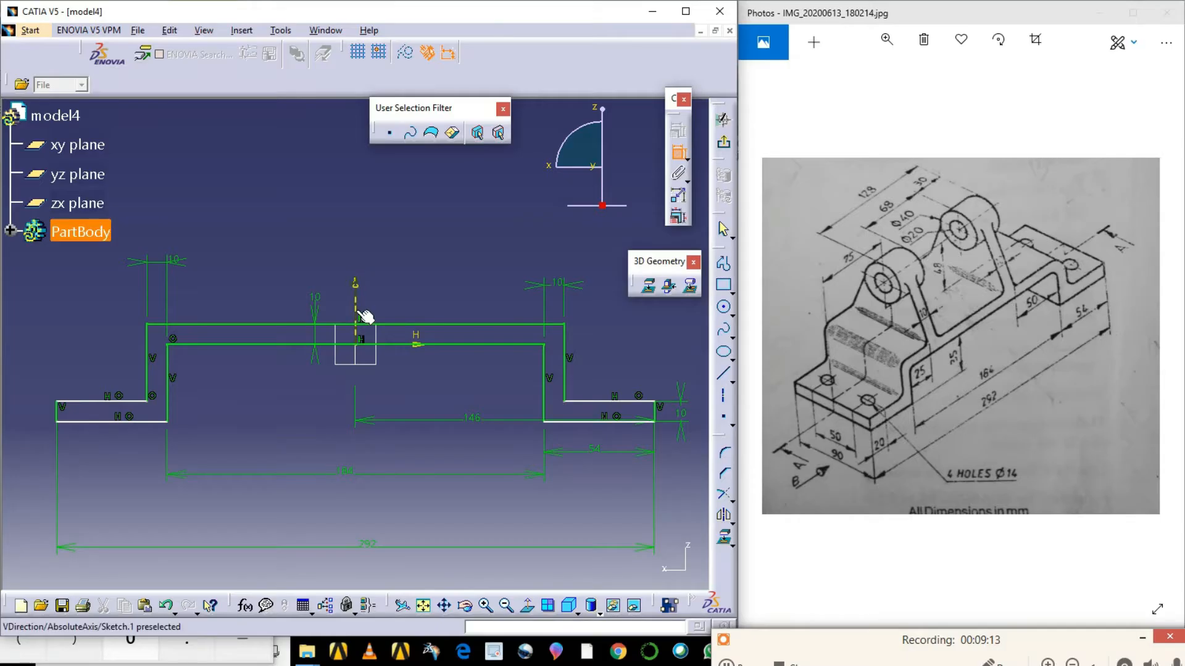
pyautogui.click(59, 412)
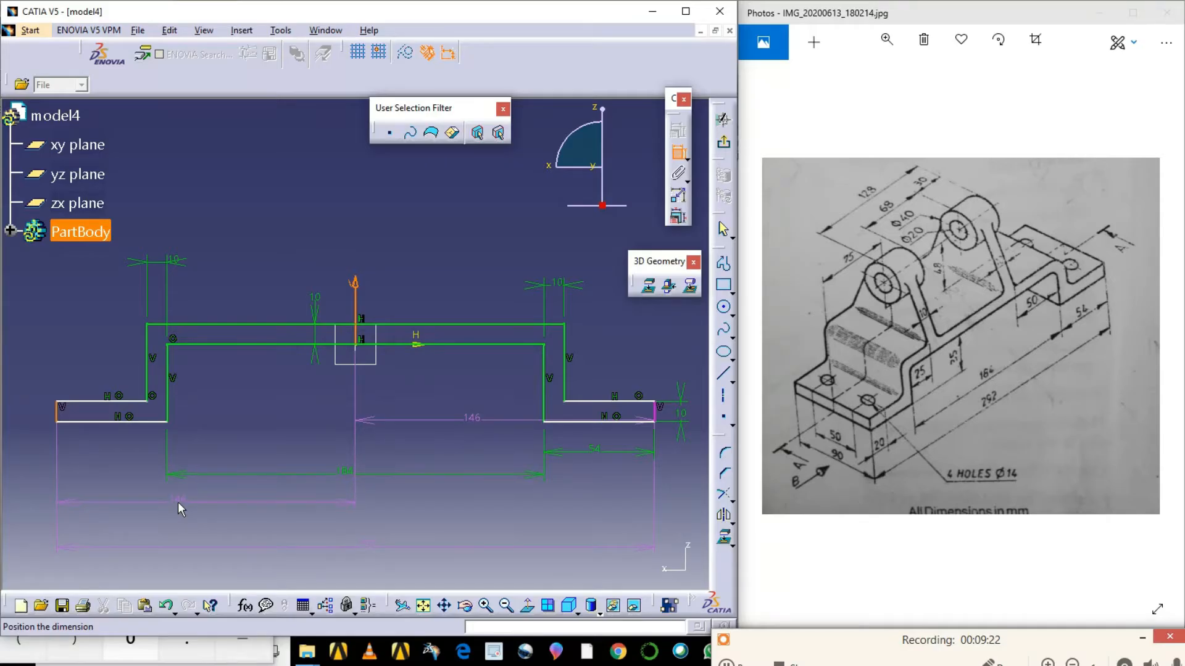
pyautogui.click(178, 502)
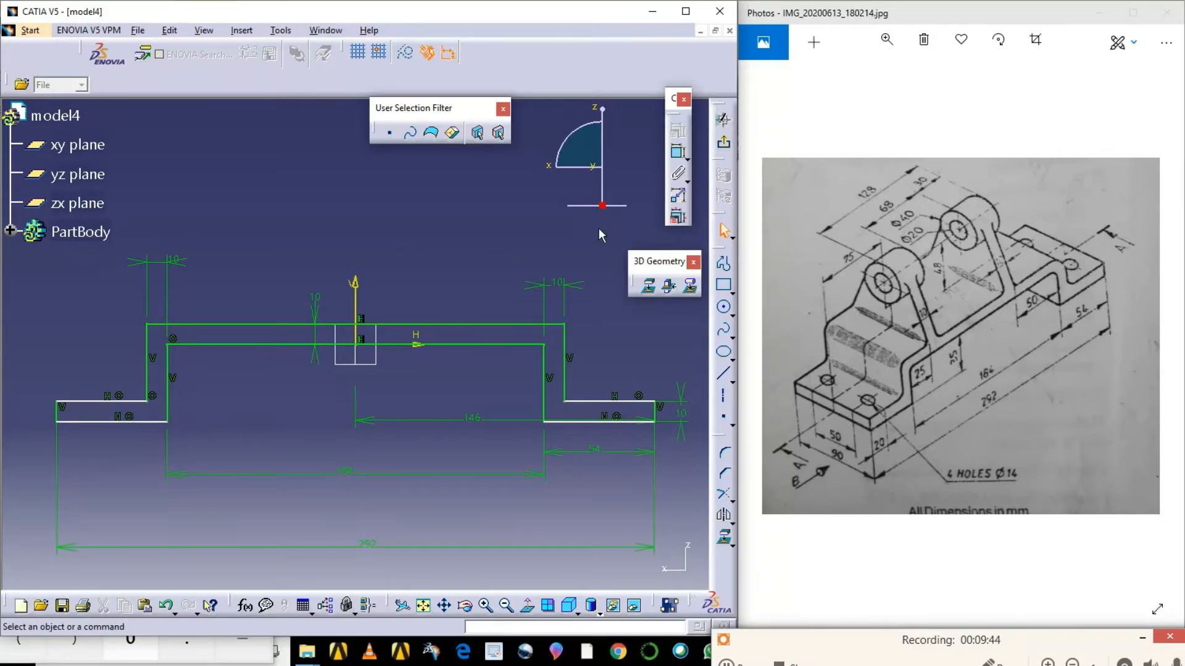
# - Dimension the height from the left foot's bottom edge to the underside of the raised section and set it to 35 mm
pyautogui.click(678, 152)
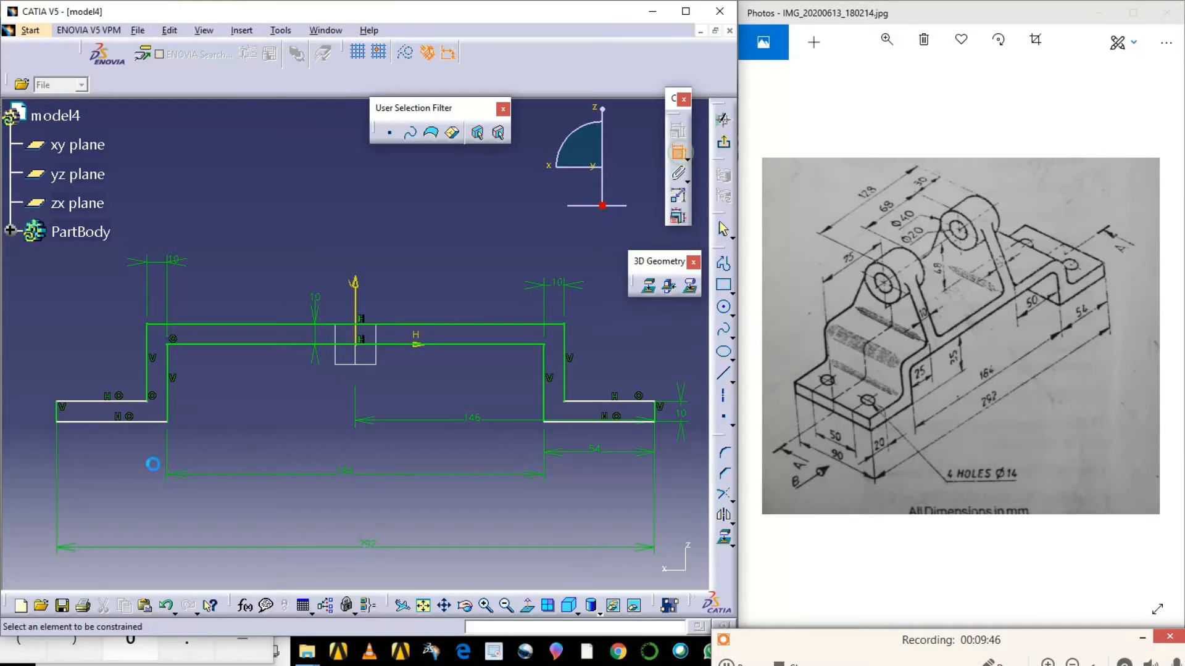
pyautogui.click(129, 422)
pyautogui.click(289, 345)
pyautogui.click(287, 405)
pyautogui.doubleClick(286, 405)
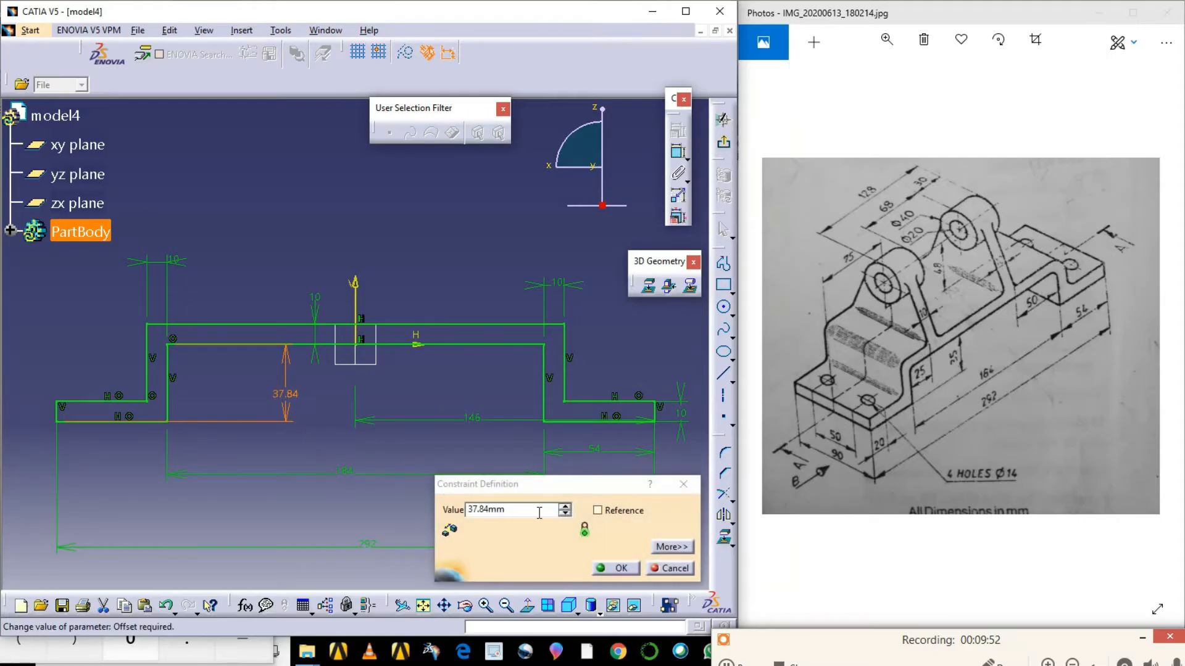
pyautogui.write('35')
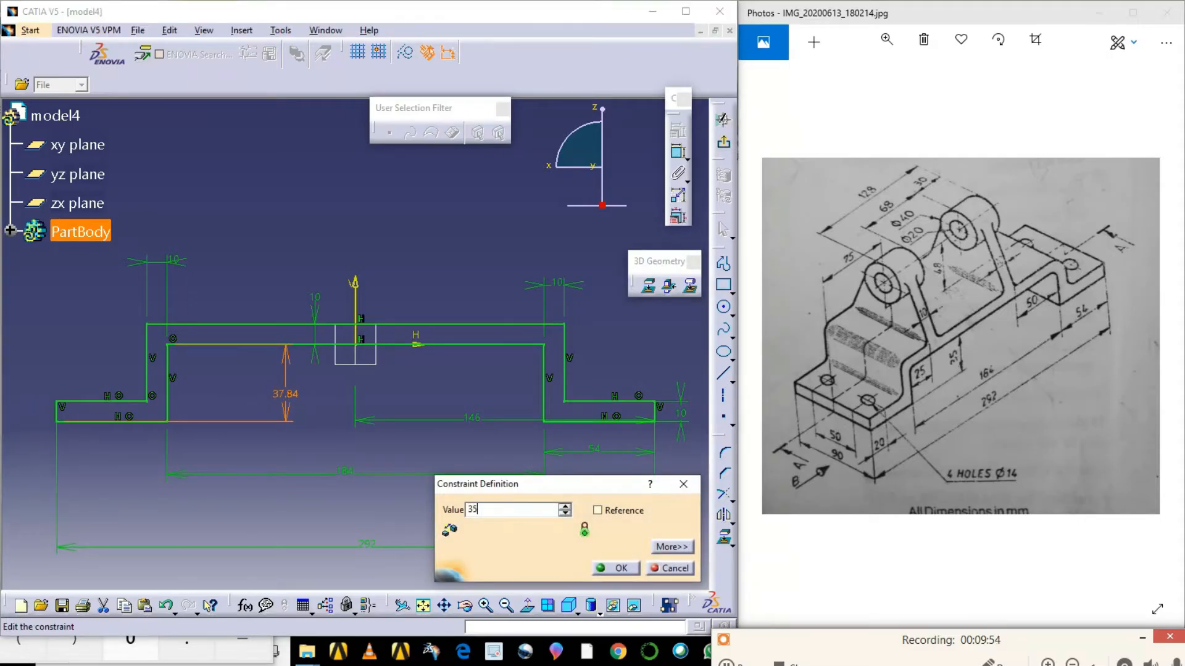
pyautogui.press('Return')
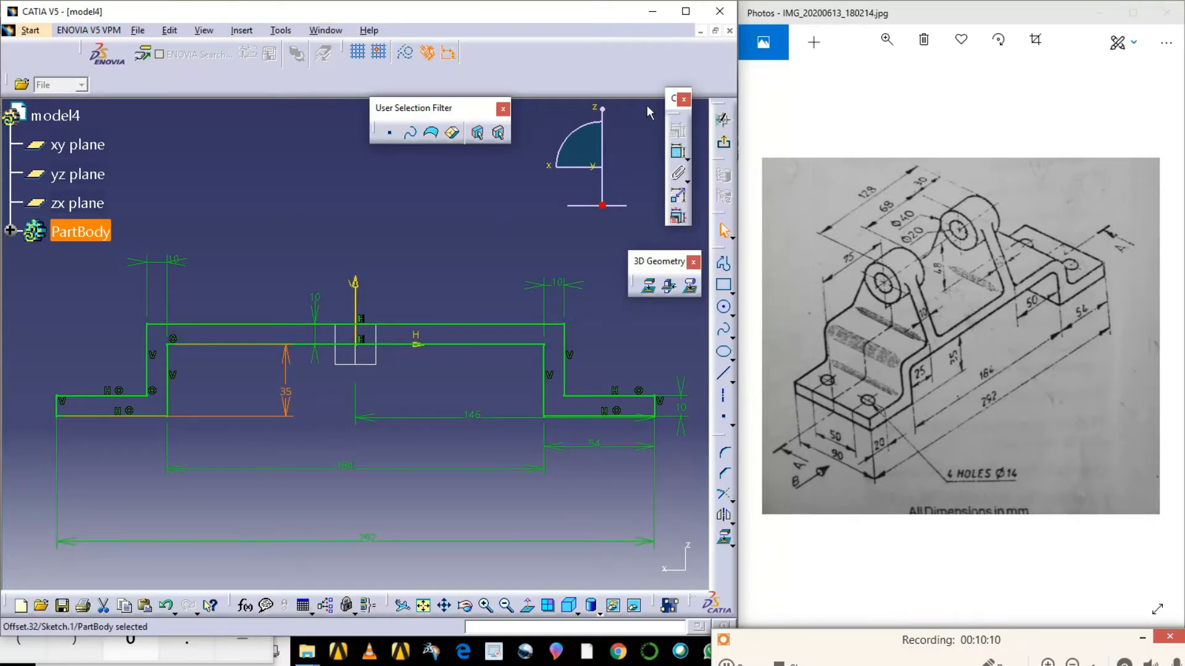
# - Exit the profile sketch and pad it to a length of 90 mm
pyautogui.click(725, 145)
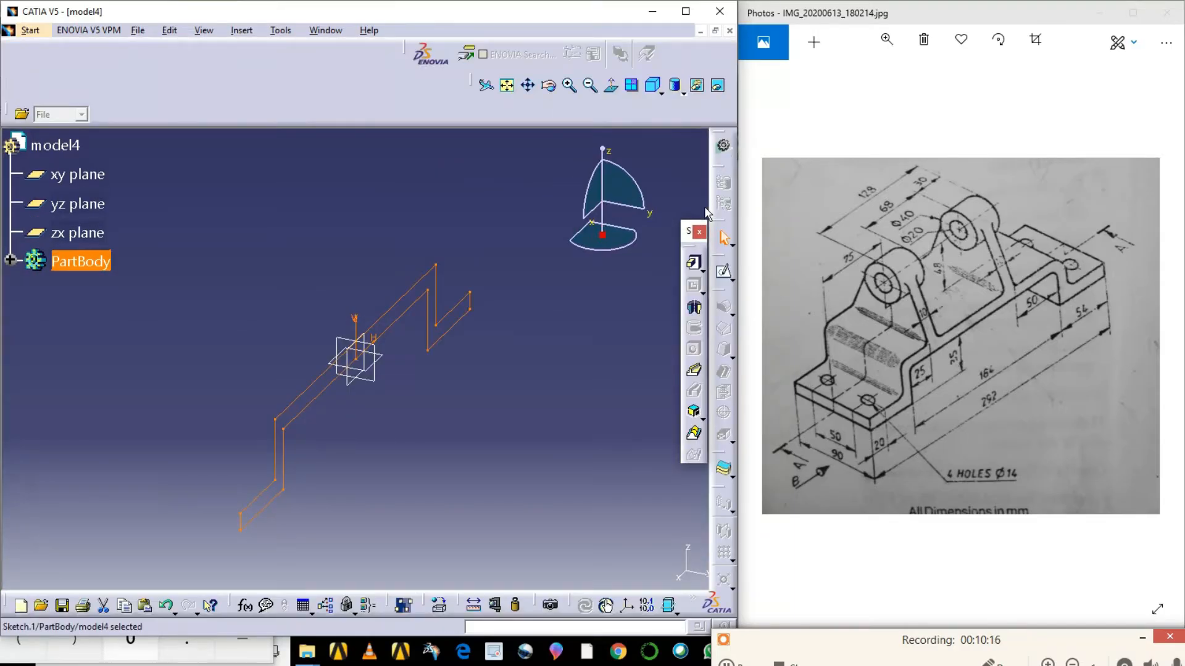
pyautogui.click(696, 266)
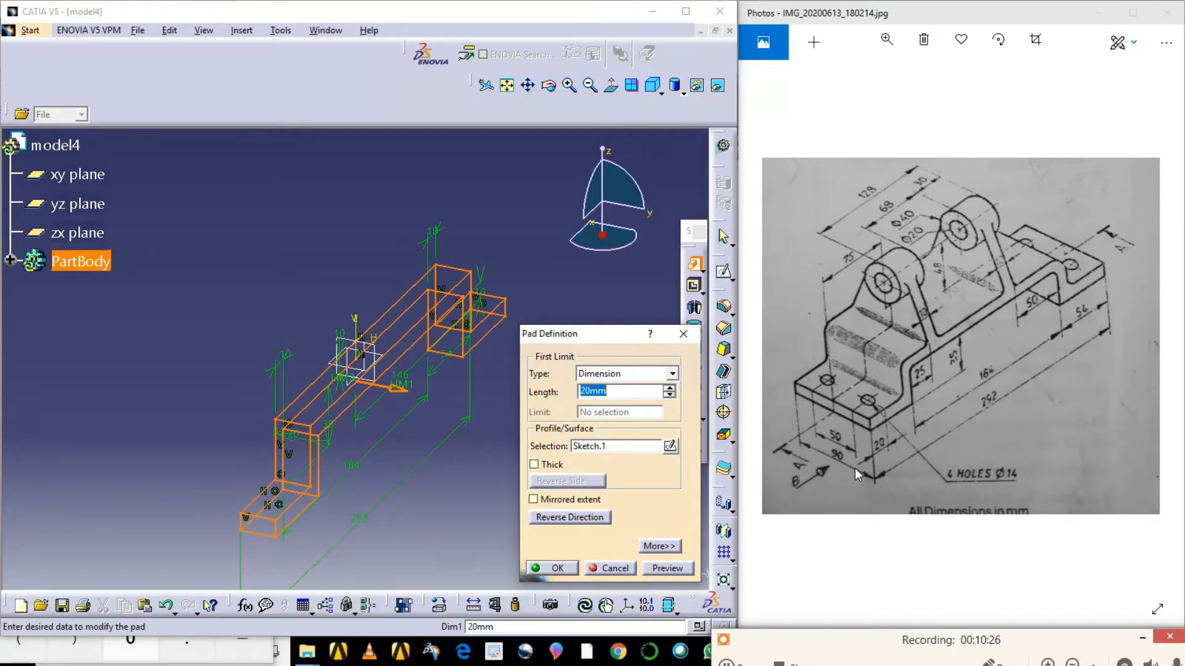
pyautogui.write('90')
pyautogui.press('Return')
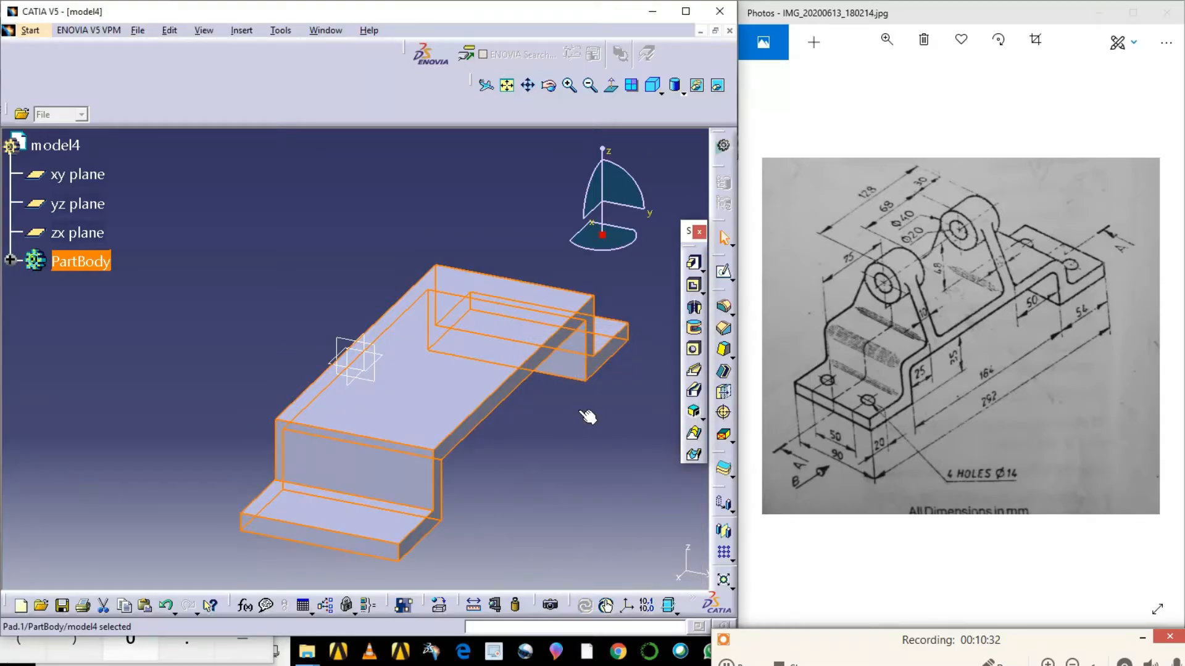
# - Edit the base pad to use a mirrored extent with a length of 45 mm
pyautogui.doubleClick(484, 378)
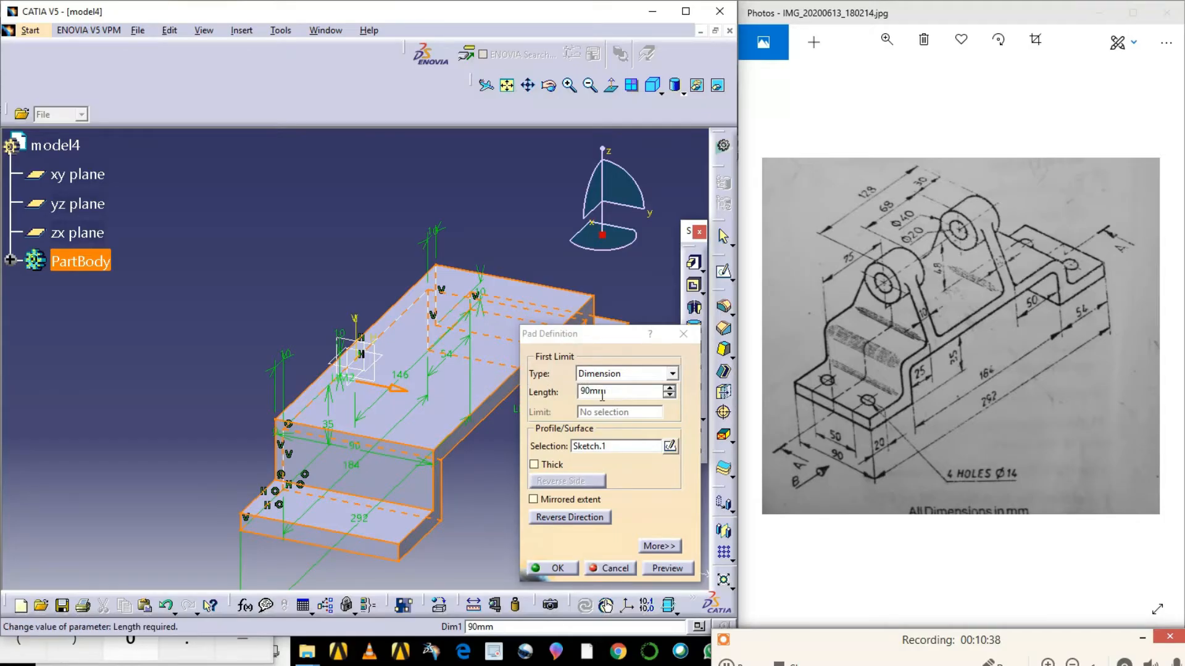
pyautogui.click(547, 503)
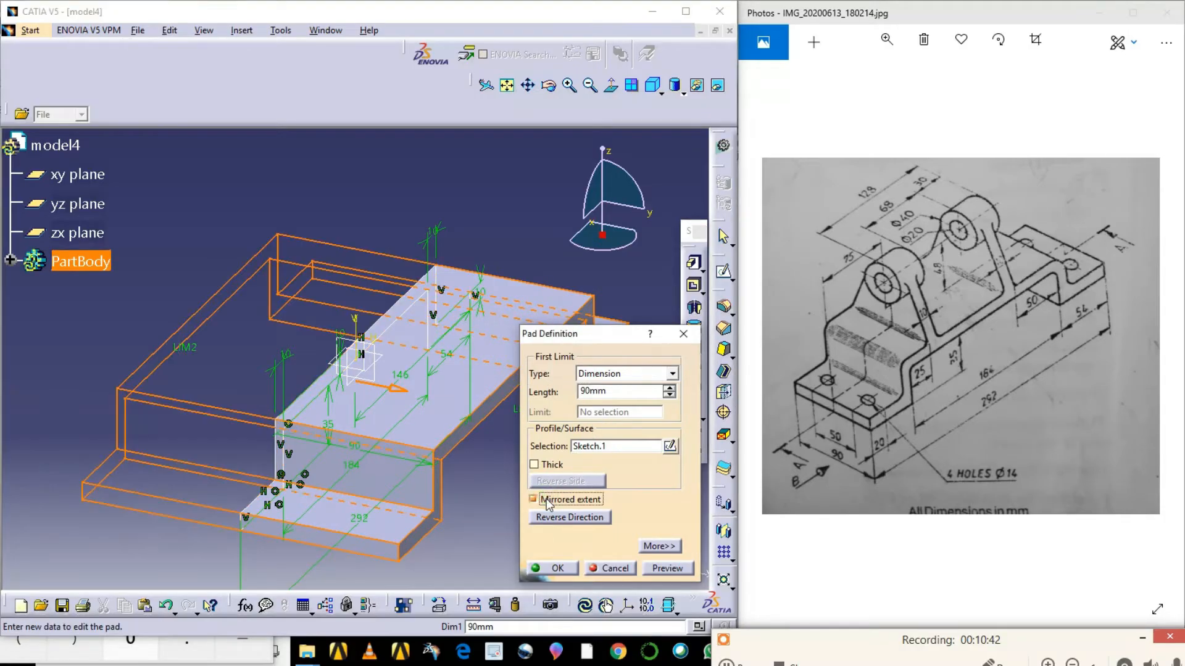
pyautogui.click(615, 393)
pyautogui.moveTo(627, 395); pyautogui.dragTo(569, 396)
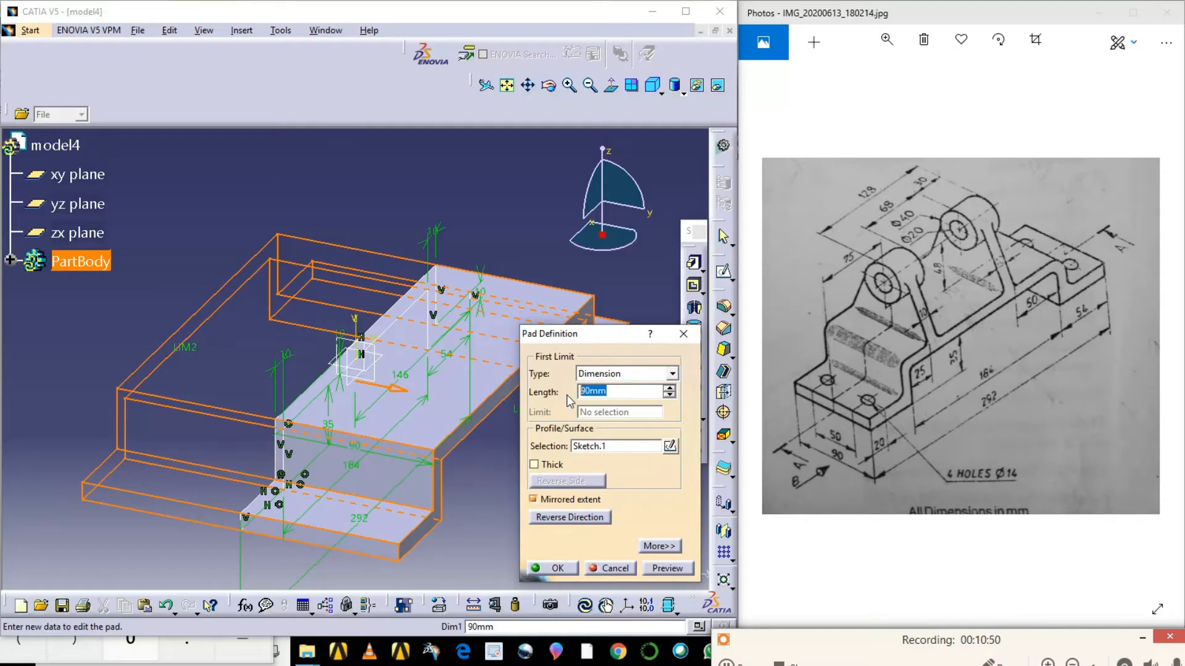
pyautogui.write('45')
pyautogui.click(661, 571)
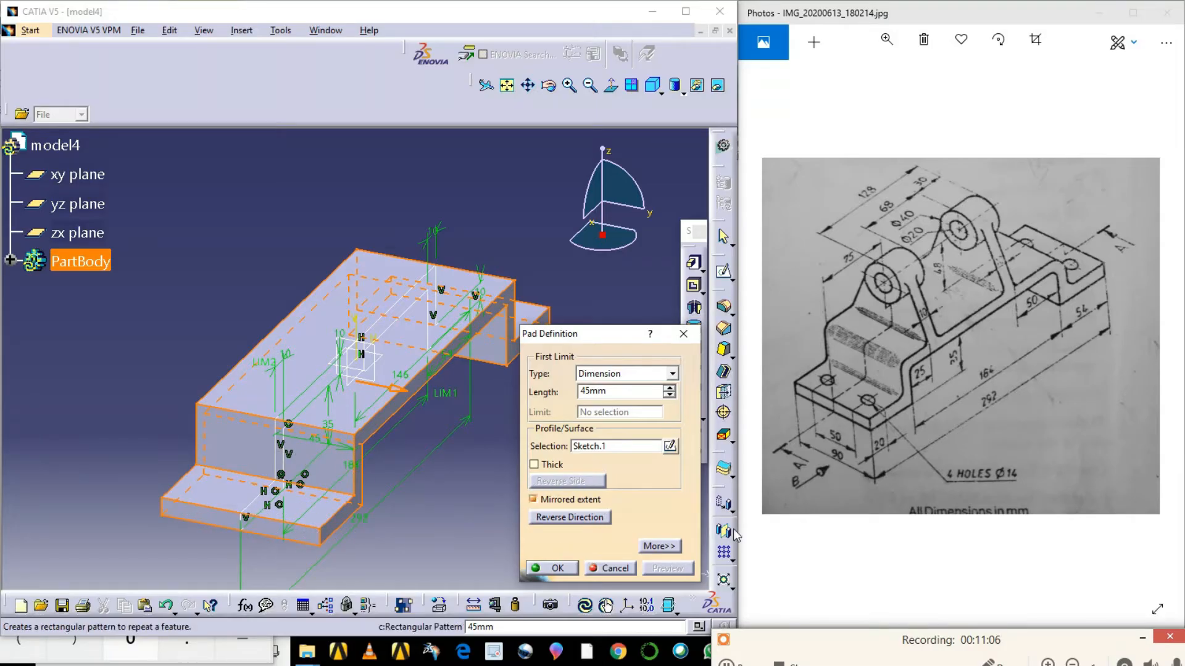
pyautogui.click(556, 568)
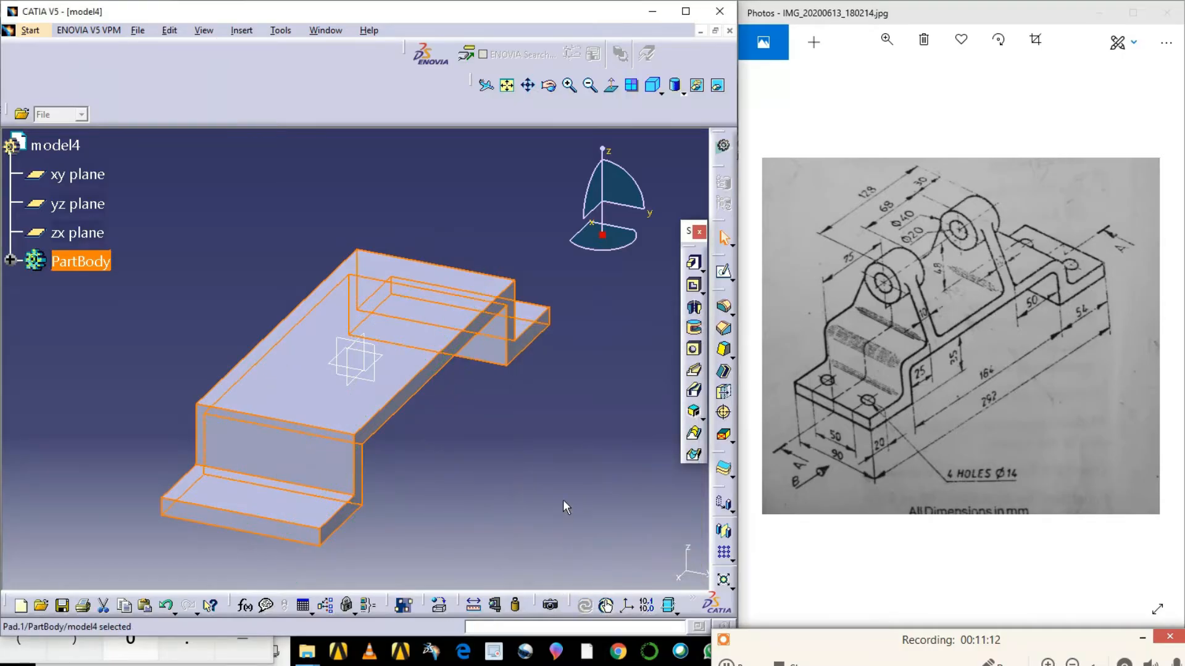
pyautogui.click(563, 499)
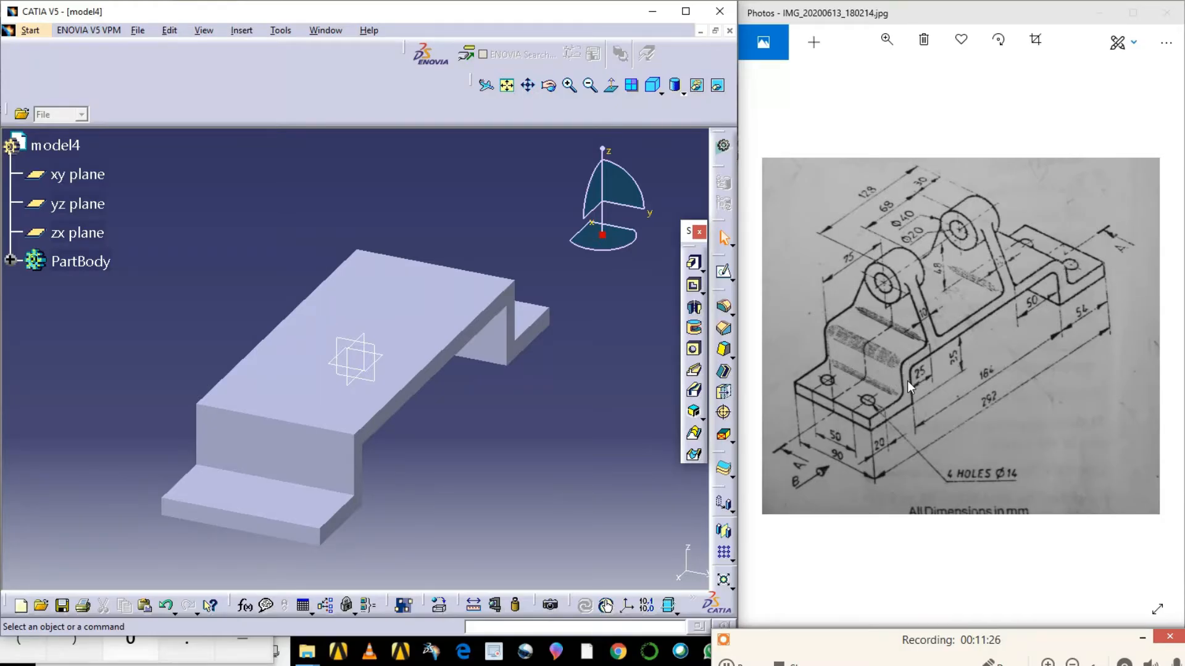
# - Fillet the near outer upper edge of the raised section with a 5 mm radius
pyautogui.click(343, 433)
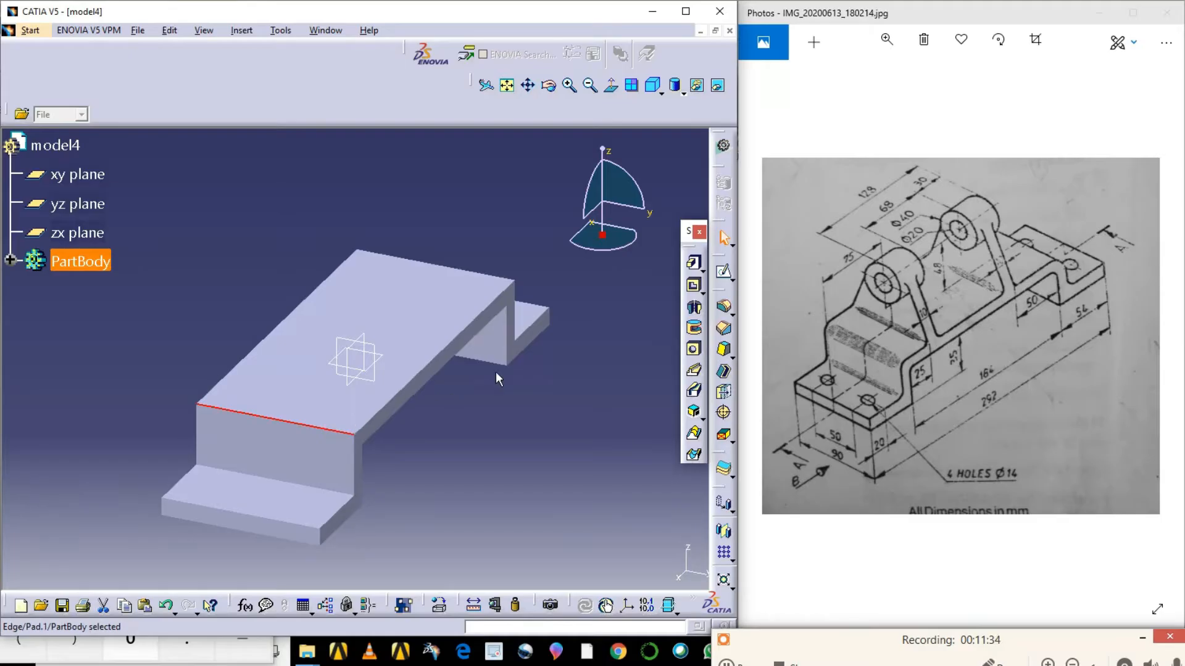
pyautogui.click(725, 308)
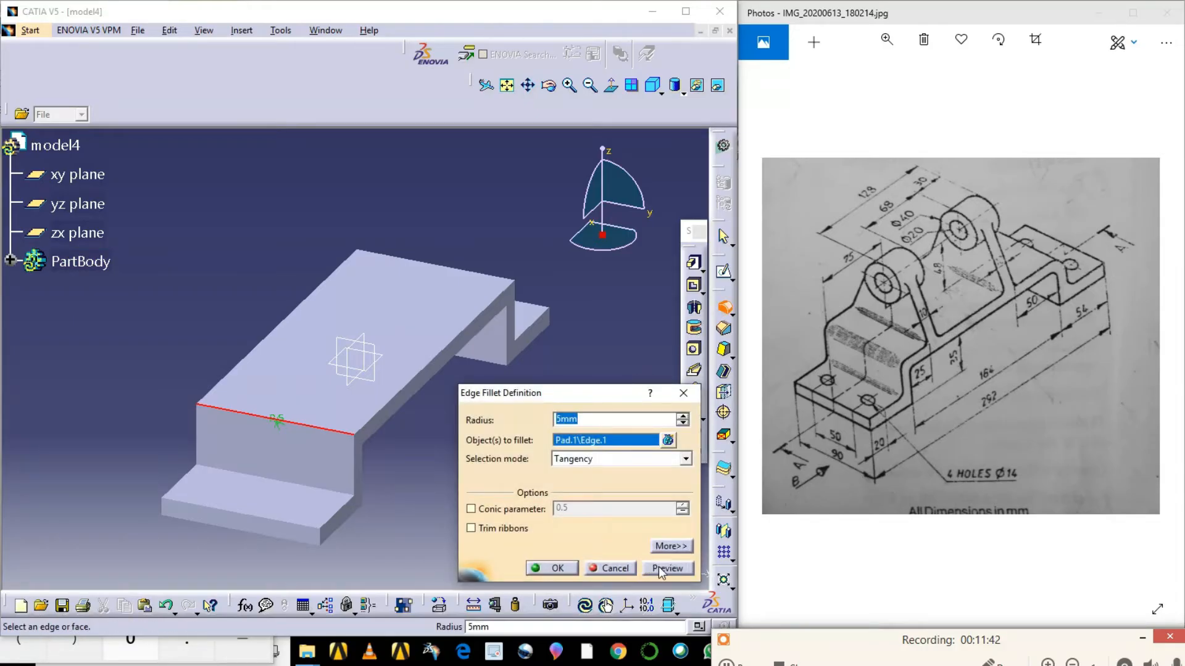
pyautogui.click(658, 568)
pyautogui.click(559, 568)
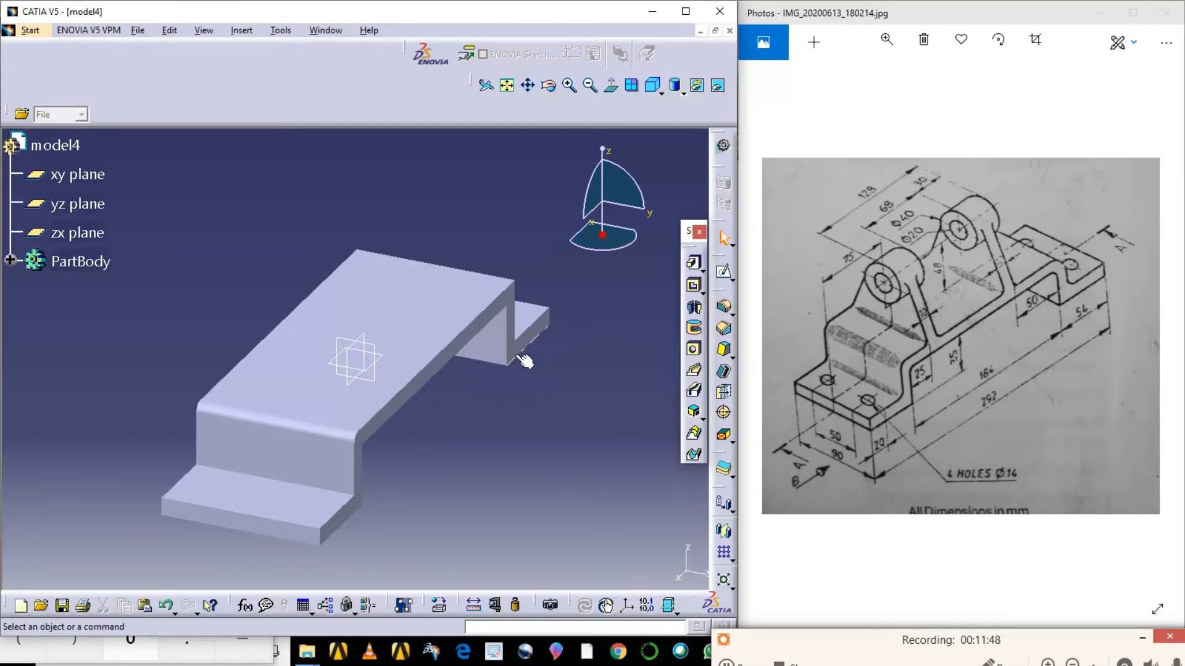
# - Fillet the far outer upper edge of the raised section with a 5 mm radius
pyautogui.click(503, 278)
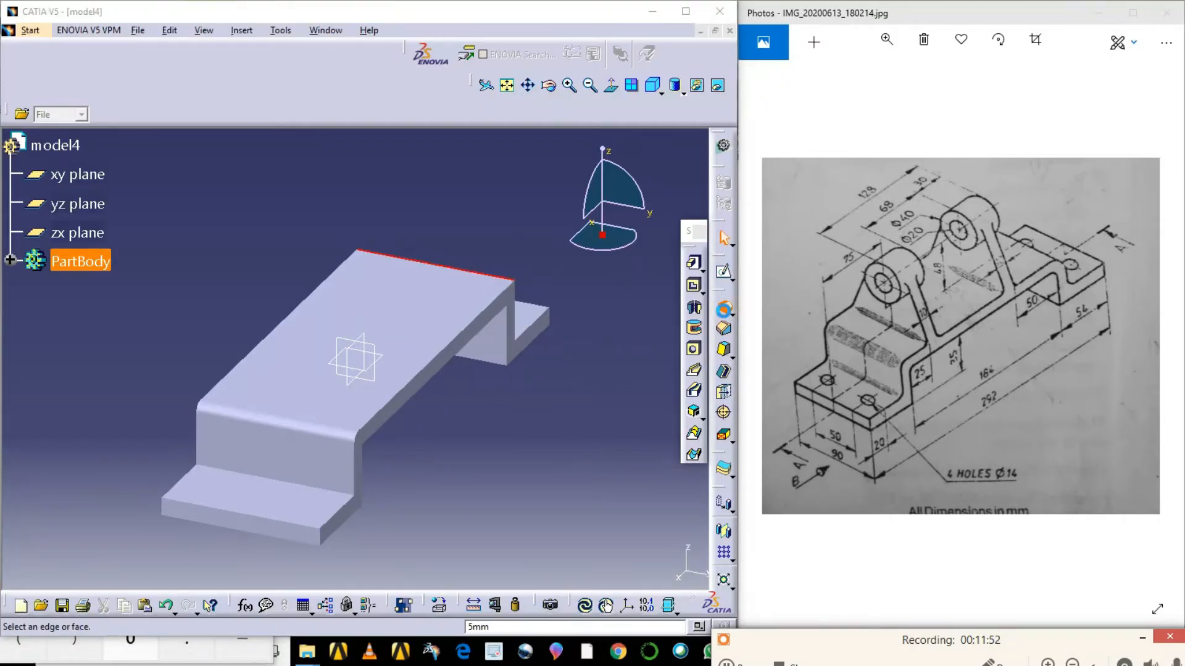
pyautogui.click(722, 322)
pyautogui.click(653, 568)
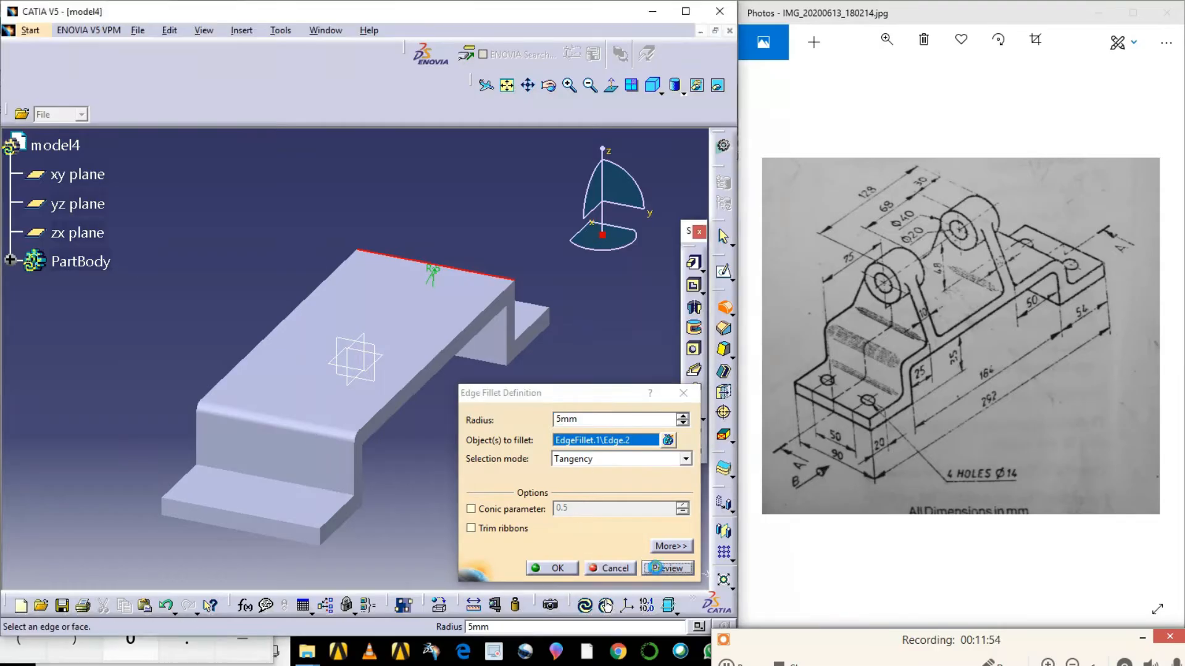
pyautogui.click(544, 569)
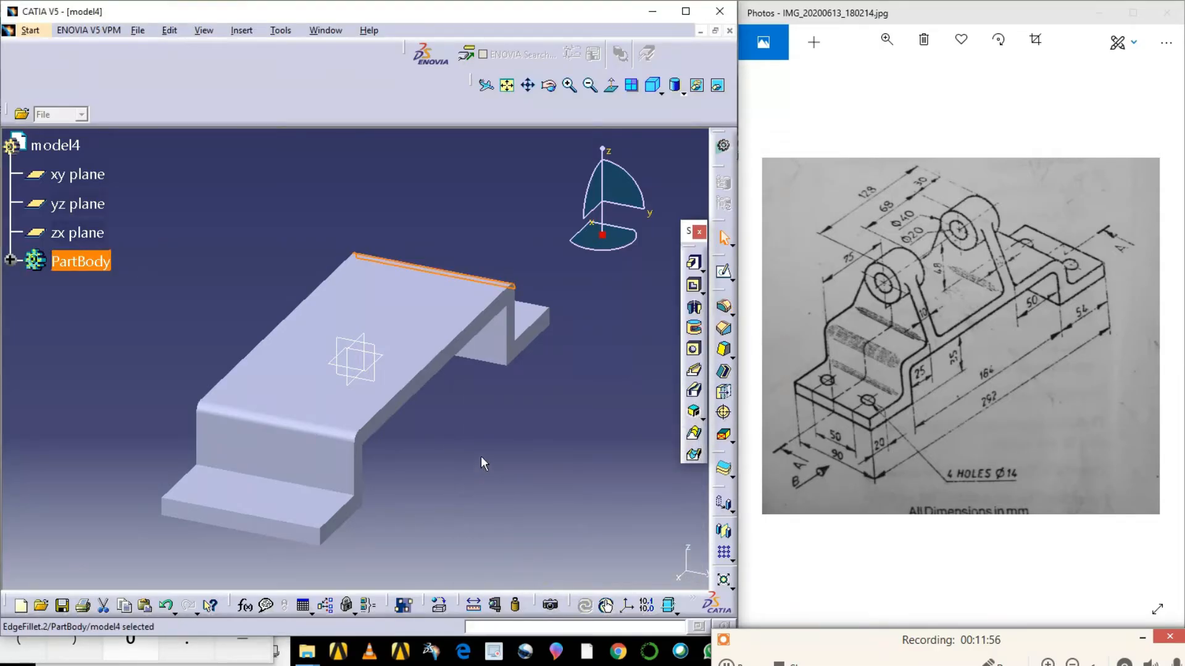
pyautogui.click(530, 456)
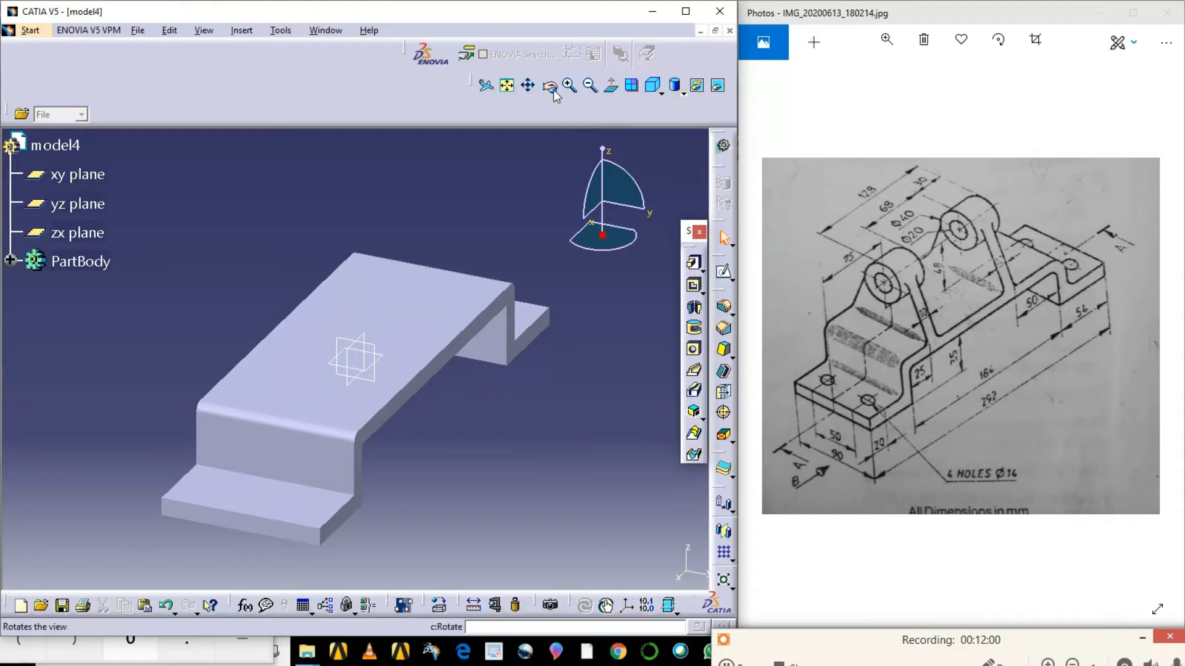
# - Fillet both inner edges where the underside of the raised section meets the vertical walls with a 5 mm radius
pyautogui.moveTo(542, 469); pyautogui.dragTo(490, 435, button='middle')
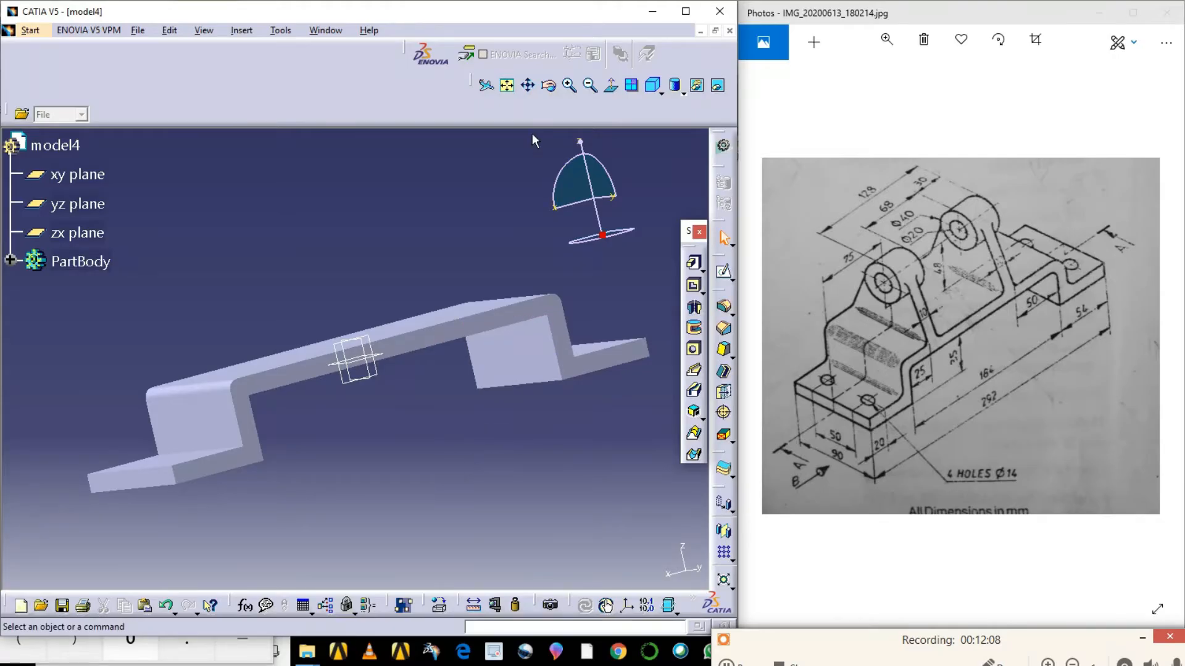
pyautogui.moveTo(429, 569); pyautogui.dragTo(256, 367, button='middle')
pyautogui.click(198, 293)
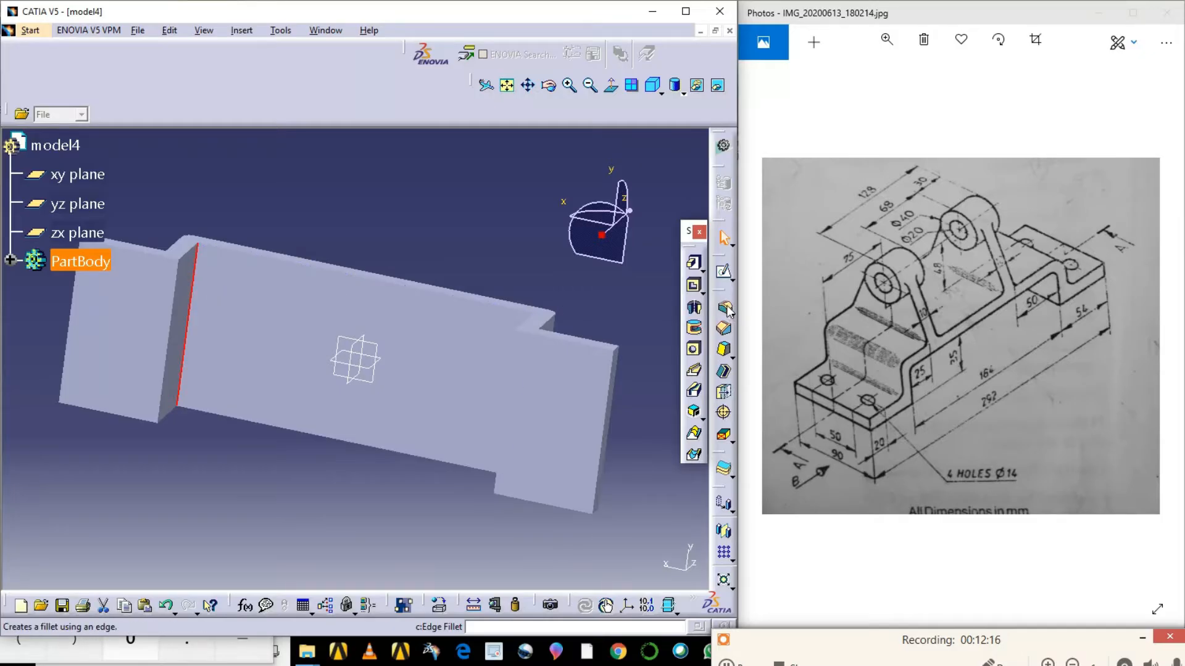
pyautogui.click(726, 308)
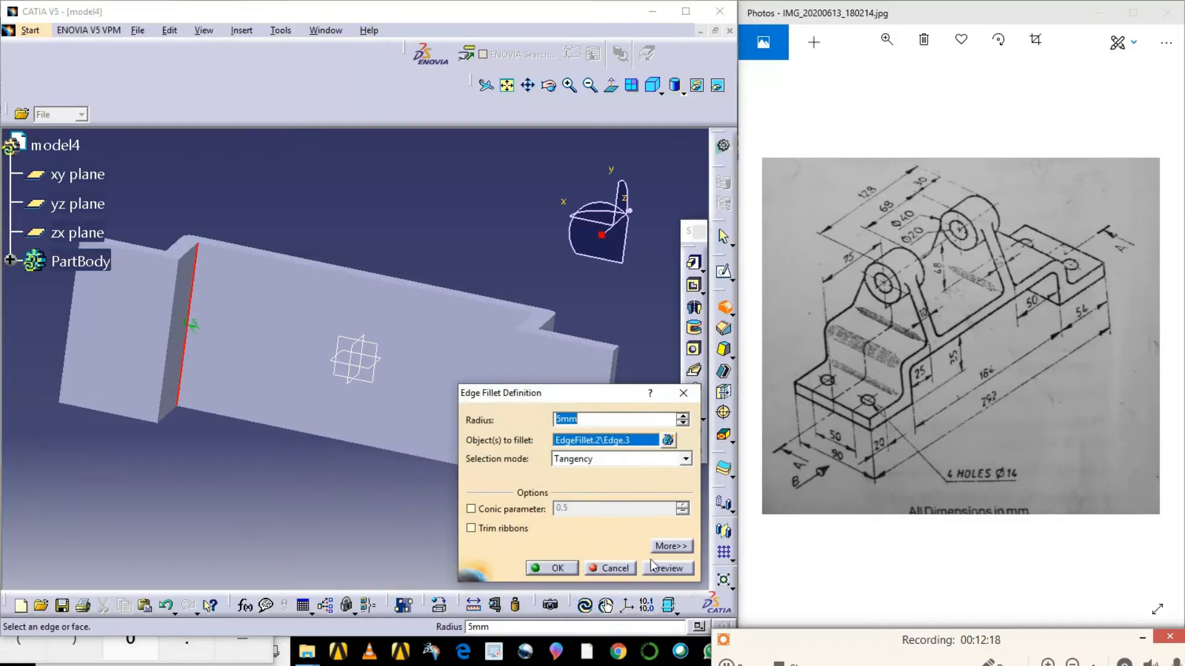
pyautogui.click(676, 571)
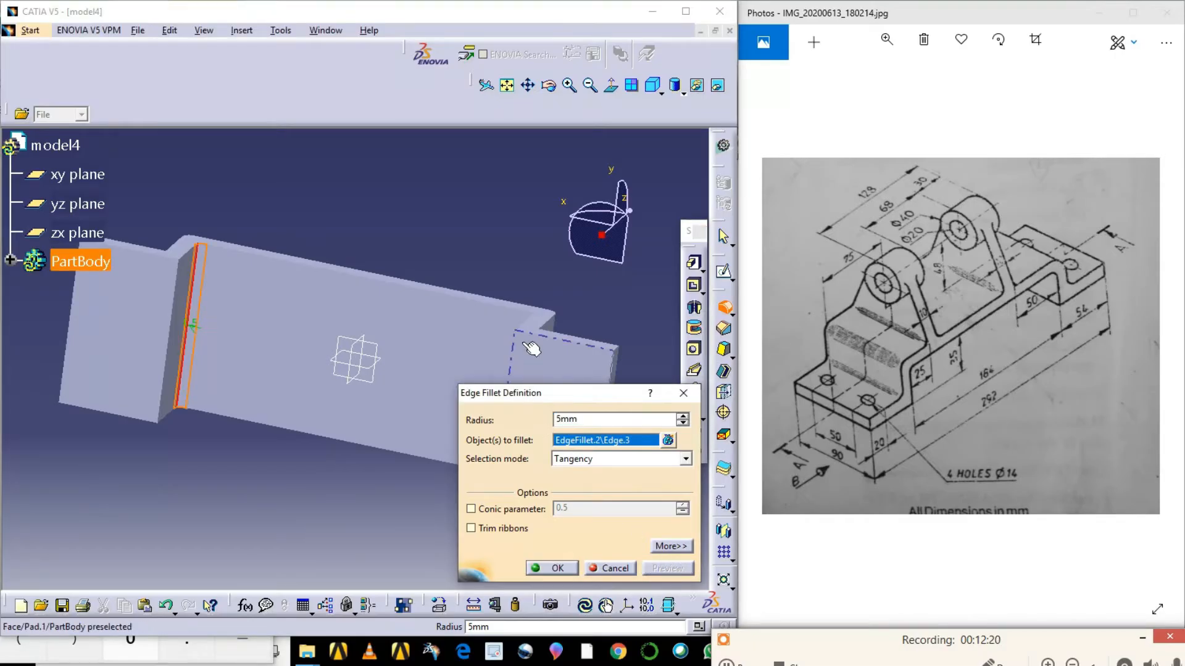
pyautogui.click(549, 87)
pyautogui.moveTo(258, 462); pyautogui.dragTo(361, 497)
pyautogui.click(529, 321)
pyautogui.click(667, 569)
pyautogui.click(557, 568)
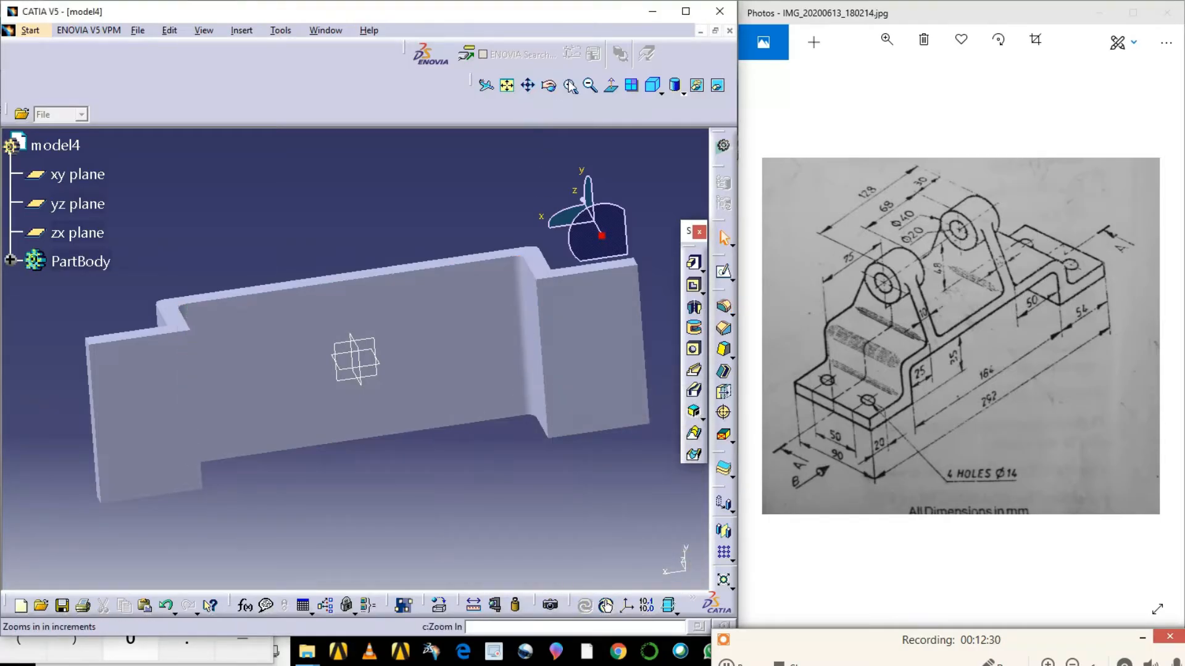
# - Examine the filleted base in the standard front, back and right views
pyautogui.click(655, 91)
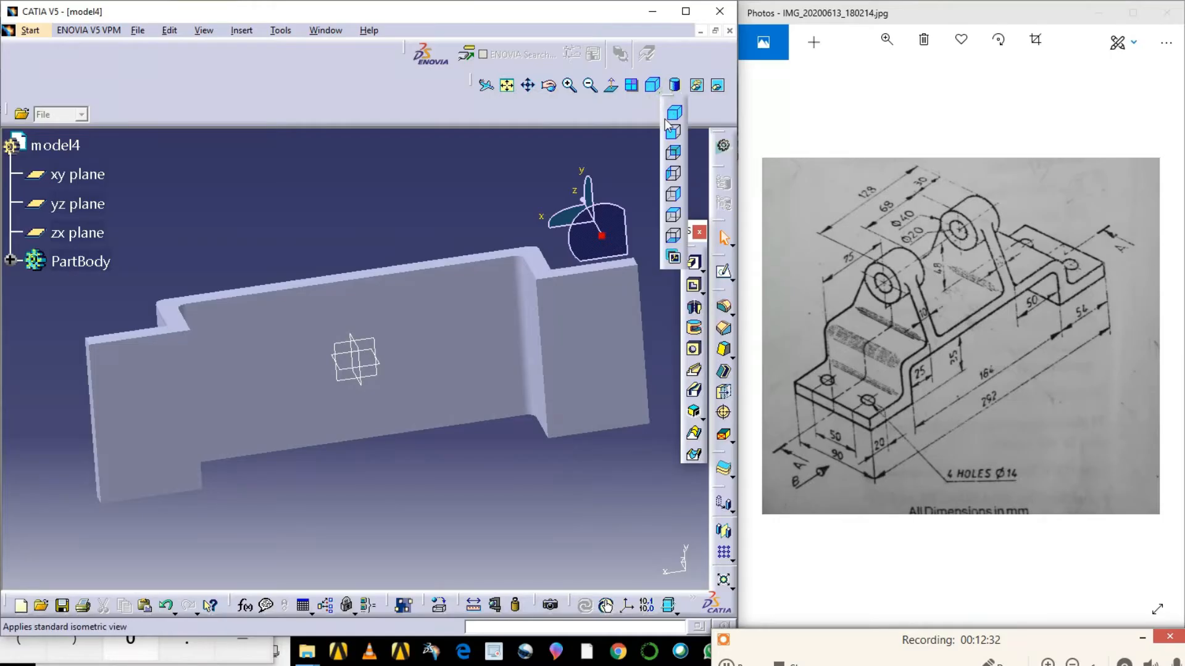
pyautogui.click(673, 135)
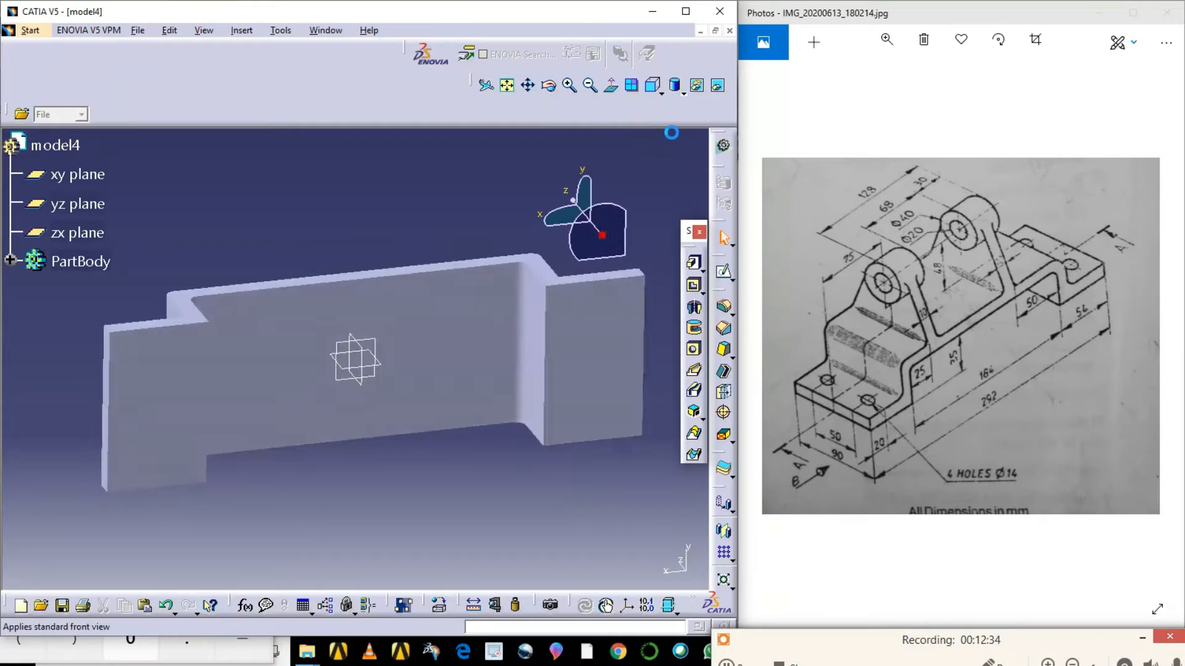
pyautogui.click(662, 93)
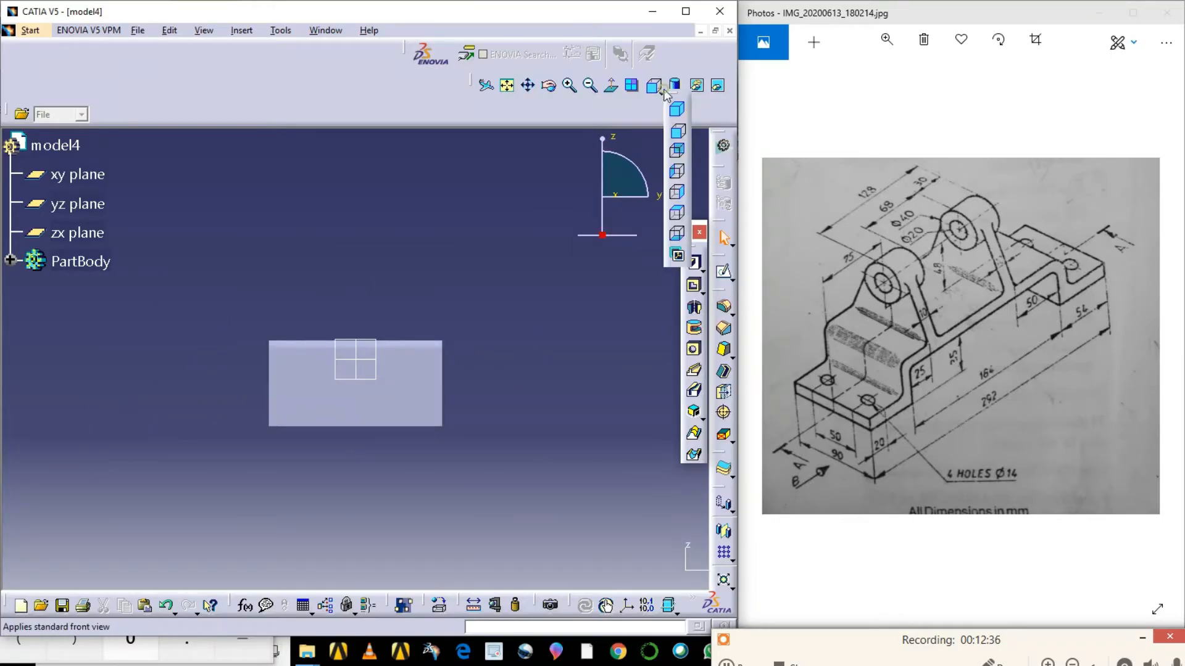
pyautogui.click(677, 153)
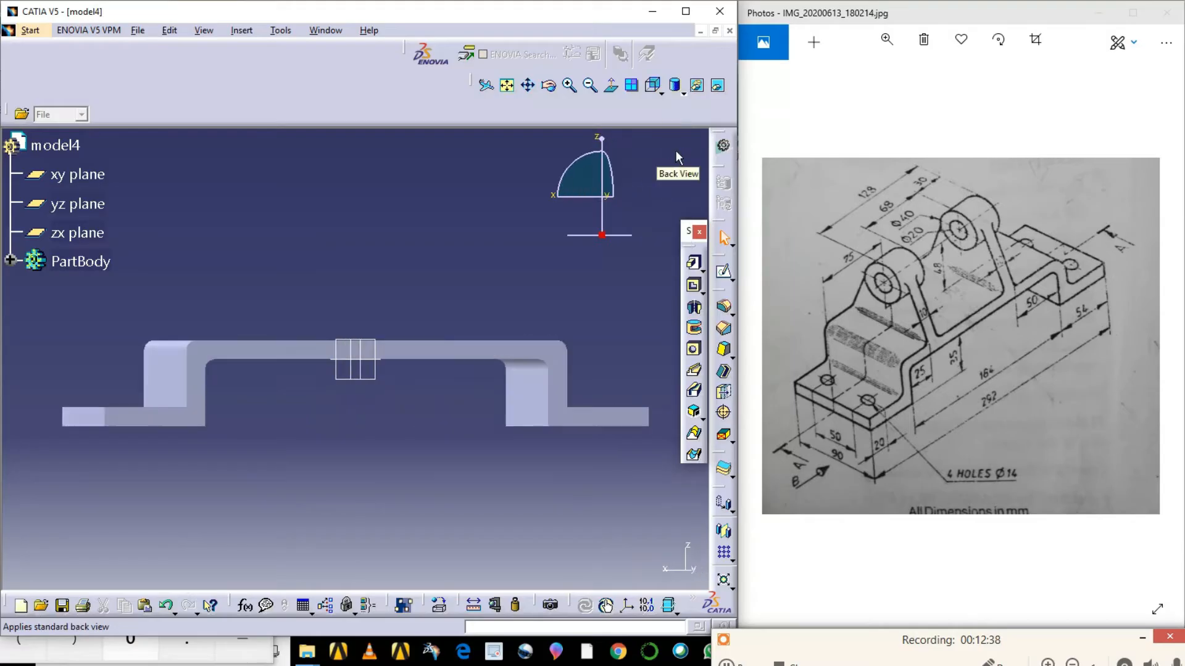
pyautogui.click(661, 94)
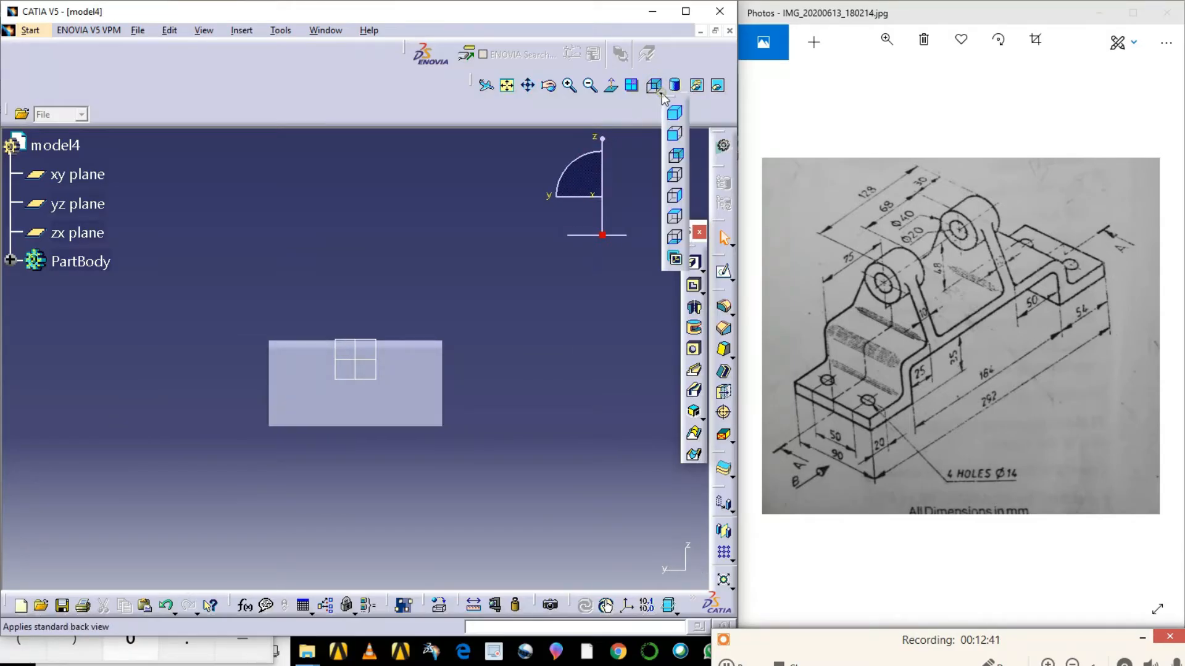
pyautogui.click(670, 197)
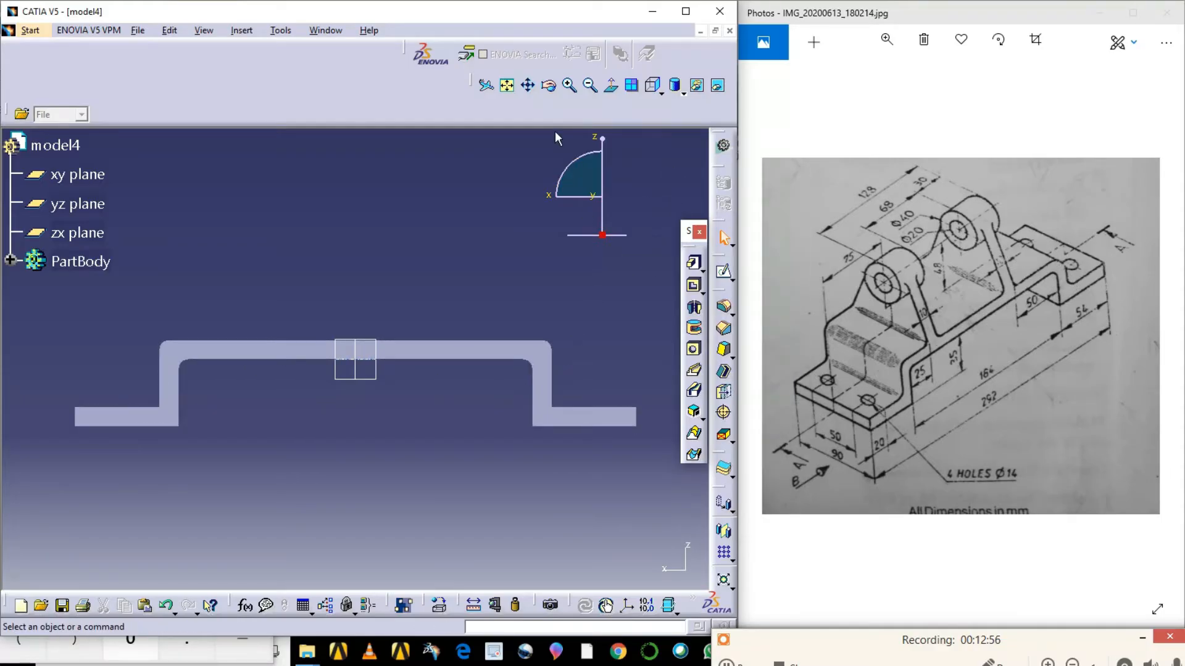
# - Open a sketch on the upper face of the low mounting foot at one end of the base
pyautogui.click(549, 85)
pyautogui.moveTo(599, 386); pyautogui.dragTo(357, 502)
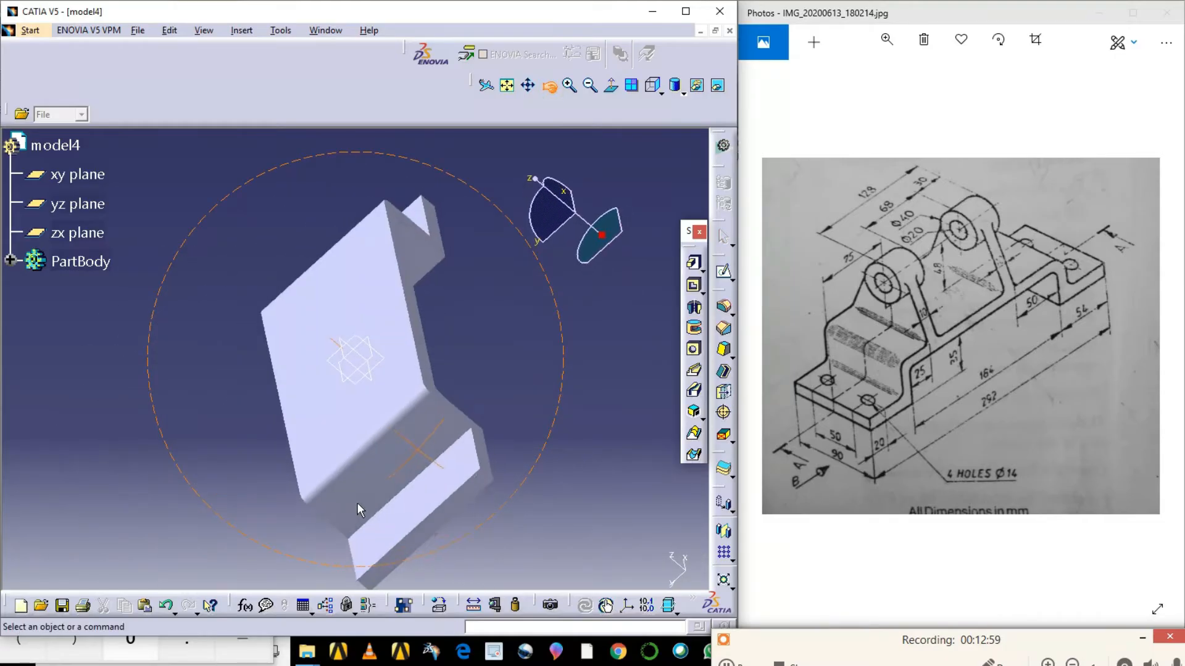
pyautogui.click(399, 512)
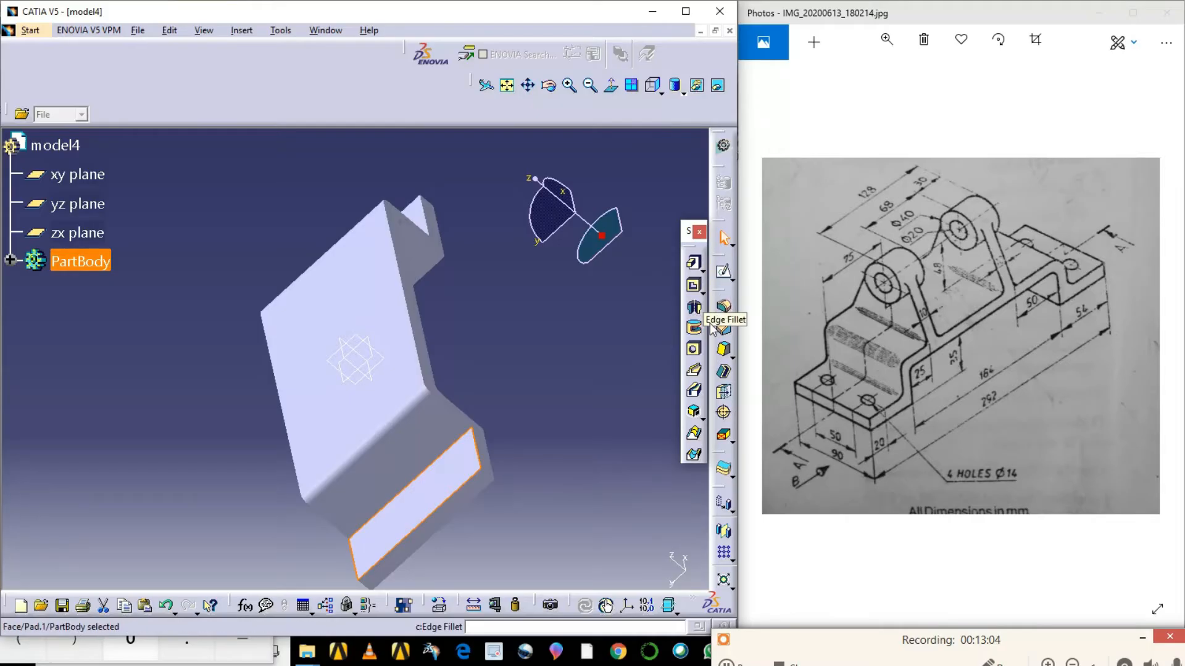
pyautogui.click(724, 275)
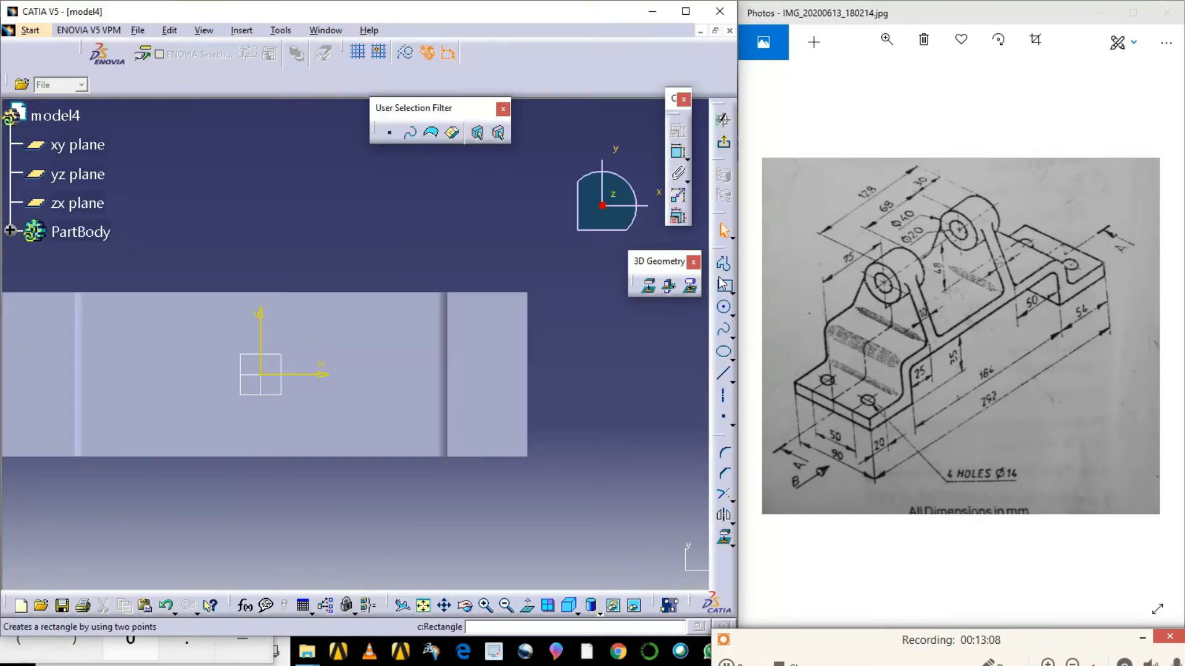
# - Sketch two vertically aligned circles on the foot, the upper about 15.6 mm and the lower about 17 mm in diameter, centres about 46 mm apart
pyautogui.click(725, 309)
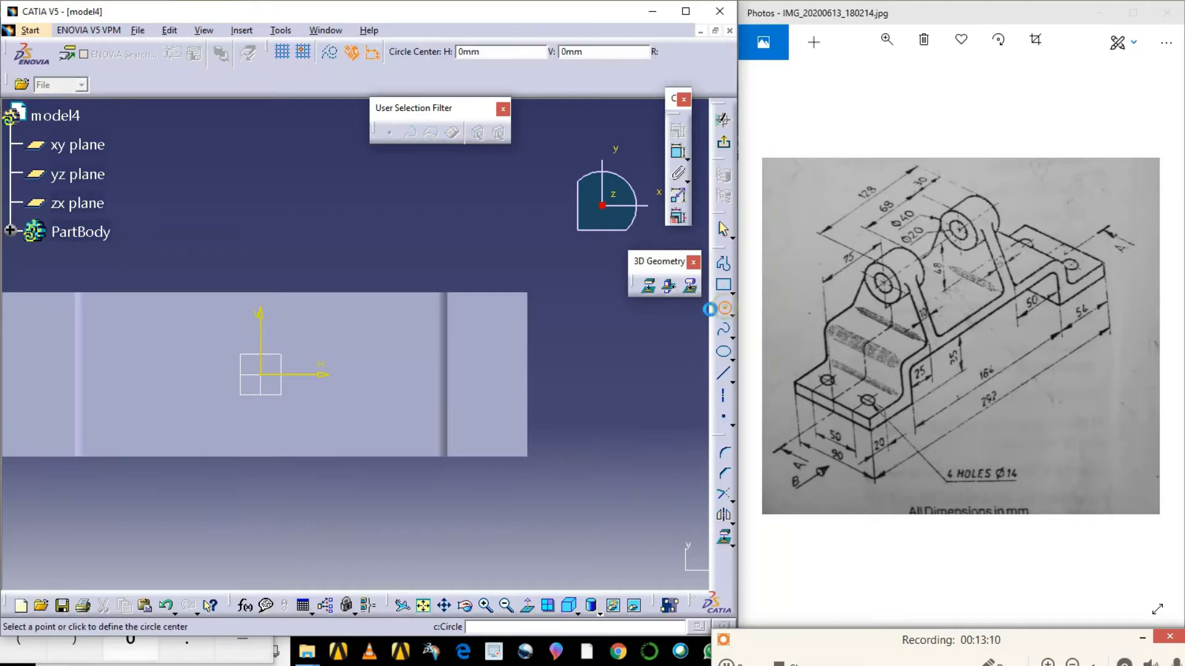
pyautogui.click(493, 333)
pyautogui.click(508, 327)
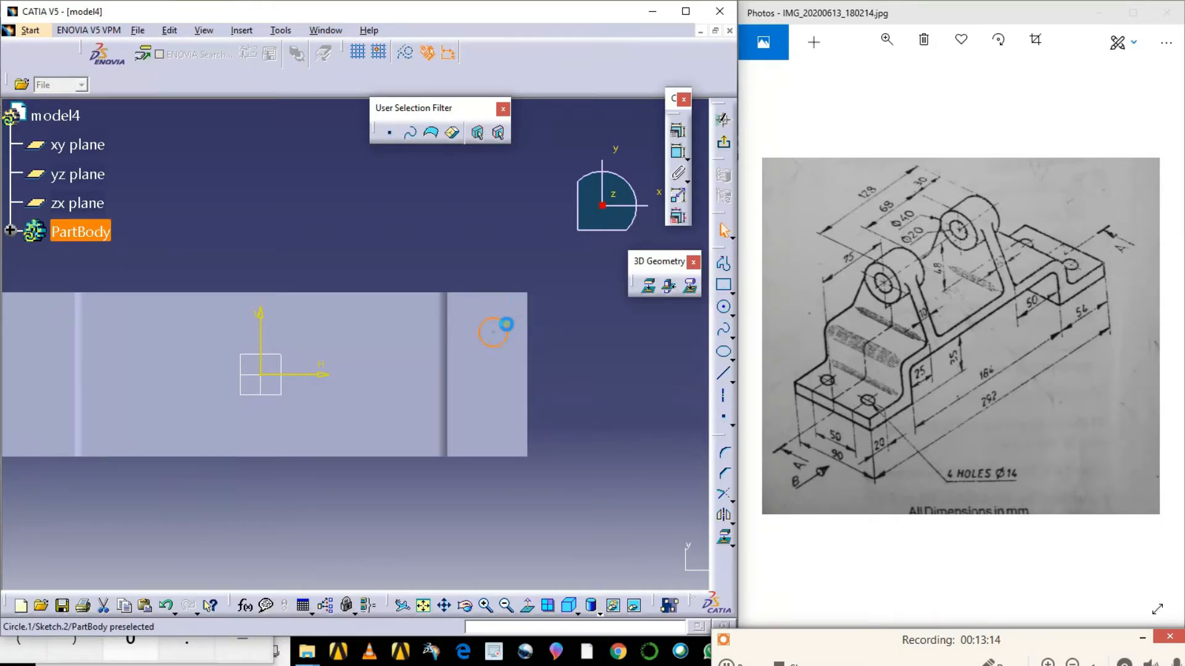
pyautogui.click(725, 308)
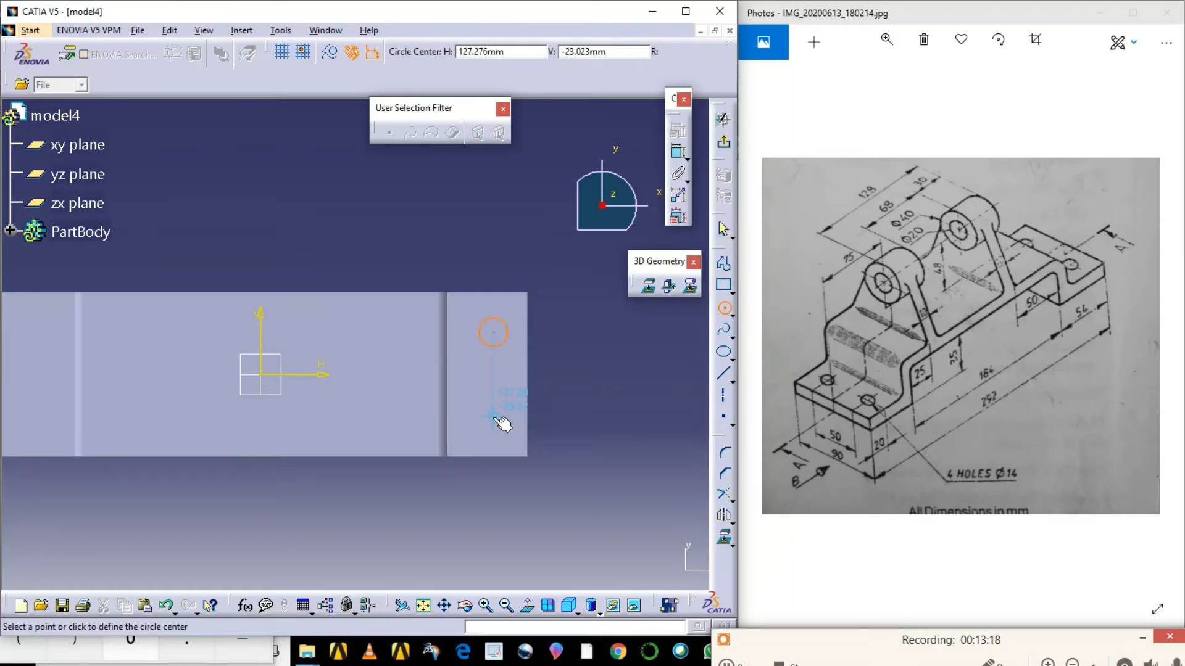
pyautogui.click(492, 417)
pyautogui.click(509, 417)
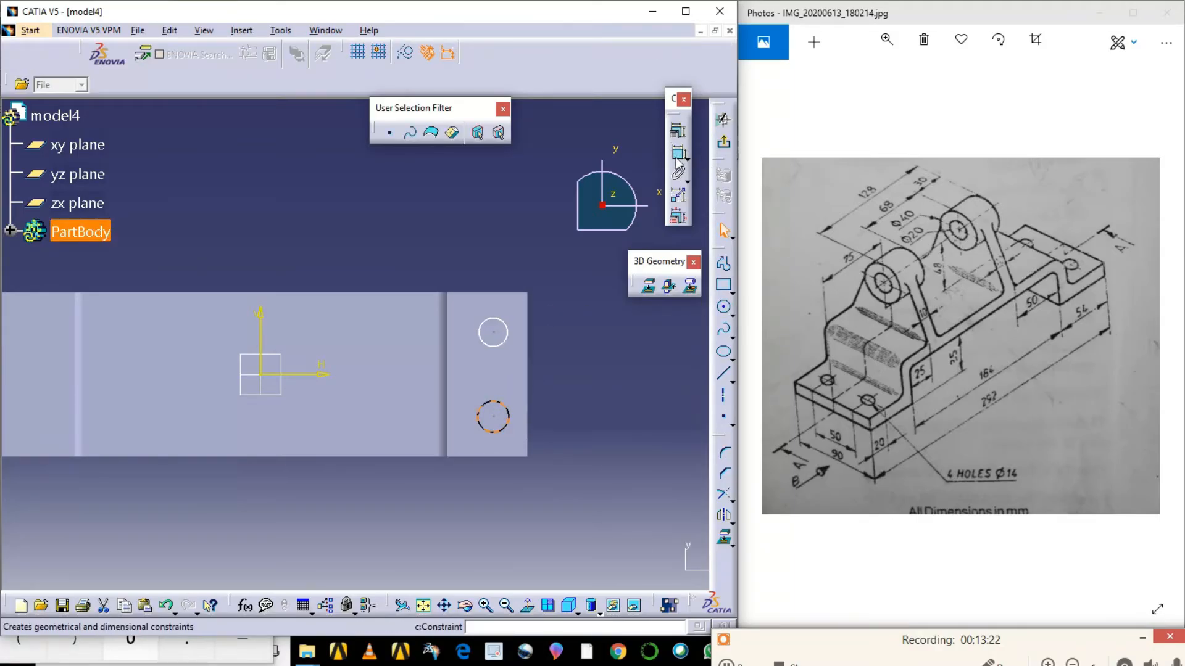
pyautogui.click(505, 418)
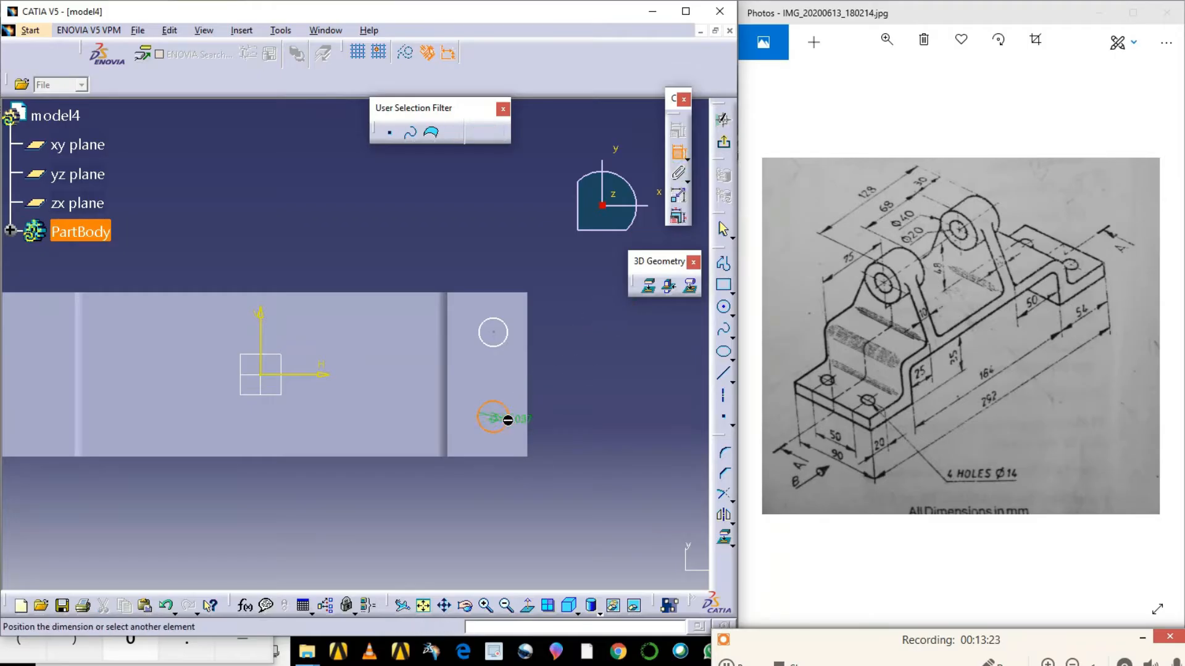
pyautogui.click(491, 332)
pyautogui.hotkey('ctrl', 'z')
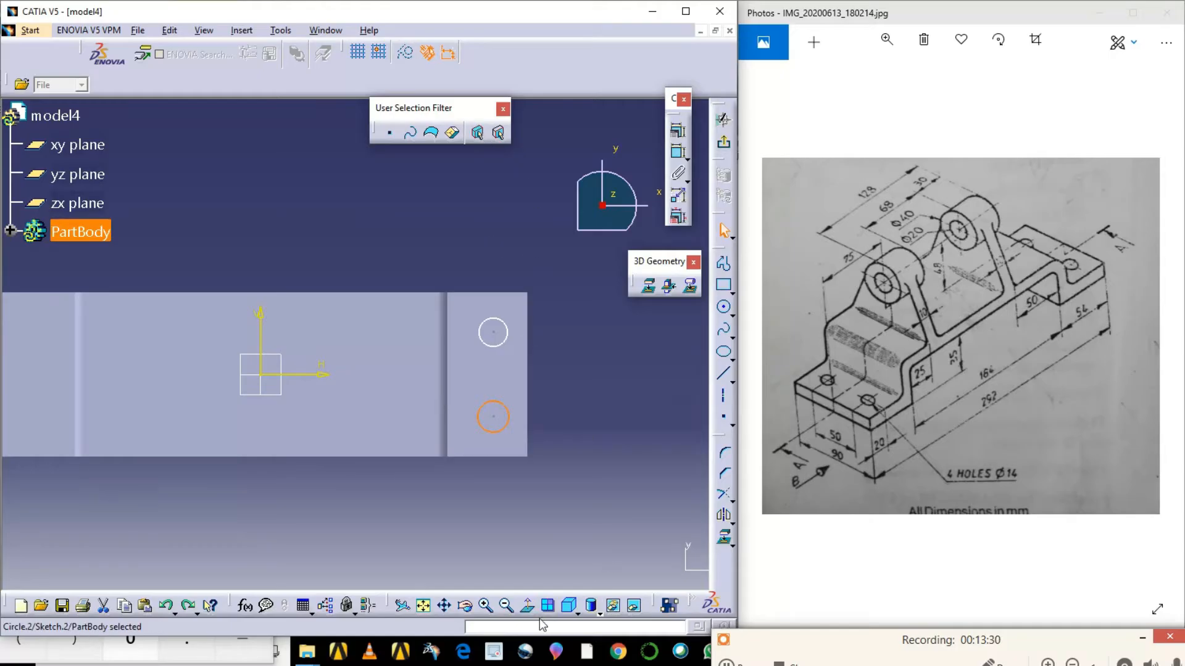
# - Dimension the lower circle's diameter as a driving constraint, not a reference, and set it to 14 mm
pyautogui.click(491, 608)
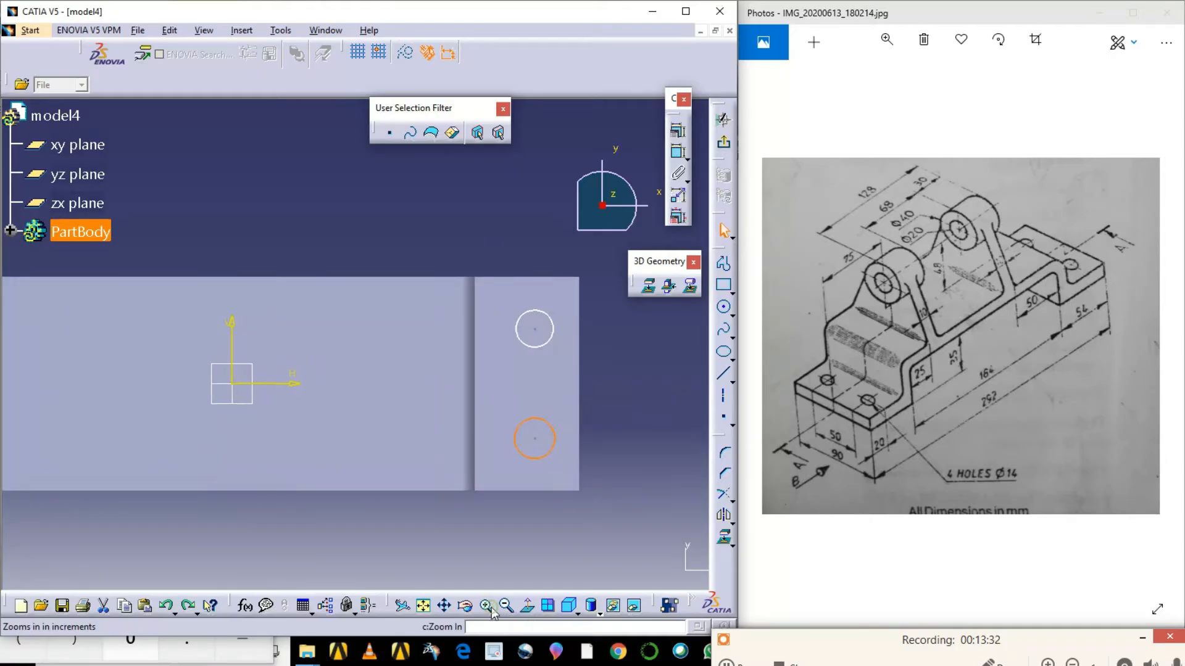
pyautogui.click(686, 158)
pyautogui.click(702, 170)
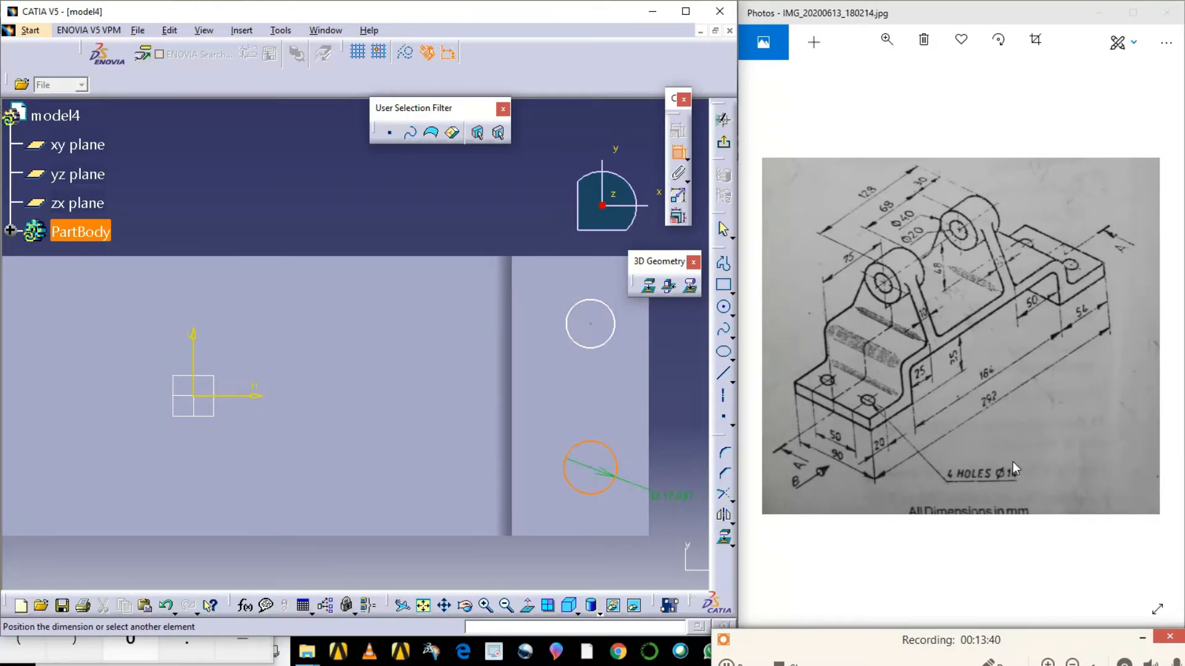
pyautogui.doubleClick(635, 495)
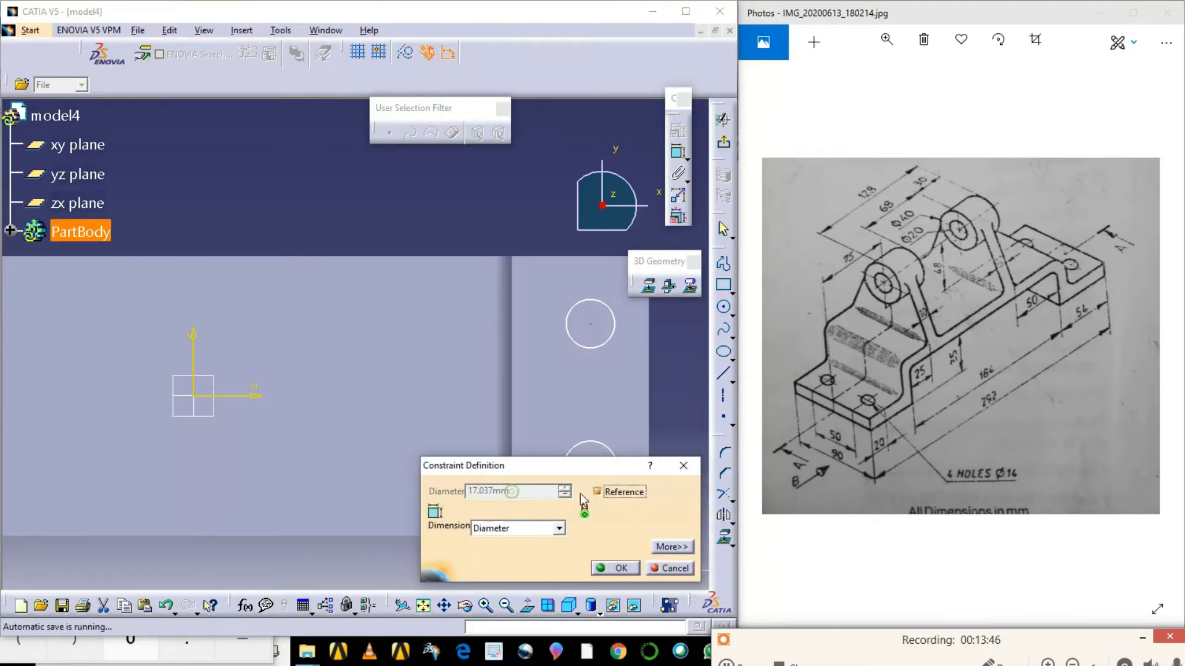
pyautogui.click(606, 491)
pyautogui.moveTo(523, 493); pyautogui.dragTo(461, 494)
pyautogui.write('14')
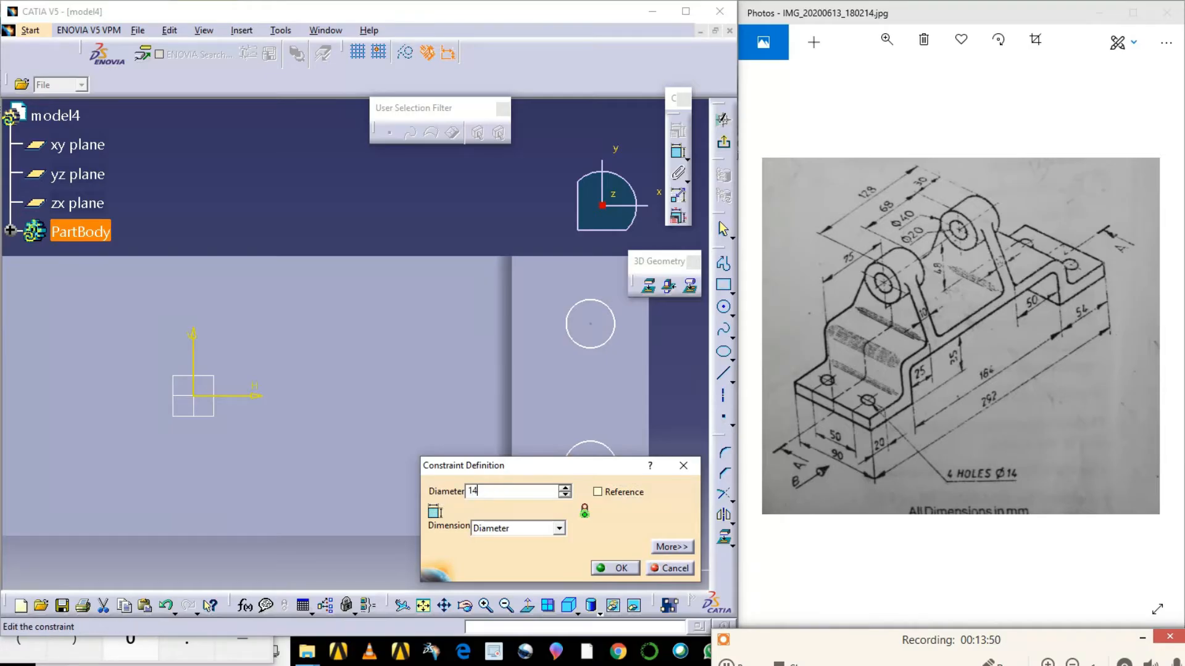
pyautogui.click(612, 569)
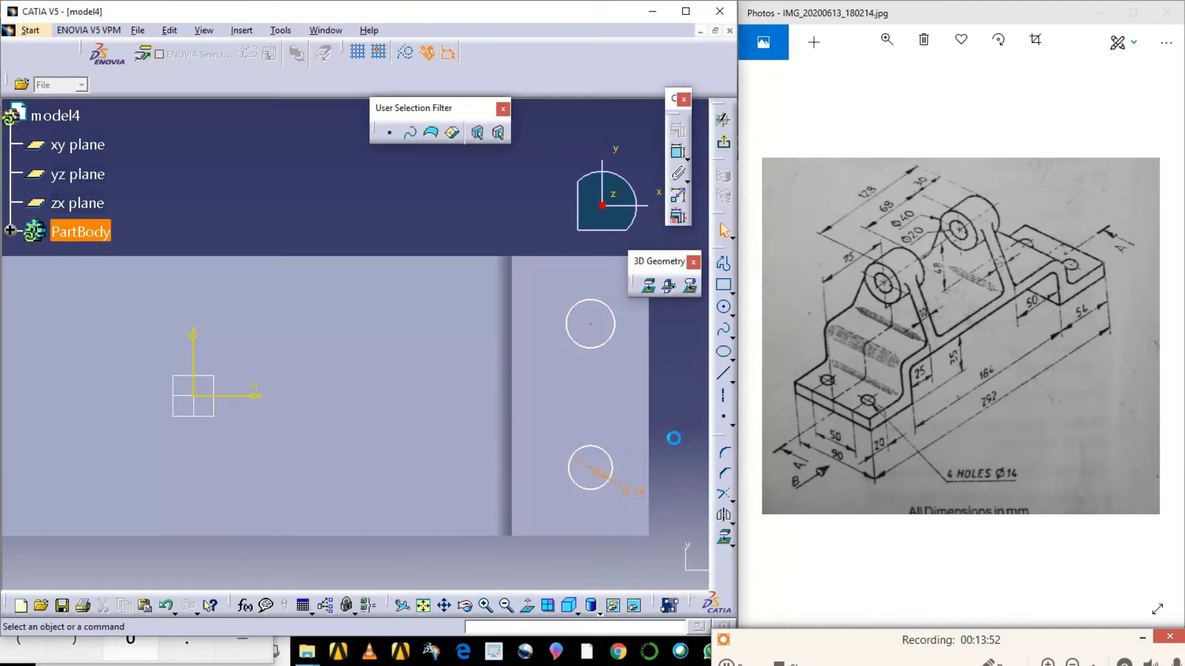
# - Dimension the upper circle's diameter and set it to 14 mm
pyautogui.click(678, 151)
pyautogui.click(620, 346)
pyautogui.click(662, 355)
pyautogui.doubleClick(665, 346)
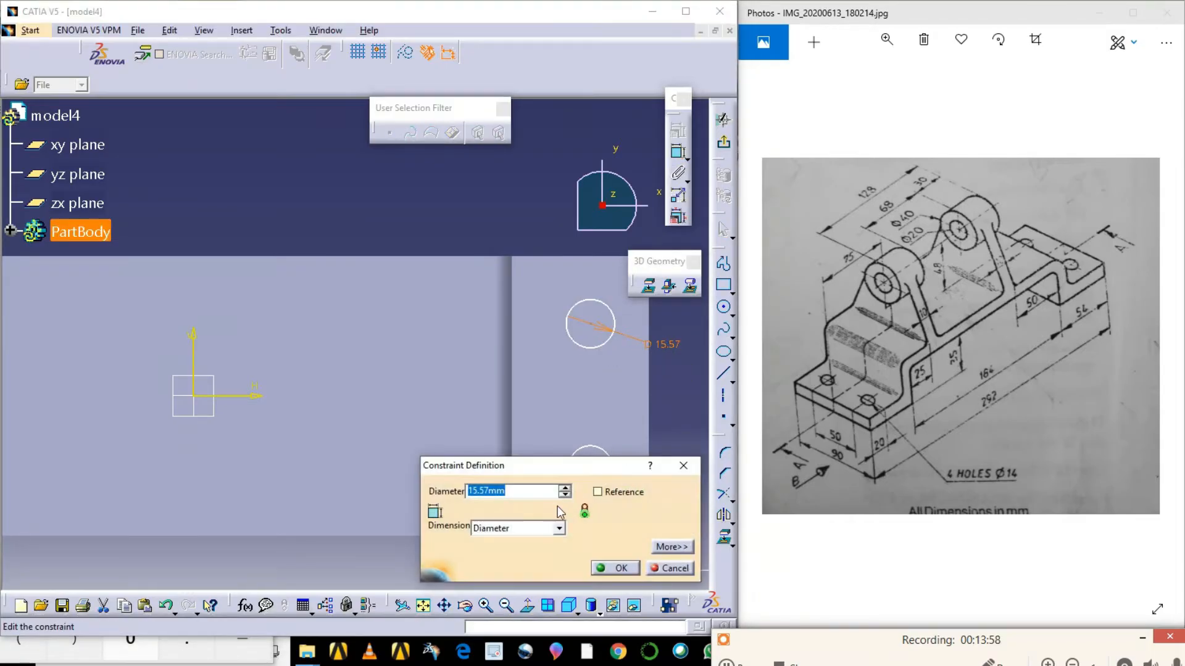
pyautogui.write('14')
pyautogui.press('Return')
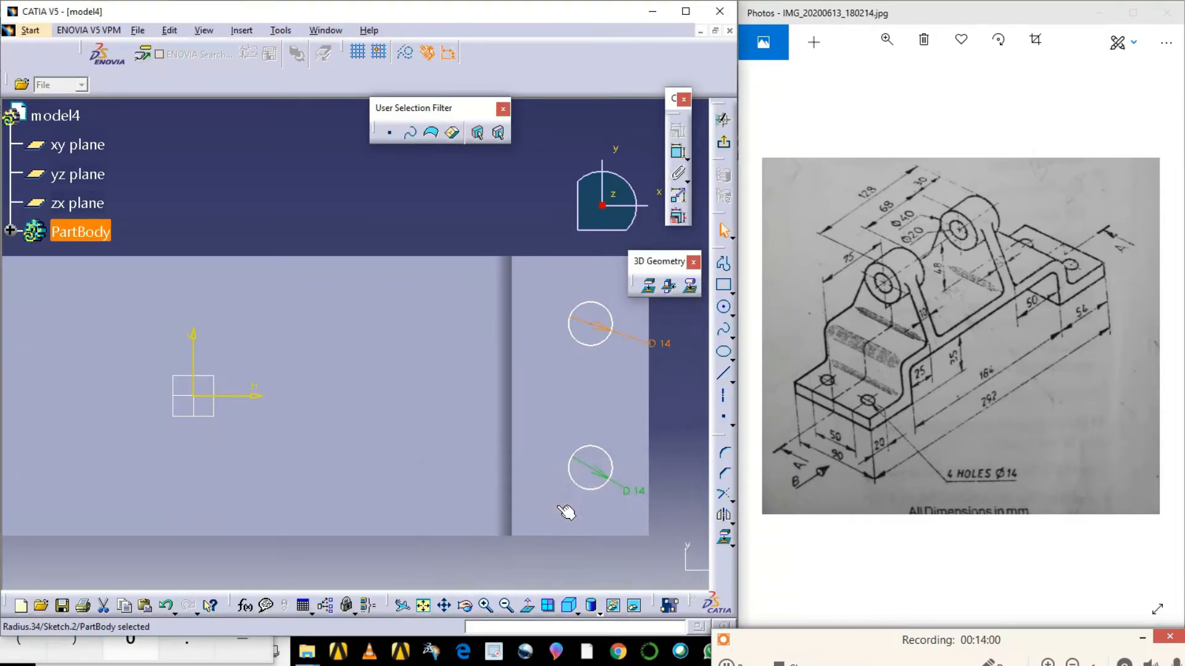
pyautogui.click(681, 456)
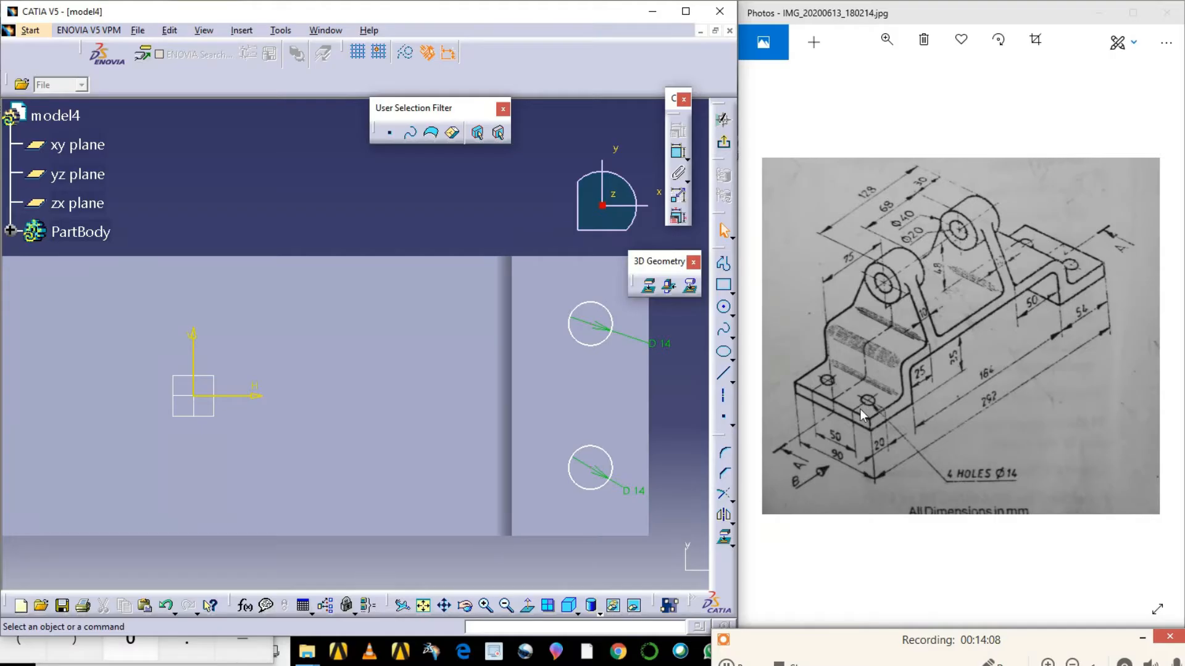
# - Dimension the vertical distance between the two circle centres and set it to 50 mm
pyautogui.click(678, 153)
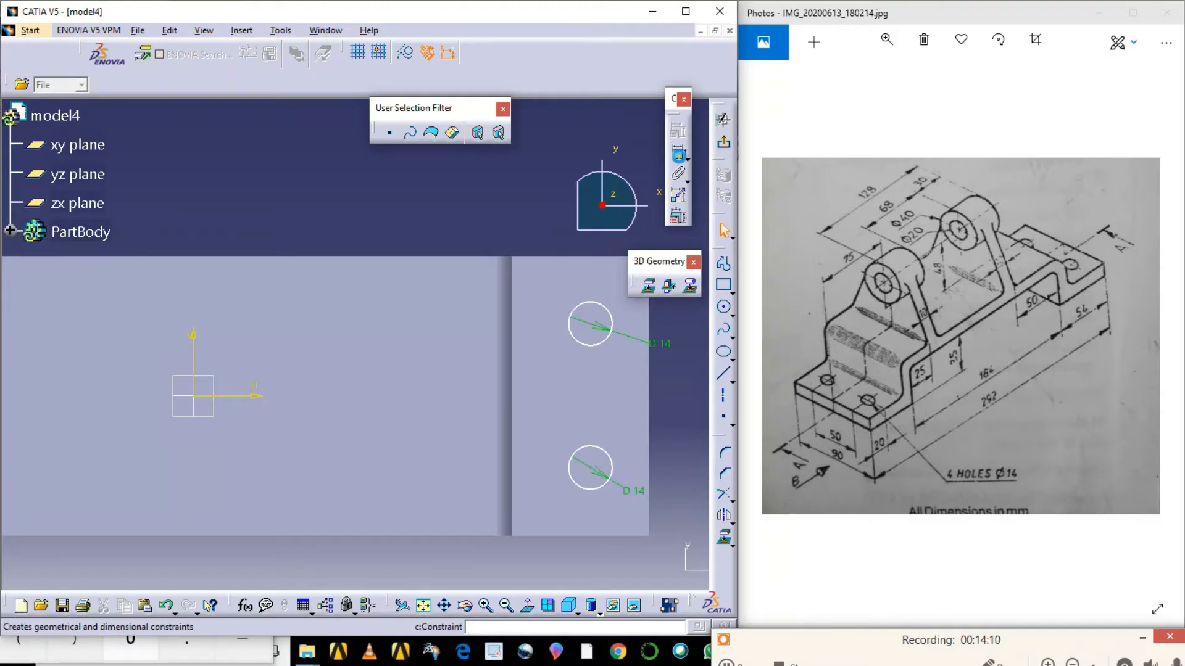
pyautogui.click(594, 325)
pyautogui.click(596, 470)
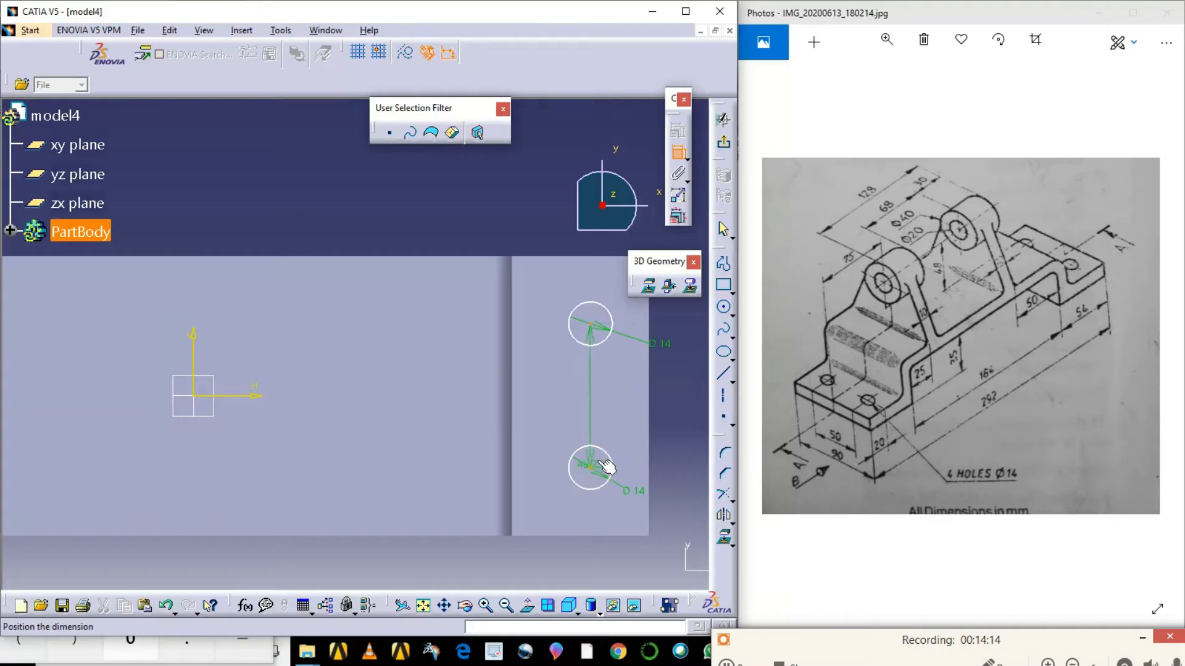
pyautogui.click(668, 412)
pyautogui.doubleClick(668, 411)
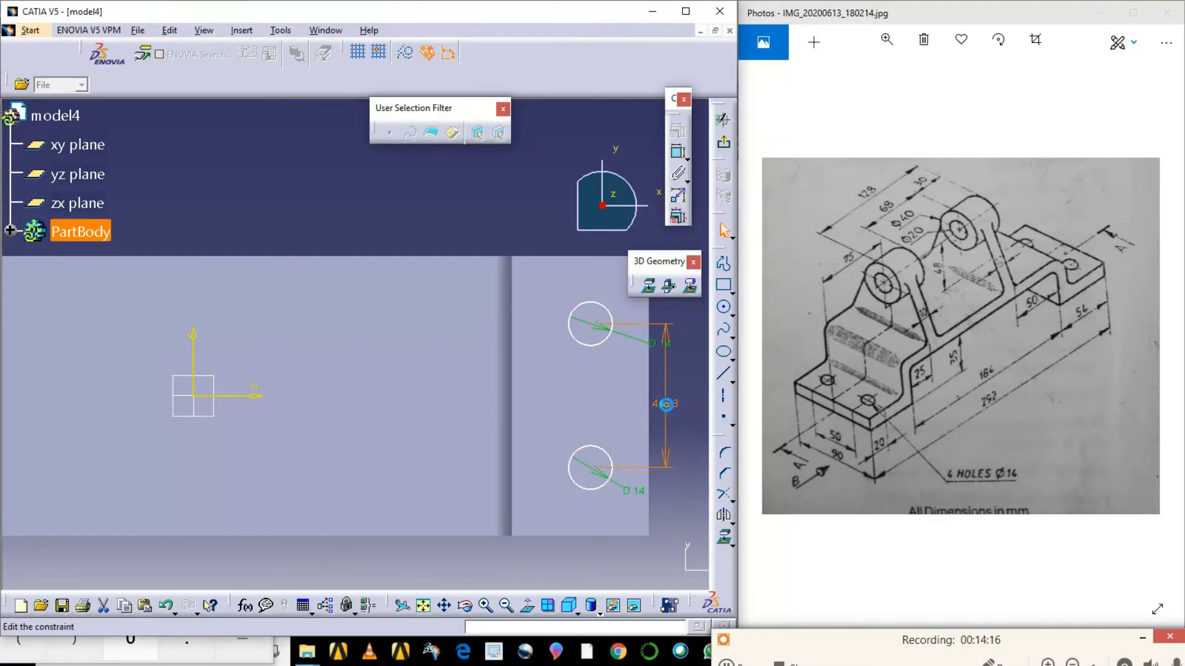
pyautogui.write('5')
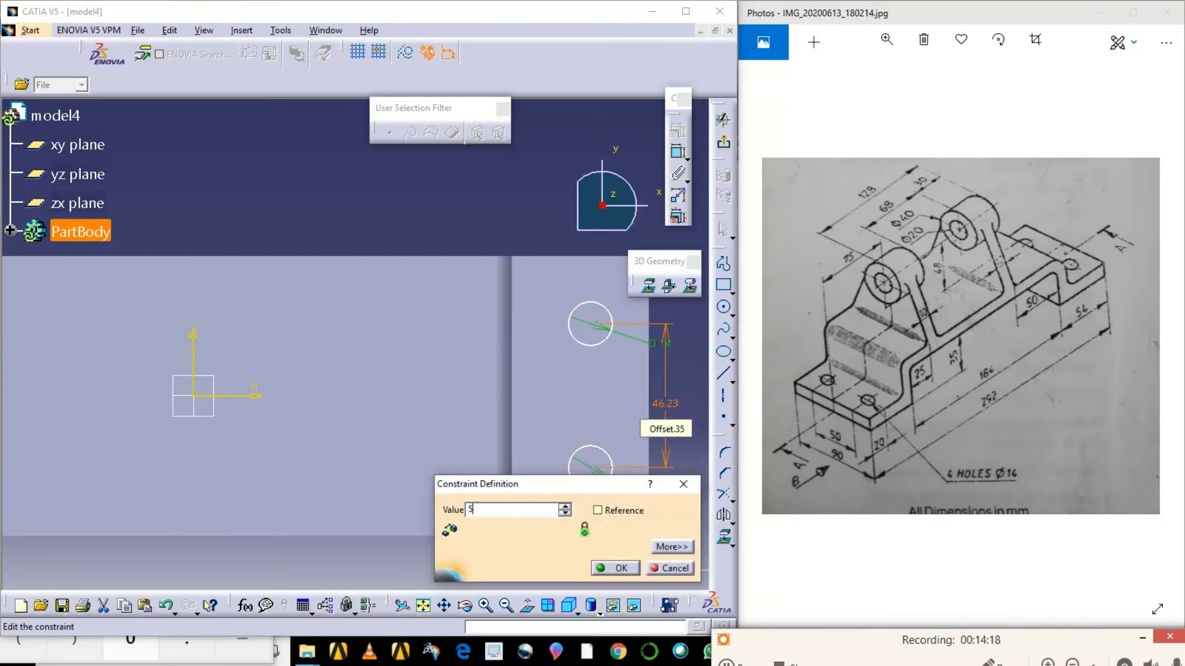
pyautogui.write('0mm')
pyautogui.click(613, 570)
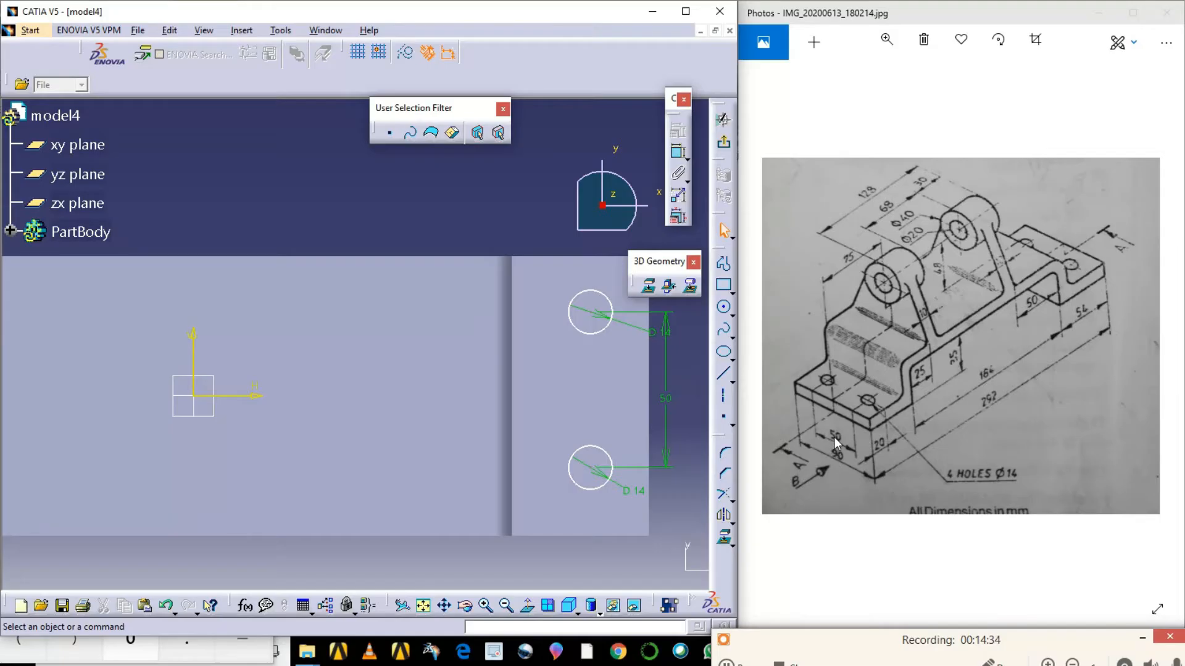
# - Dimension the upper circle's centre from the foot's upper side edge and set the distance to 20 mm
pyautogui.moveTo(810, 407)
pyautogui.moveTo(653, 261); pyautogui.dragTo(562, 91)
pyautogui.click(675, 172)
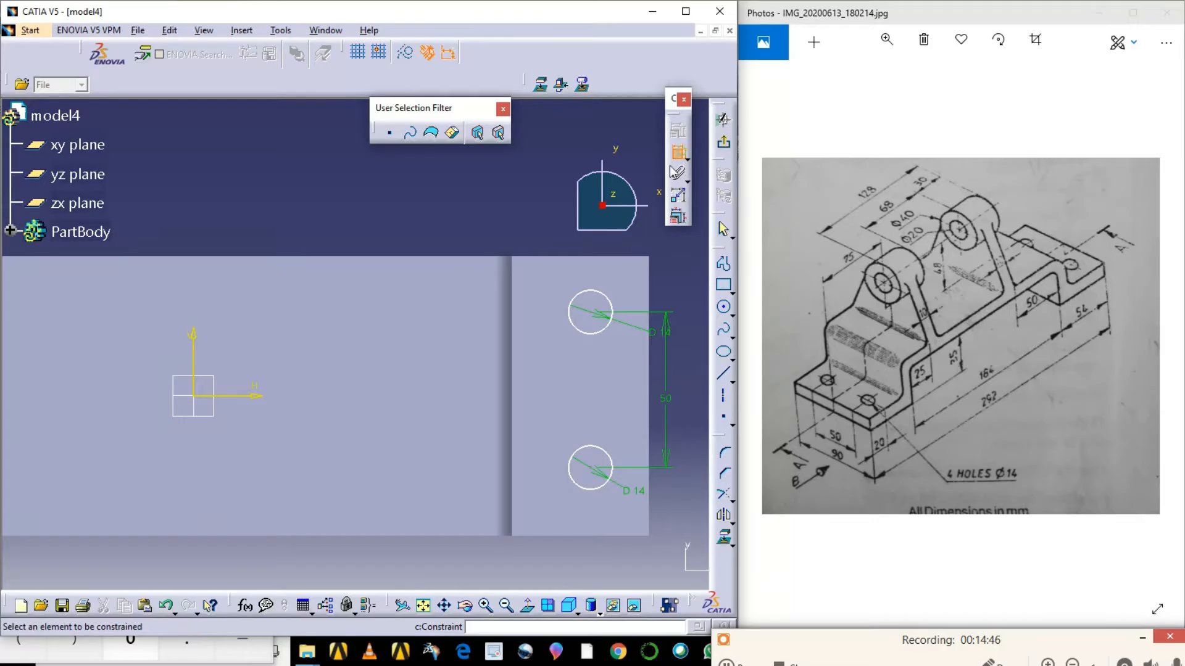
pyautogui.click(592, 313)
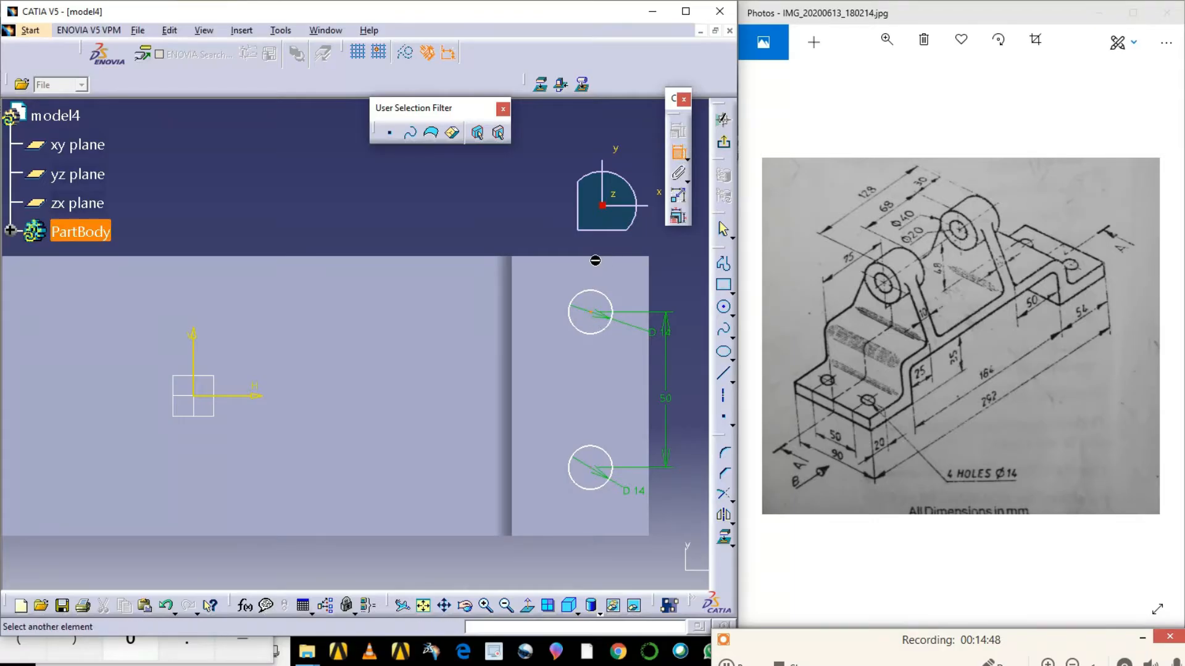
pyautogui.click(604, 257)
pyautogui.click(681, 280)
pyautogui.doubleClick(679, 271)
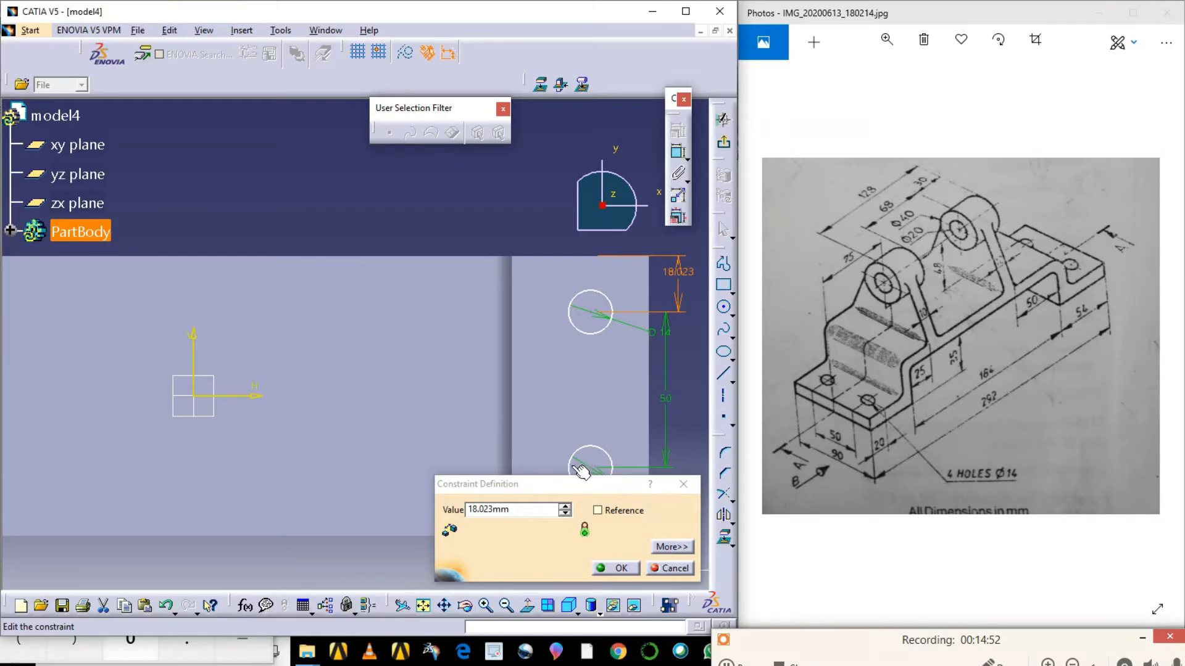
pyautogui.doubleClick(488, 509)
pyautogui.write('2')
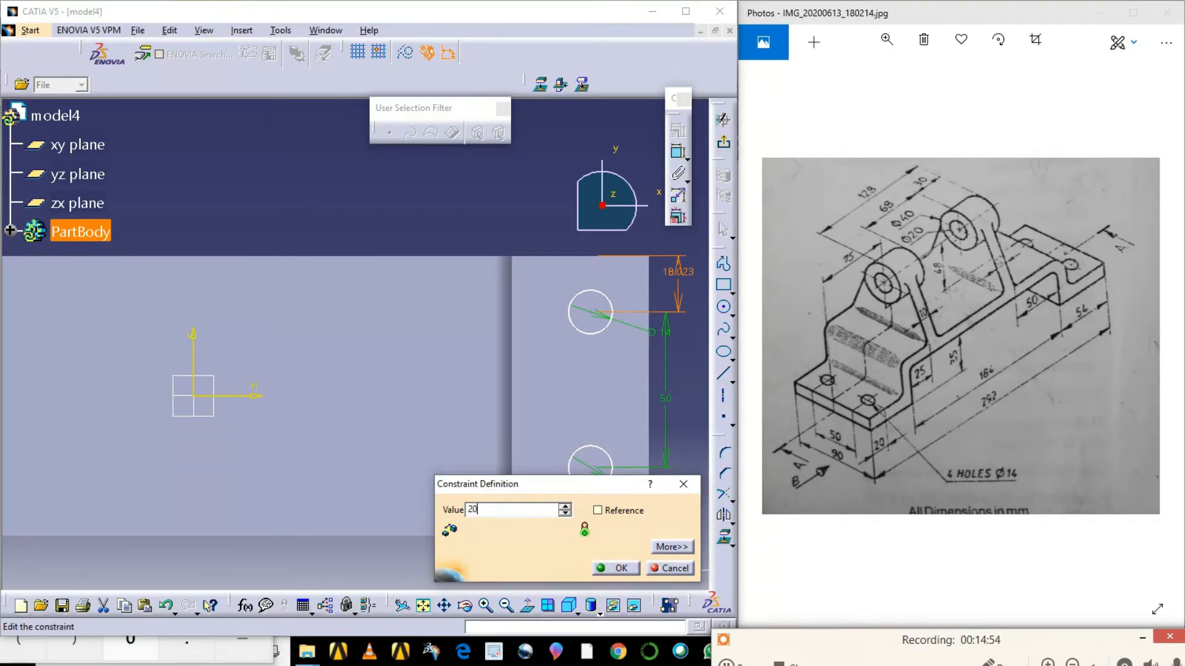
pyautogui.write('0')
pyautogui.press('Return')
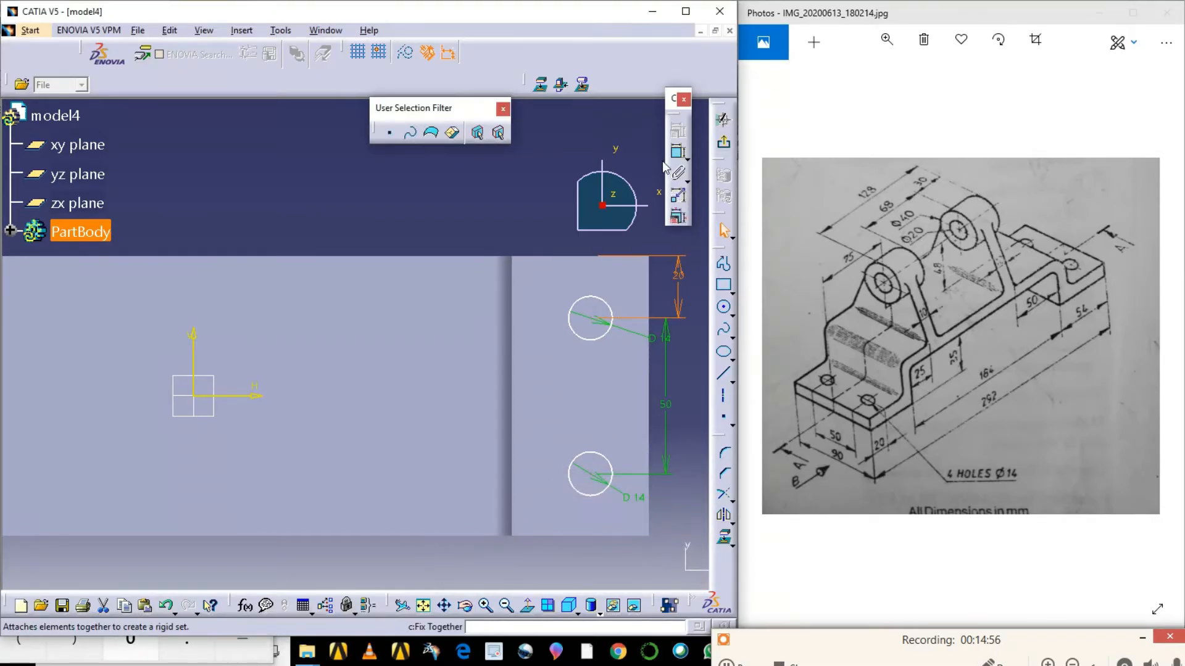
# - Dimension the upper circle's centre from the foot's outer end edge and set the distance to 20 mm
pyautogui.click(678, 152)
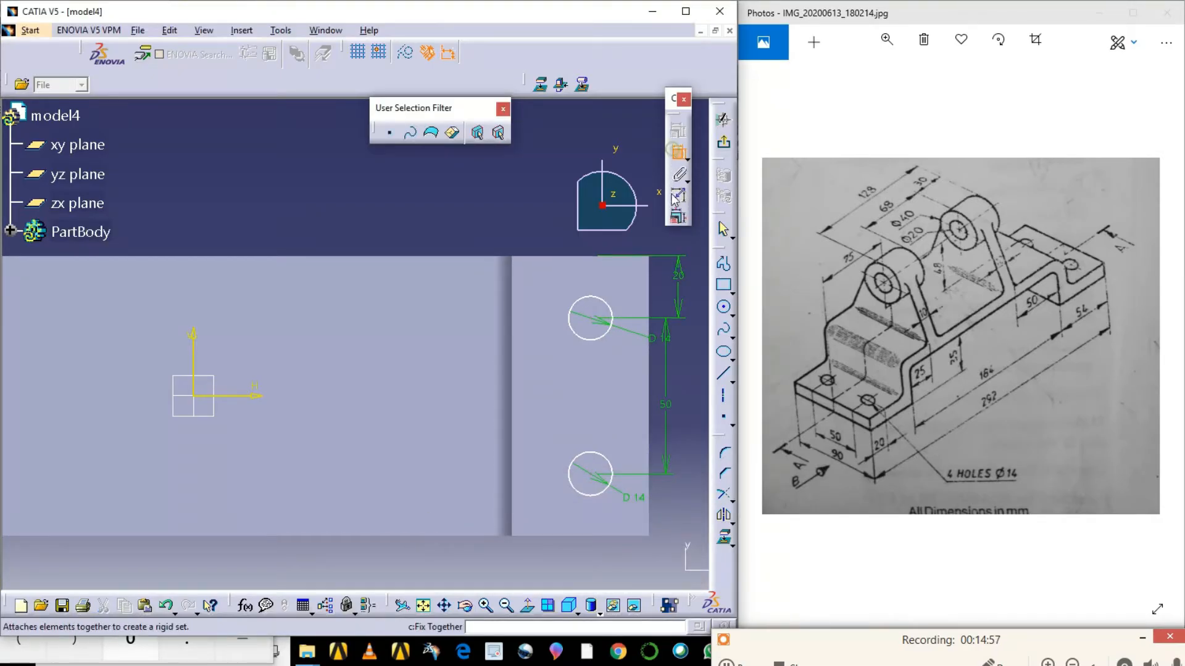
pyautogui.click(597, 322)
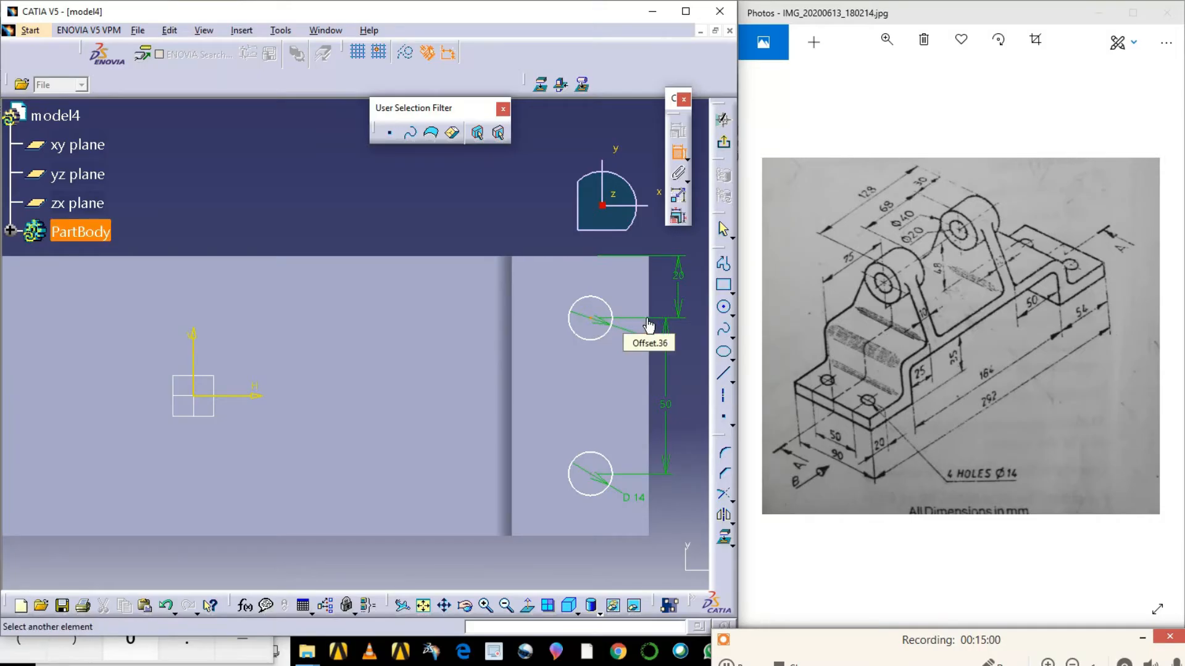
pyautogui.click(648, 289)
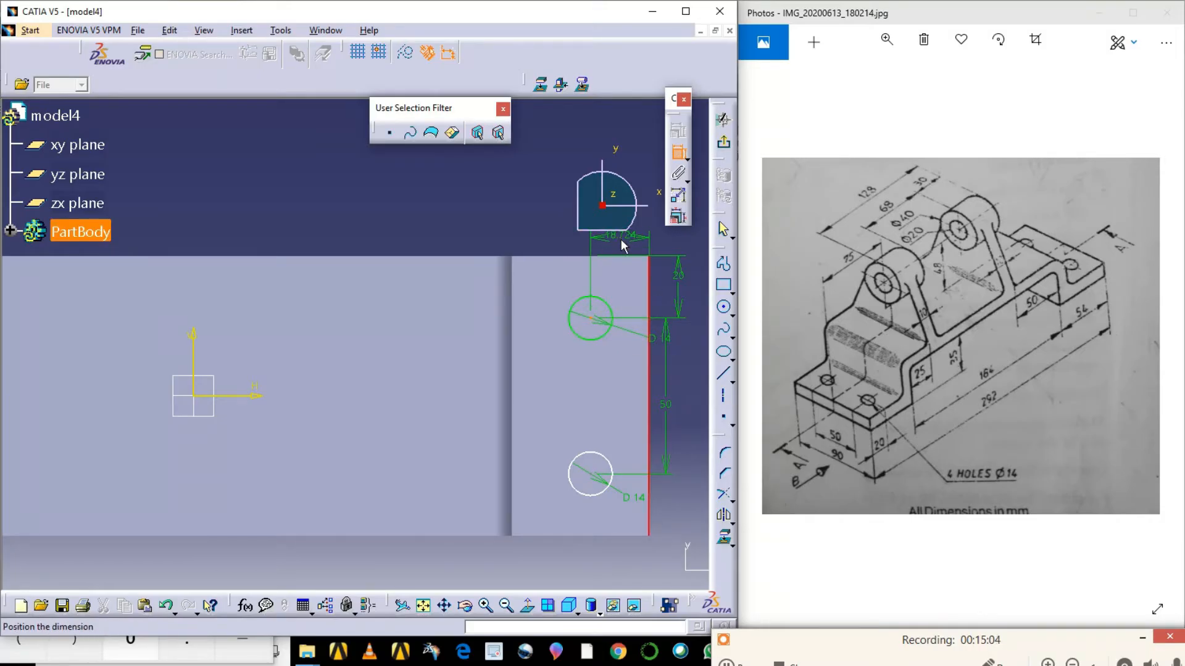
pyautogui.click(618, 247)
pyautogui.doubleClick(618, 245)
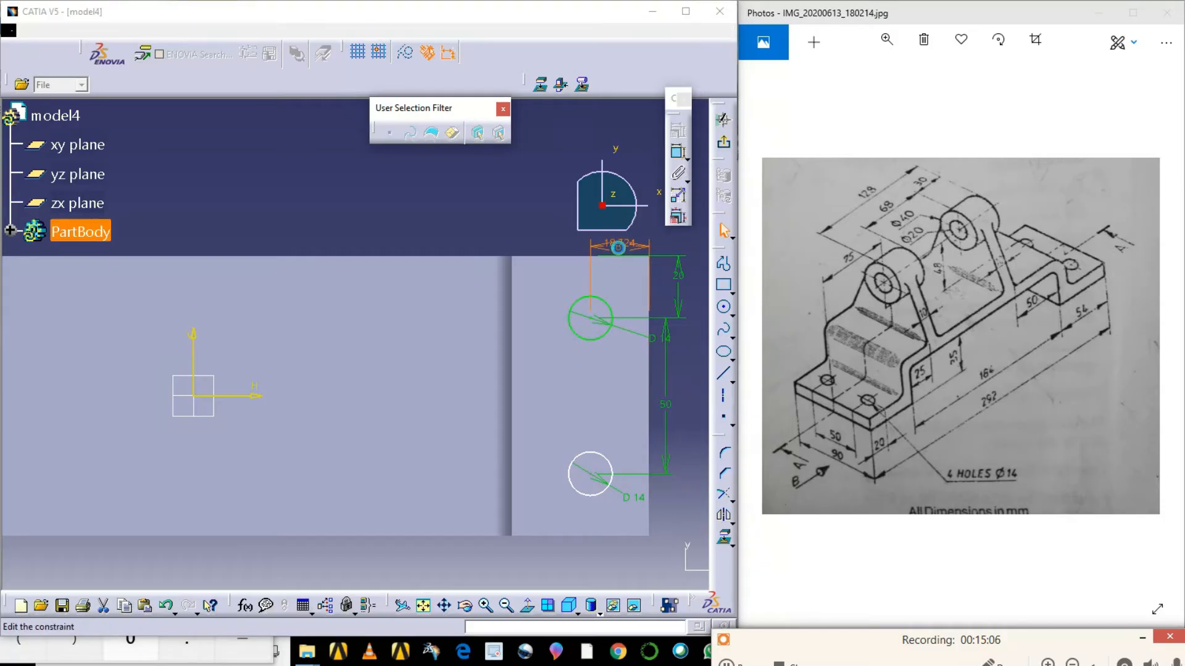
pyautogui.write('20')
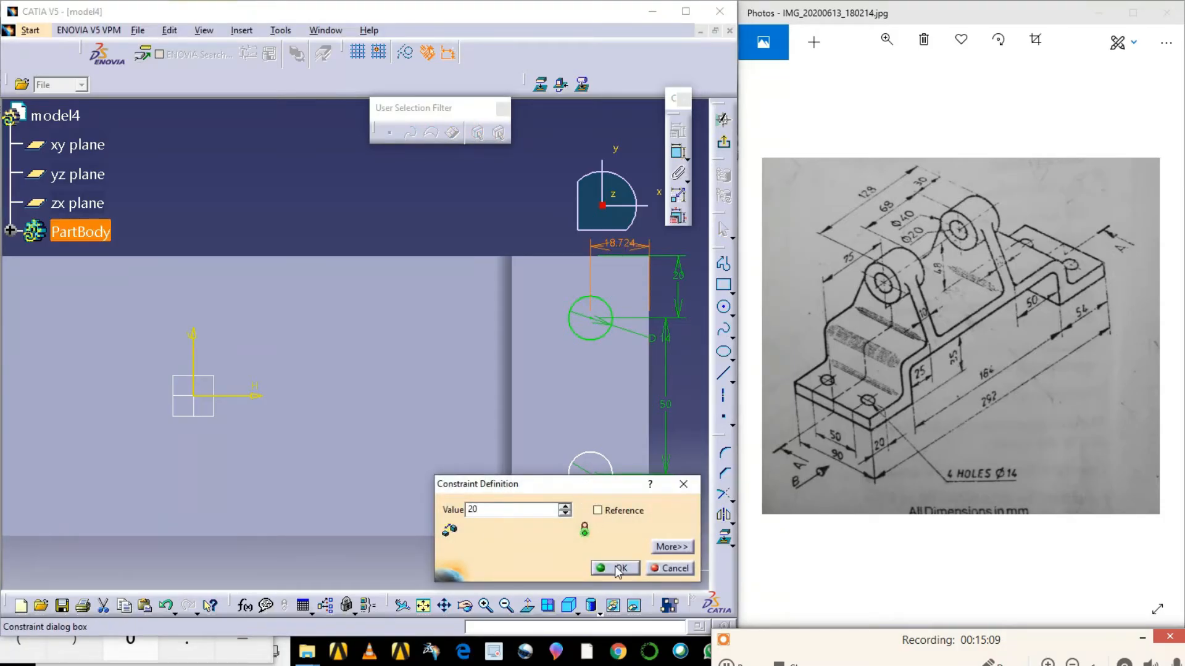
pyautogui.click(618, 569)
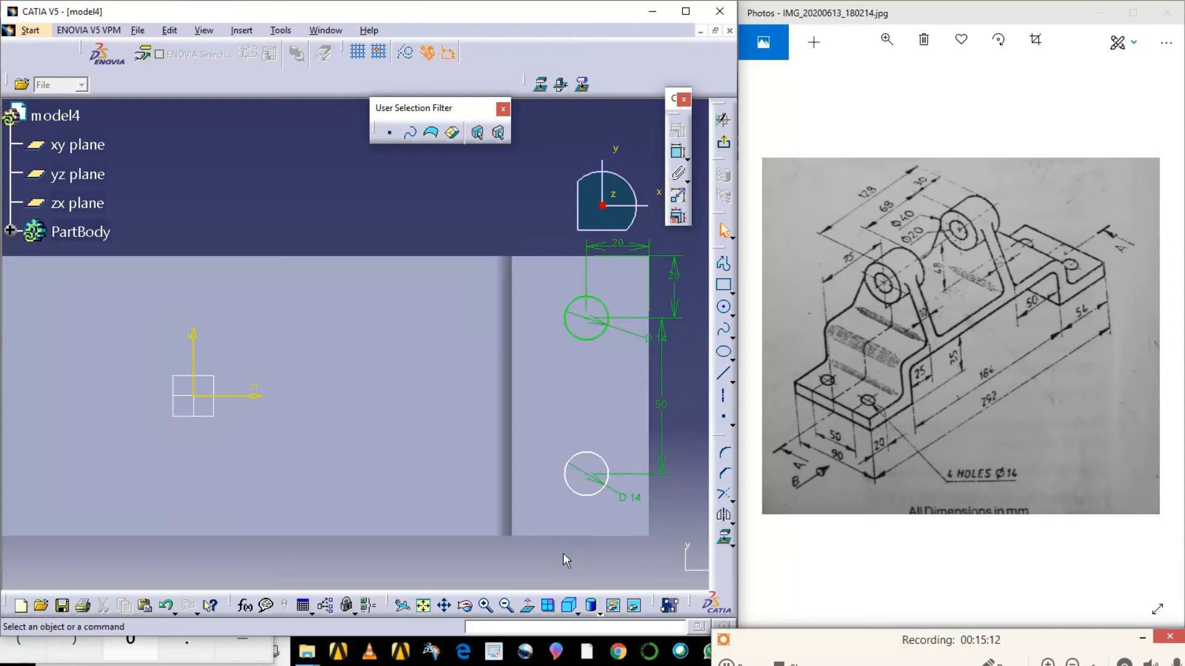
# - Dimension the distance from the lower circle to the foot's lower side edge
pyautogui.click(678, 154)
pyautogui.click(593, 533)
pyautogui.click(593, 534)
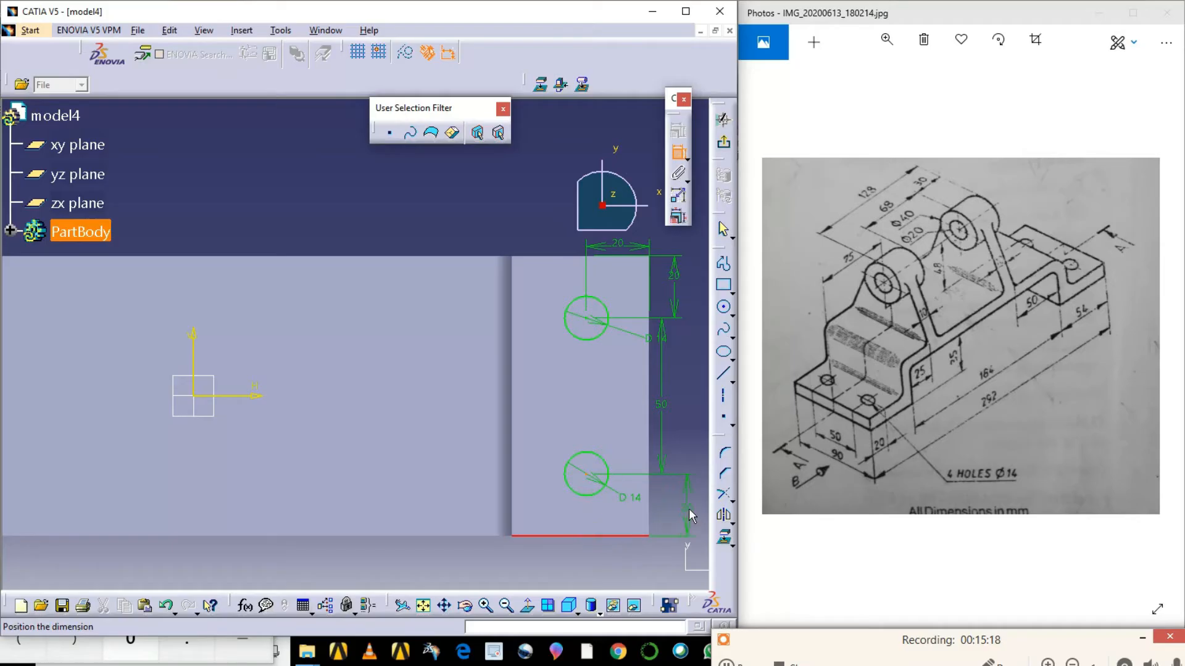
pyautogui.click(689, 509)
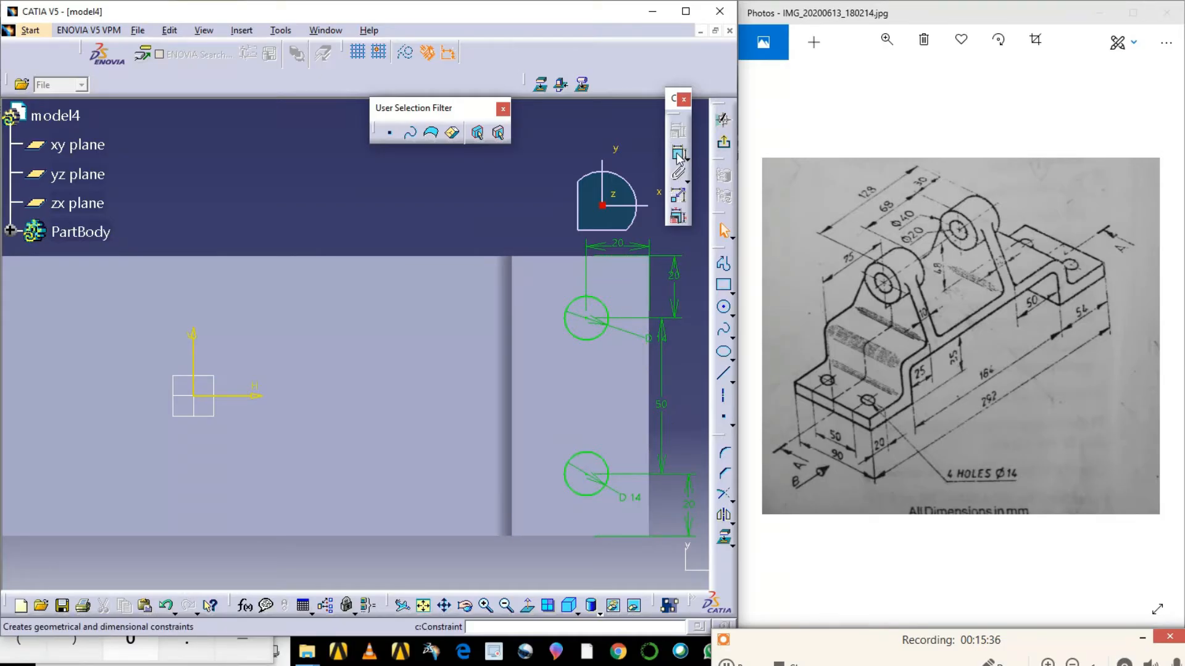
# - Exit the sketch and define a pocket from the two-circle profile with the limit type Up to next
pyautogui.click(724, 148)
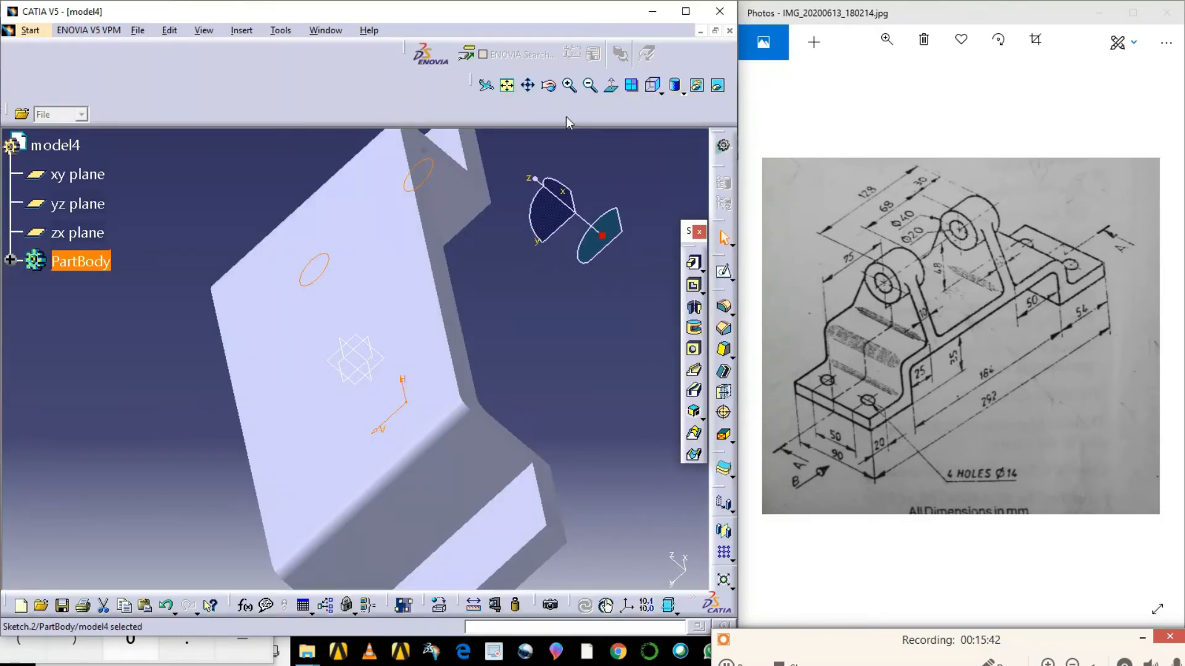
pyautogui.click(591, 87)
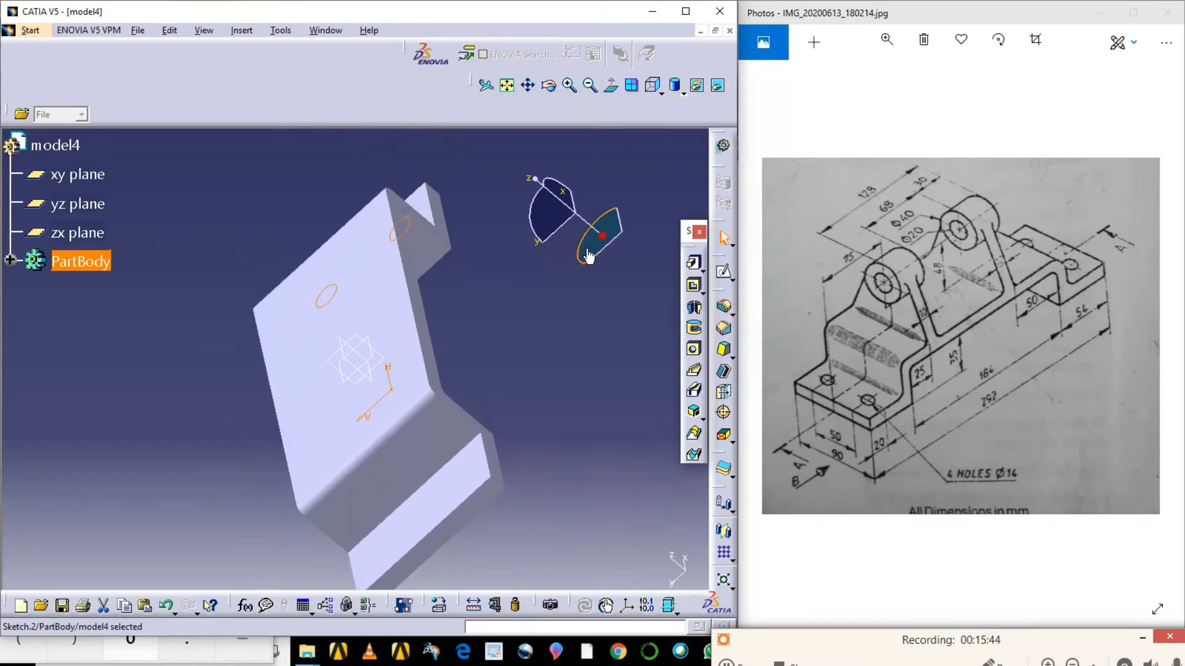
pyautogui.click(693, 285)
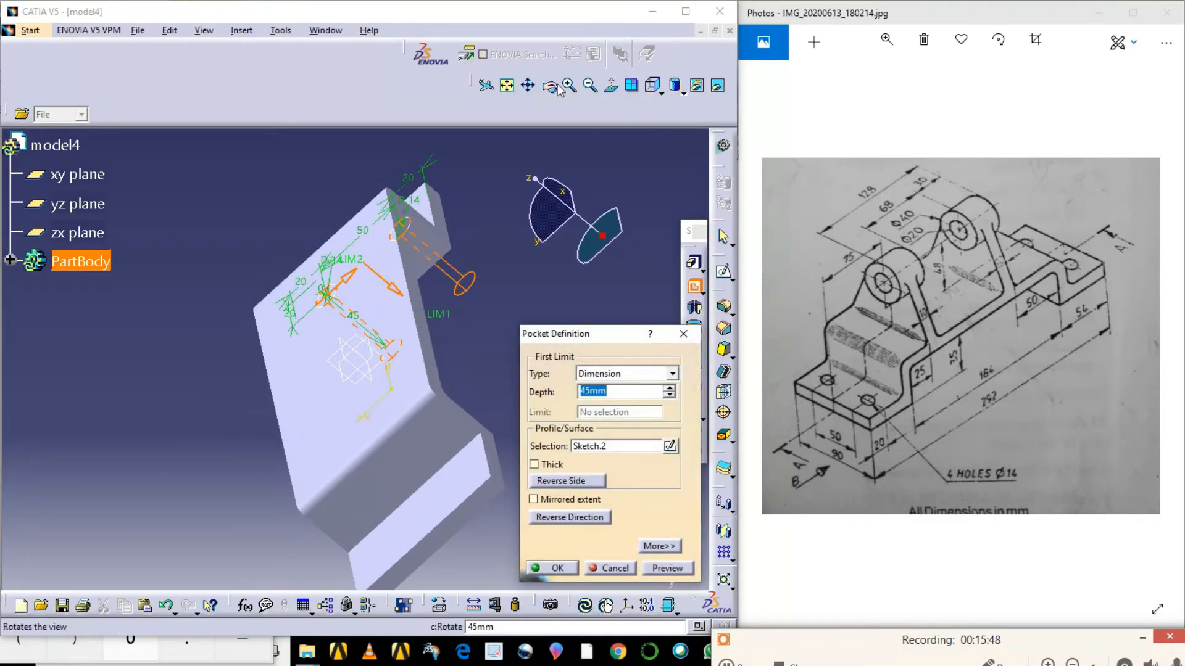
pyautogui.moveTo(215, 388); pyautogui.dragTo(491, 272, button='middle')
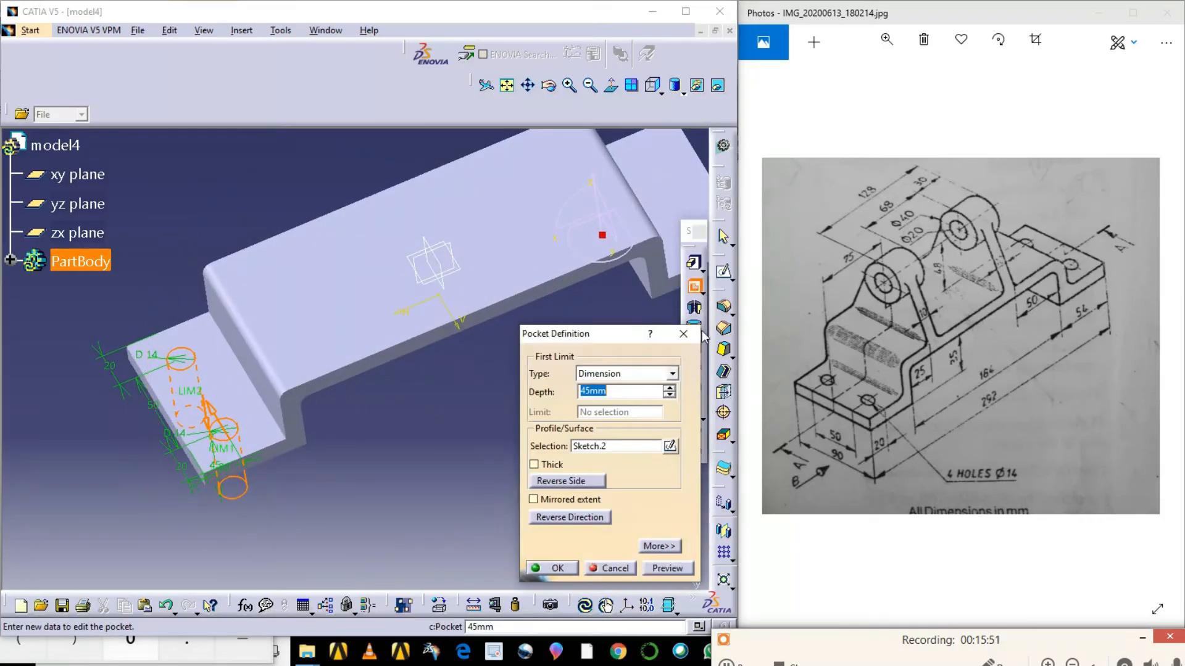
pyautogui.click(625, 377)
pyautogui.click(612, 401)
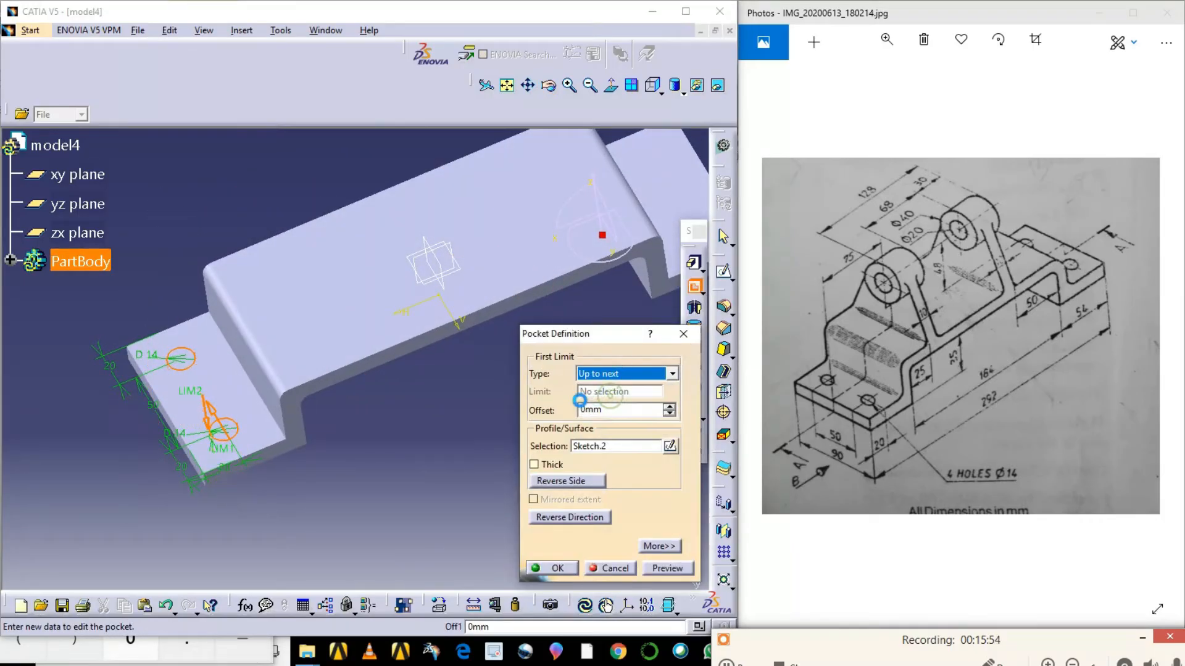
pyautogui.click(549, 87)
pyautogui.moveTo(109, 446); pyautogui.dragTo(376, 314)
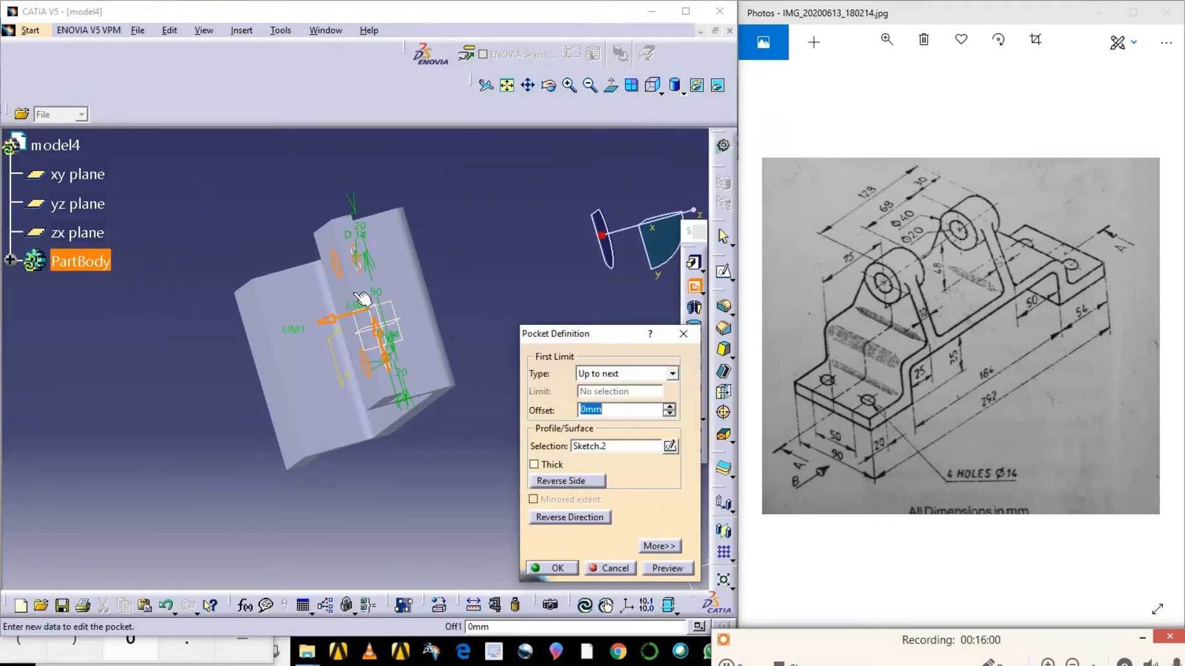
pyautogui.click(635, 376)
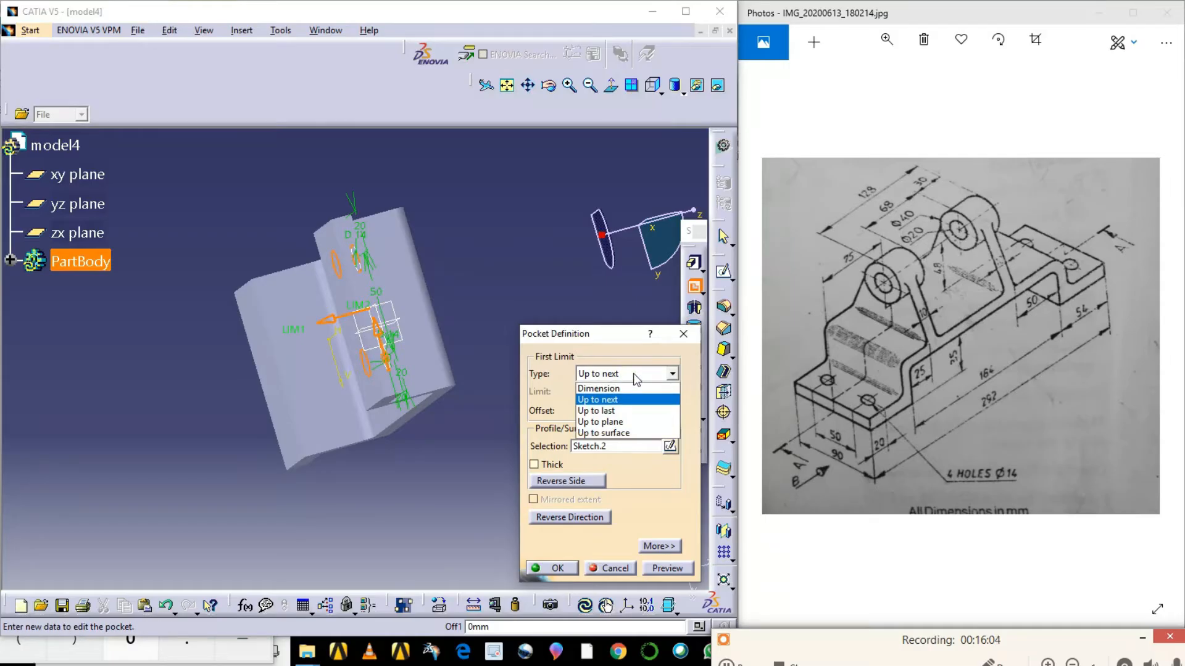
pyautogui.click(595, 421)
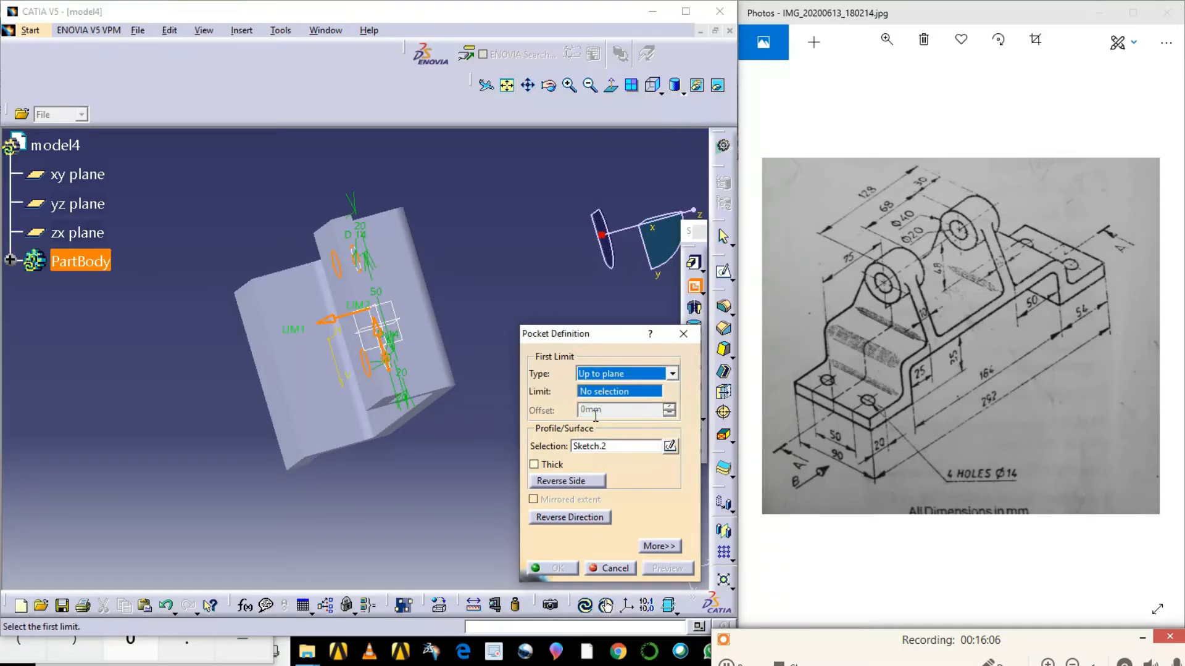
pyautogui.click(176, 301)
pyautogui.click(548, 85)
pyautogui.moveTo(382, 260); pyautogui.dragTo(515, 242)
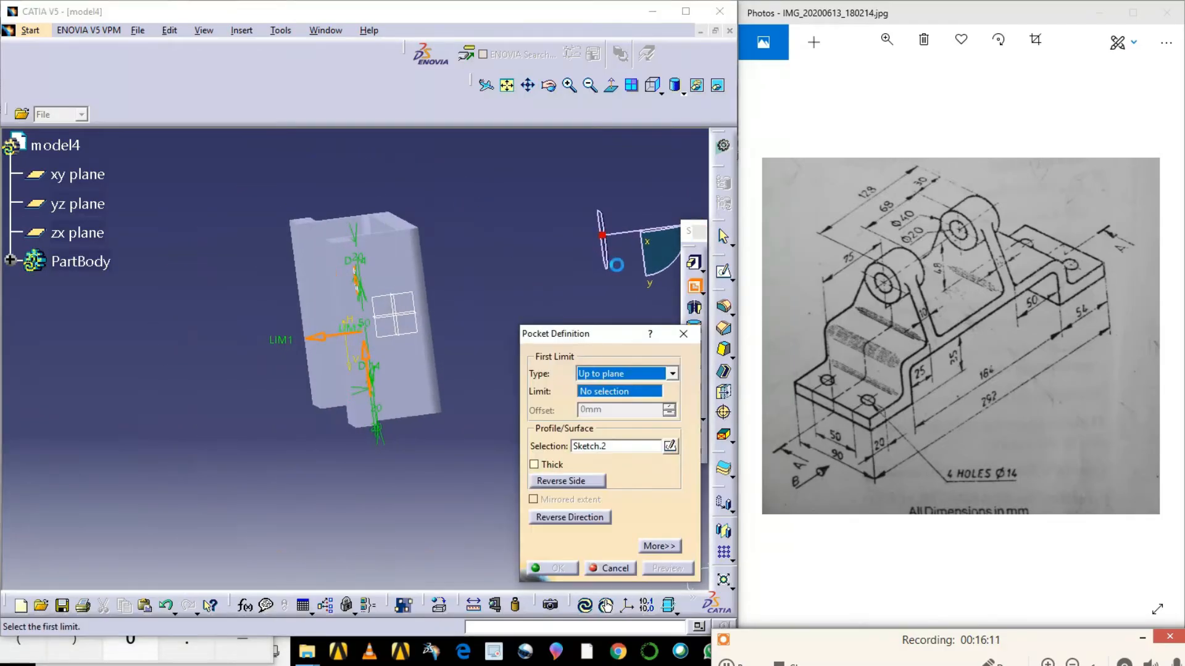
pyautogui.click(630, 373)
pyautogui.click(612, 401)
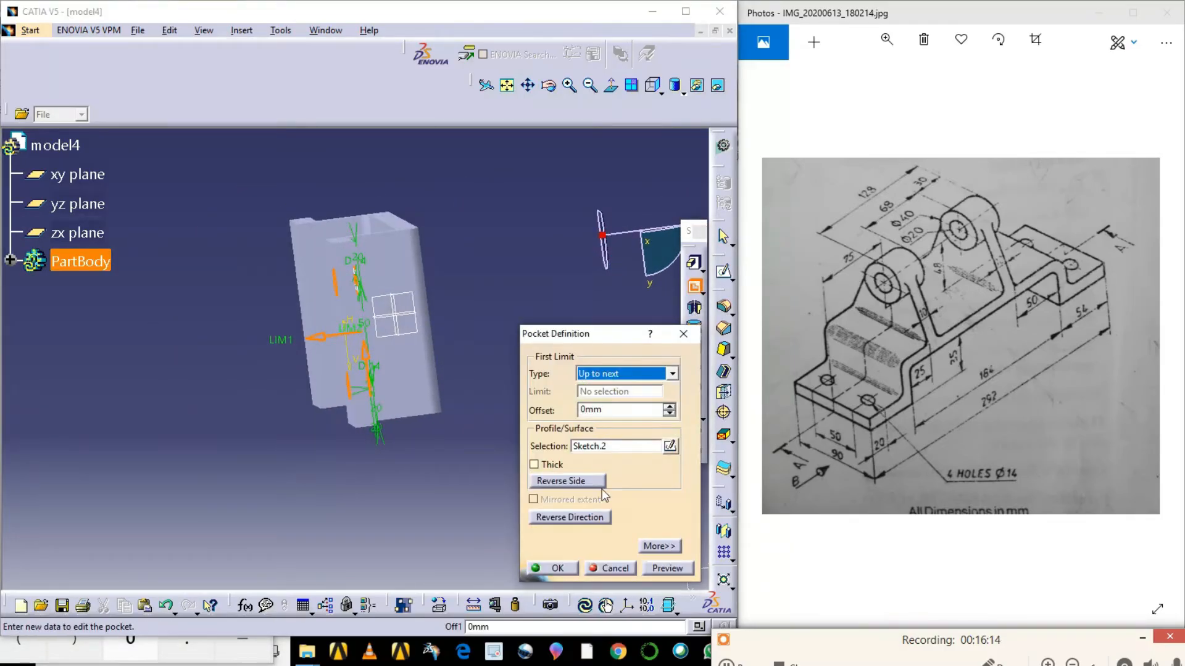
# - Preview the pocket and apply it to cut the two Ø14 holes through the foot
pyautogui.click(667, 569)
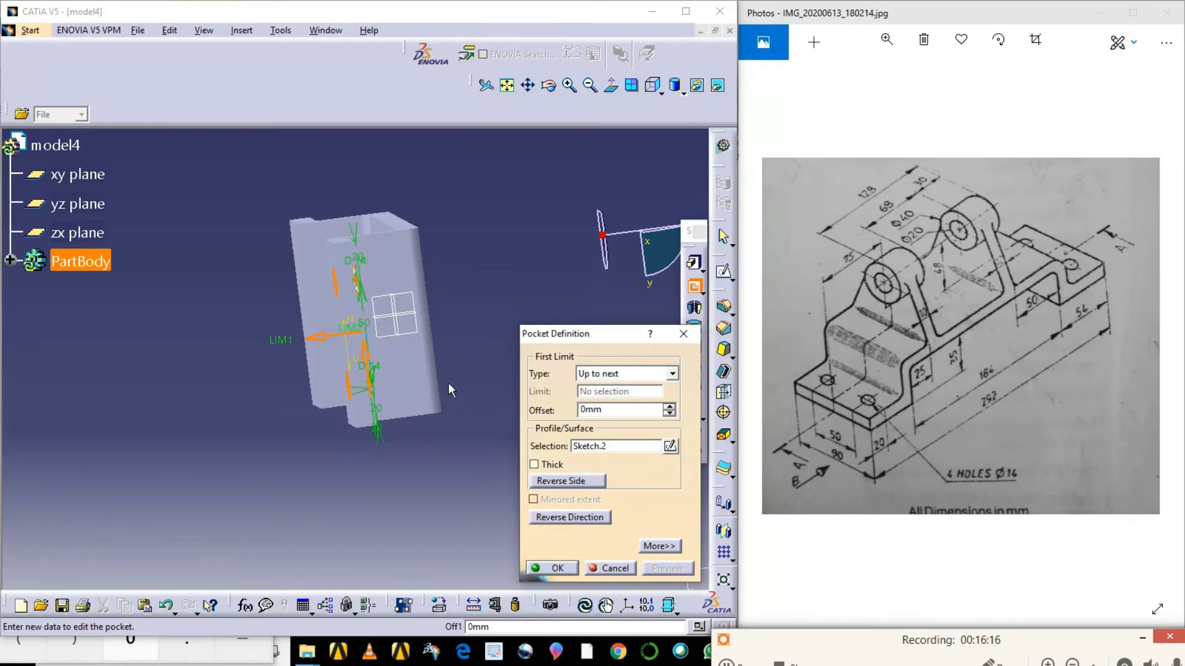
pyautogui.click(540, 93)
pyautogui.moveTo(487, 161); pyautogui.dragTo(336, 385)
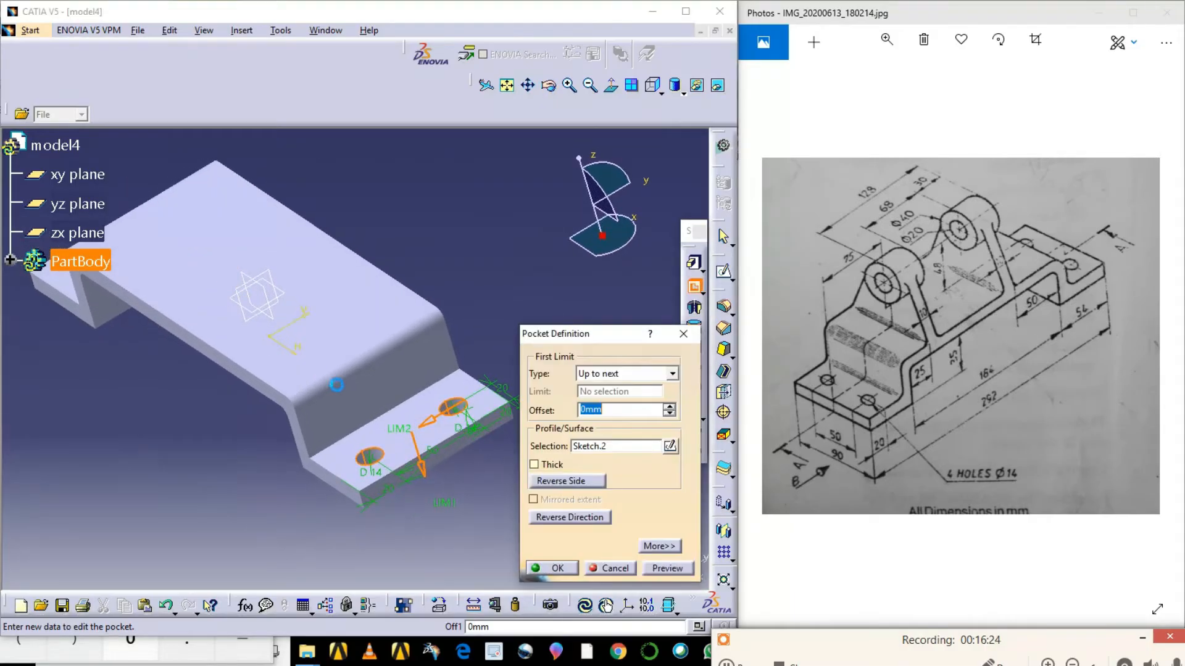
pyautogui.click(556, 570)
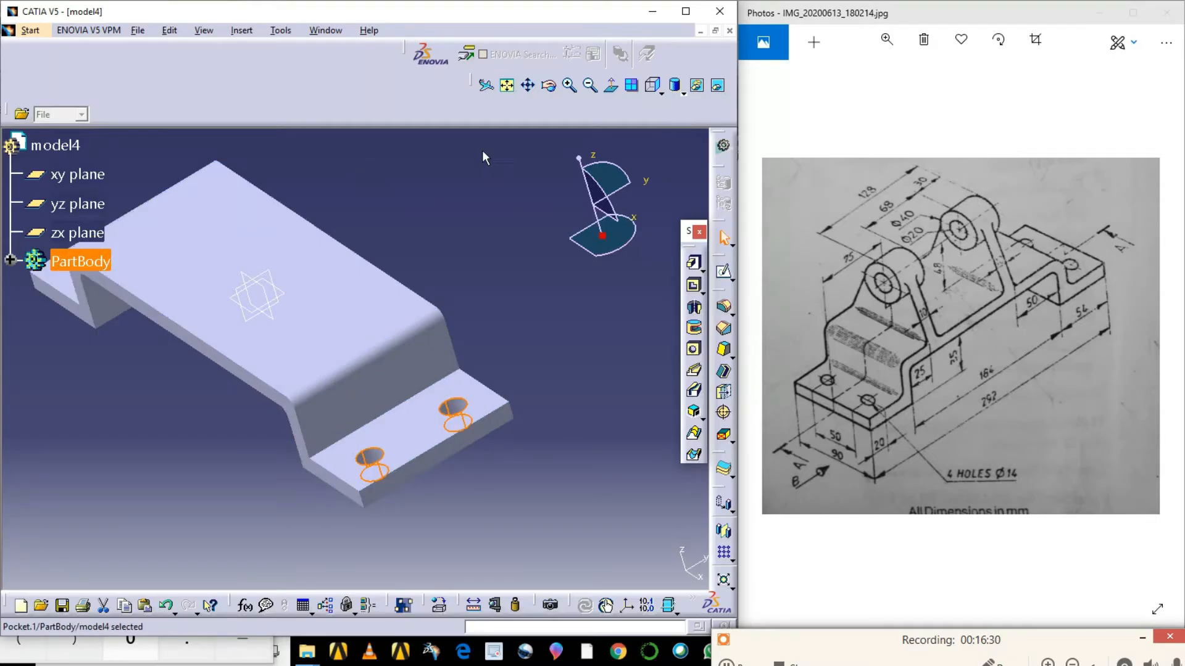
pyautogui.moveTo(442, 246); pyautogui.dragTo(553, 287, button='middle')
pyautogui.click(547, 89)
pyautogui.moveTo(364, 229); pyautogui.dragTo(396, 209)
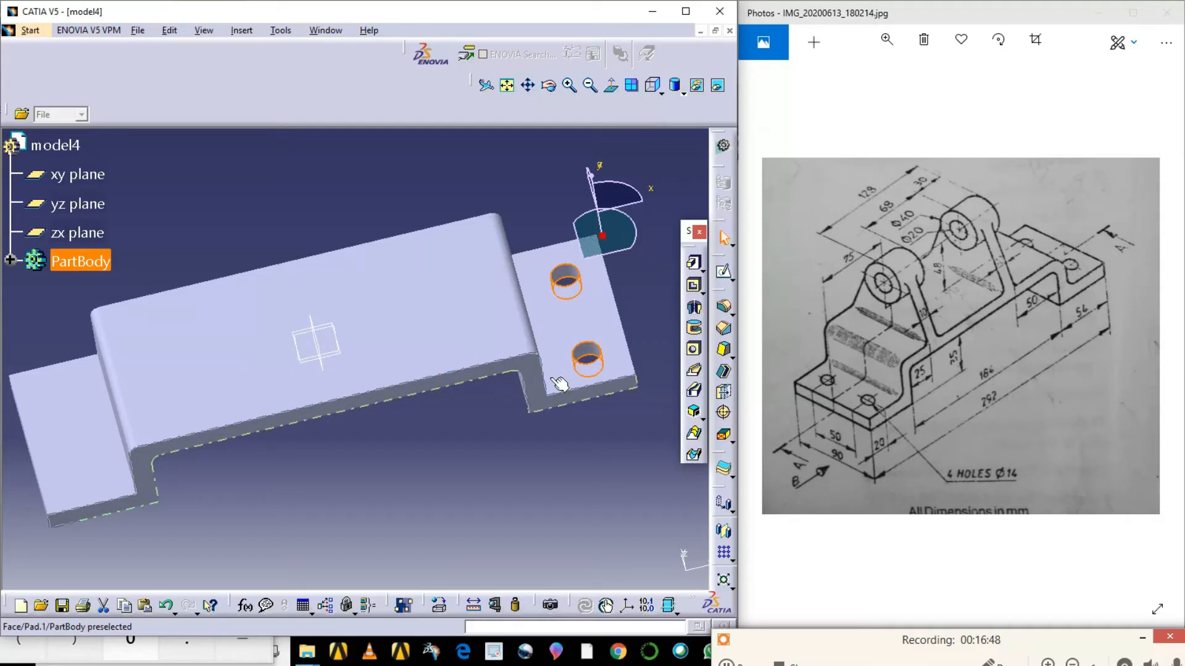
pyautogui.click(725, 537)
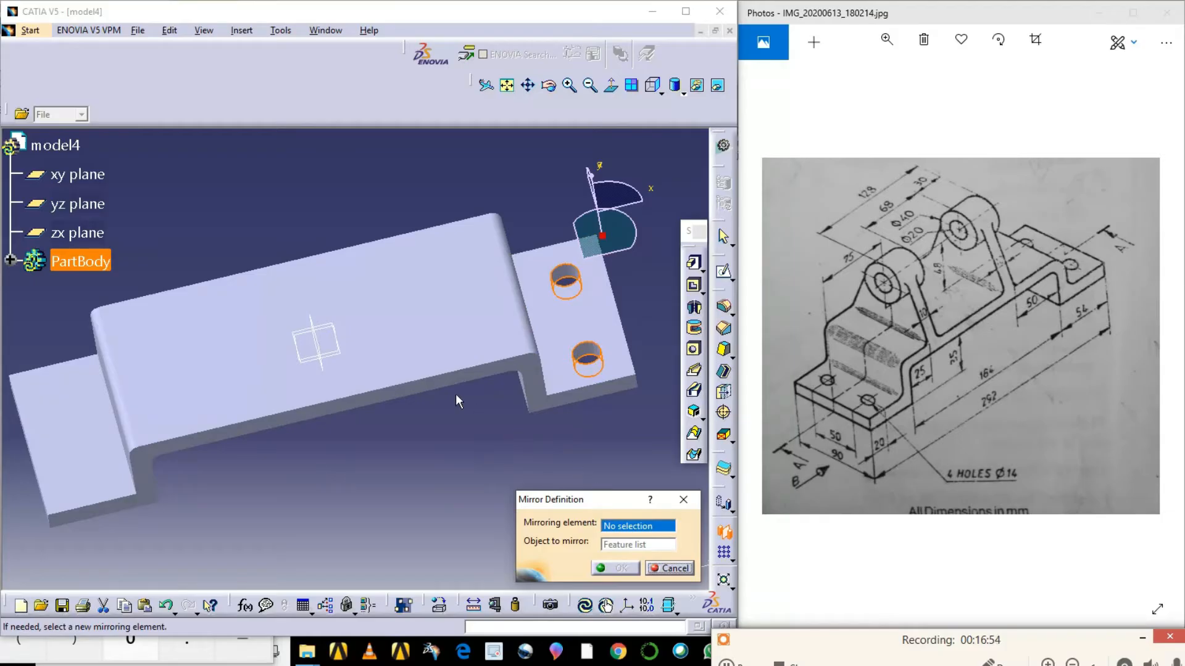
pyautogui.click(313, 339)
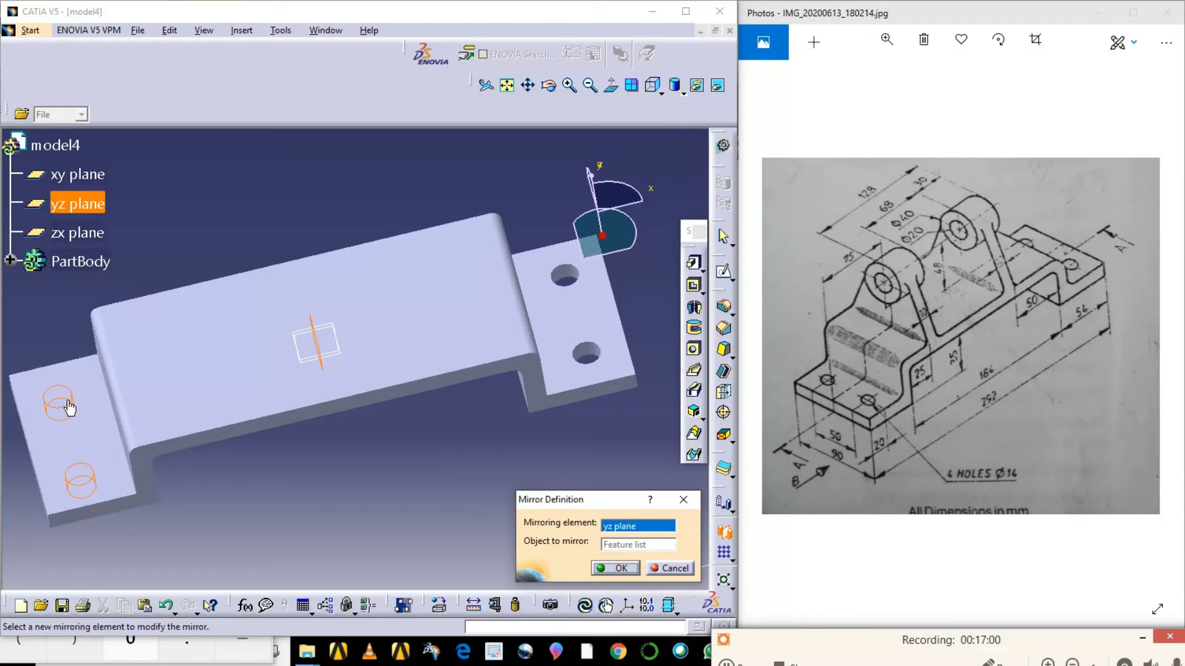
pyautogui.click(323, 476)
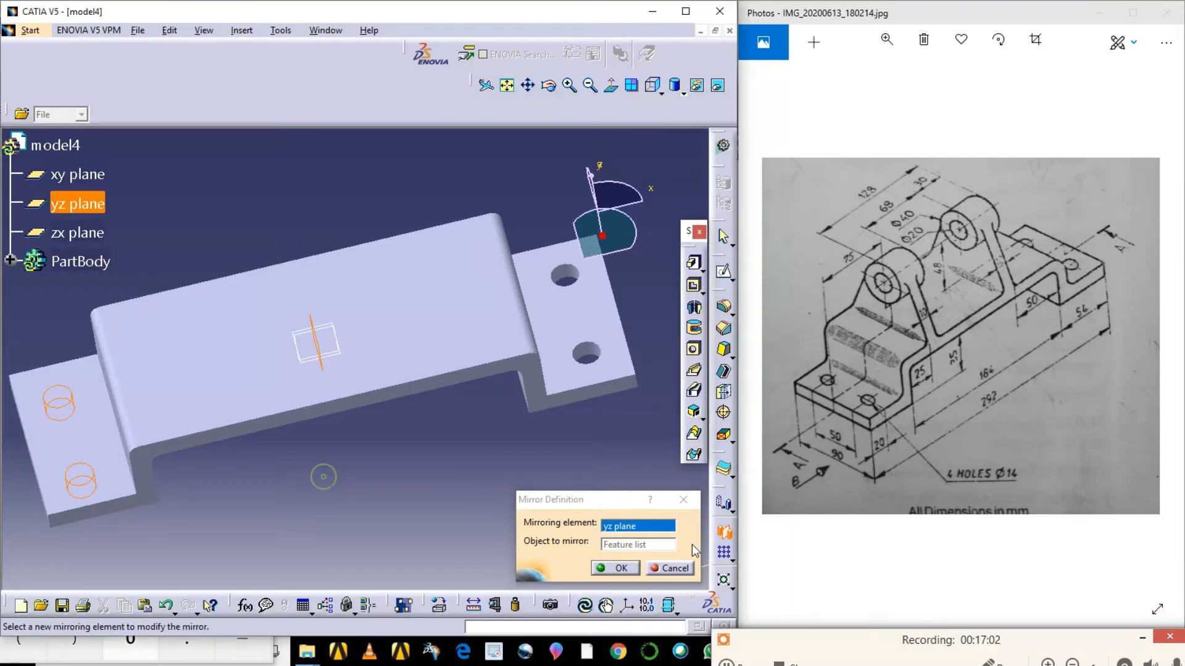
pyautogui.click(674, 568)
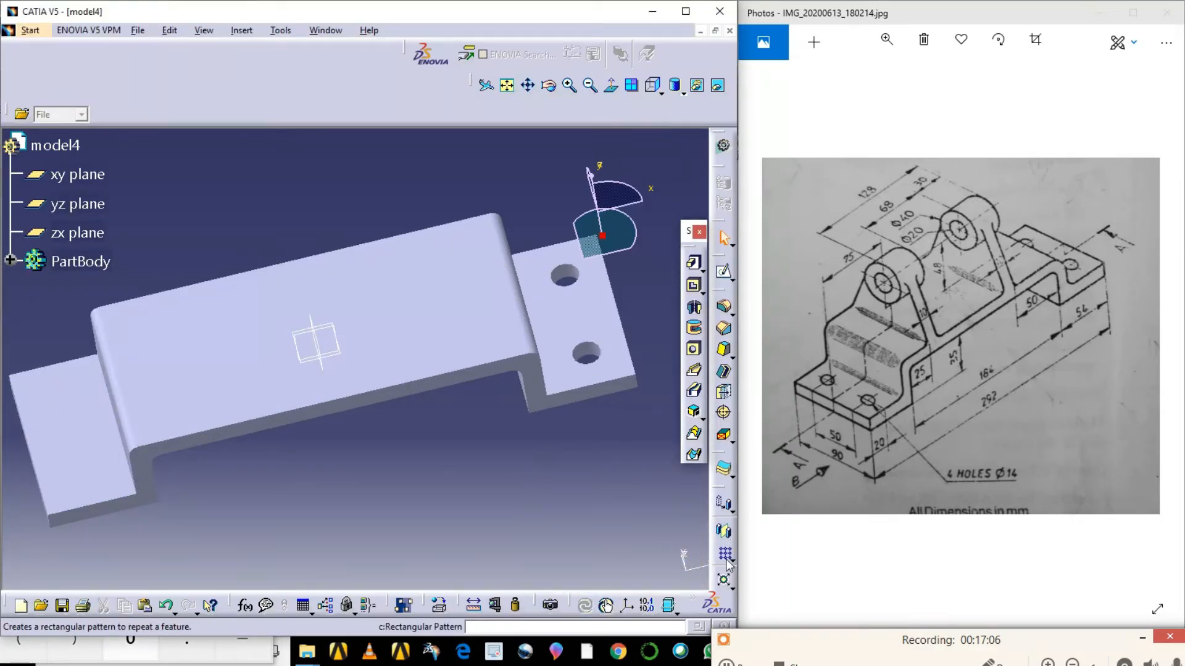
# - Mirror the two-hole pocket about the yz plane onto the opposite foot
pyautogui.click(725, 534)
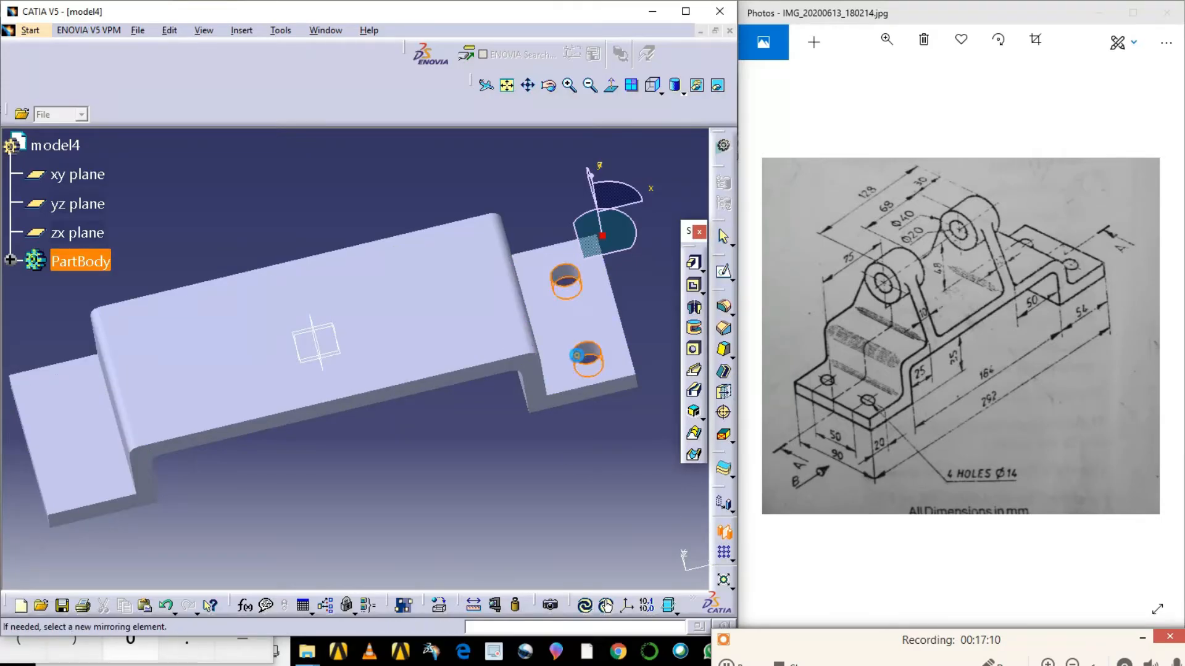
pyautogui.click(316, 345)
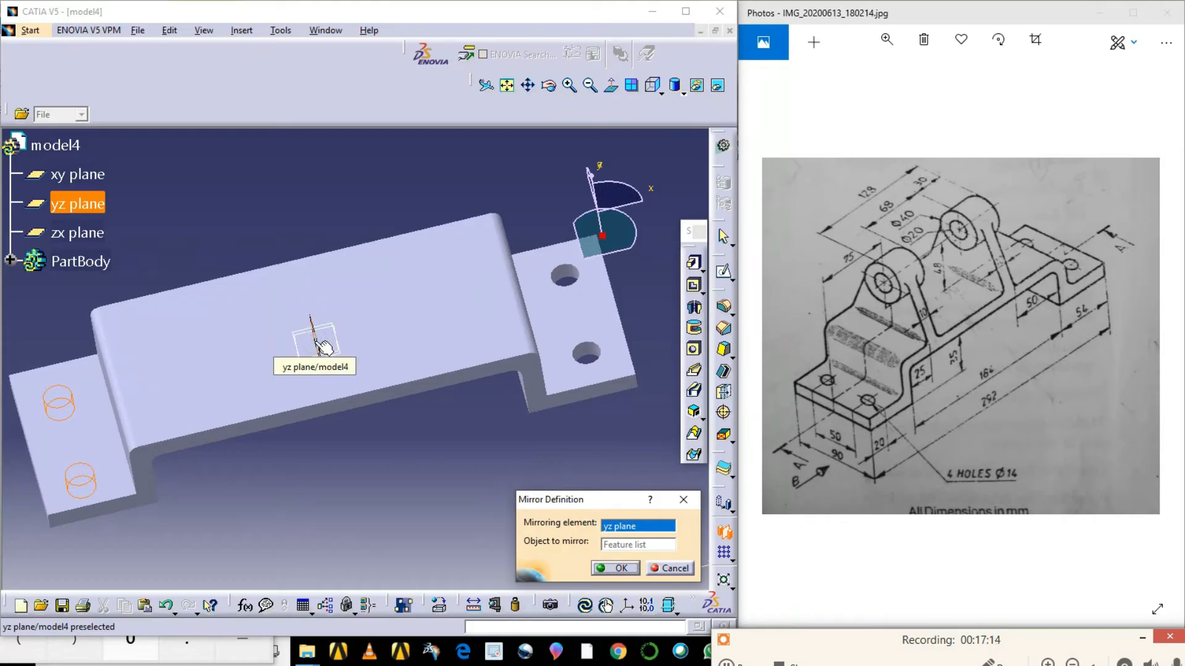
pyautogui.click(618, 568)
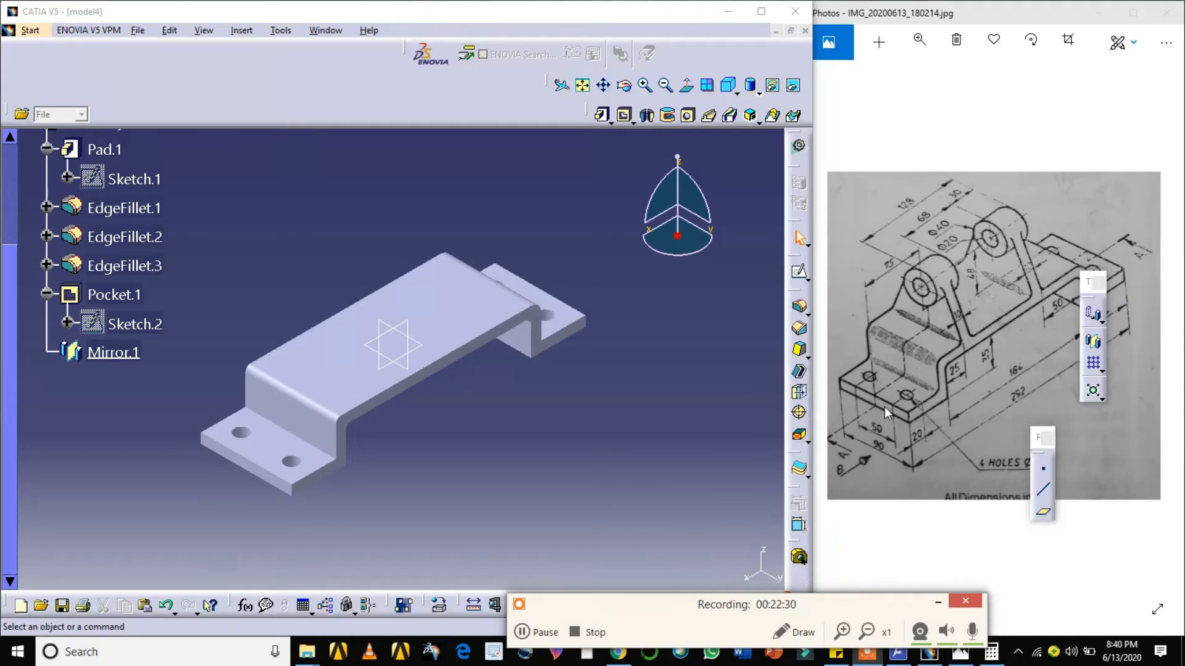
# - Enlarge the reference drawing to examine the boss and support dimensions, and restore its window beside the model
pyautogui.click(1133, 13)
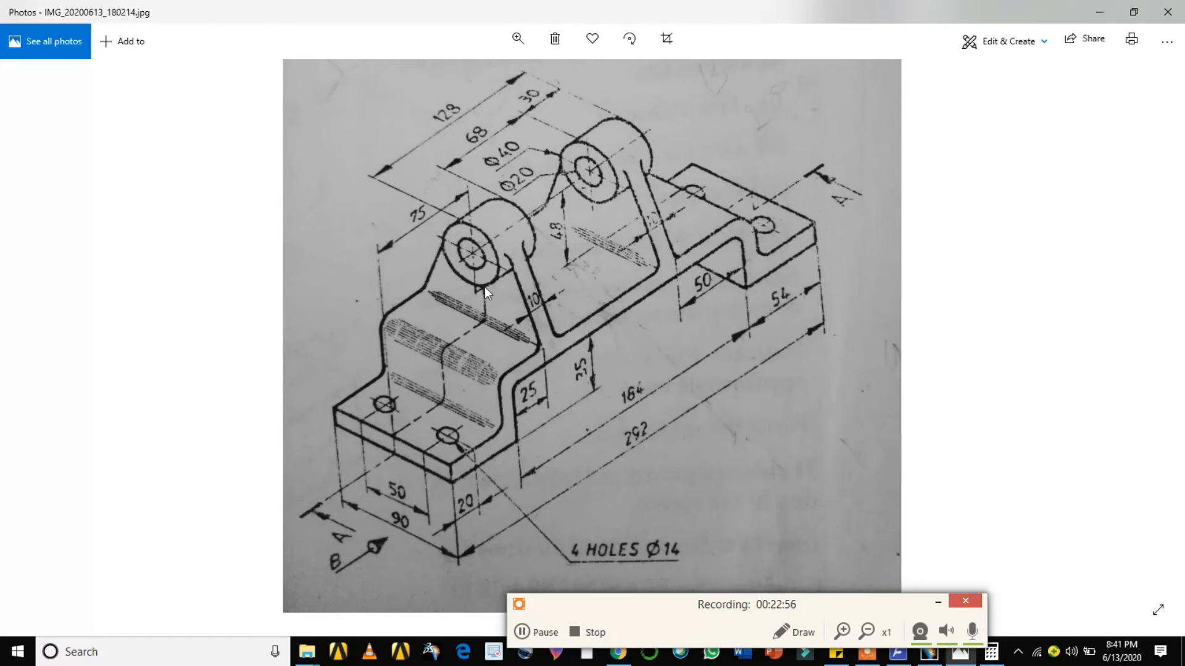
pyautogui.click(1133, 12)
pyautogui.click(614, 415)
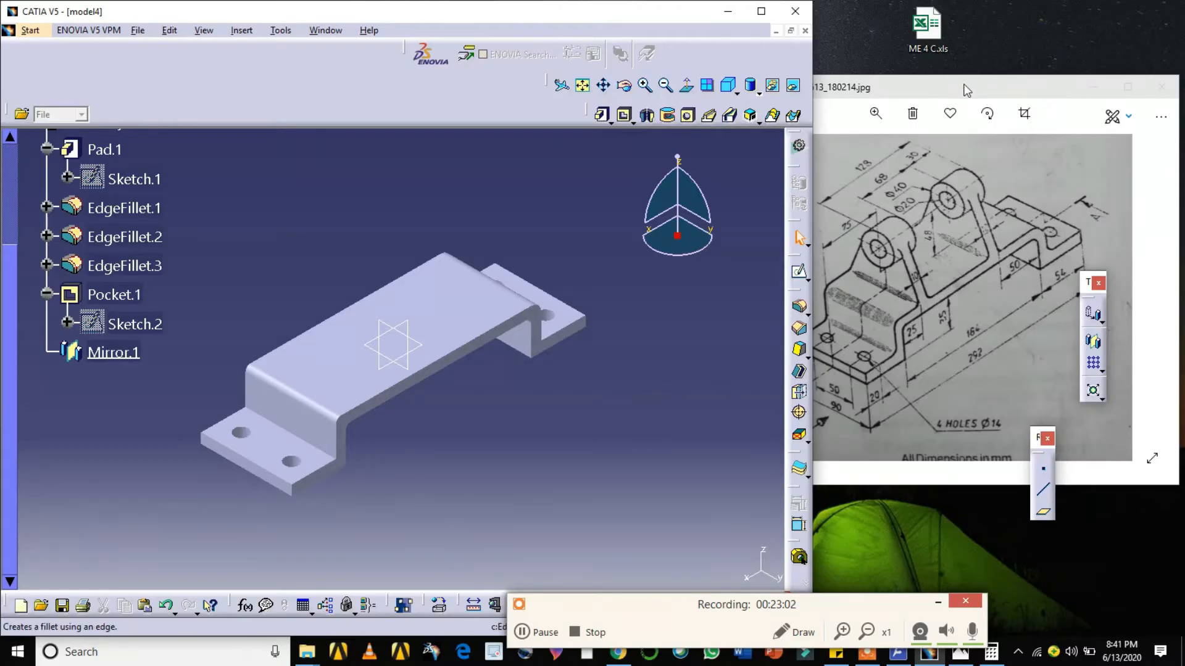
pyautogui.moveTo(963, 89); pyautogui.dragTo(988, 90)
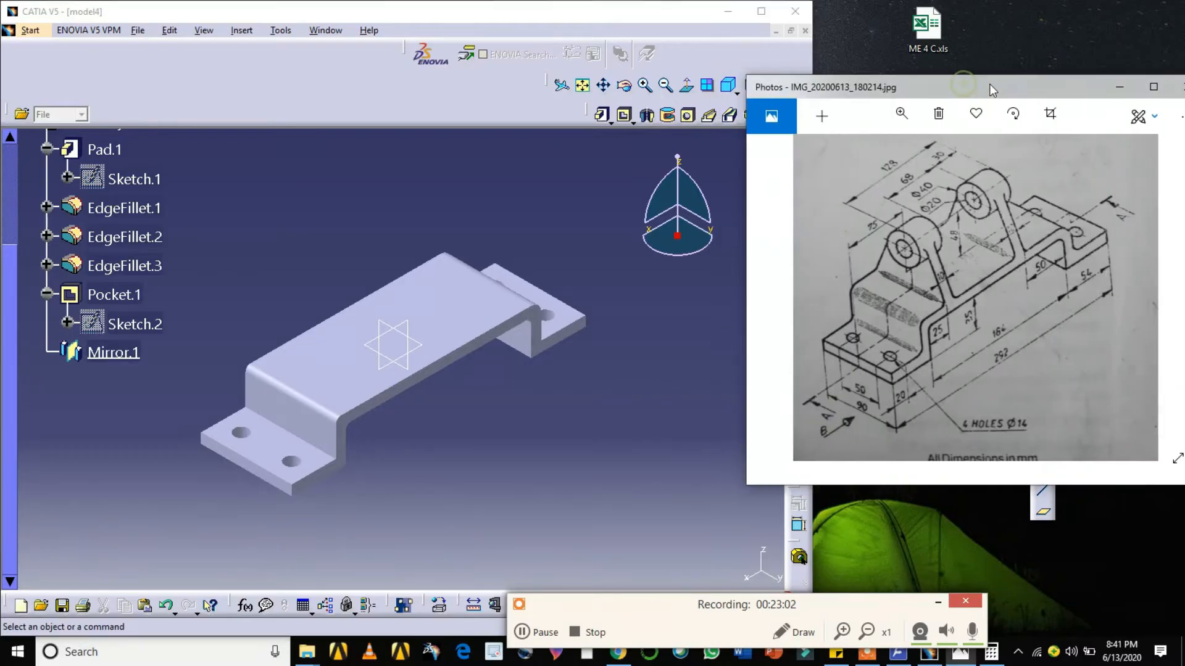
# - Create a reference plane offset 90 mm inward from the outer end face of the near foot
pyautogui.click(263, 475)
pyautogui.click(265, 476)
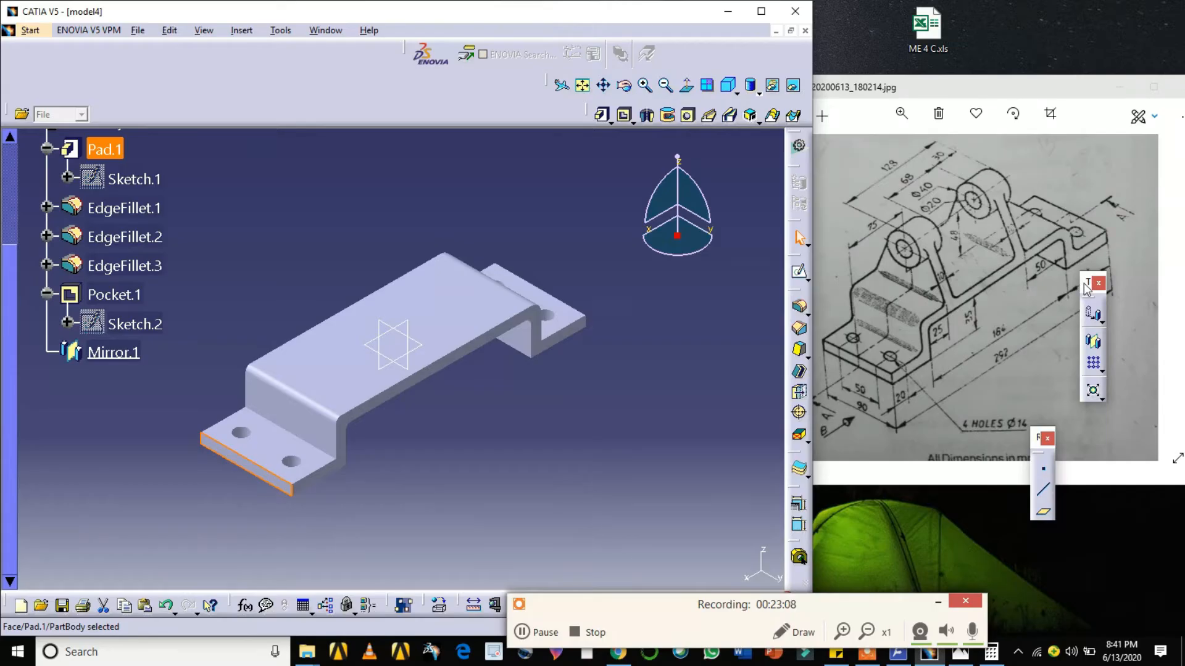
pyautogui.moveTo(1086, 282); pyautogui.dragTo(719, 299)
pyautogui.moveTo(1030, 446); pyautogui.dragTo(719, 467)
pyautogui.click(735, 537)
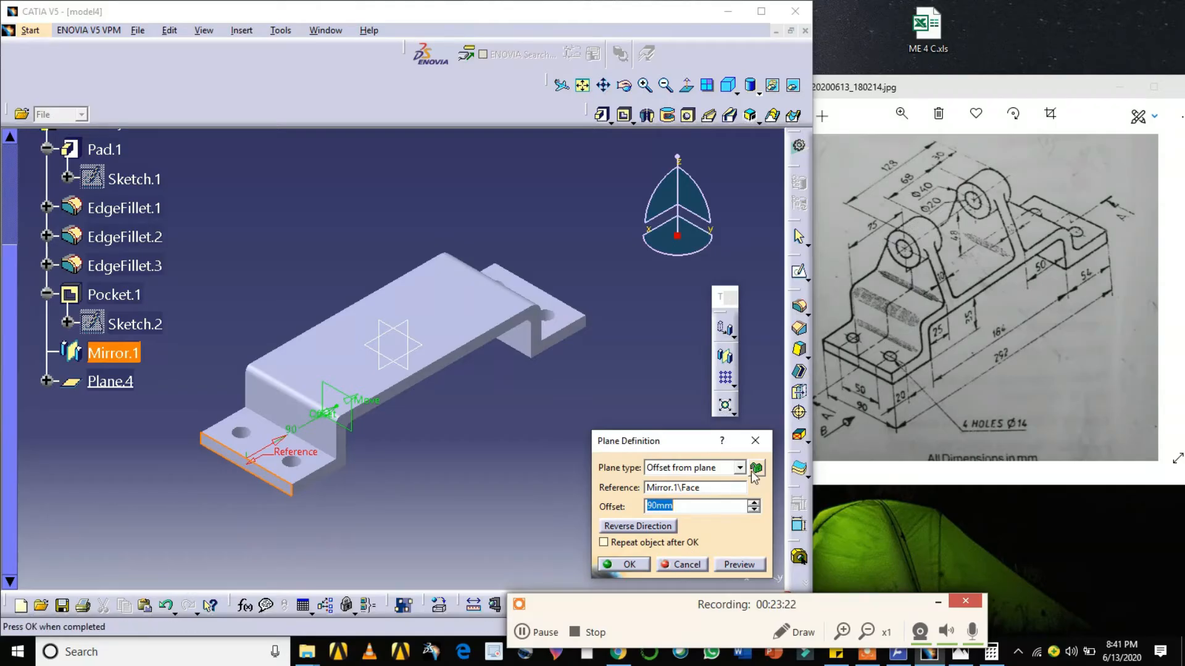
pyautogui.click(630, 565)
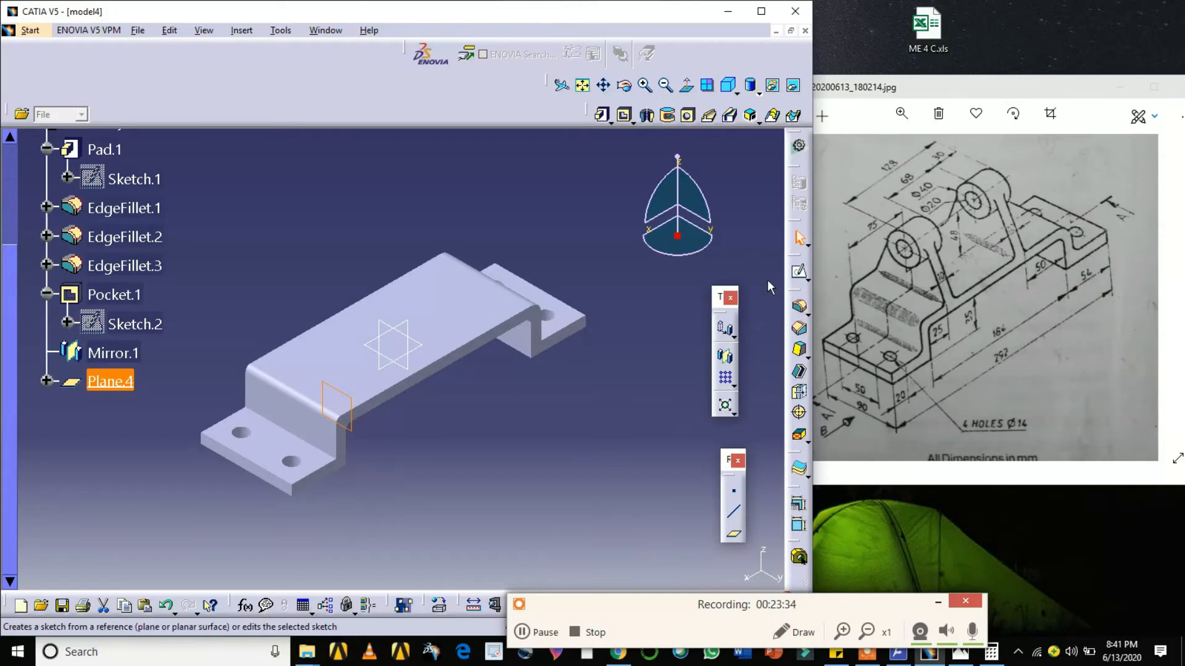
# - Open a sketch on the new offset plane and arrange the reference drawing side by side with the CATIA window
pyautogui.click(799, 272)
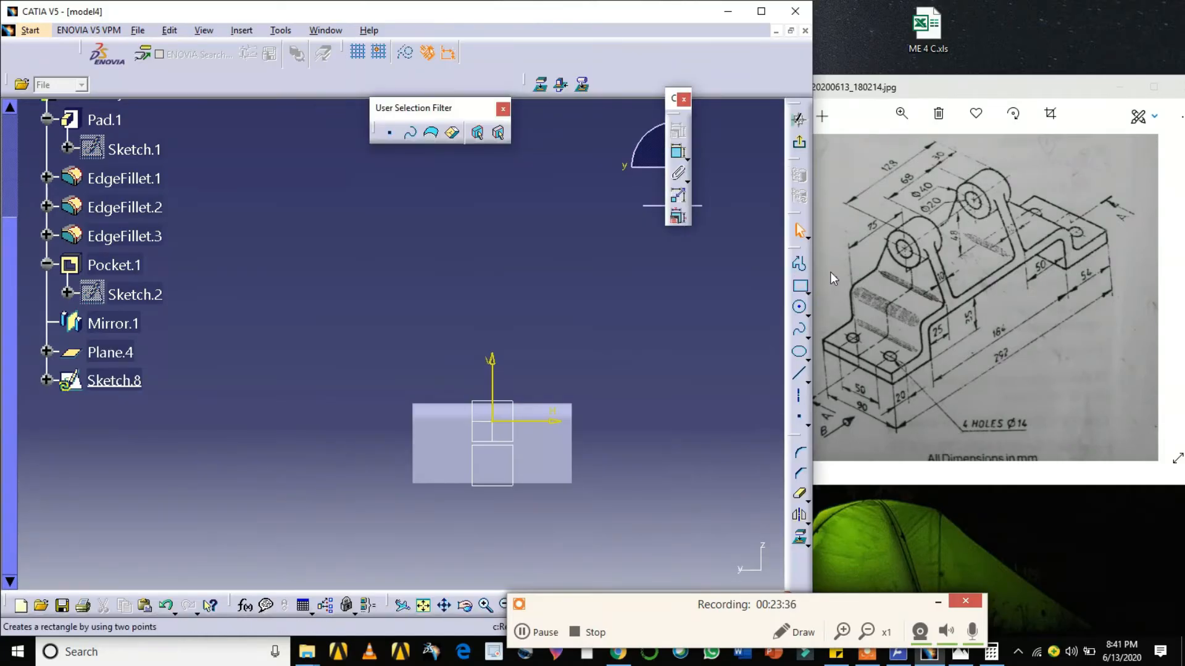
pyautogui.doubleClick(1039, 95)
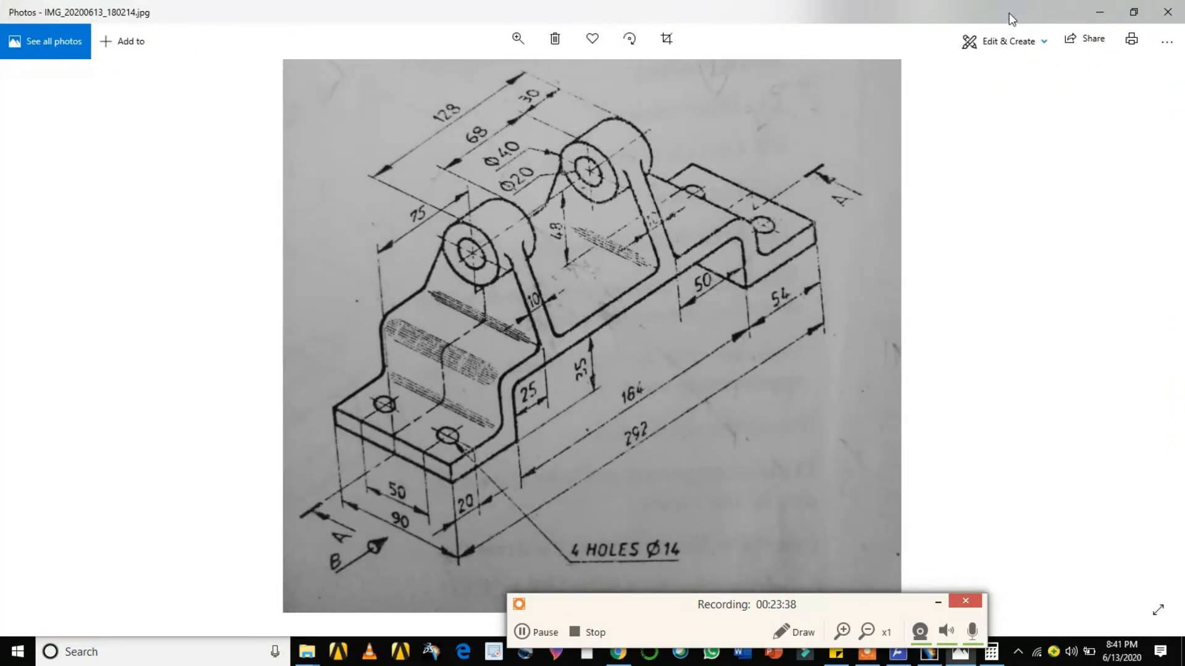
pyautogui.press('super+Right')
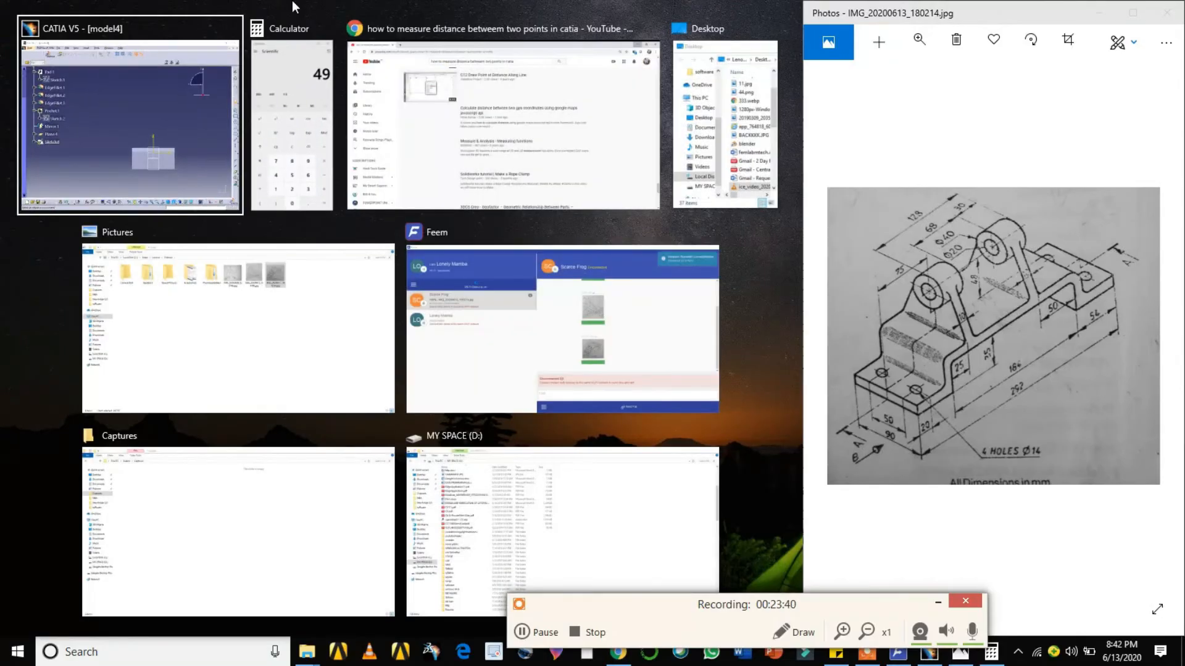
pyautogui.click(156, 83)
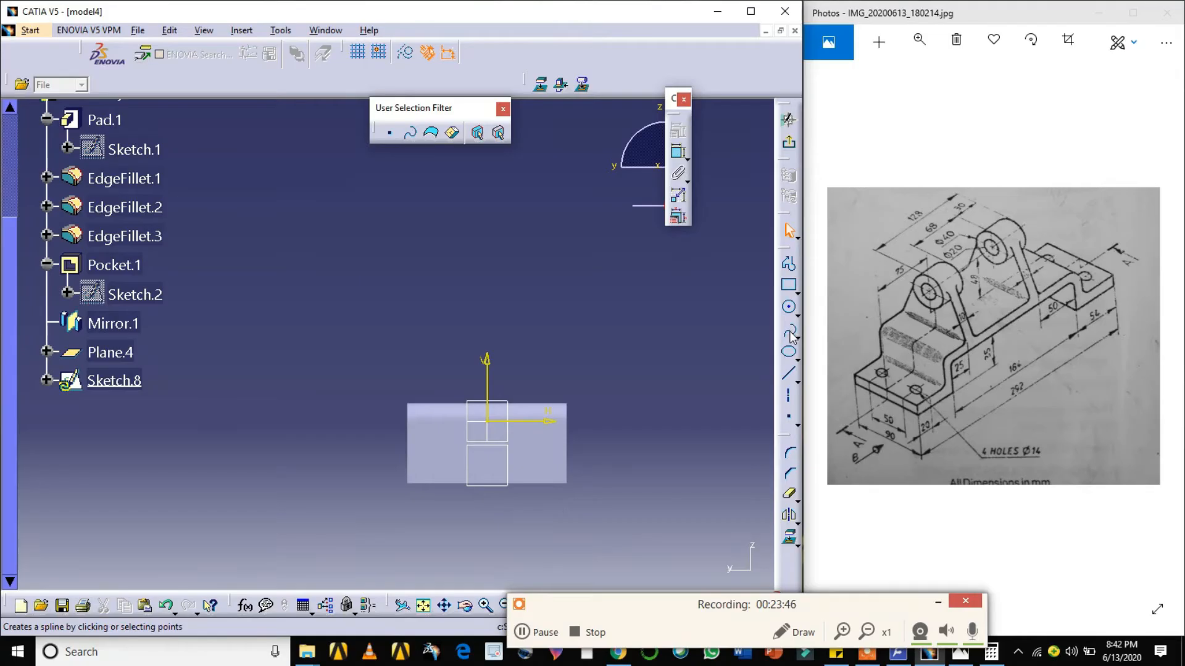
# - Sketch a horizontal line about 97 mm long just above the top edge of the base
pyautogui.click(789, 374)
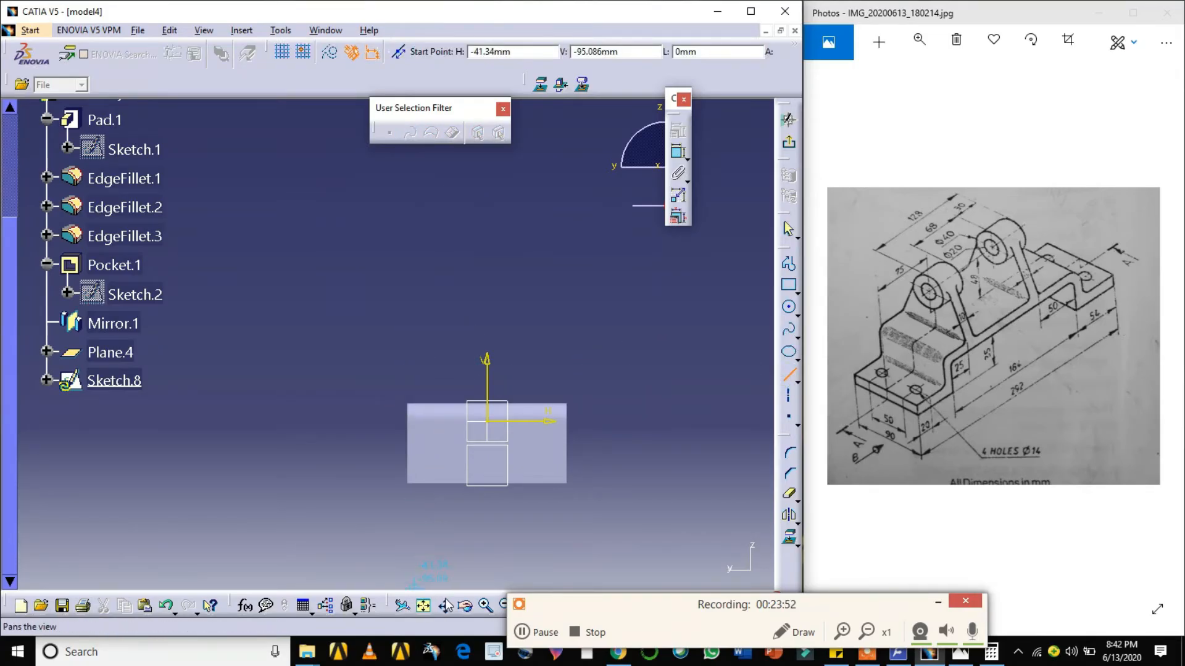
pyautogui.moveTo(594, 604); pyautogui.dragTo(694, 660)
pyautogui.click(487, 605)
pyautogui.click(488, 606)
pyautogui.click(488, 606)
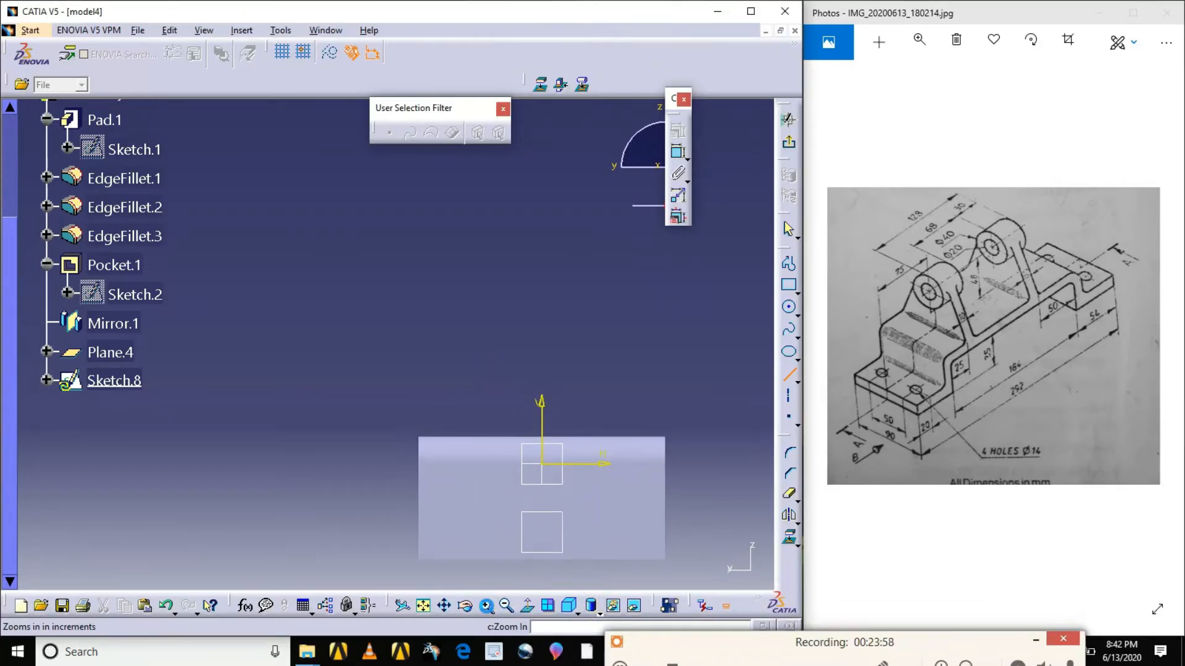
pyautogui.click(446, 605)
pyautogui.moveTo(455, 492)
pyautogui.mouseDown()
pyautogui.moveTo(408, 487)
pyautogui.moveTo(338, 402)
pyautogui.mouseUp()
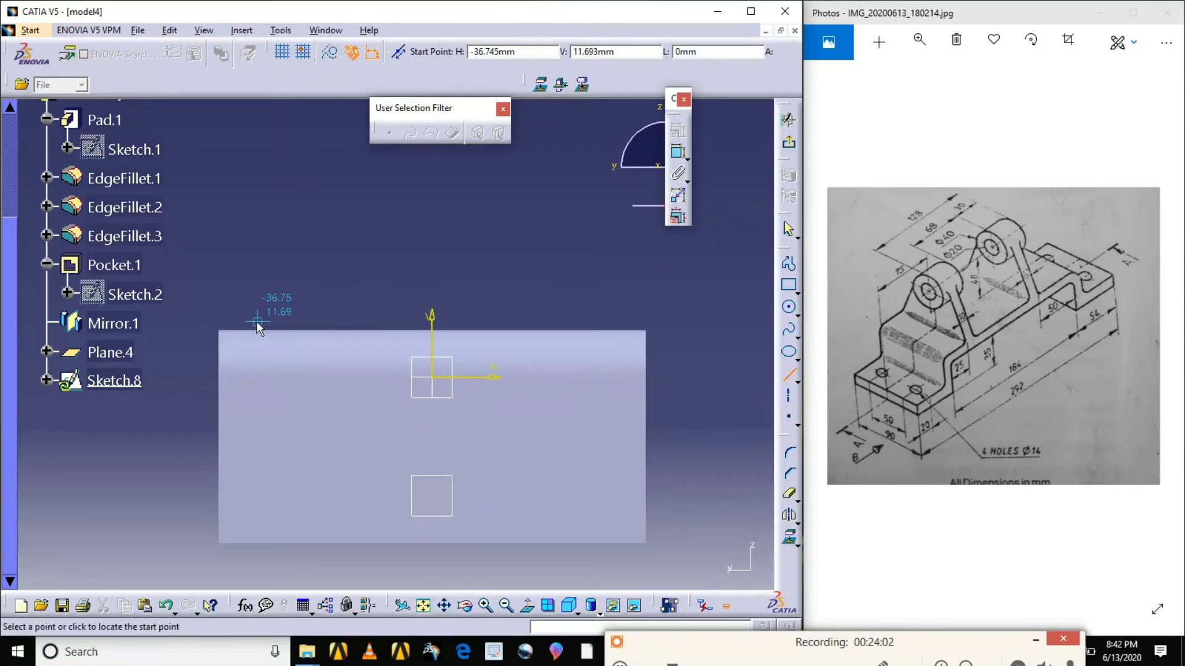
pyautogui.click(207, 317)
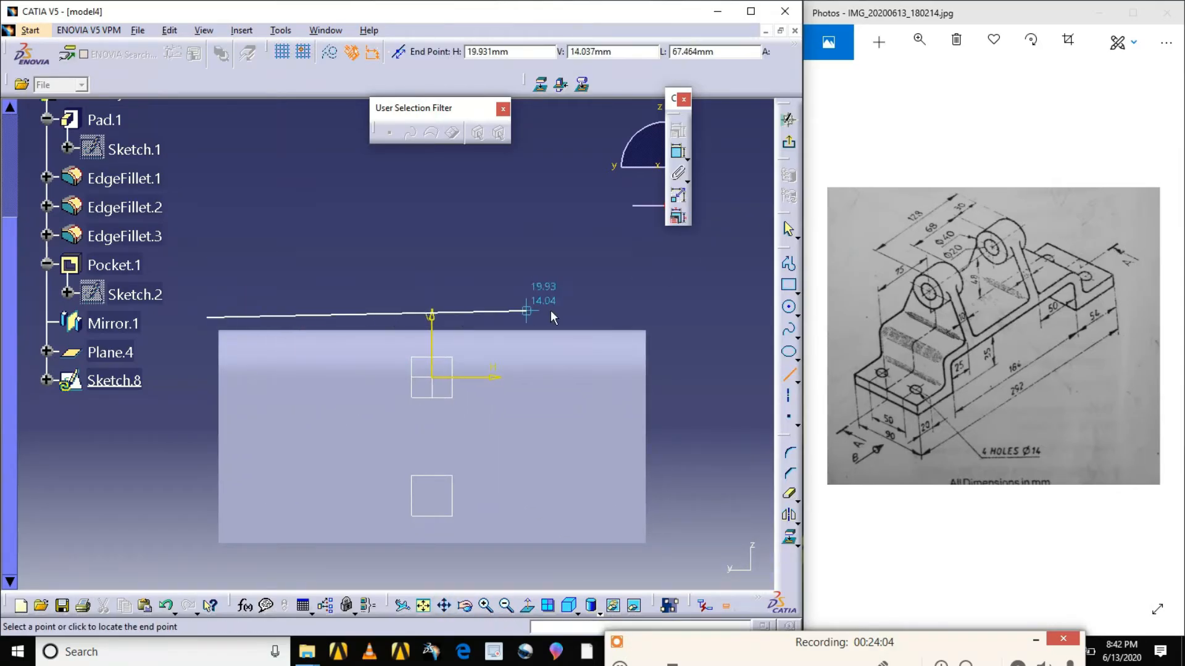
pyautogui.click(667, 319)
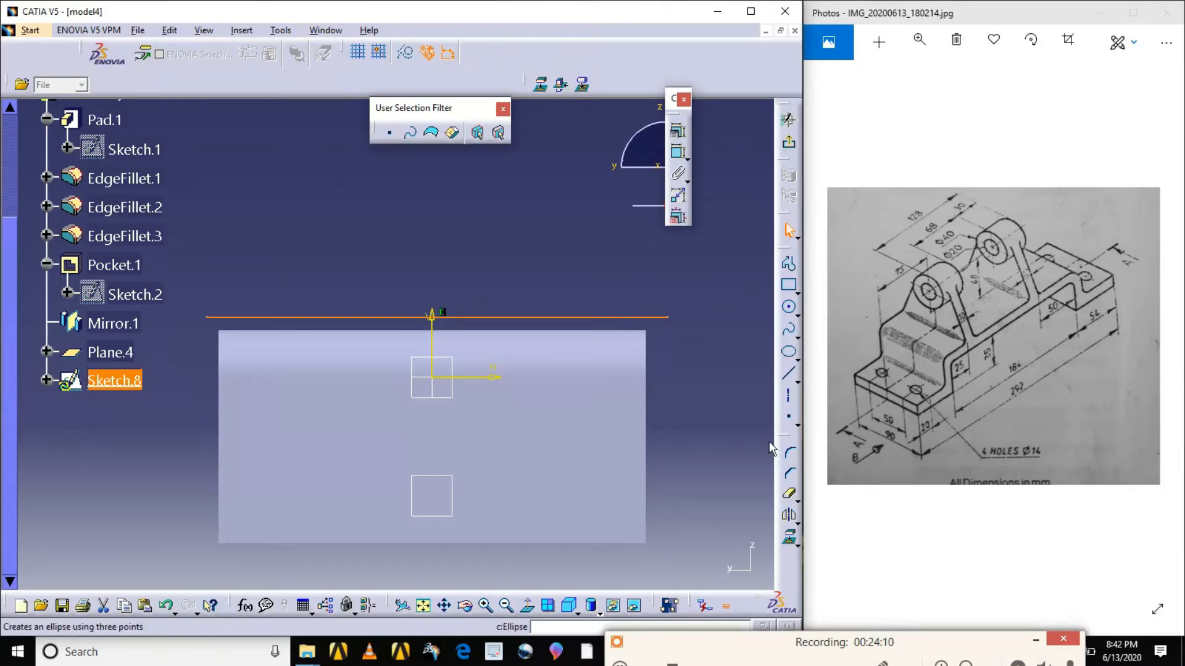
# - Dimension the horizontal line's length and set it to 90 mm
pyautogui.click(678, 152)
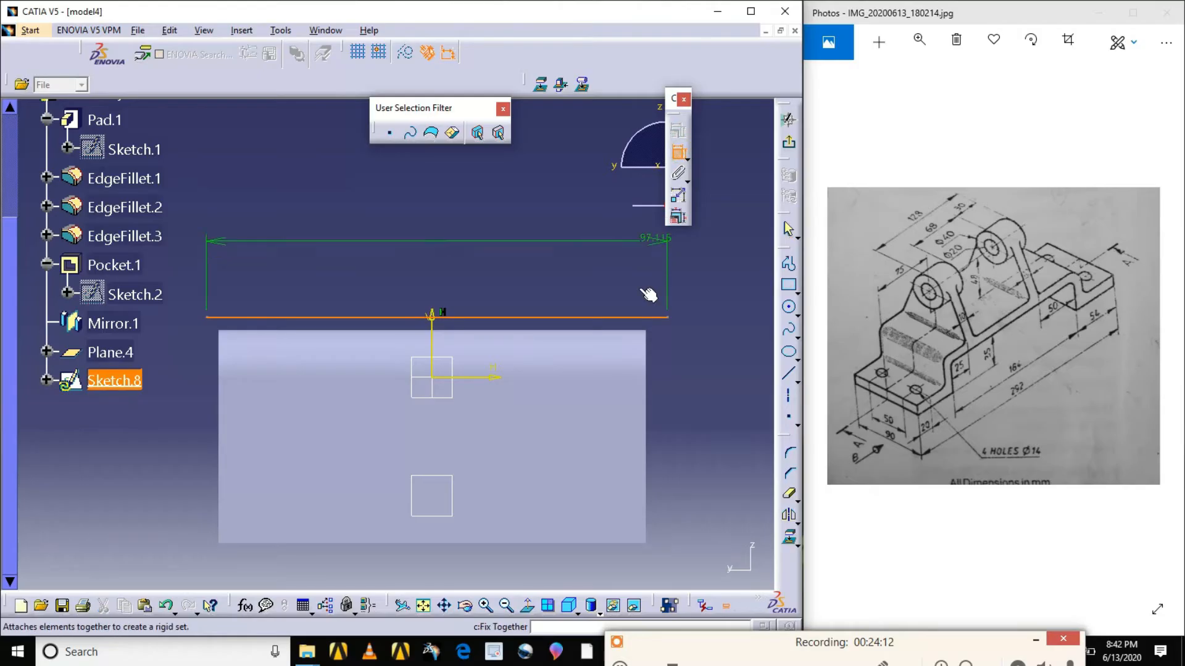
pyautogui.click(488, 263)
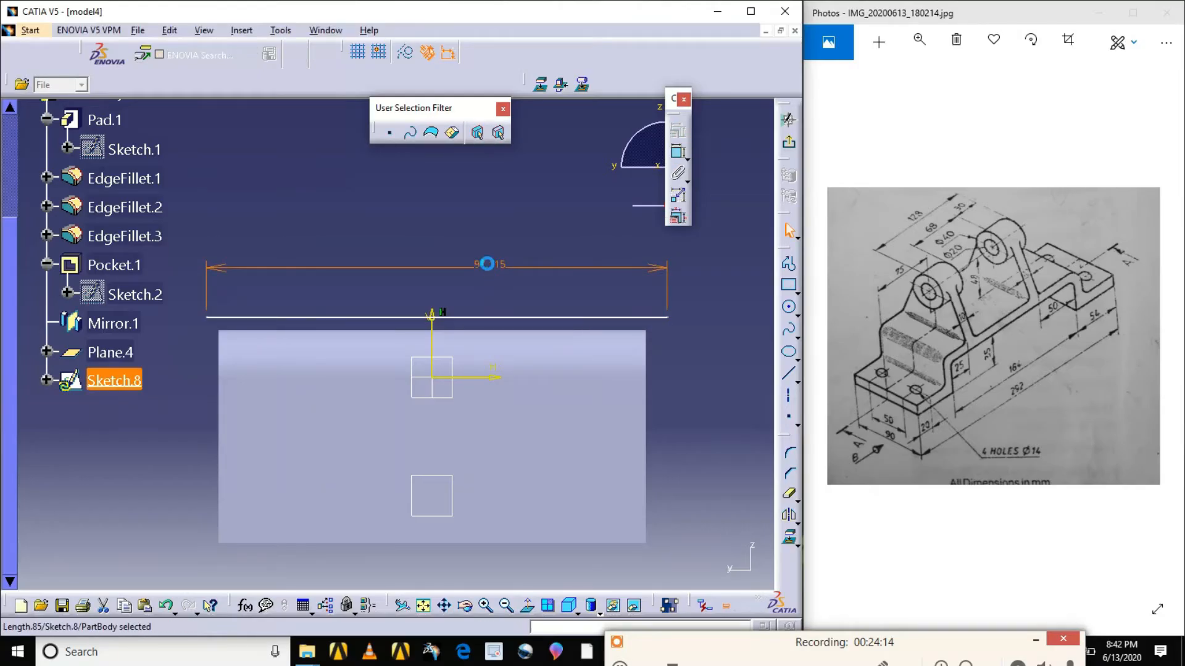
pyautogui.doubleClick(487, 264)
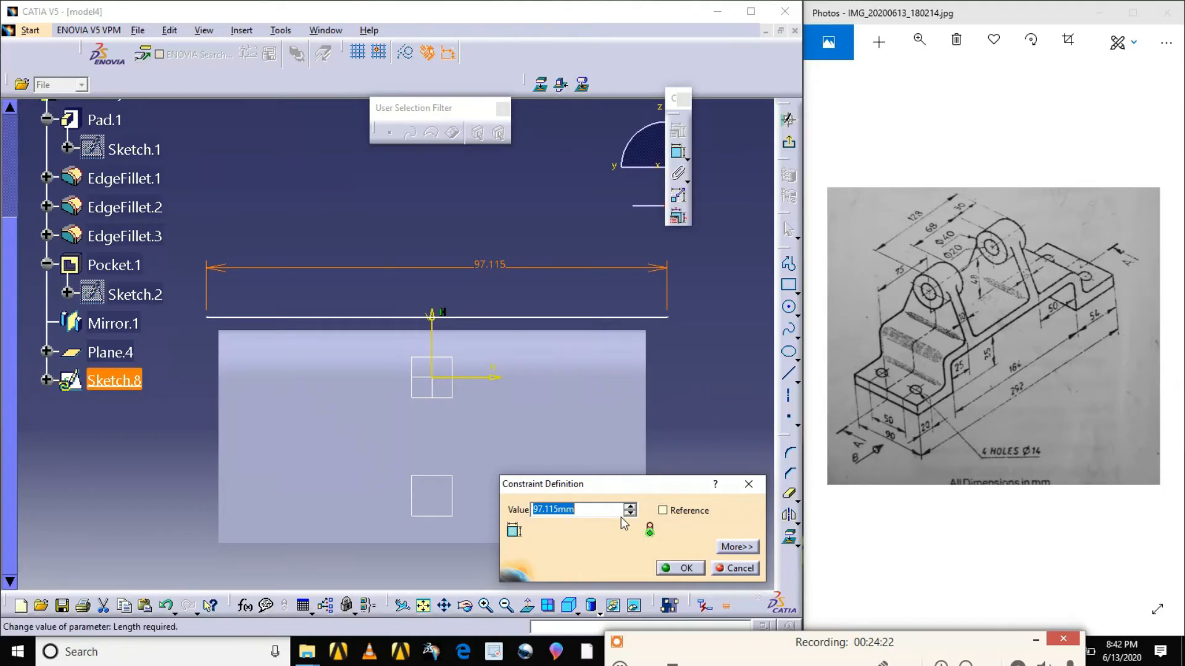
pyautogui.write('90')
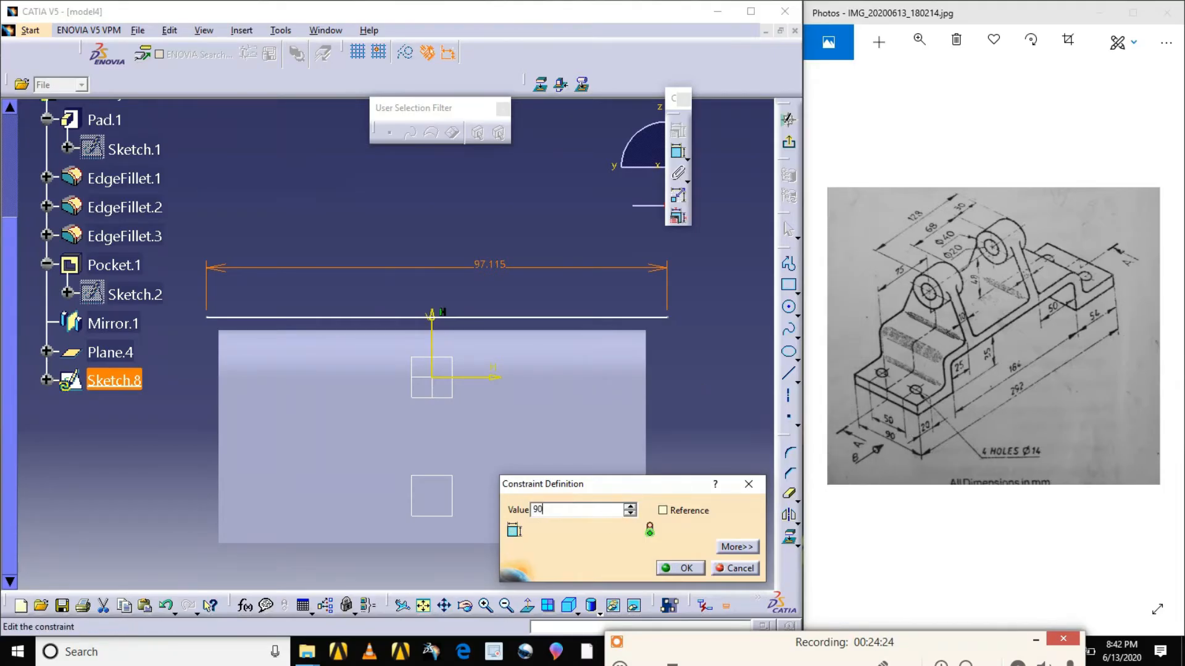
pyautogui.press('Return')
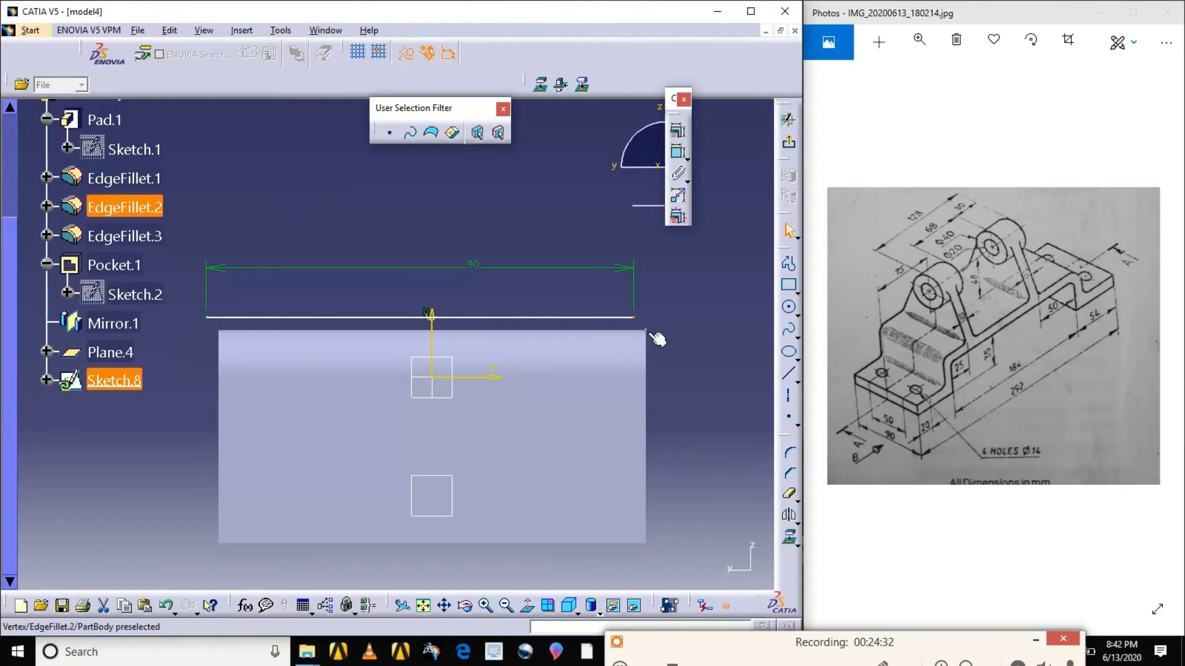
# - Constrain the line's right endpoint to be coincident with the base's upper right corner vertex
pyautogui.click(679, 130)
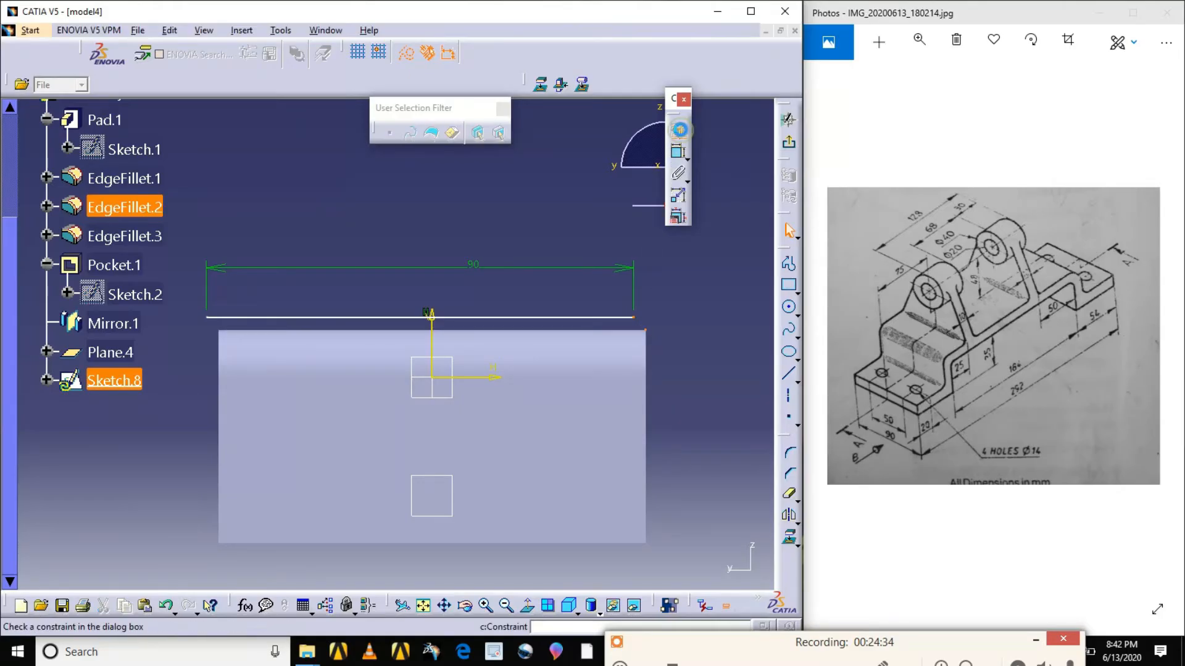
pyautogui.click(698, 427)
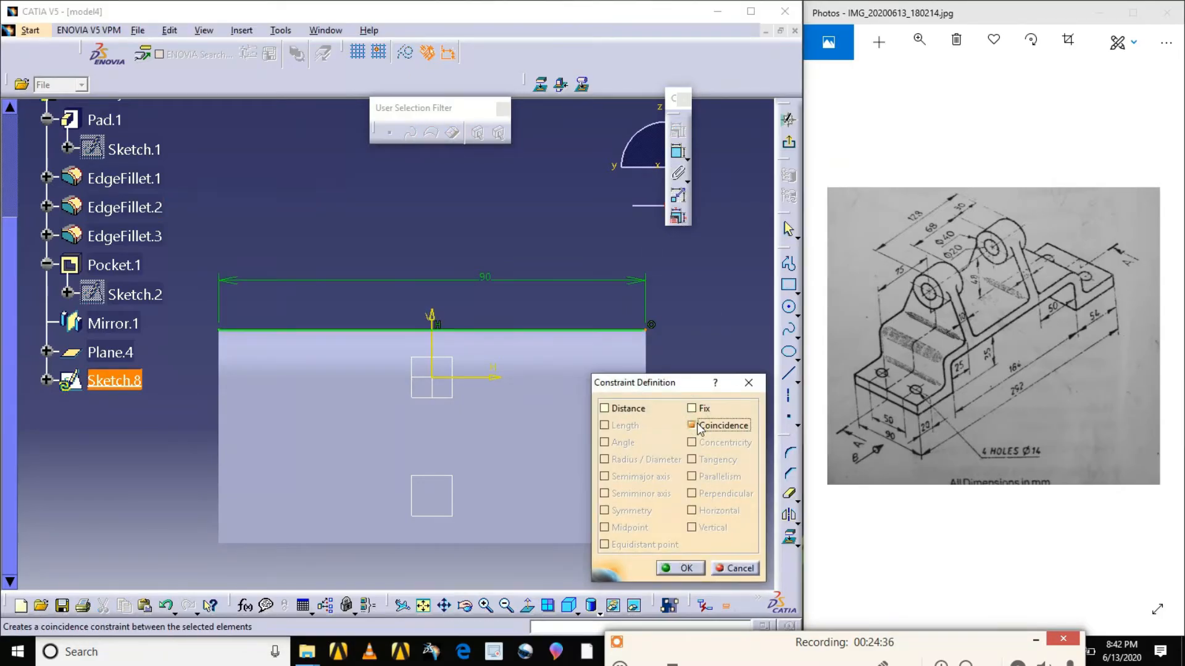
pyautogui.click(679, 566)
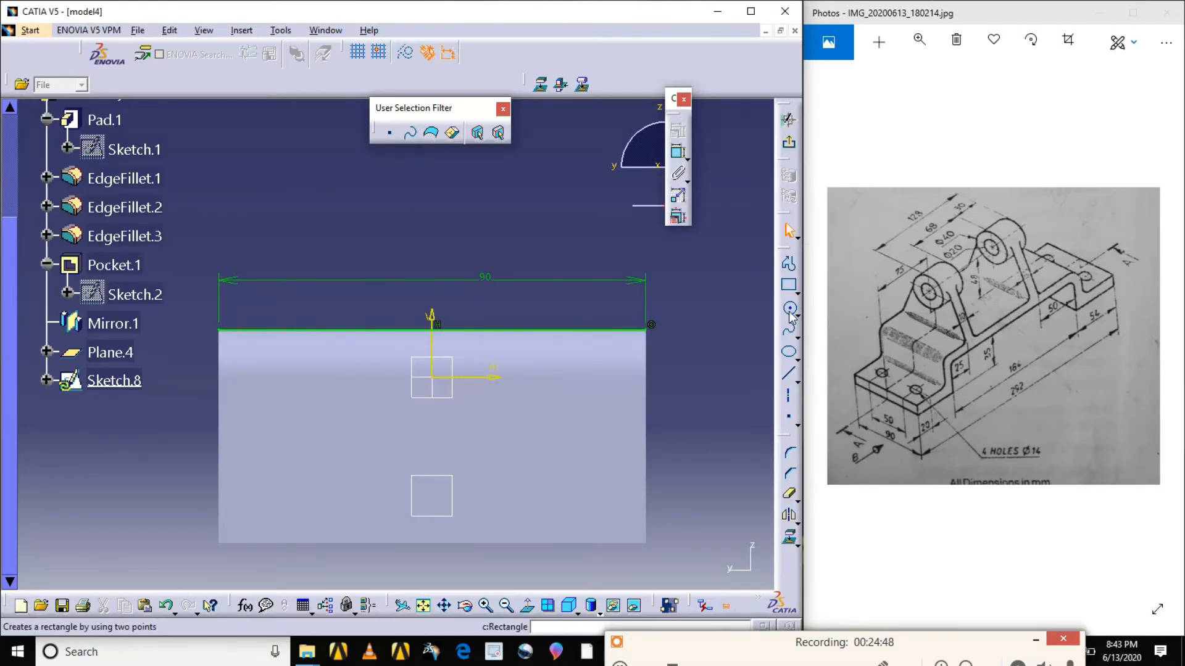
# - Dock the selection filter toolbar and sketch an outer and a smaller inner circle sharing a centre on the vertical axis above the line
pyautogui.moveTo(452, 101); pyautogui.dragTo(571, 49)
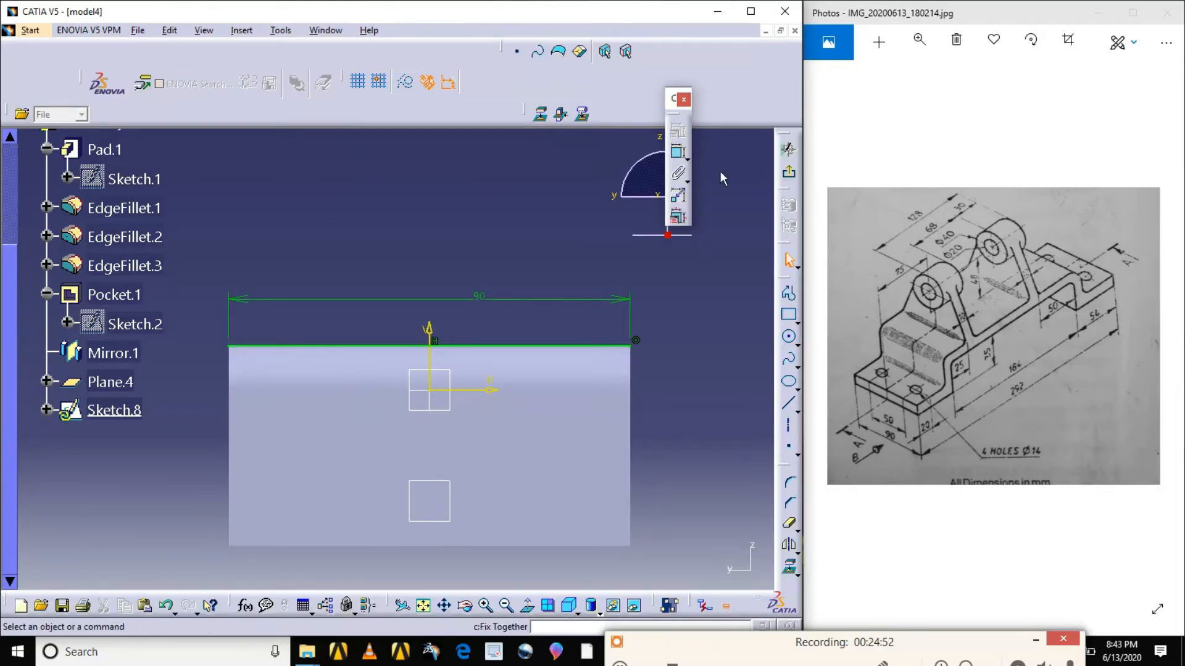
pyautogui.click(789, 336)
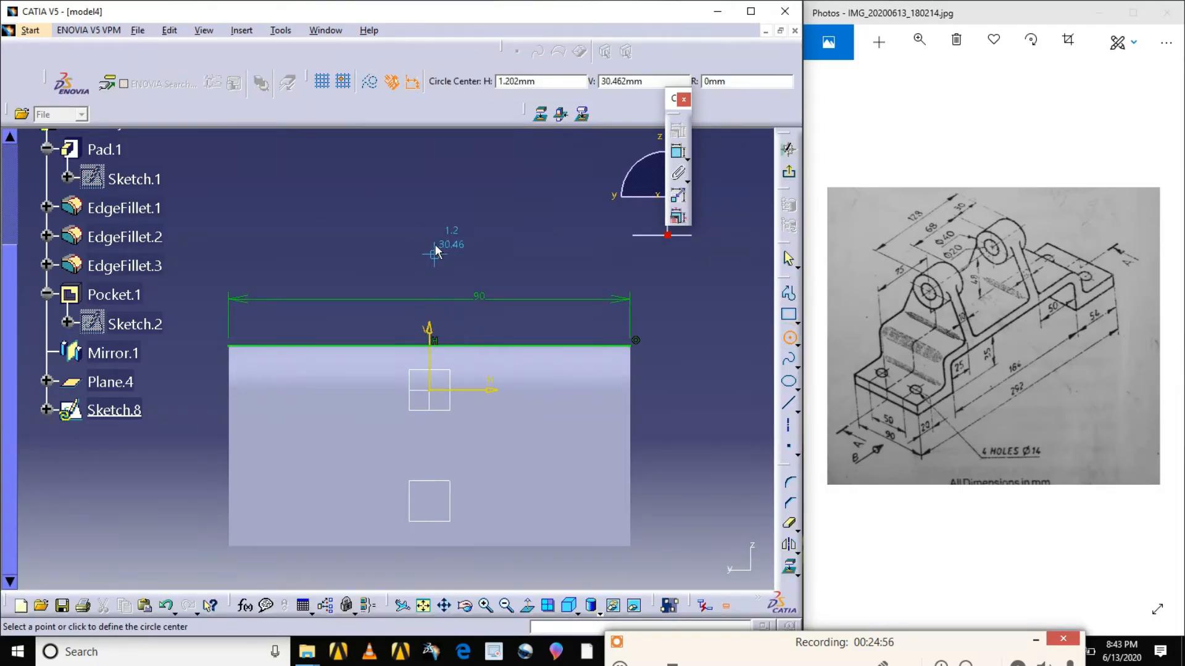
pyautogui.click(430, 174)
pyautogui.click(477, 176)
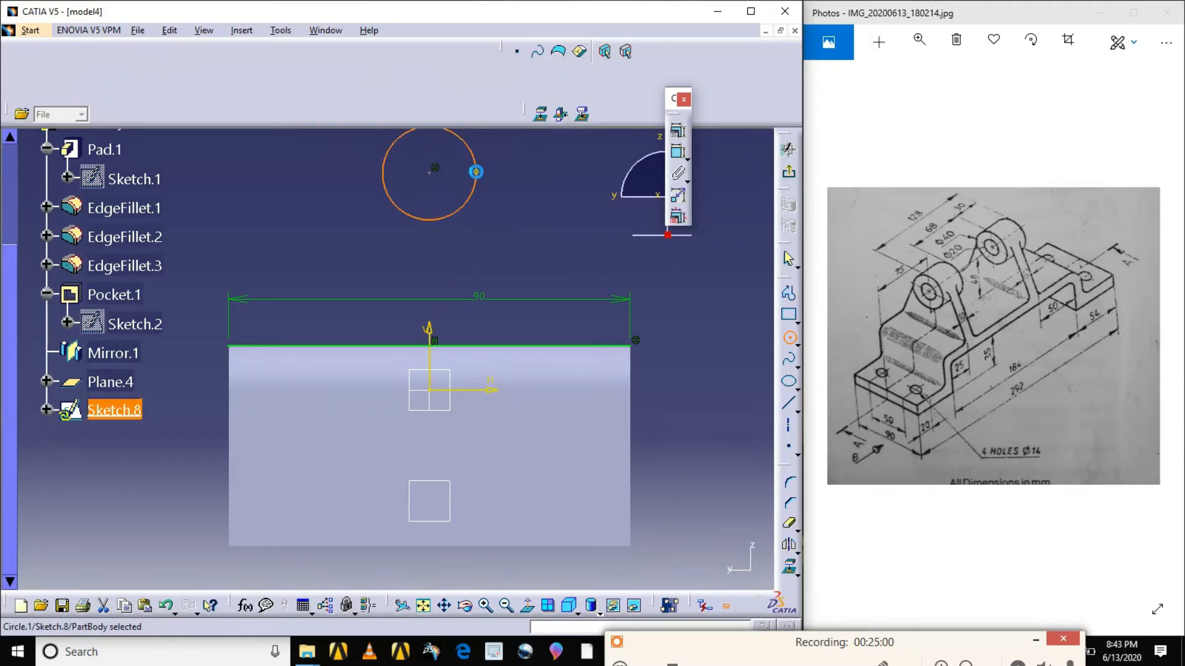
pyautogui.click(788, 357)
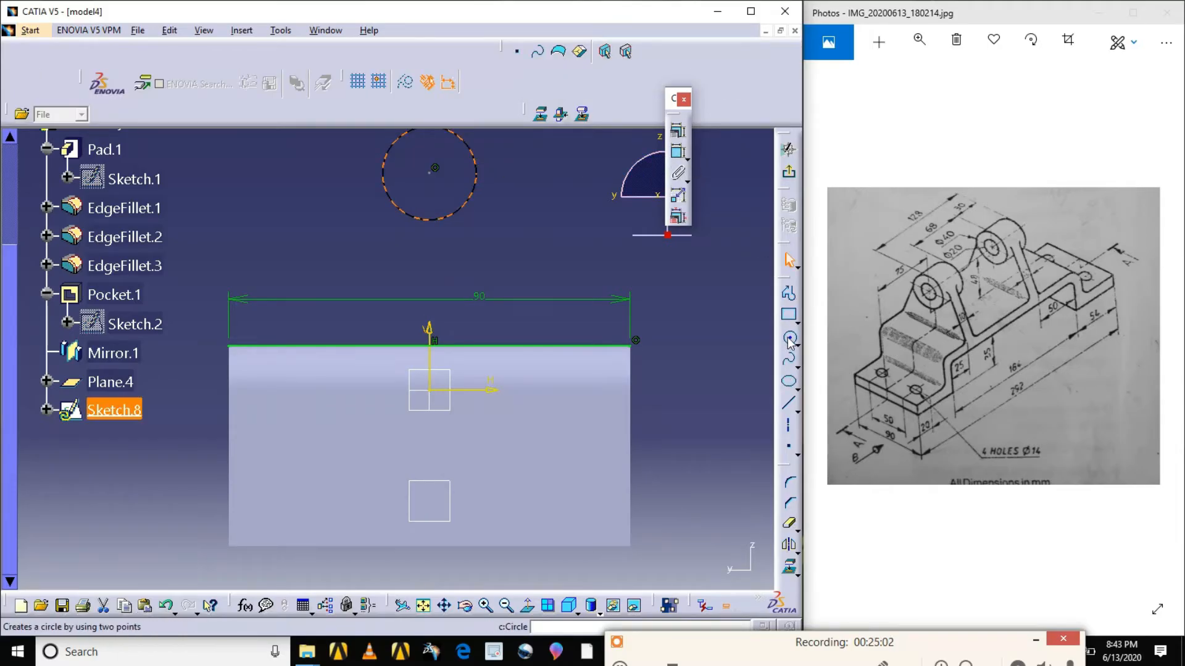
pyautogui.click(789, 337)
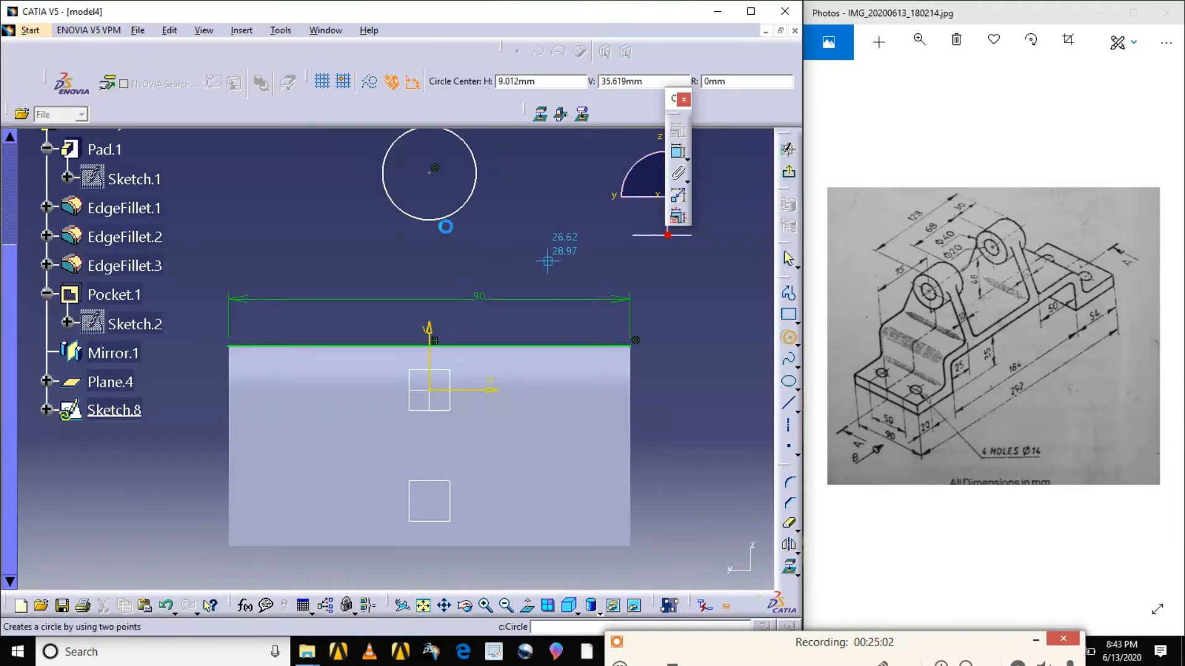
pyautogui.click(430, 174)
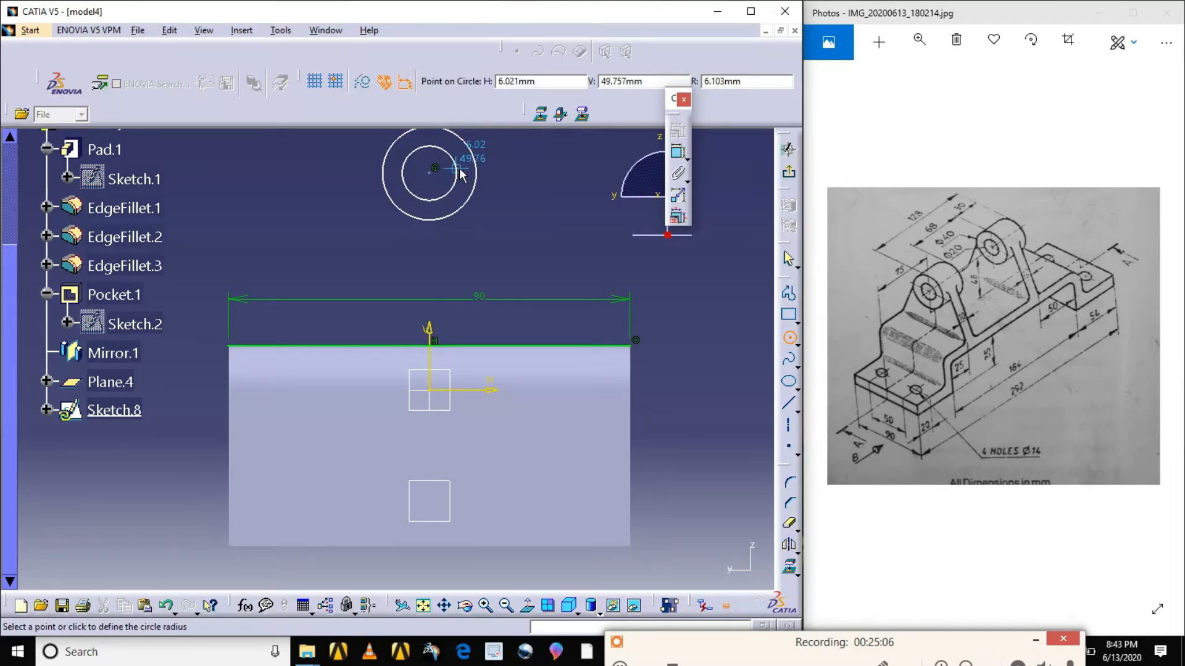
pyautogui.click(461, 174)
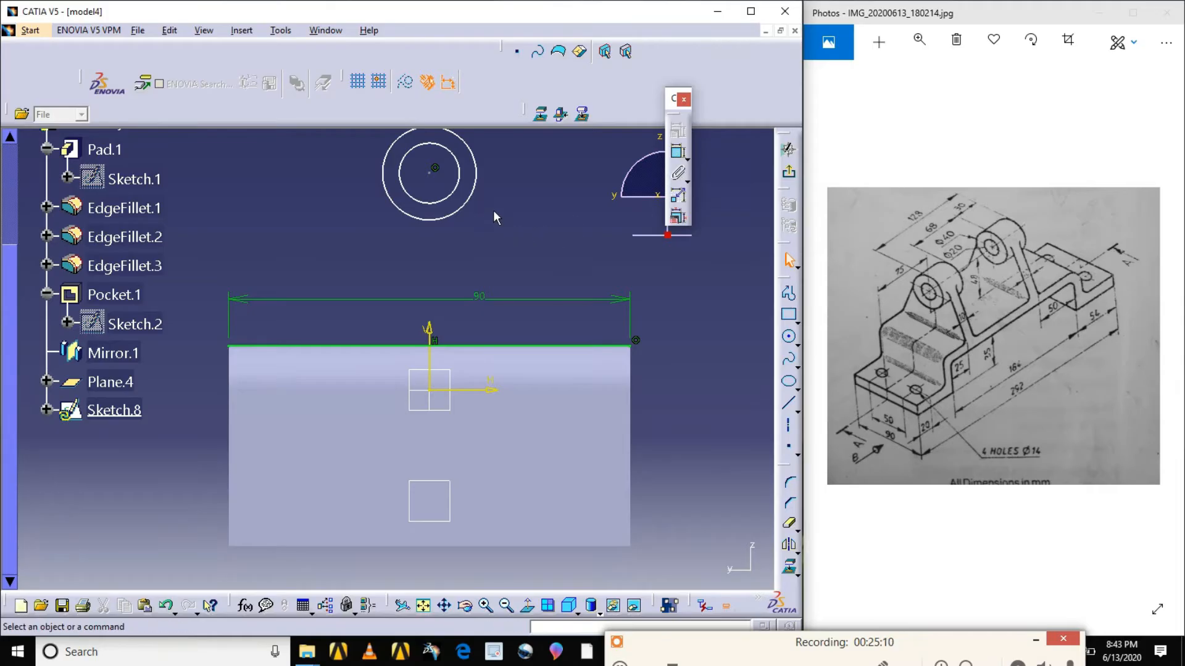
# - Apply a concentricity constraint between the outer and inner circles
pyautogui.click(471, 197)
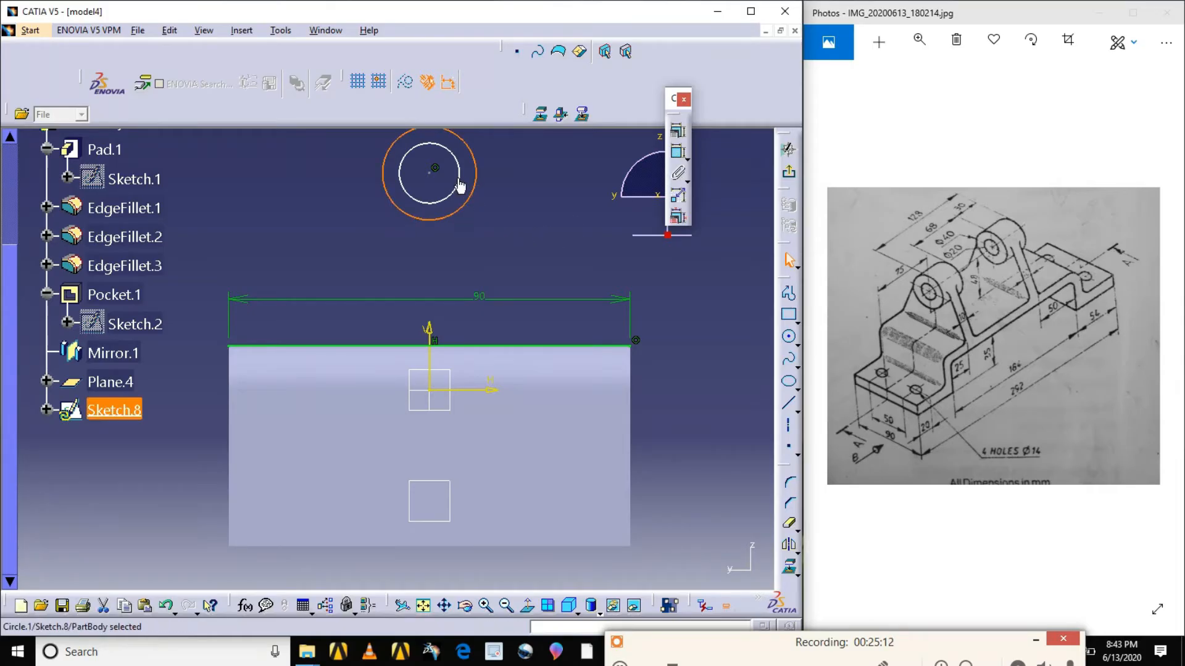
pyautogui.click(678, 132)
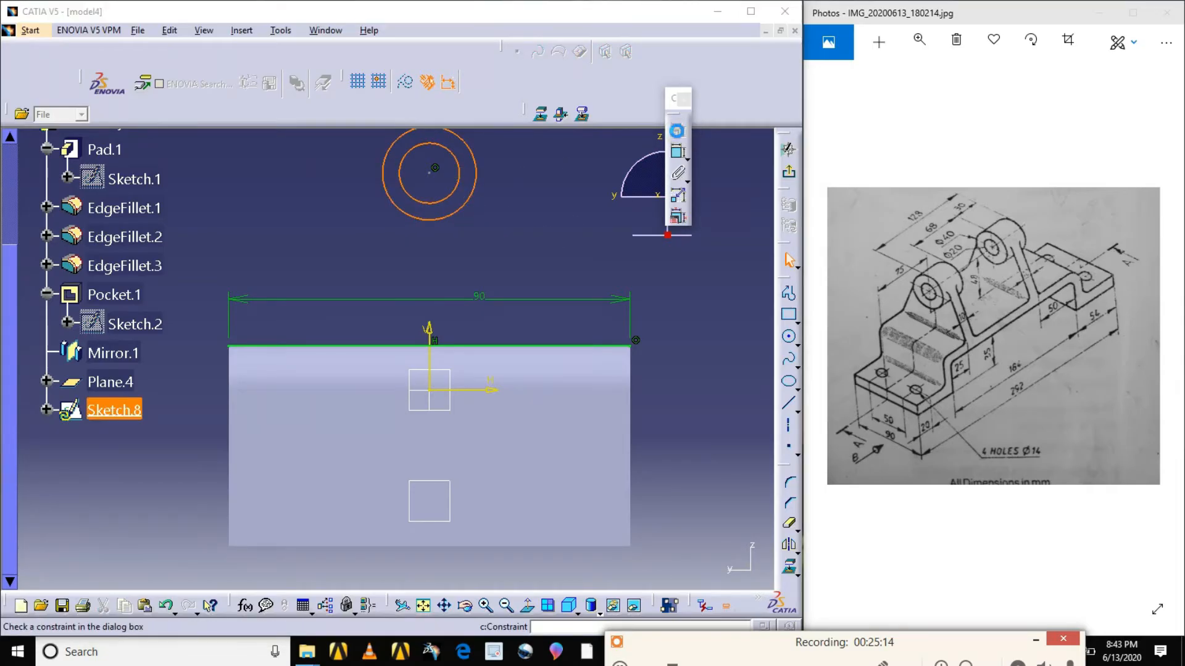
pyautogui.click(713, 443)
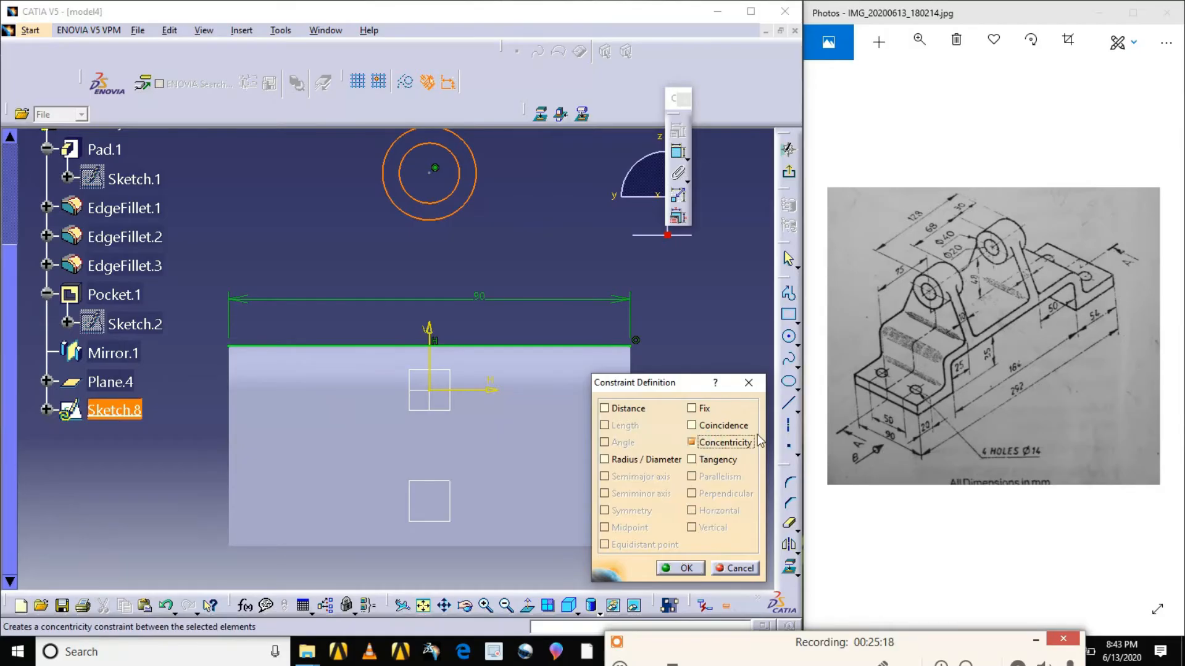
pyautogui.click(684, 569)
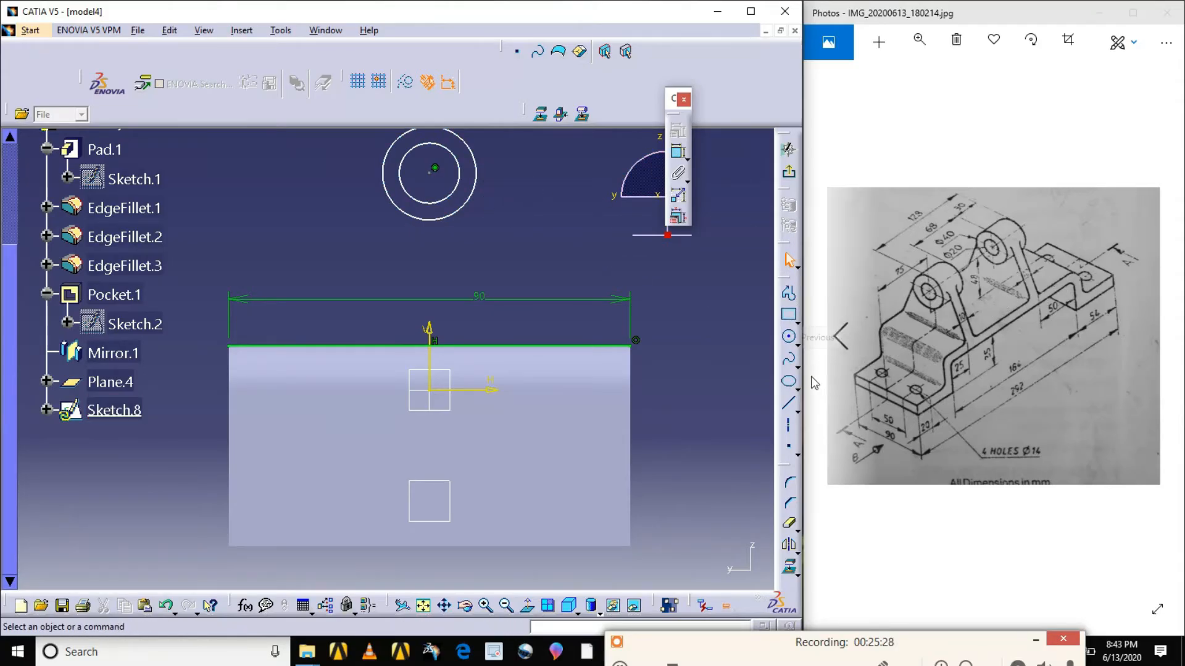
# - Draw two inward-slanting lines from the two ends of the 90 mm line to points above and beside the circles
pyautogui.click(788, 405)
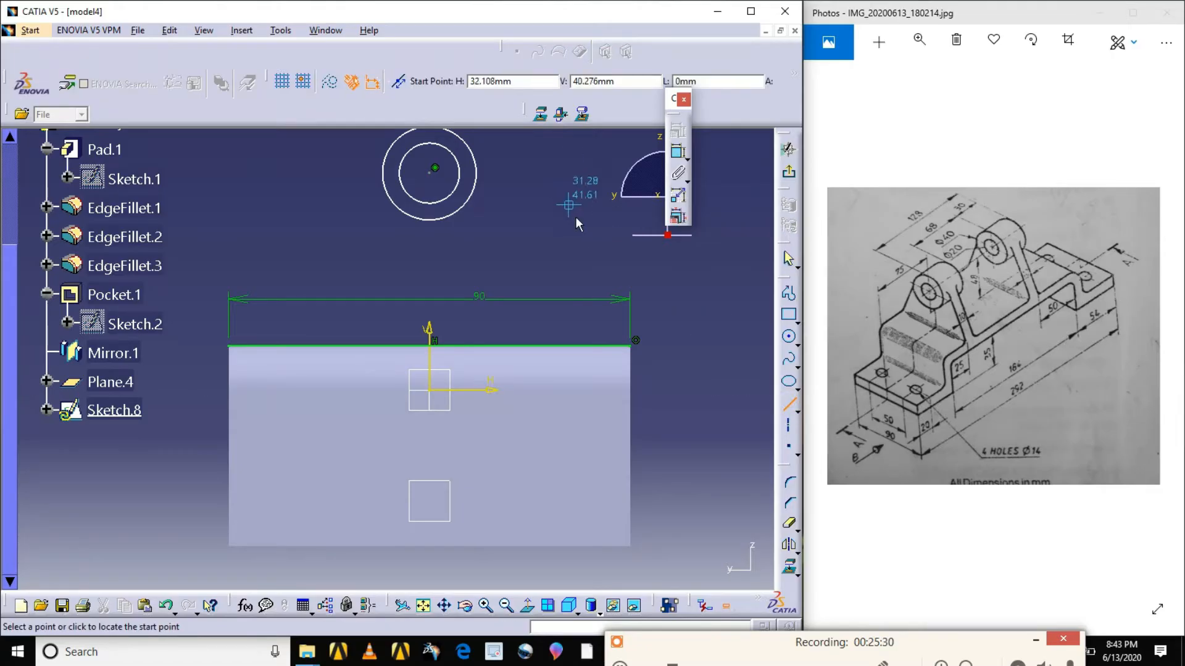
pyautogui.click(506, 605)
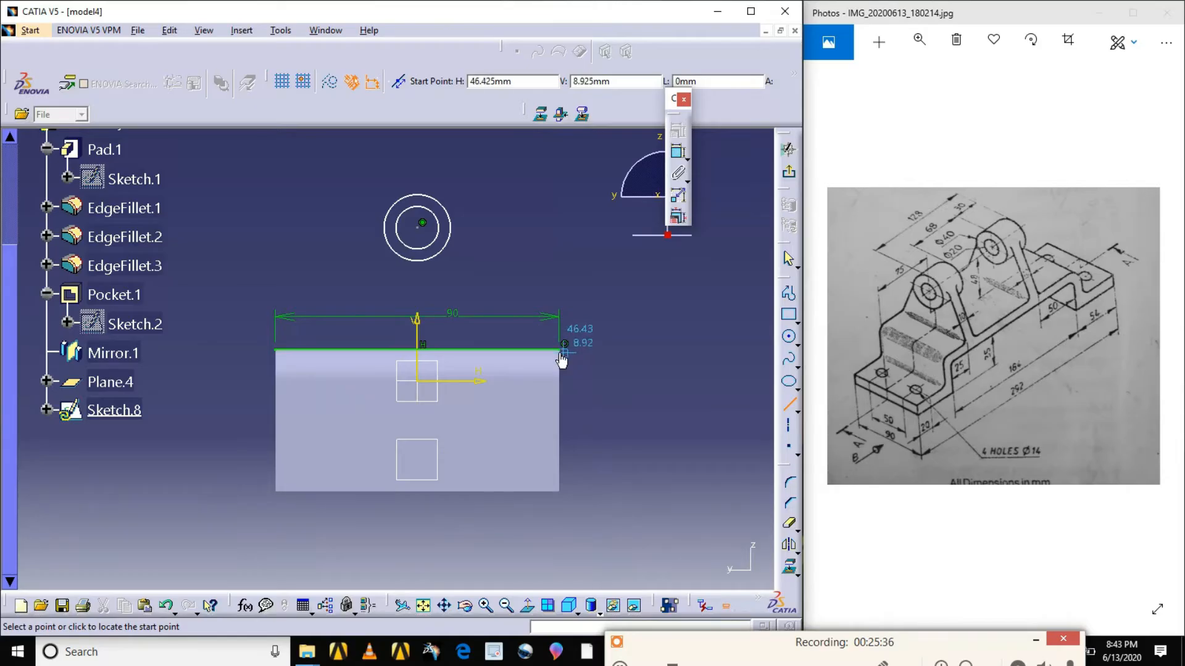
pyautogui.click(560, 352)
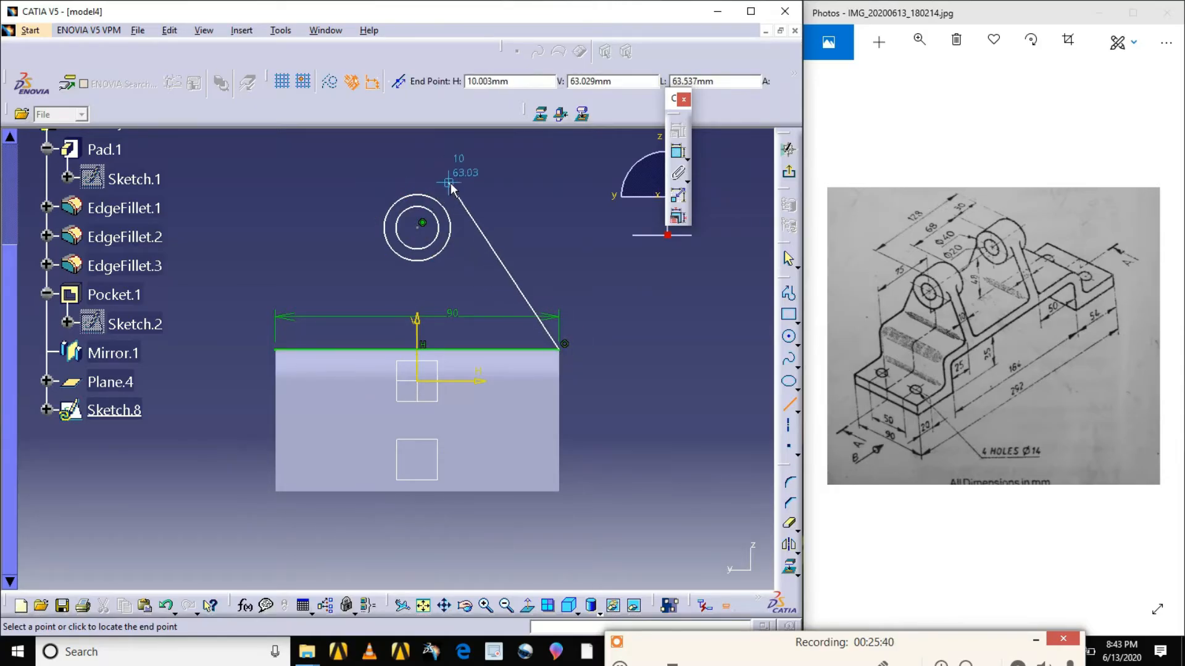
pyautogui.click(439, 168)
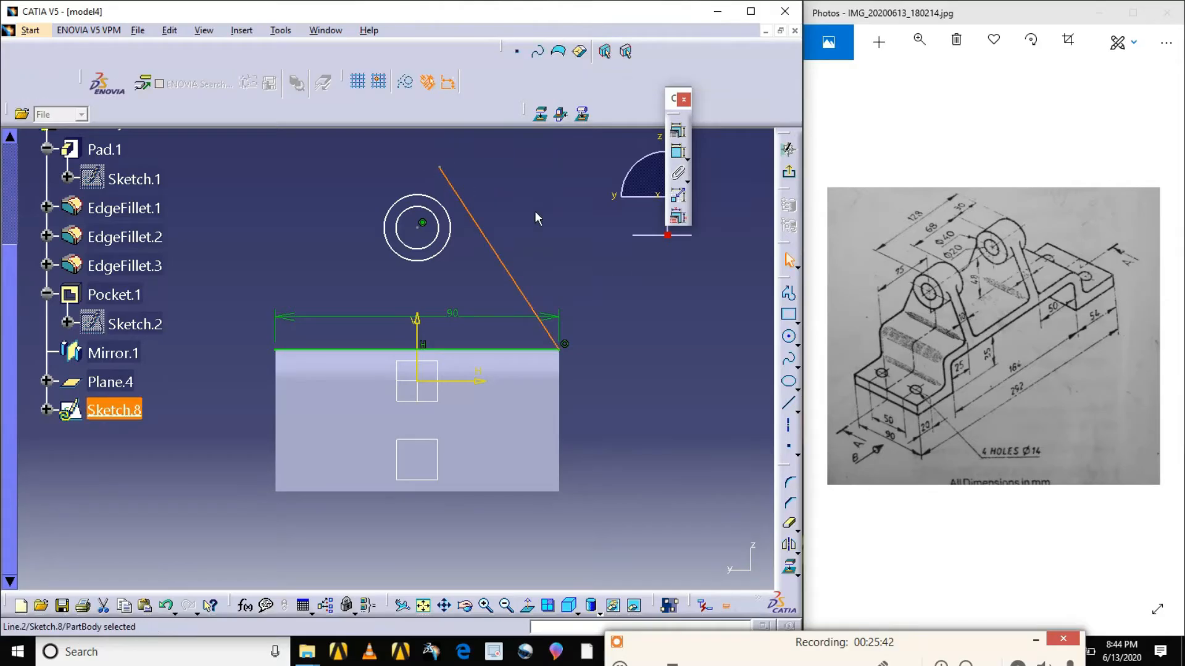
pyautogui.click(789, 404)
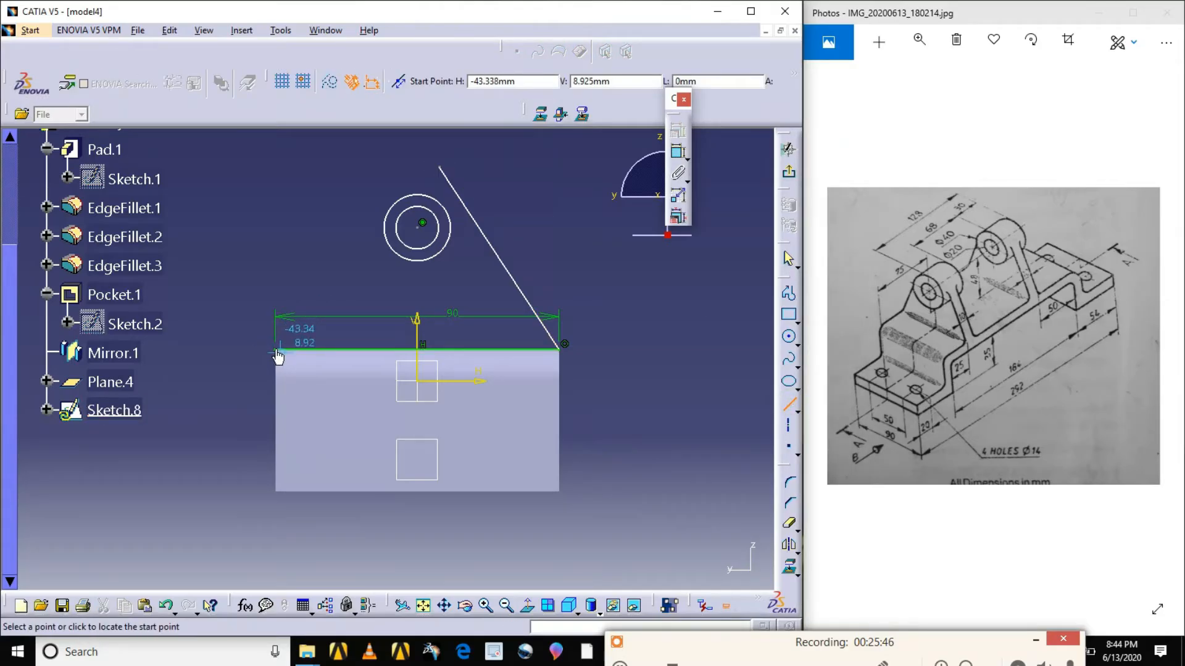
pyautogui.click(278, 352)
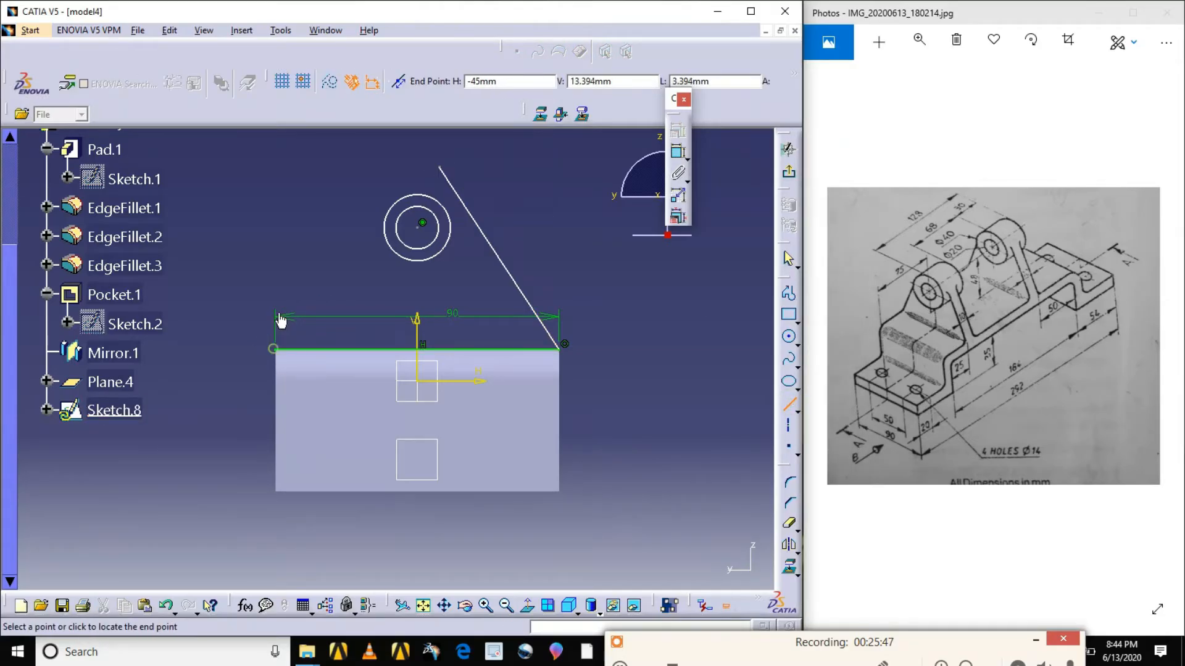
pyautogui.click(355, 168)
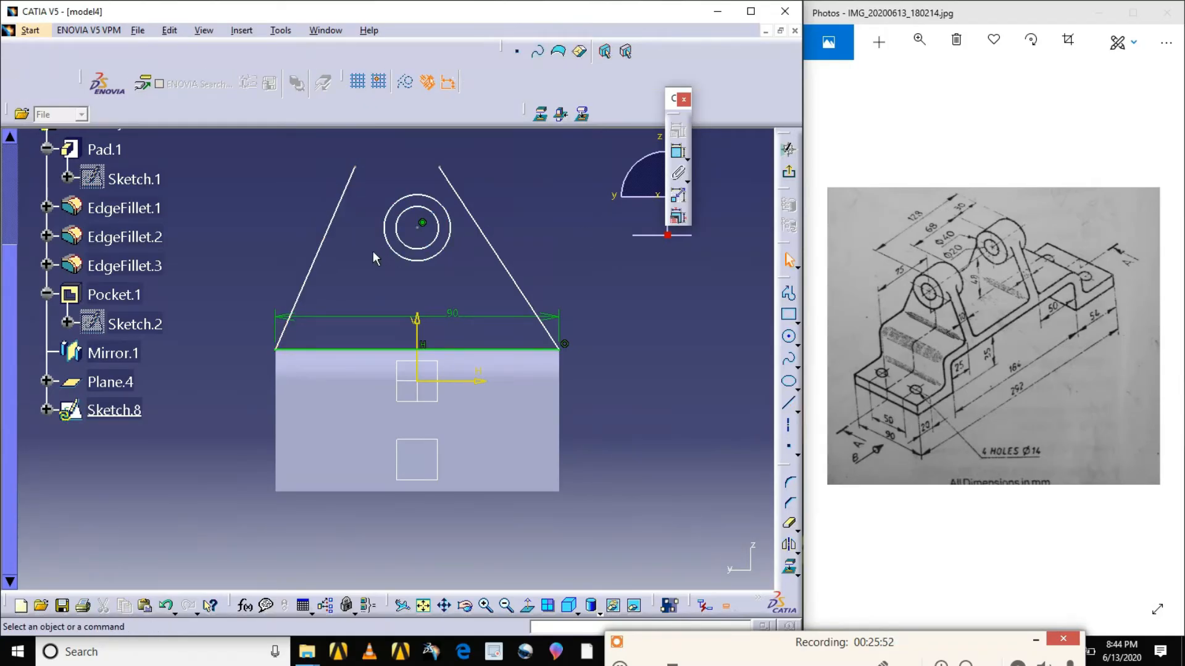
pyautogui.click(338, 234)
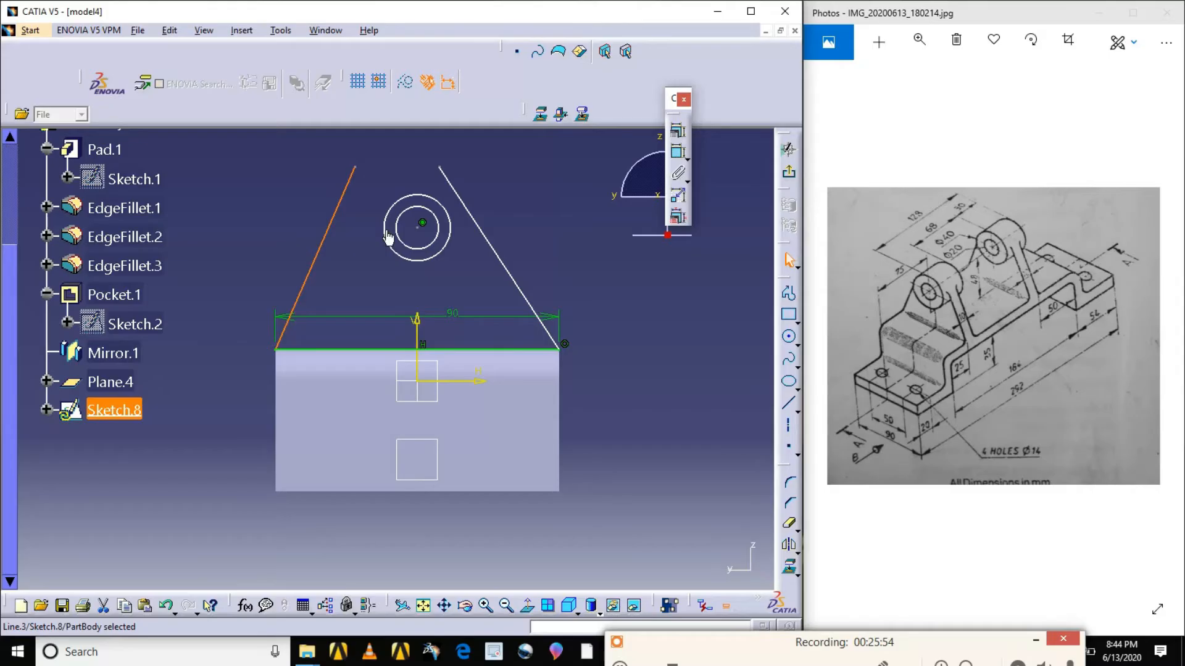
pyautogui.keyDown('ctrl'); pyautogui.click(396, 230); pyautogui.keyUp('ctrl')
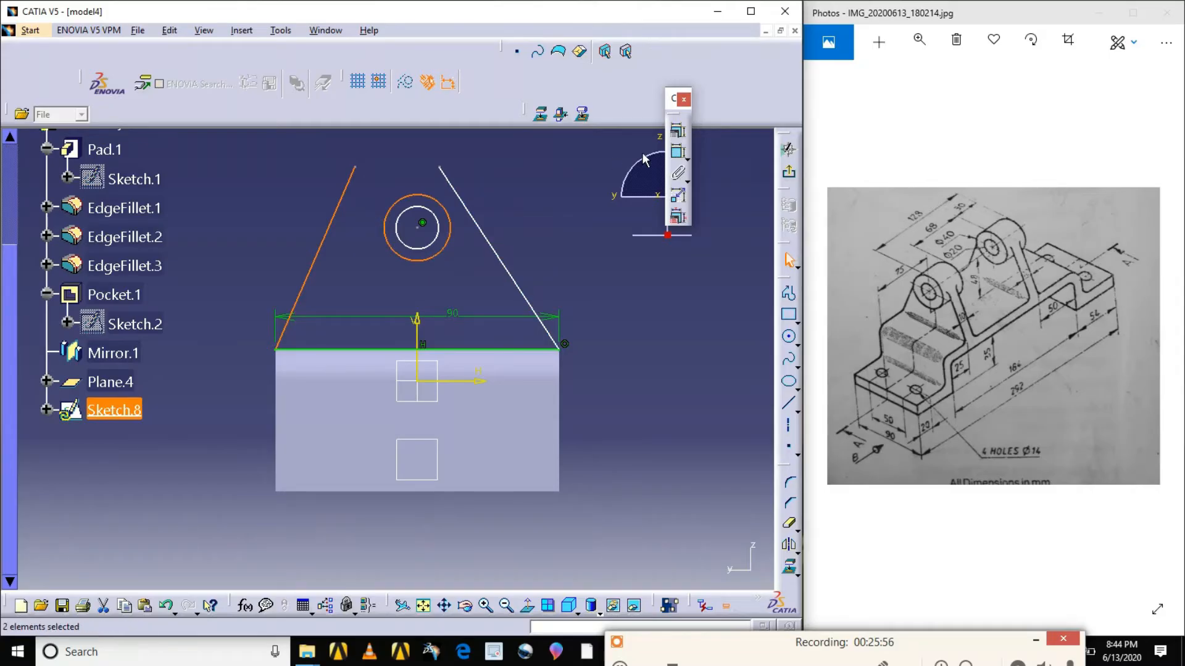
pyautogui.click(678, 131)
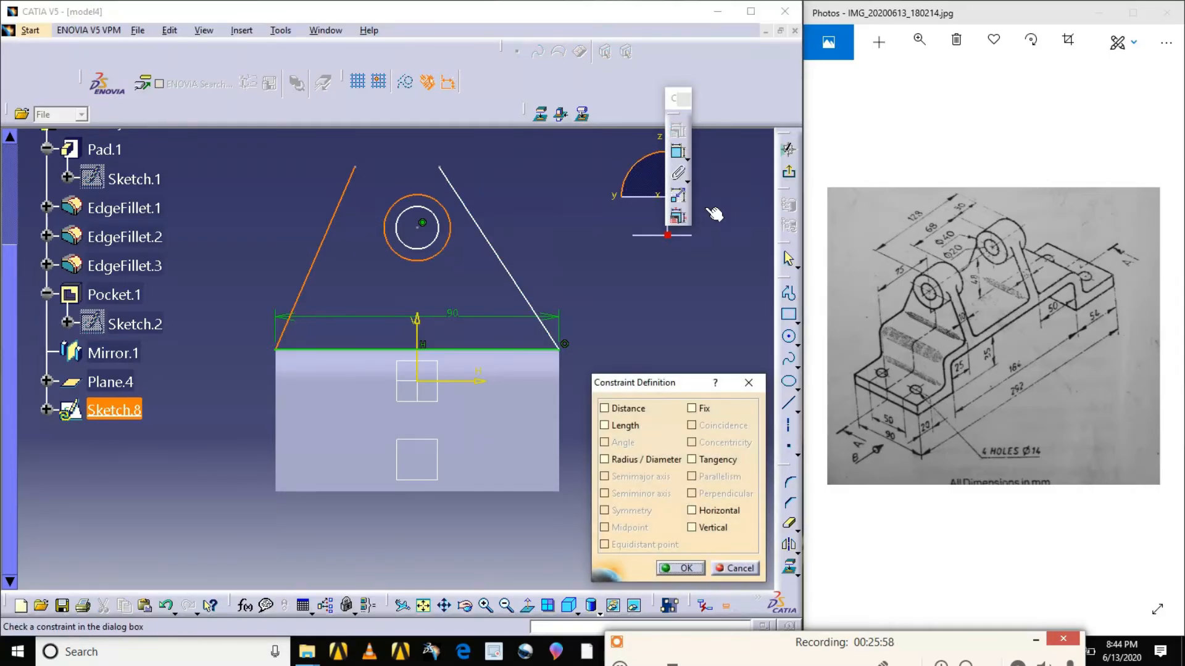
pyautogui.click(708, 459)
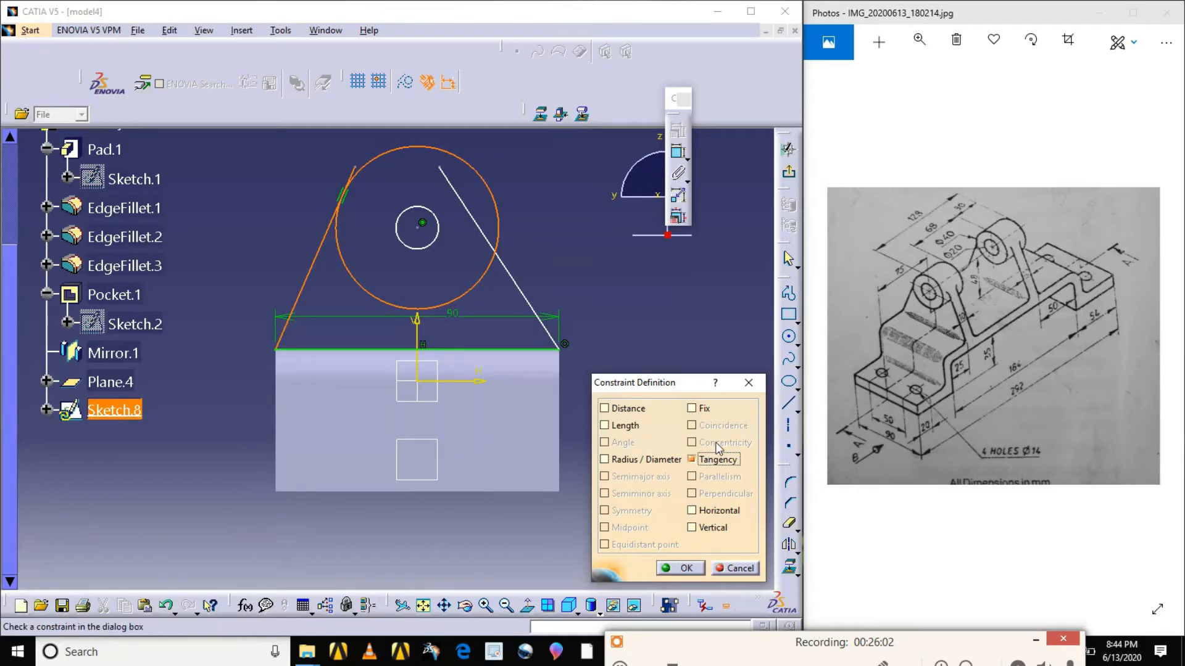
pyautogui.click(691, 319)
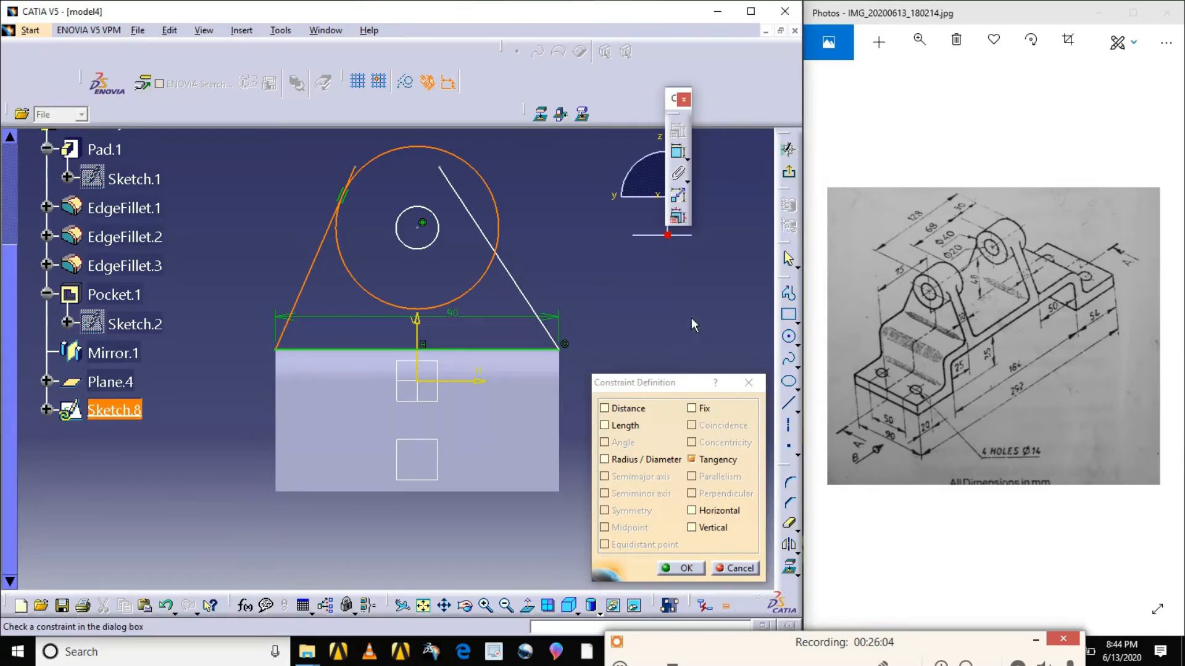
pyautogui.click(737, 569)
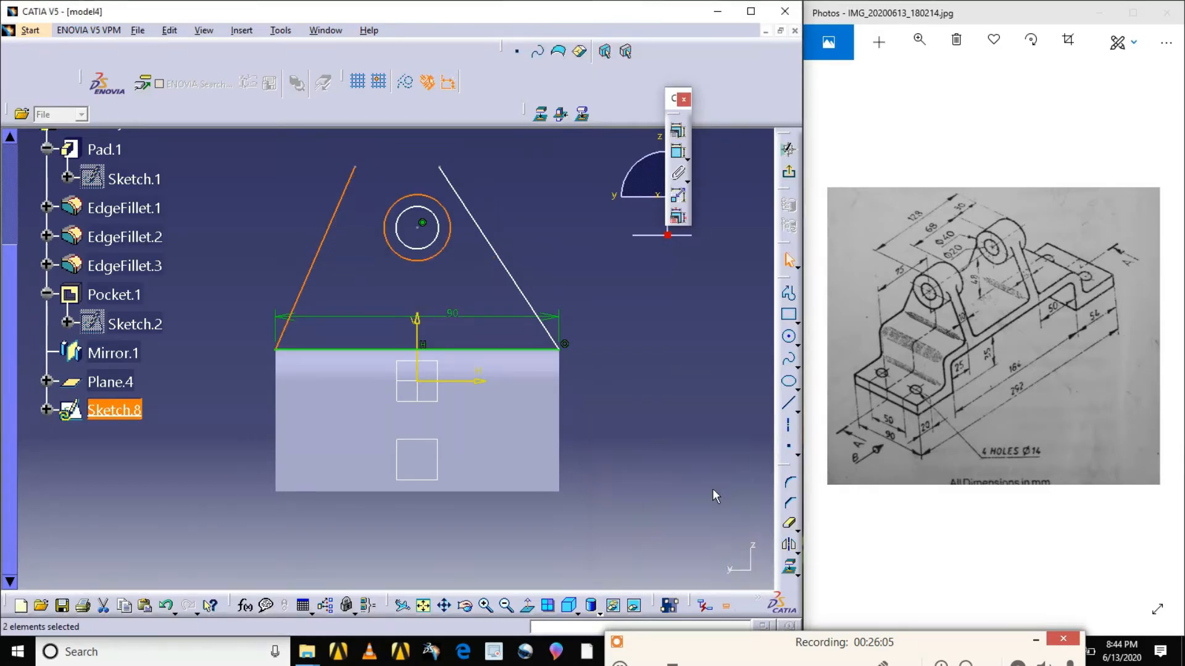
# - Apply a tangency constraint between the left slanted line and the outer circle of the sketch
pyautogui.click(659, 403)
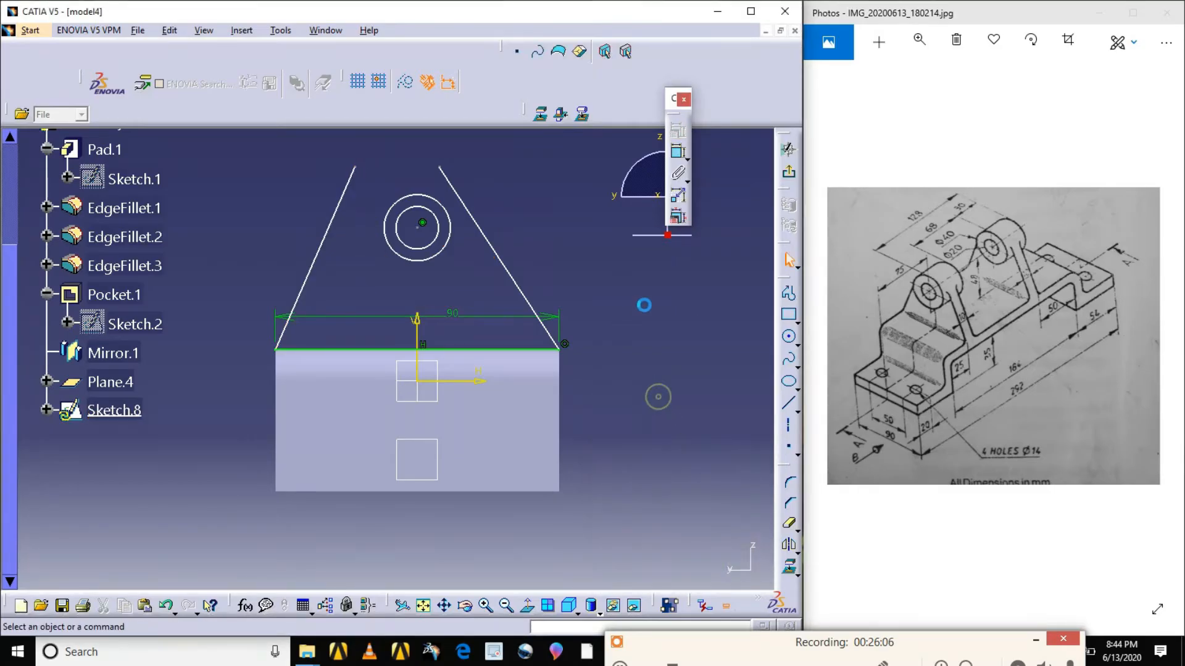
pyautogui.click(336, 226)
pyautogui.keyDown('ctrl'); pyautogui.click(384, 233); pyautogui.keyUp('ctrl')
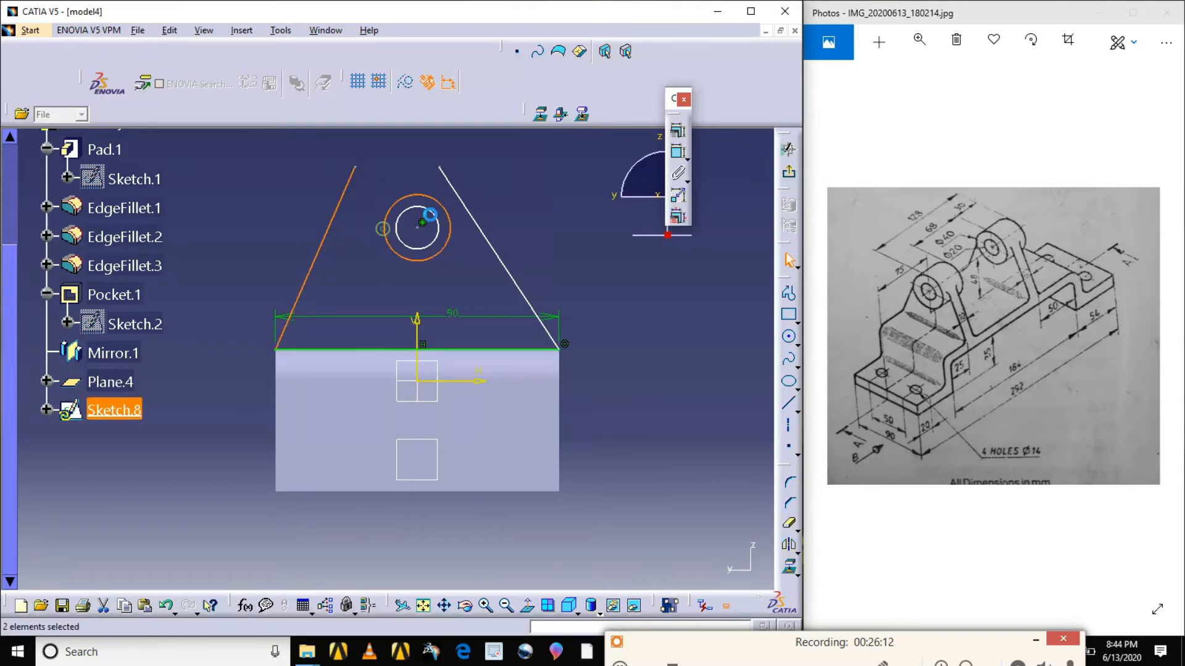
pyautogui.click(678, 131)
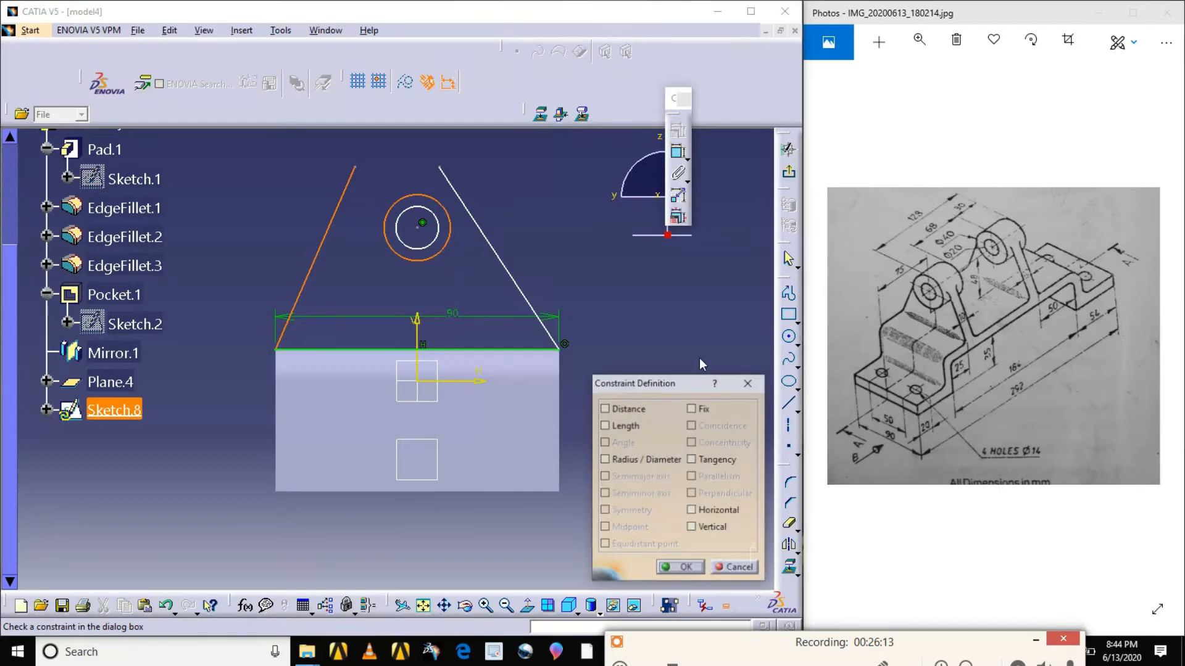
pyautogui.click(713, 461)
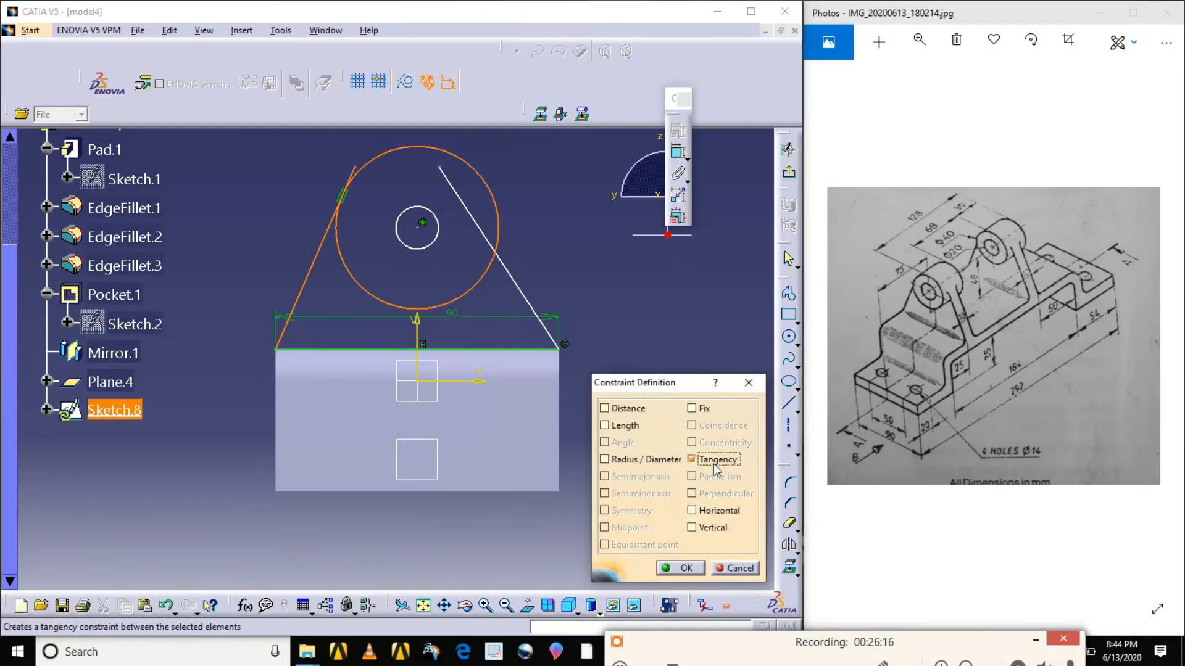
pyautogui.click(685, 569)
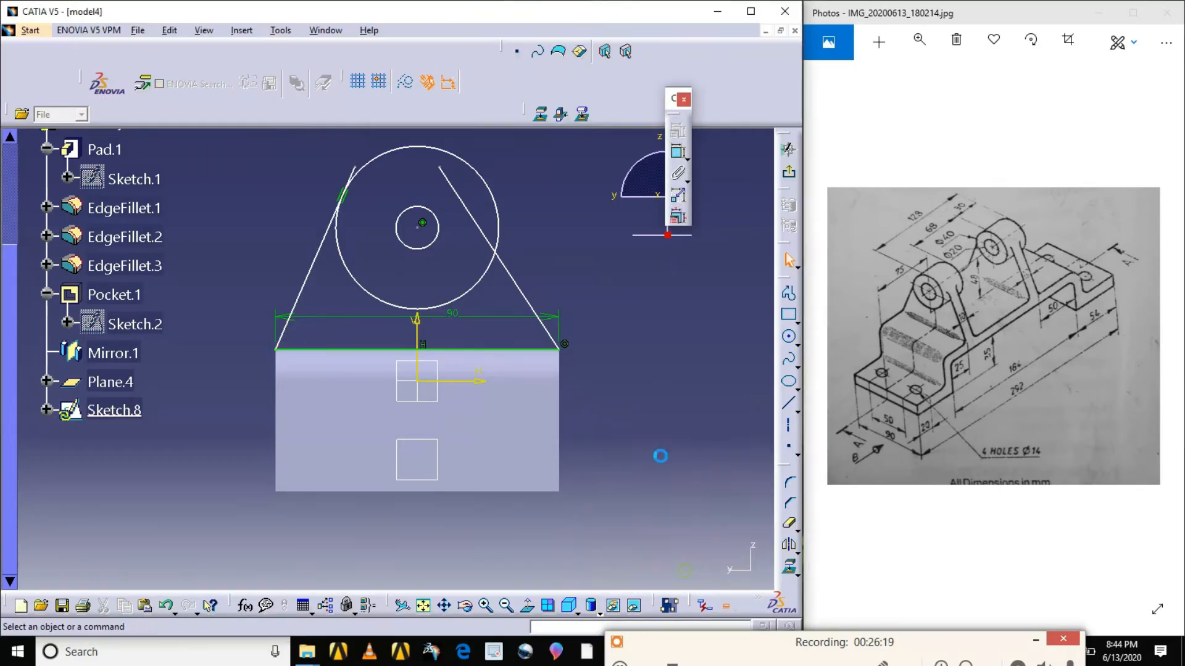
# - Apply a tangency constraint between the right slanted line and the outer circle
pyautogui.click(520, 285)
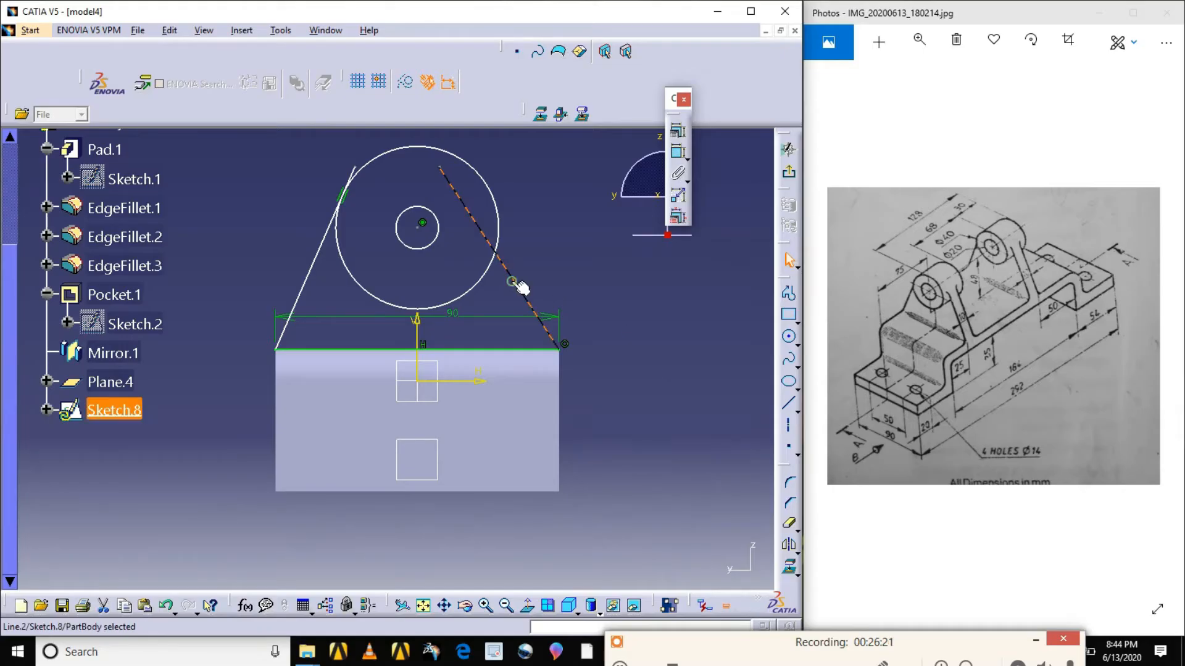
pyautogui.keyDown('ctrl'); pyautogui.click(501, 219); pyautogui.keyUp('ctrl')
pyautogui.click(677, 131)
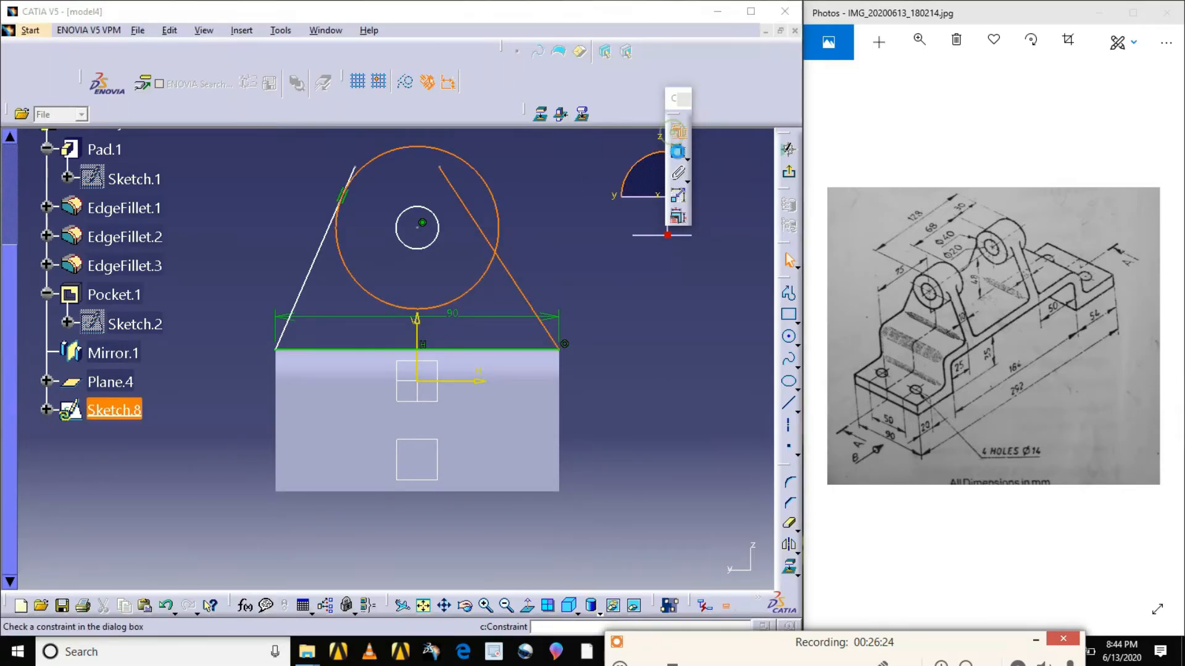
pyautogui.click(692, 460)
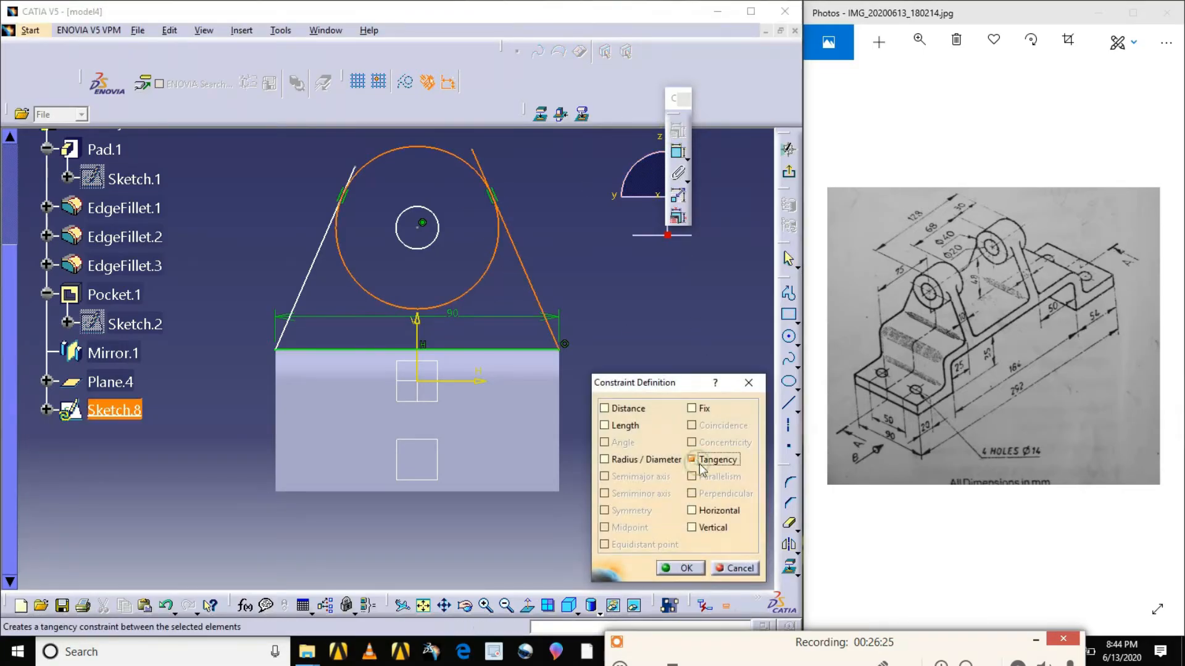
pyautogui.click(692, 572)
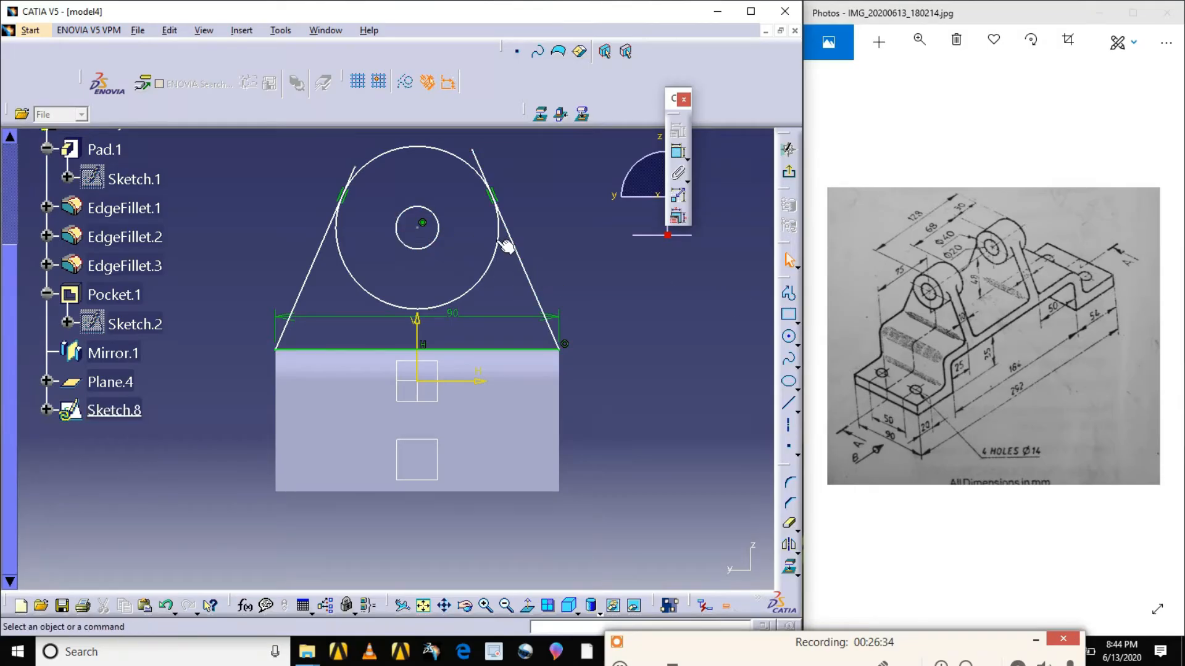
# - Dimension the inner circle and set its diameter to 20 mm
pyautogui.click(678, 152)
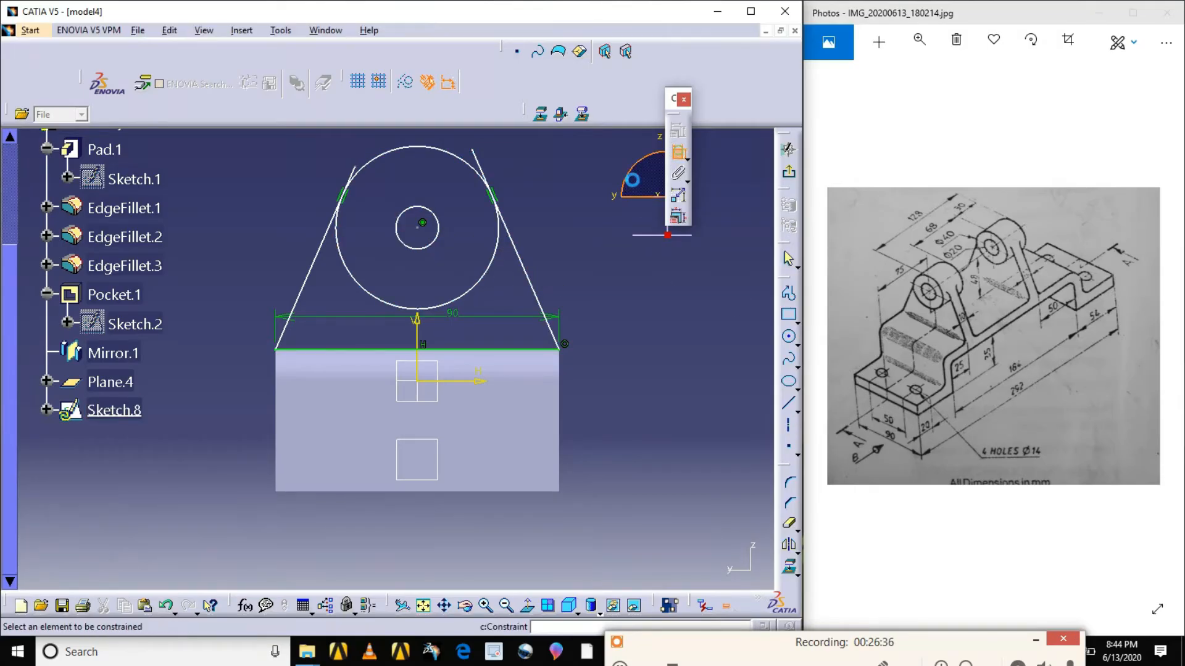
pyautogui.click(439, 233)
pyautogui.doubleClick(619, 253)
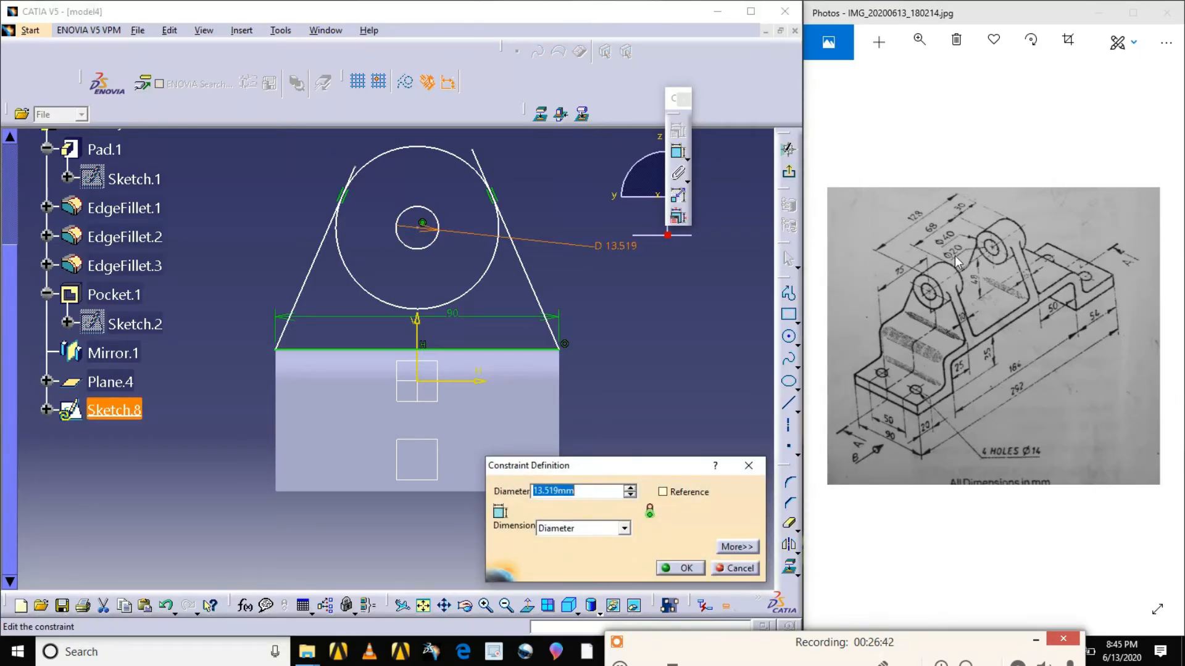
pyautogui.write('20')
pyautogui.press('Return')
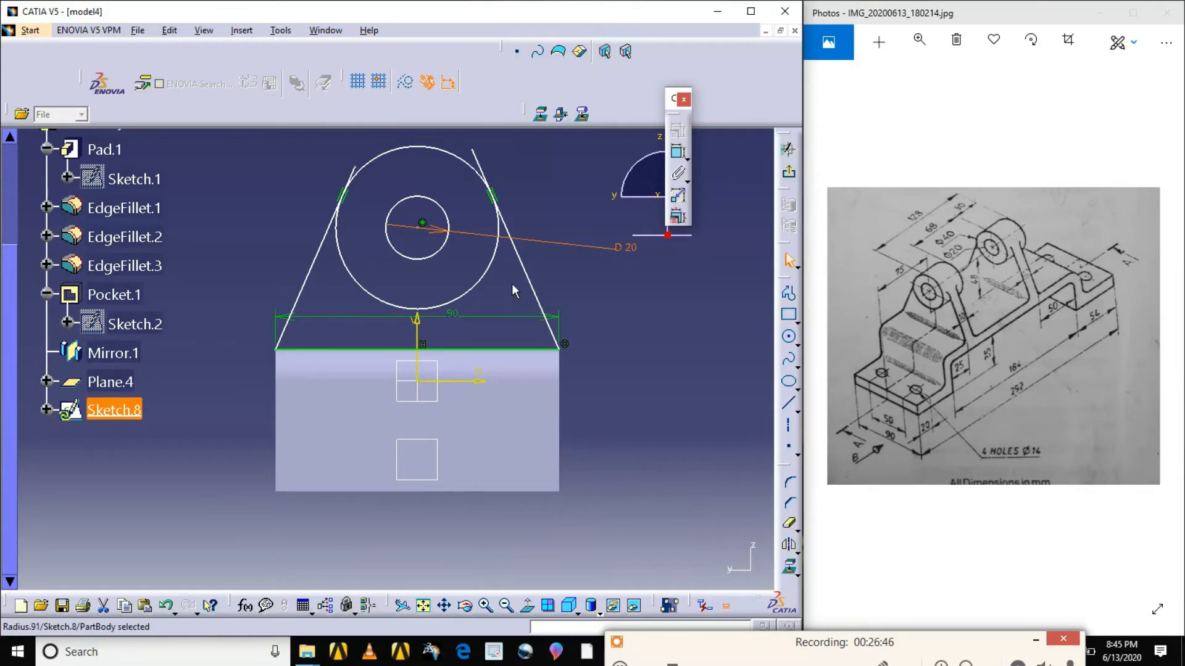
# - Dimension the outer circle and set its diameter to 40 mm
pyautogui.click(678, 153)
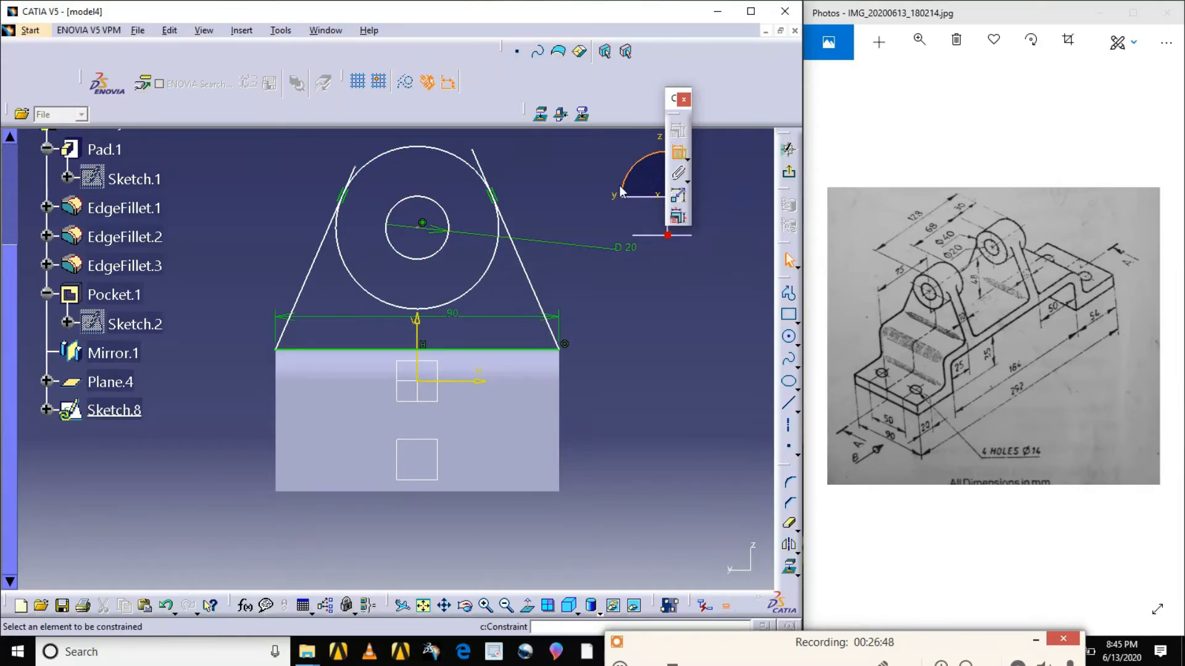
pyautogui.click(494, 265)
pyautogui.click(613, 270)
pyautogui.doubleClick(616, 272)
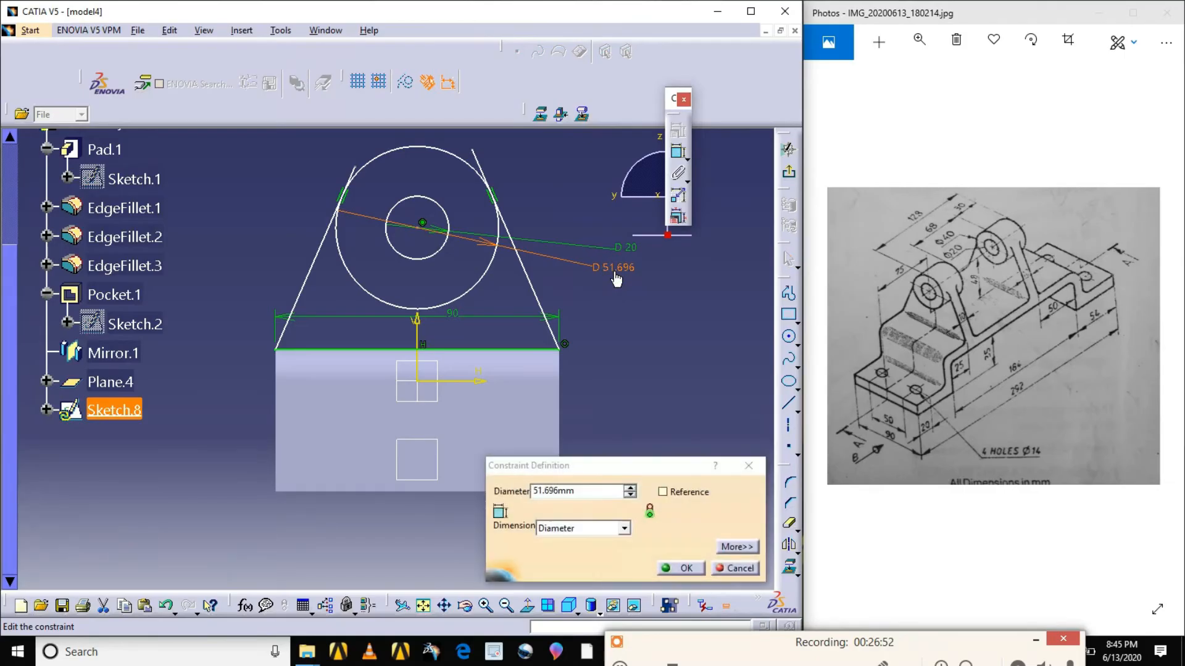
pyautogui.click(595, 512)
pyautogui.write('40')
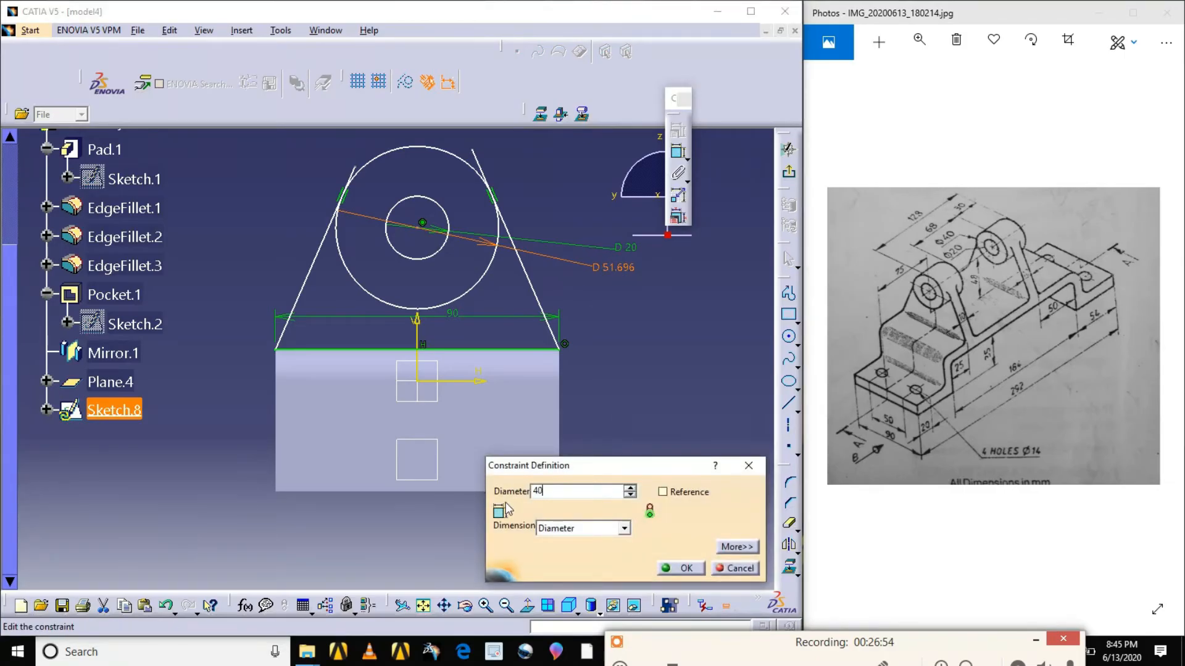
pyautogui.click(684, 567)
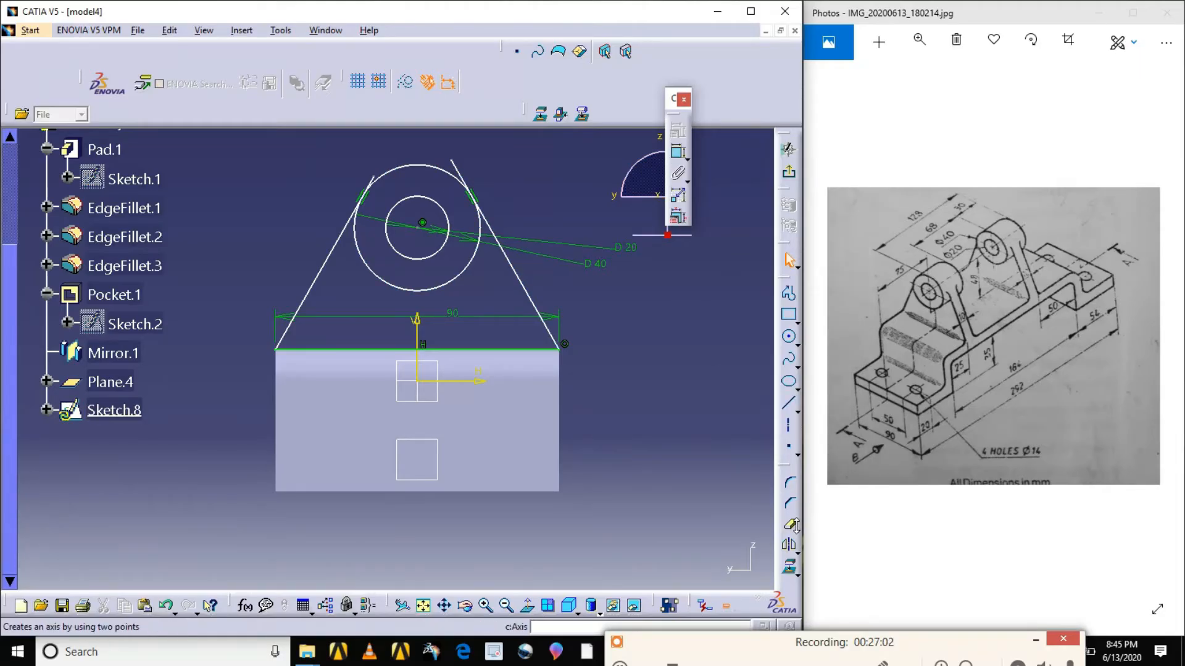
# - Quick-trim the ends of both slanted lines that extend beyond their tangent points on the outer circle
pyautogui.click(789, 523)
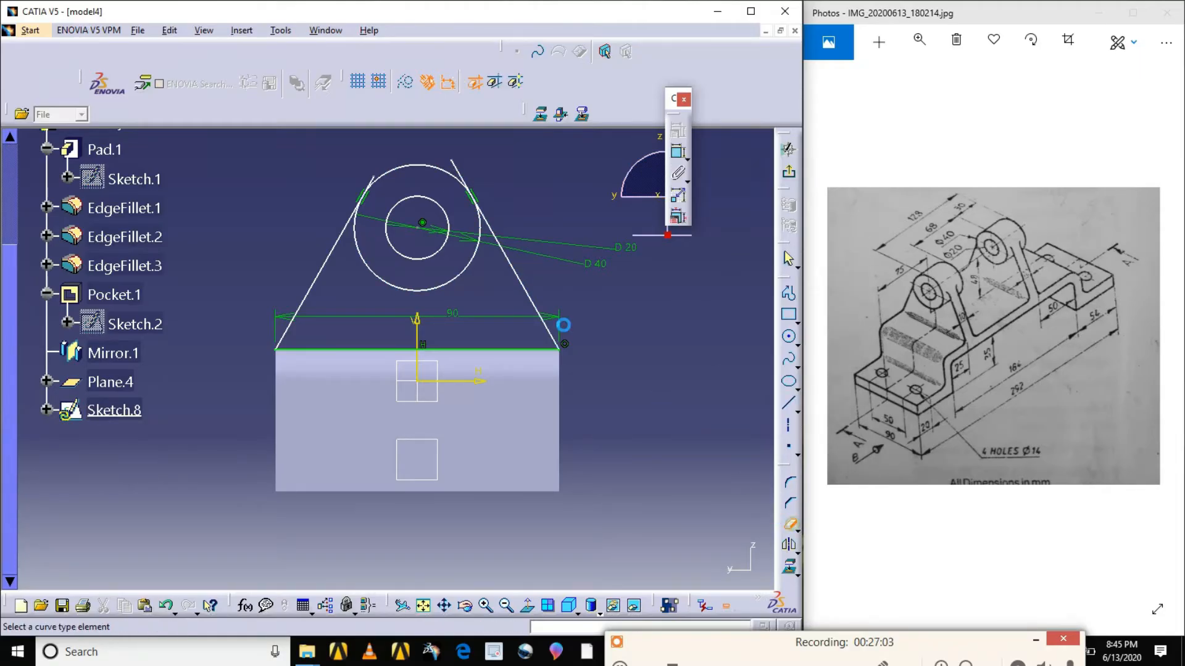
pyautogui.click(454, 165)
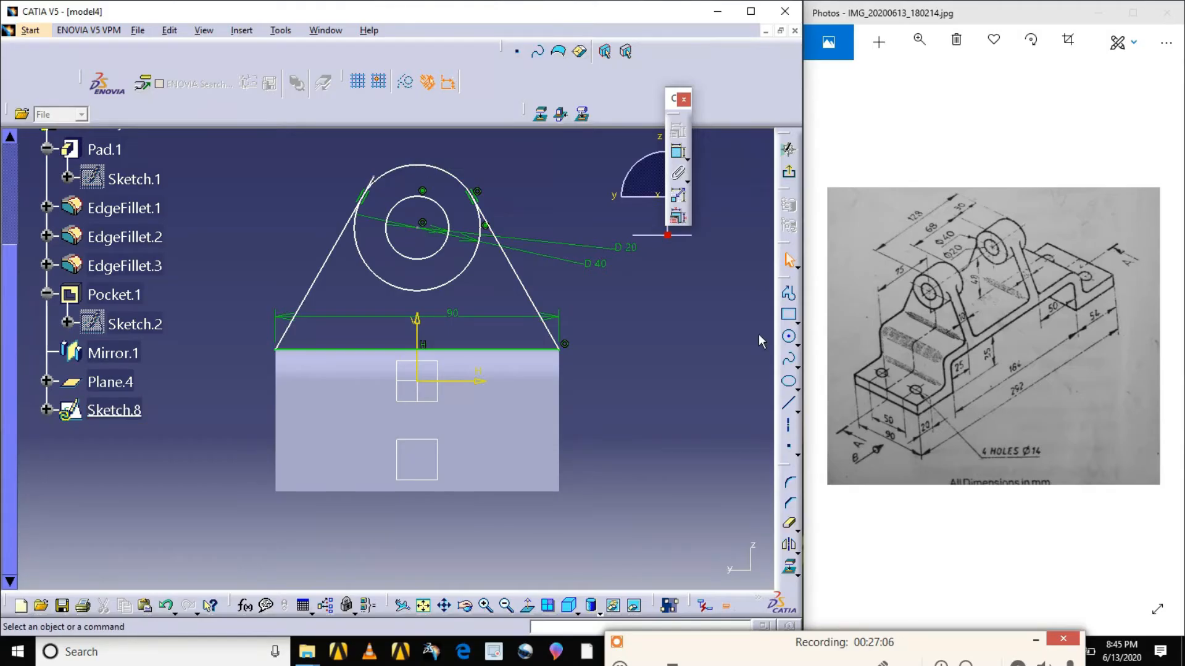
pyautogui.click(790, 526)
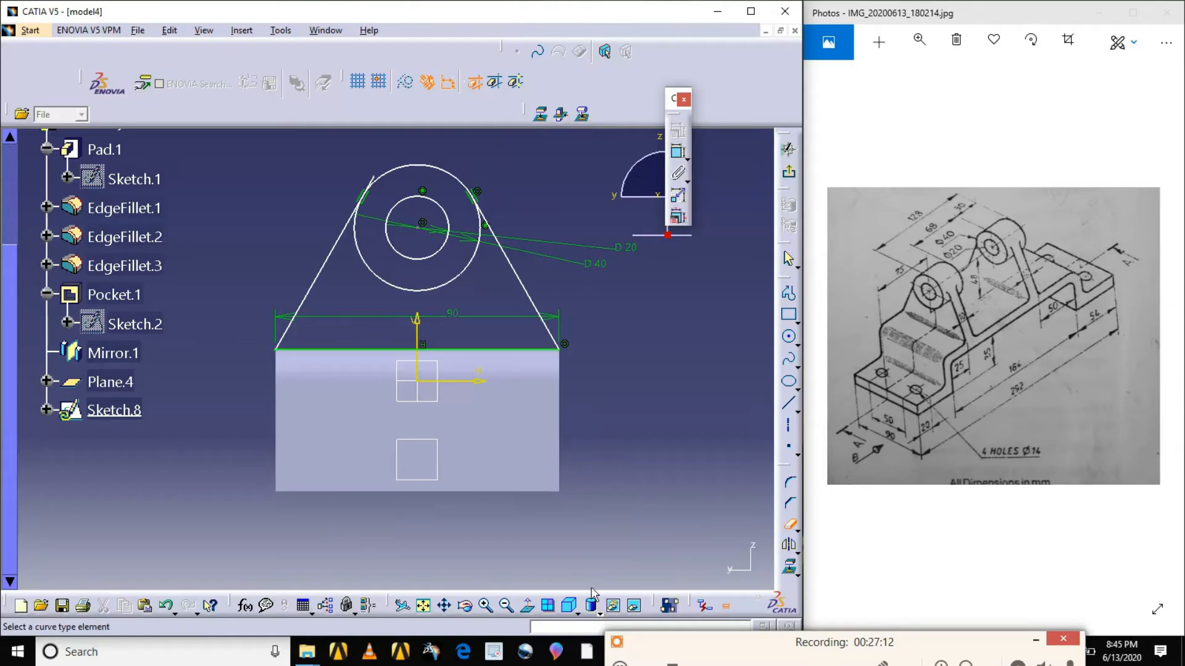
pyautogui.click(486, 605)
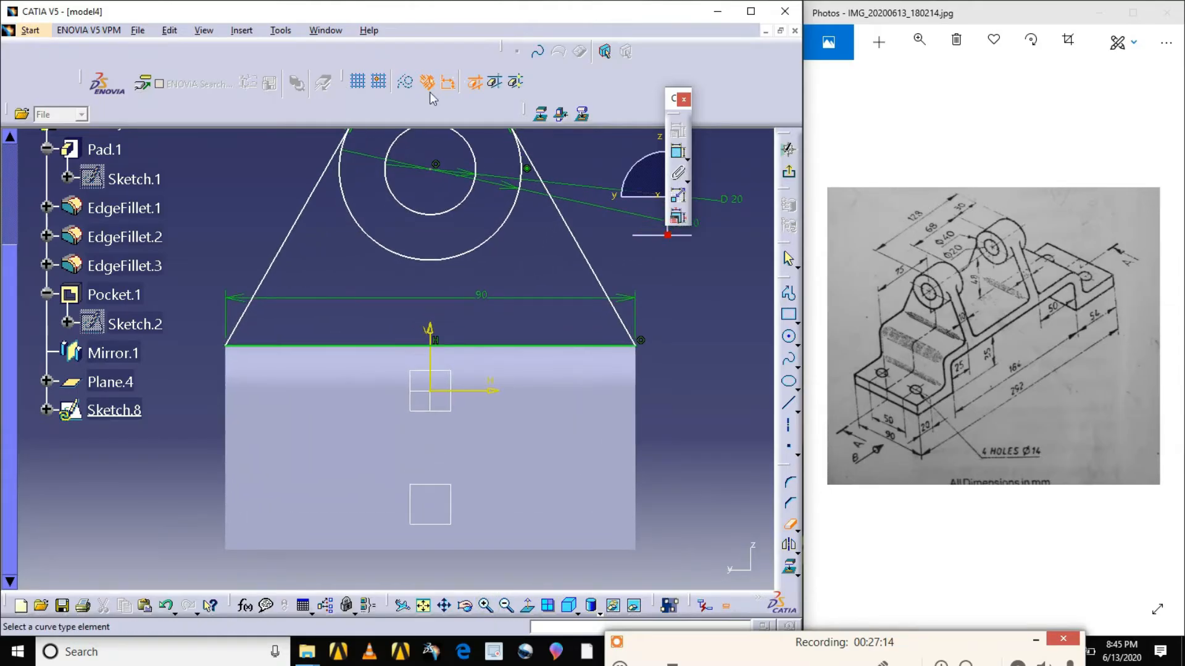
pyautogui.moveTo(546, 252); pyautogui.dragTo(538, 390)
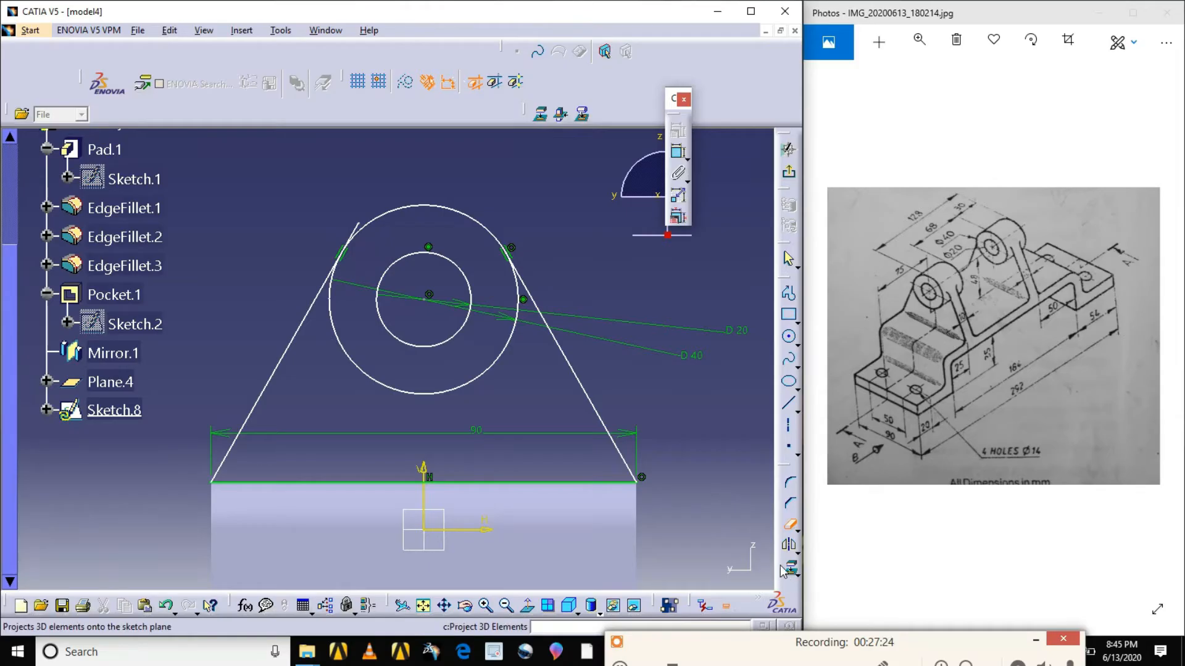
pyautogui.click(790, 526)
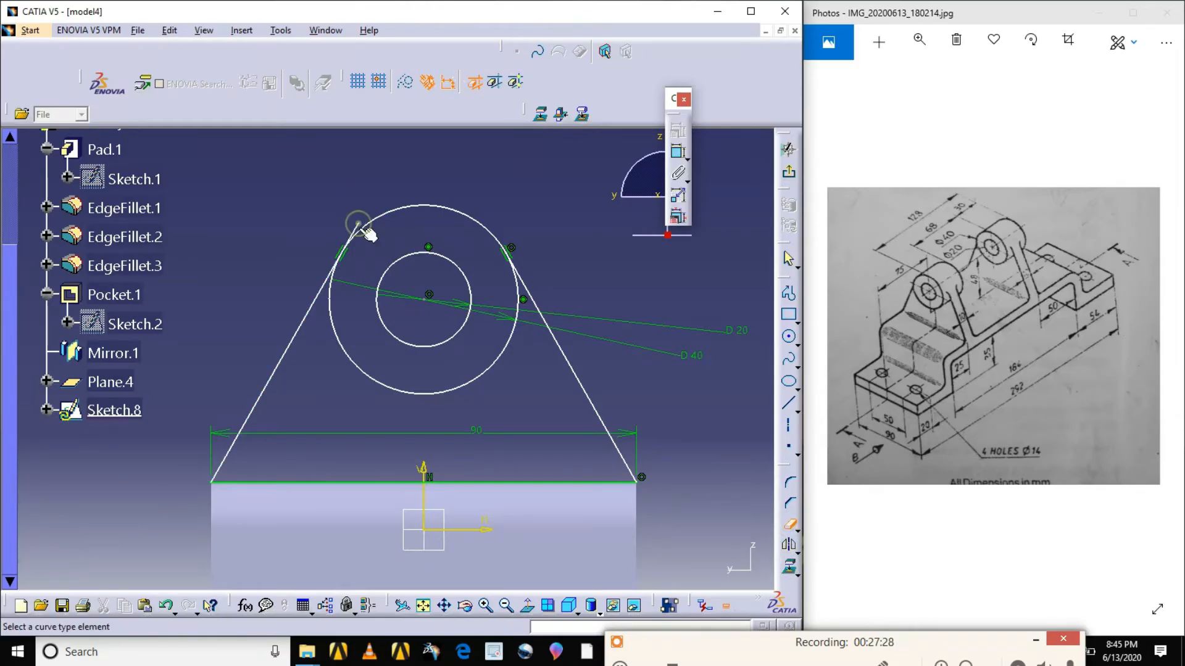
pyautogui.click(362, 227)
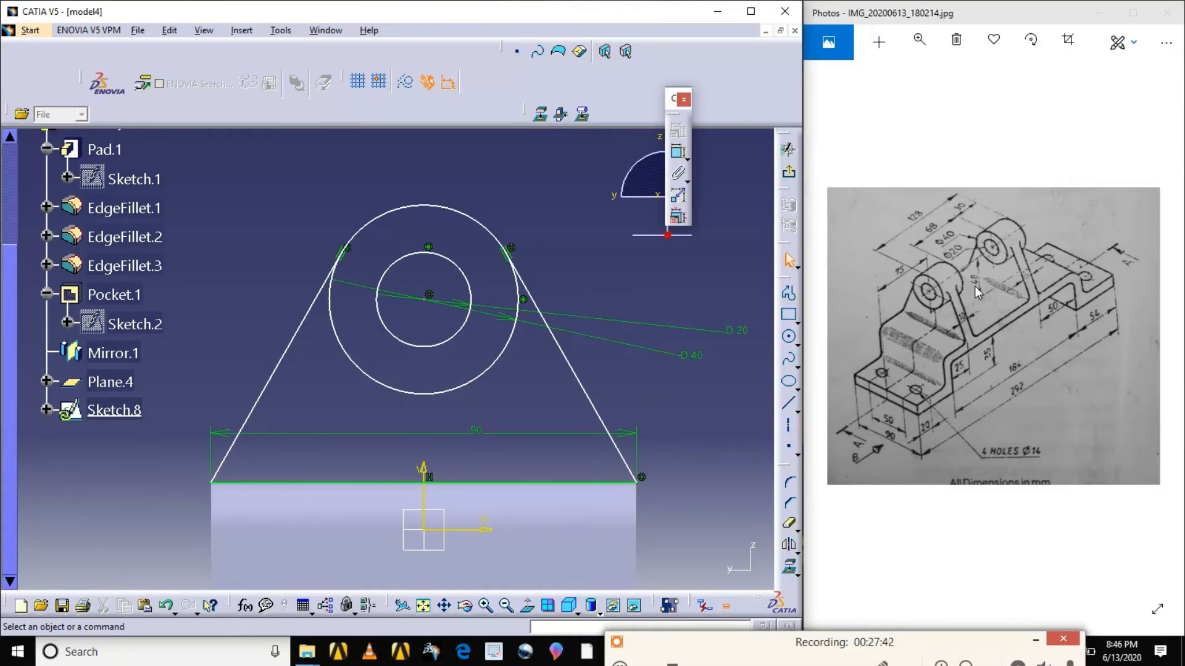
# - Dimension the height of the circles' centre above the base line, set it to 48 mm, and exit the sketch
pyautogui.click(678, 151)
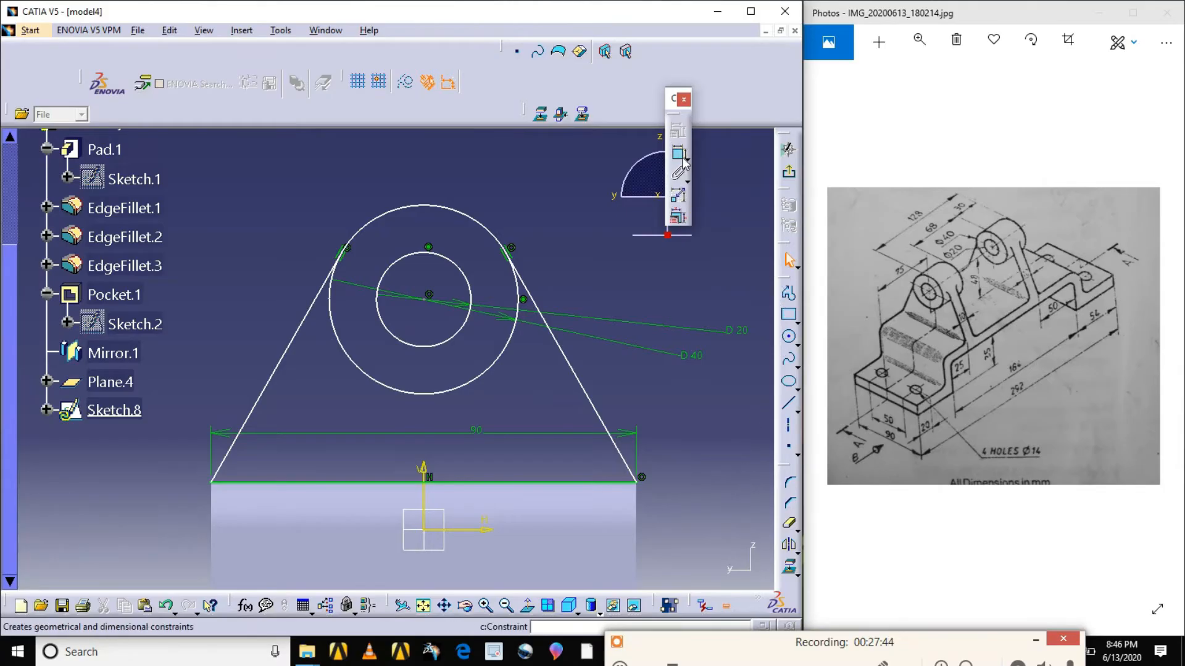
pyautogui.click(430, 297)
pyautogui.click(509, 479)
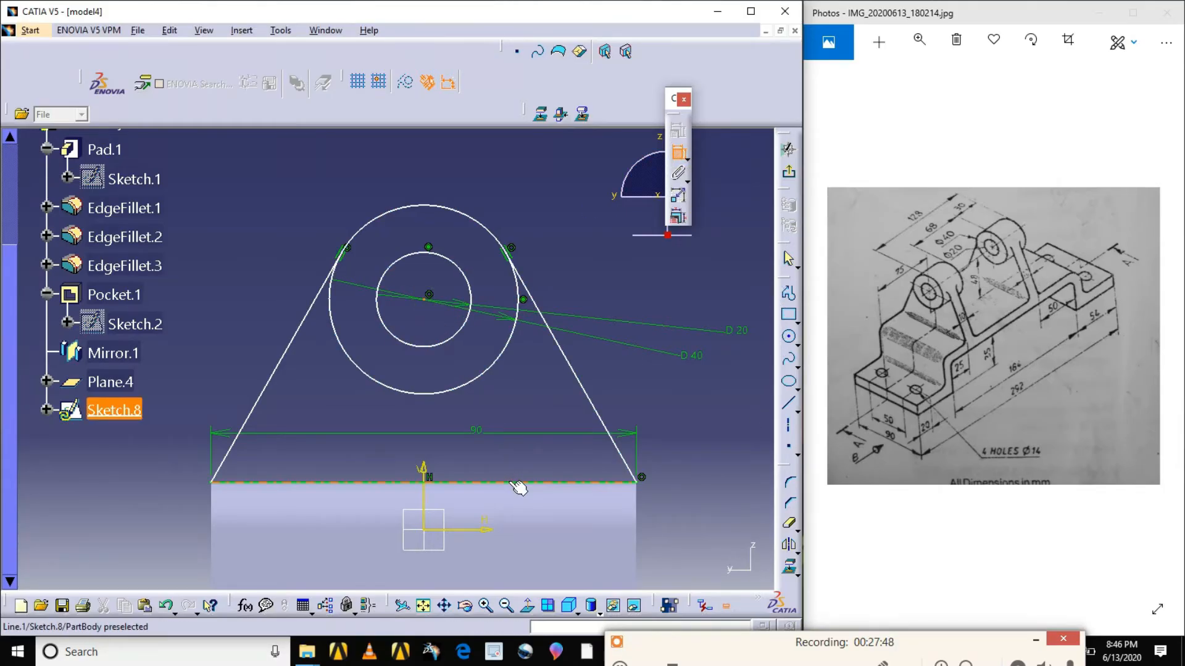
pyautogui.click(673, 394)
pyautogui.doubleClick(674, 396)
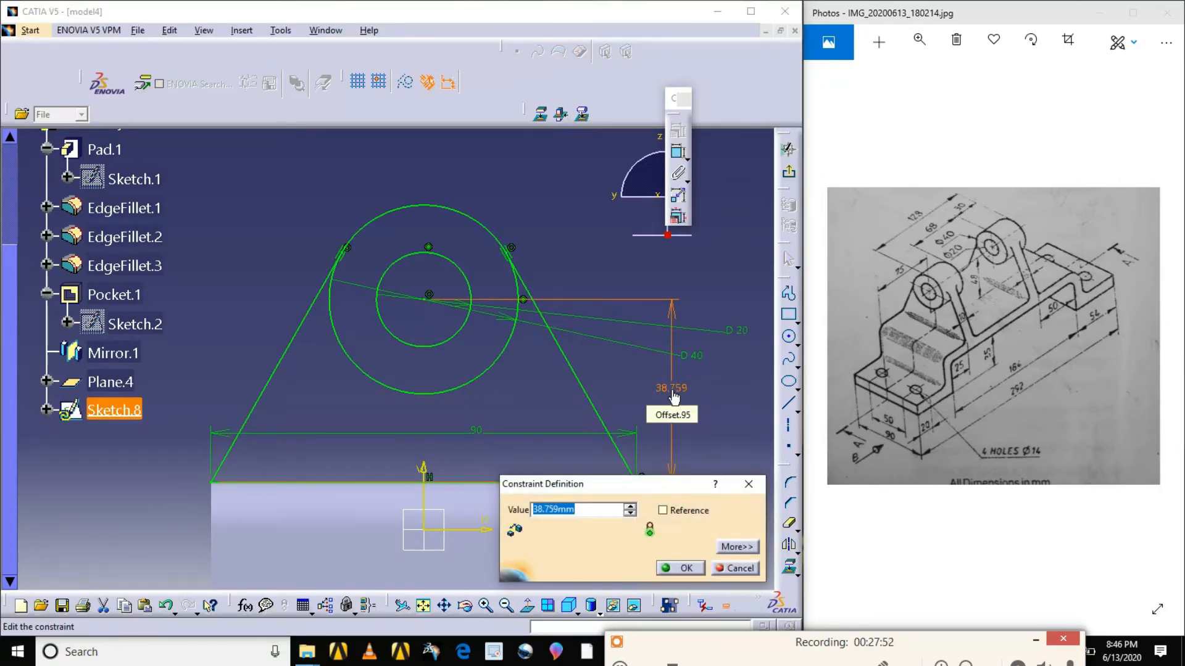
pyautogui.write('48')
pyautogui.press('Return')
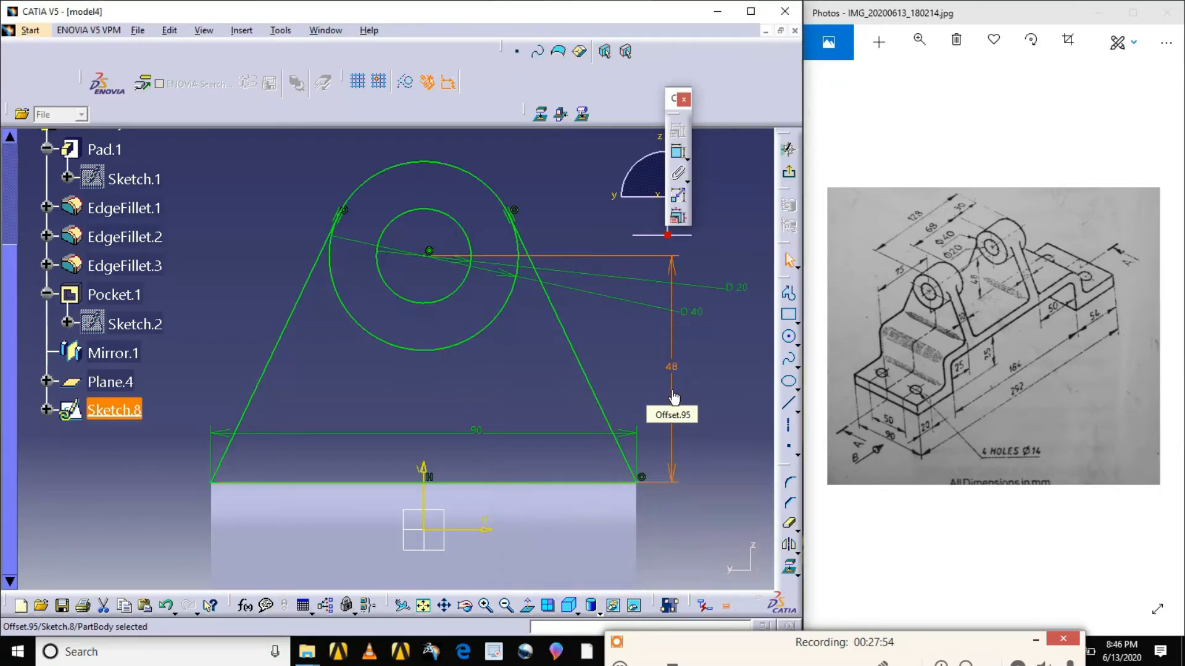
pyautogui.click(727, 459)
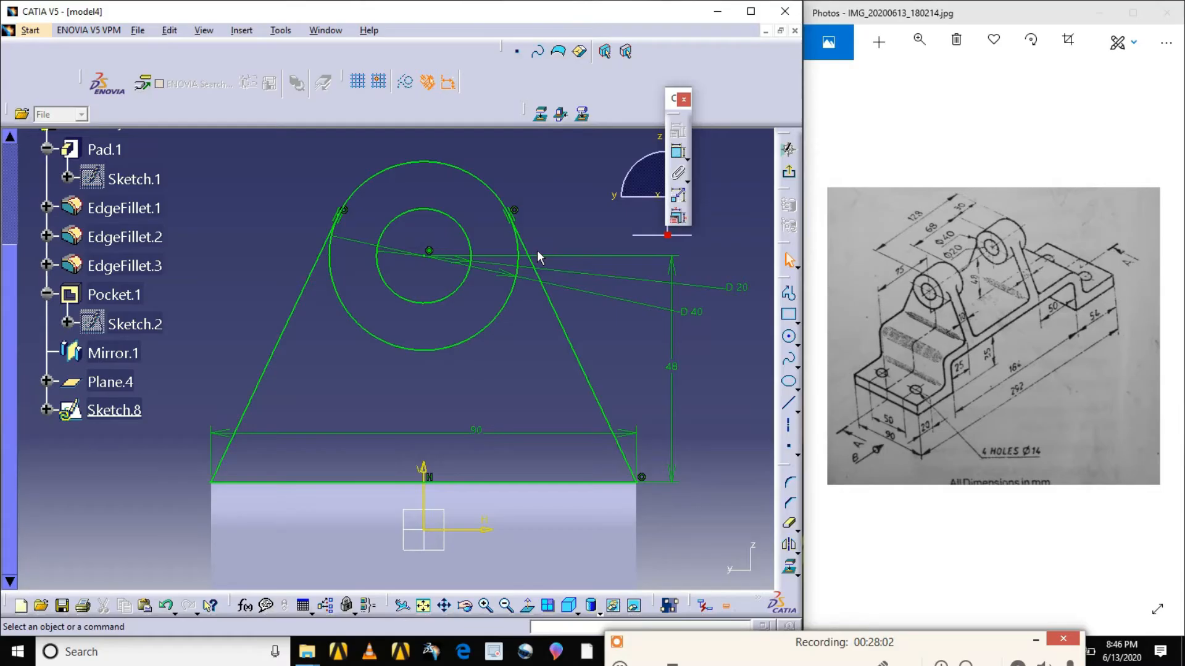
pyautogui.click(791, 176)
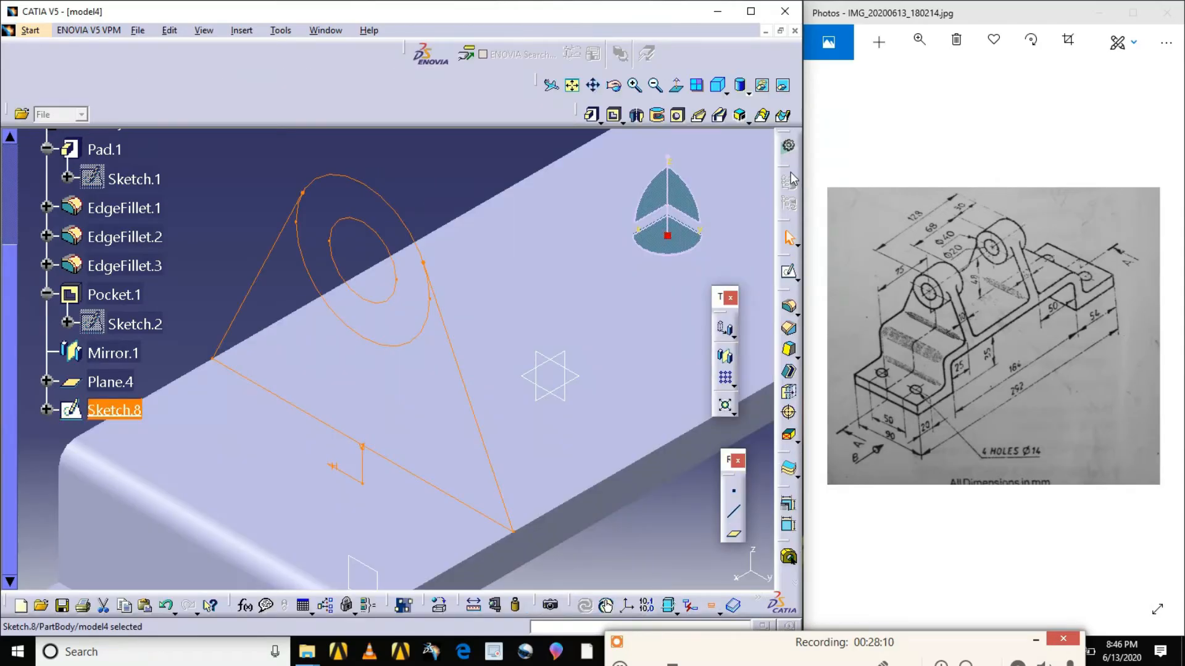
pyautogui.click(615, 116)
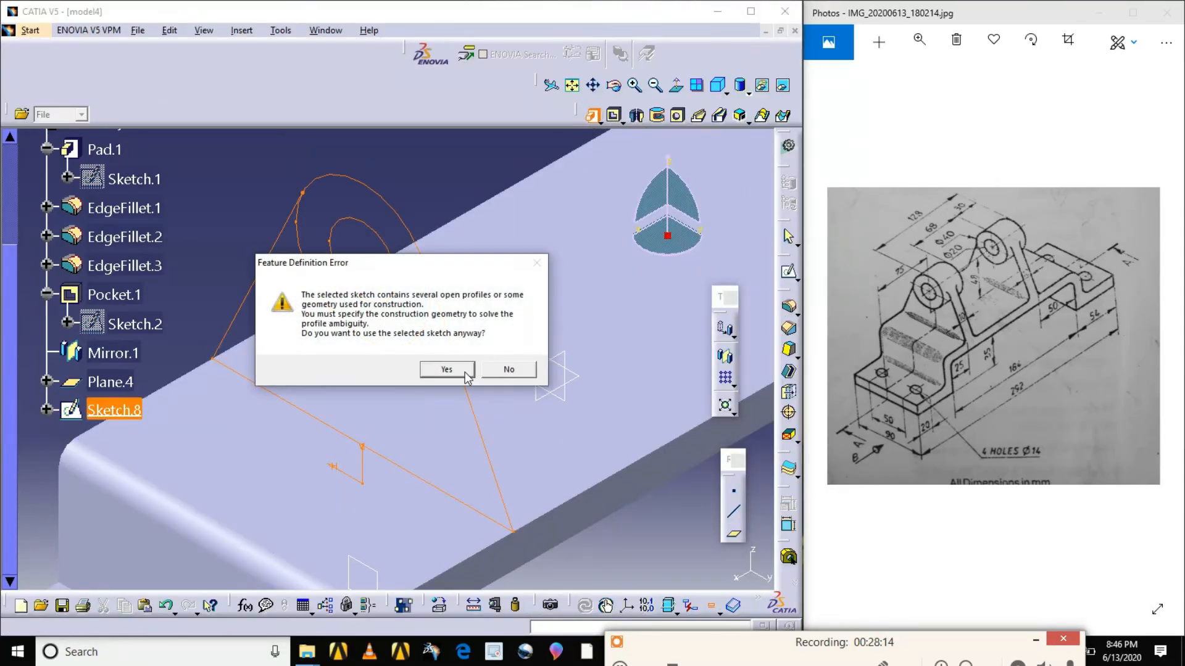
pyautogui.click(466, 372)
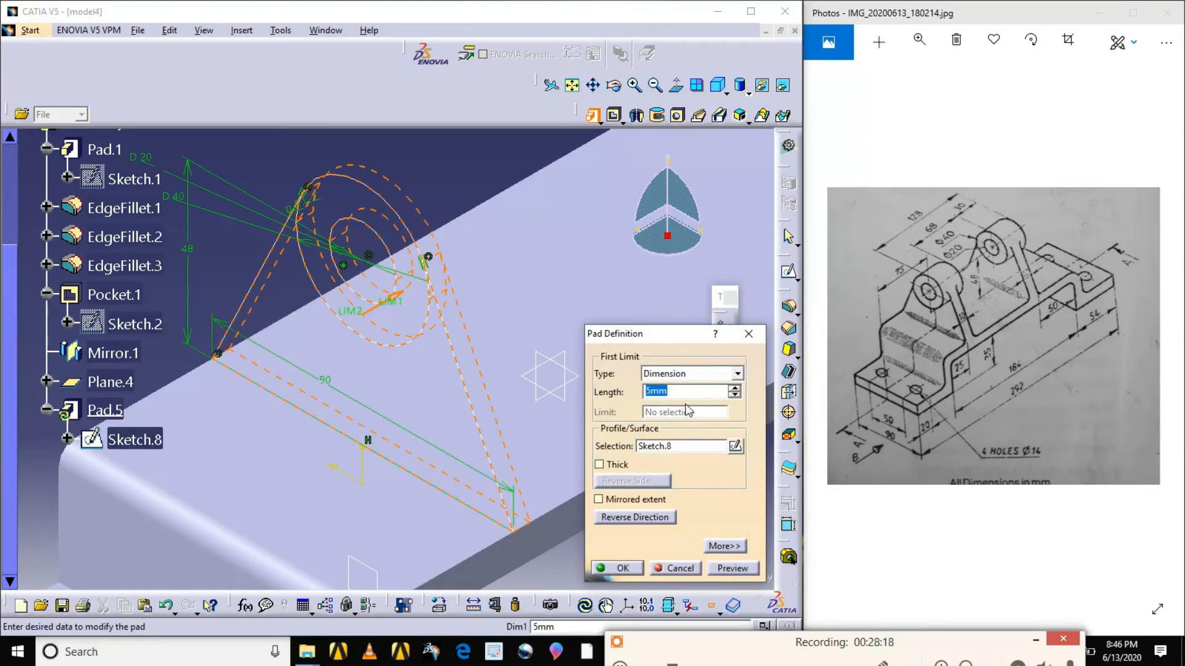
pyautogui.click(748, 333)
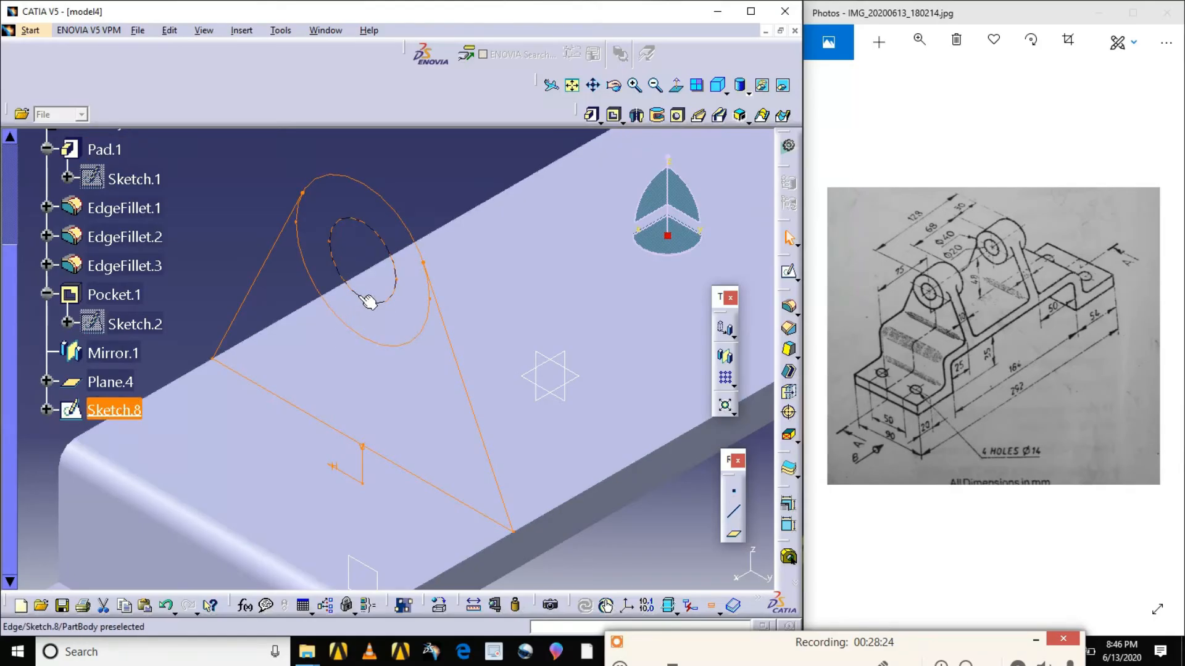
pyautogui.click(593, 115)
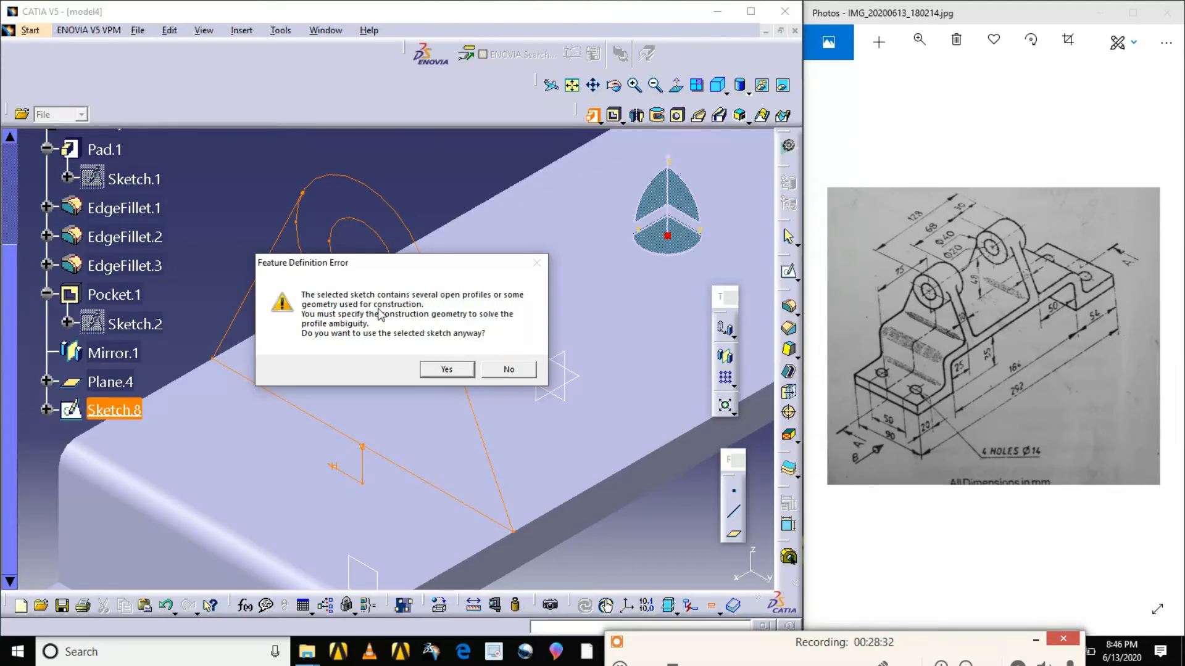
pyautogui.click(516, 372)
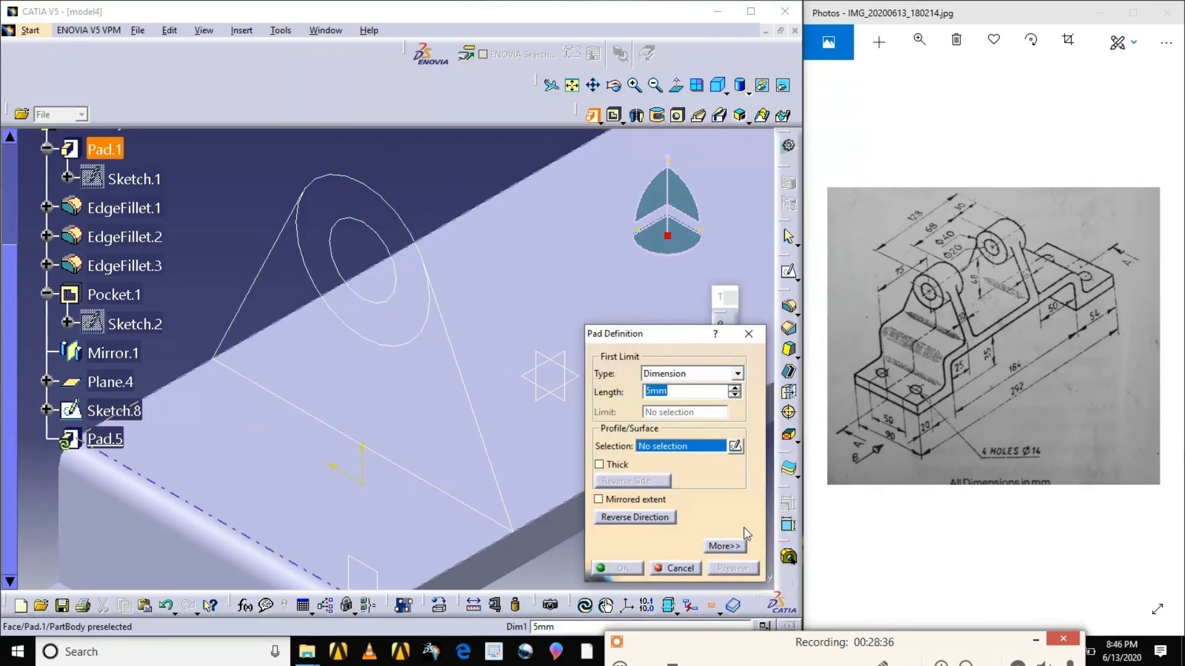
pyautogui.click(682, 568)
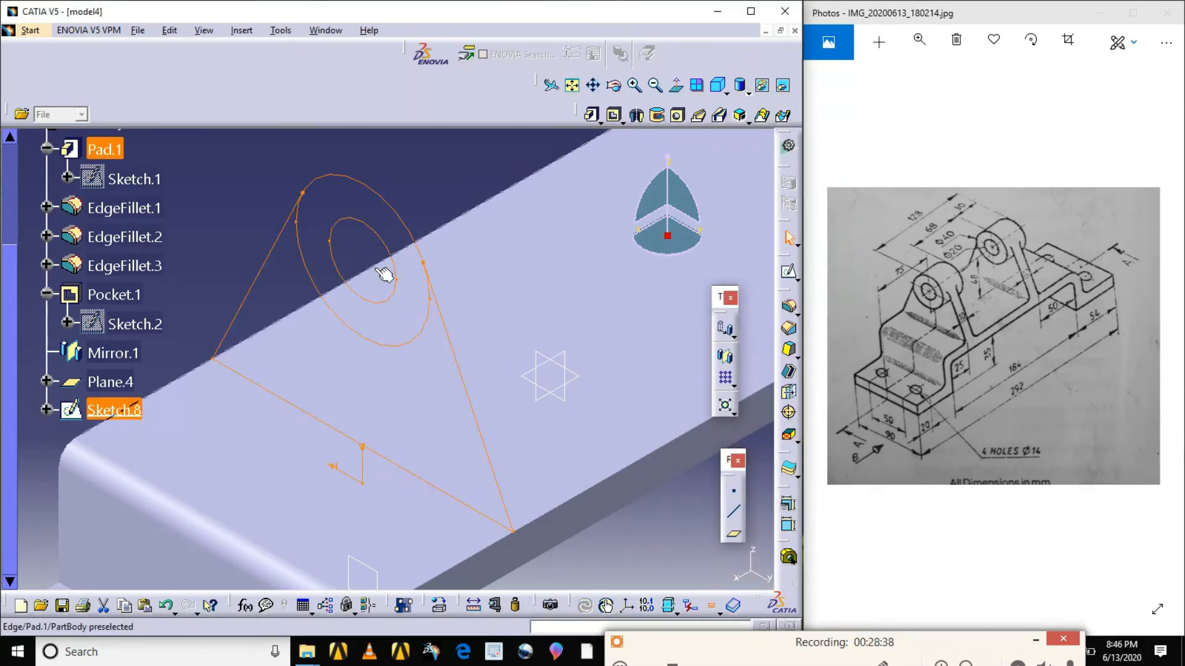
# - Reopen the lug sketch, quick-trim the lower arc of the outer circle between the slanted lines, and exit the sketch
pyautogui.doubleClick(397, 221)
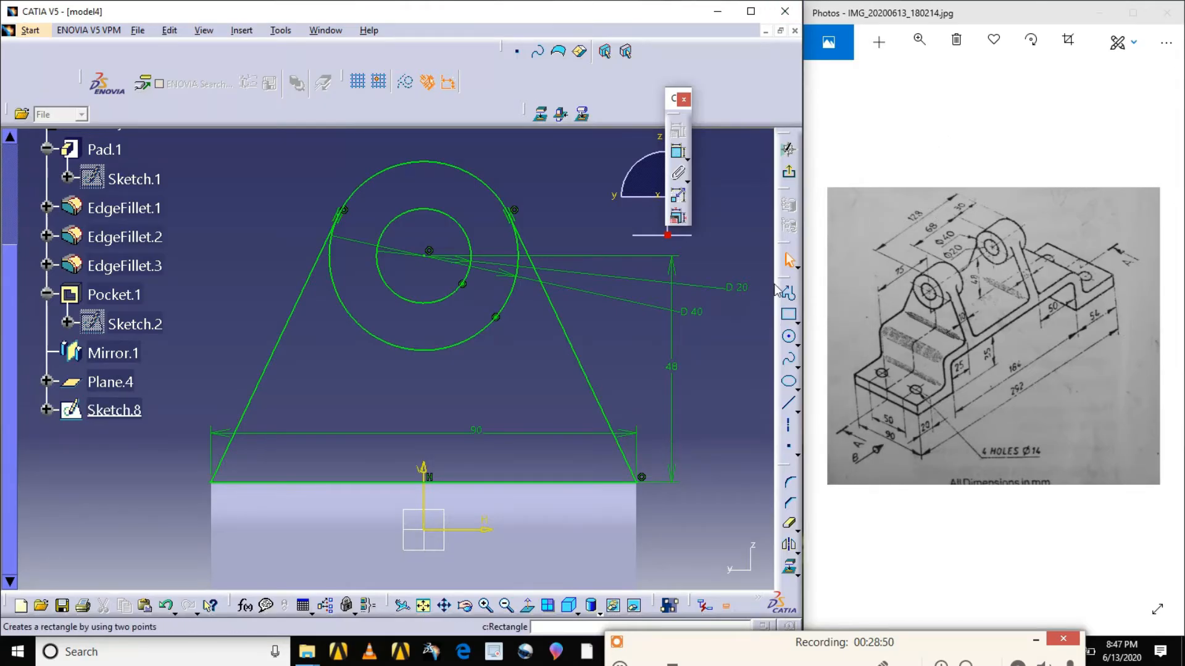
pyautogui.click(790, 527)
pyautogui.click(478, 344)
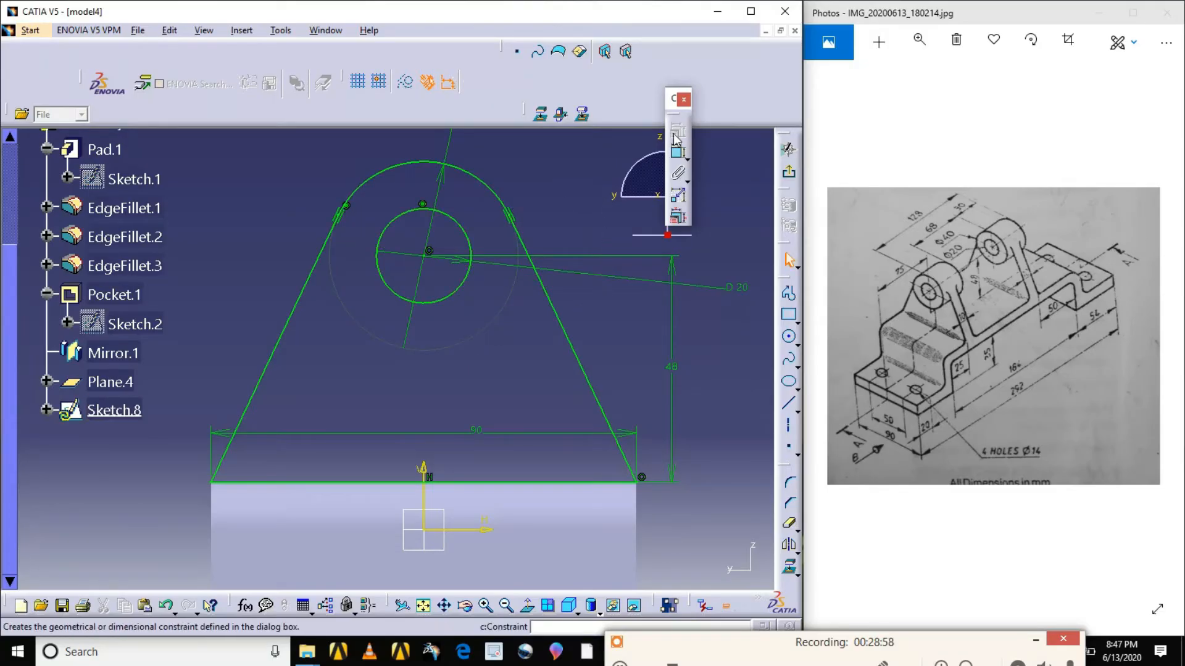
pyautogui.click(605, 51)
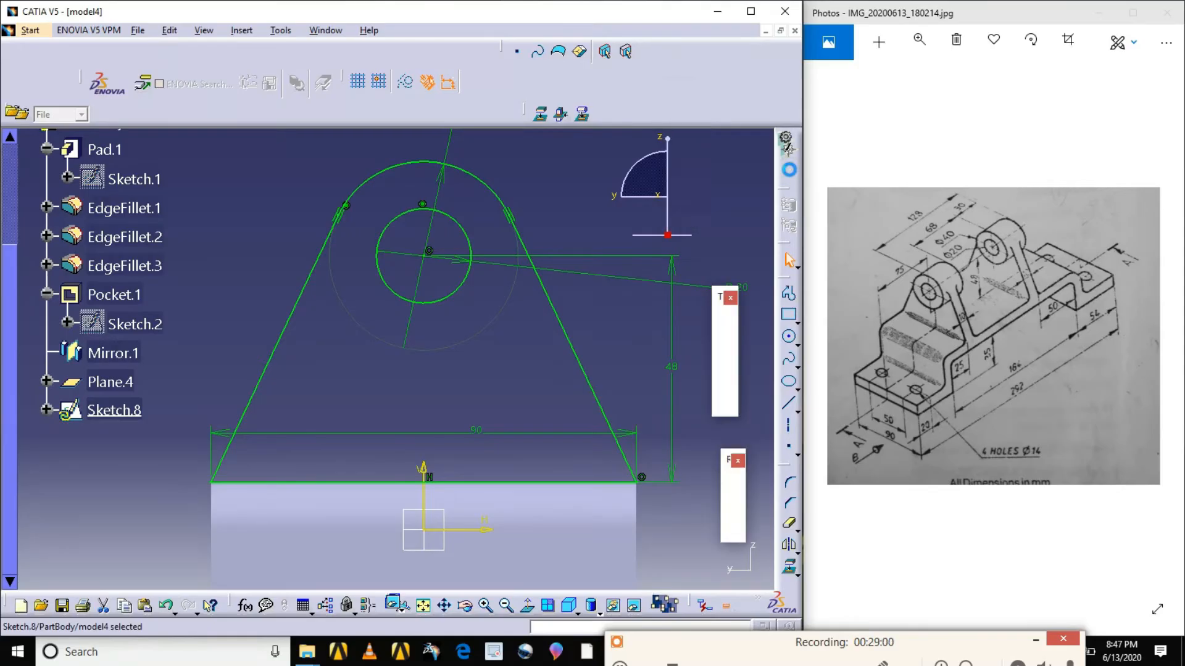
# - Pad the trimmed lug sketch by 5 mm with mirrored extent
pyautogui.click(591, 115)
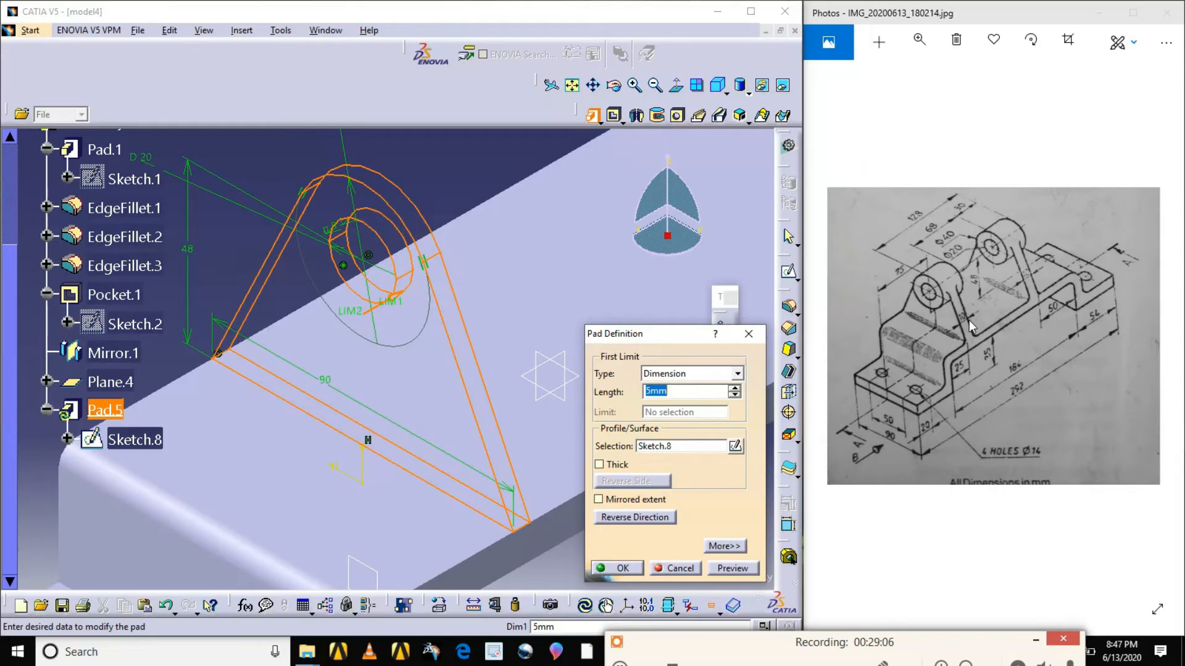
pyautogui.click(631, 501)
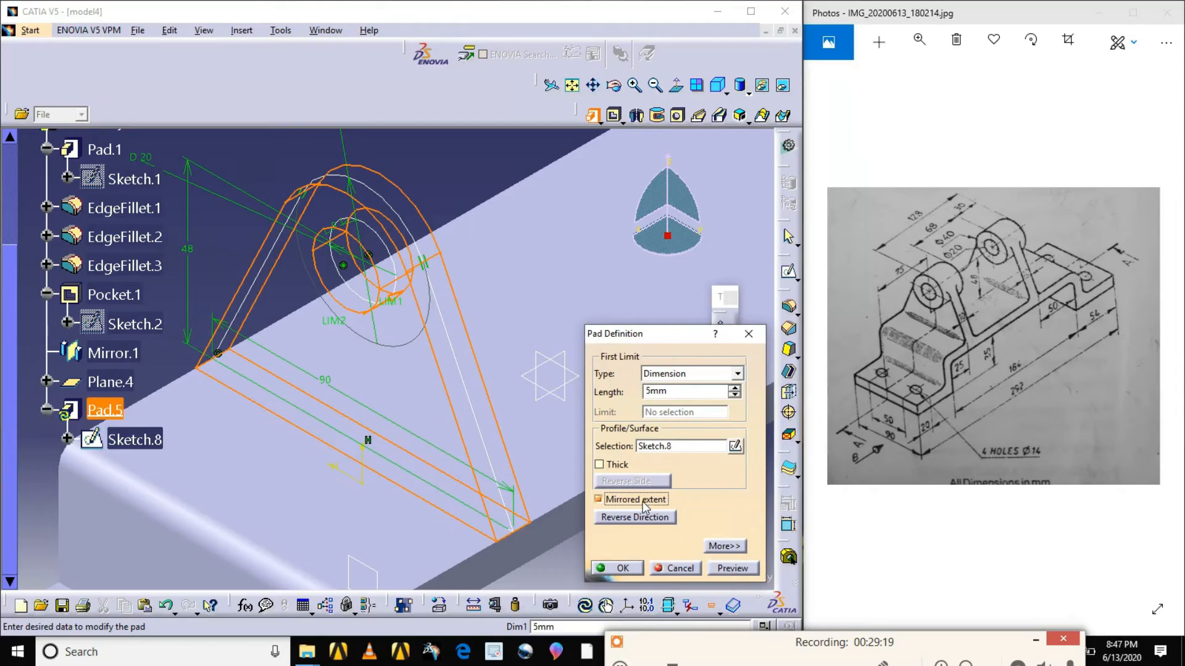
pyautogui.click(734, 568)
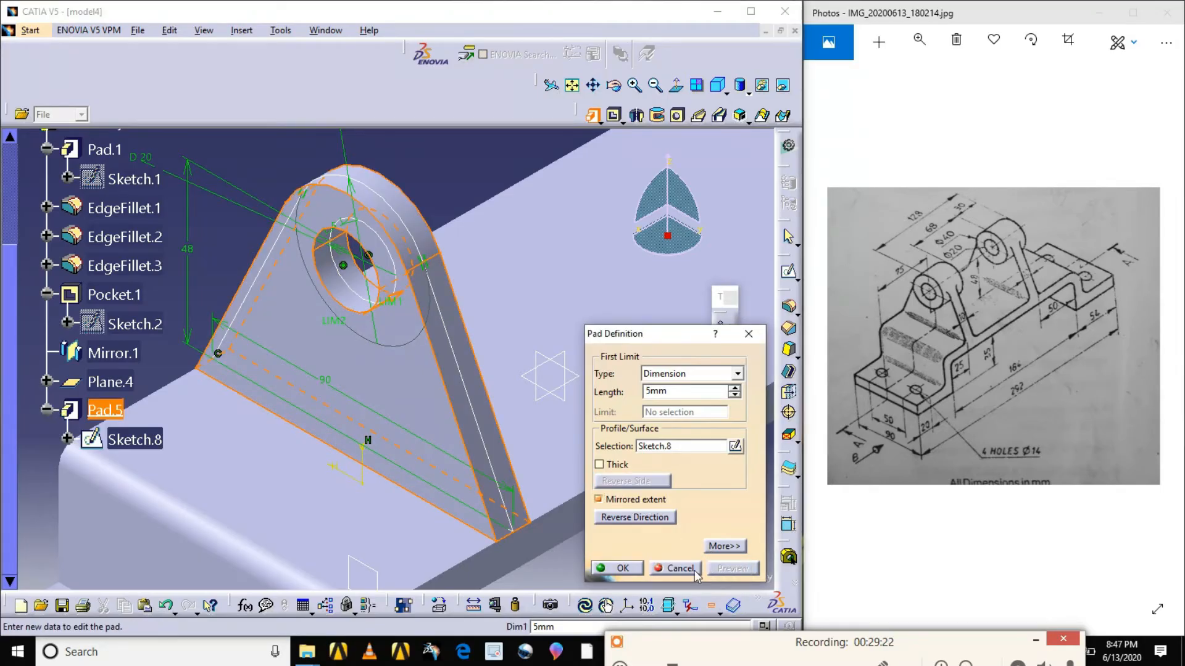
pyautogui.click(621, 568)
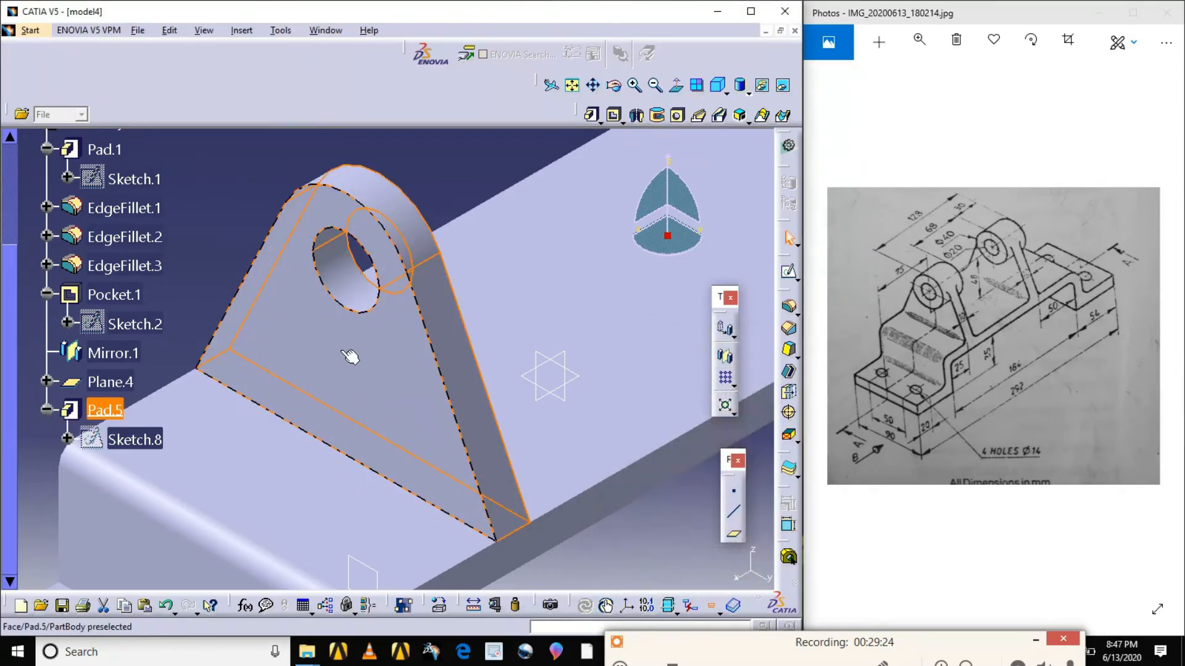
# - Start a sketch on Plane.4 and draw two circles with a common centre beside the lug, about 24 mm and 33 mm in diameter
pyautogui.click(245, 165)
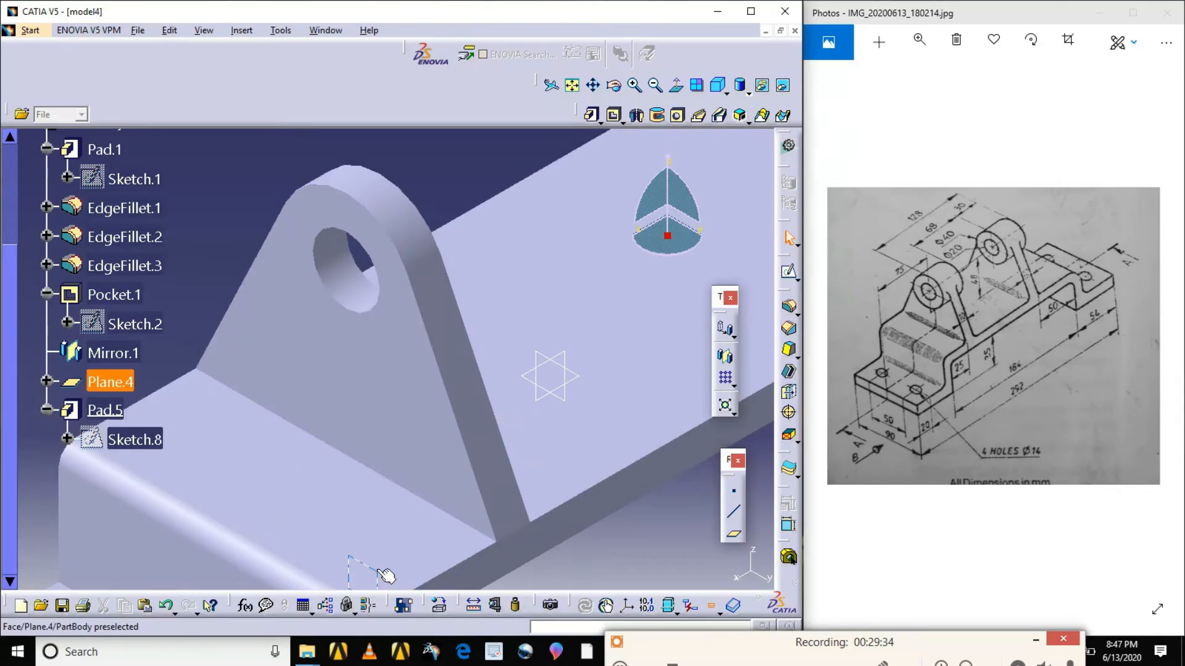
pyautogui.click(789, 272)
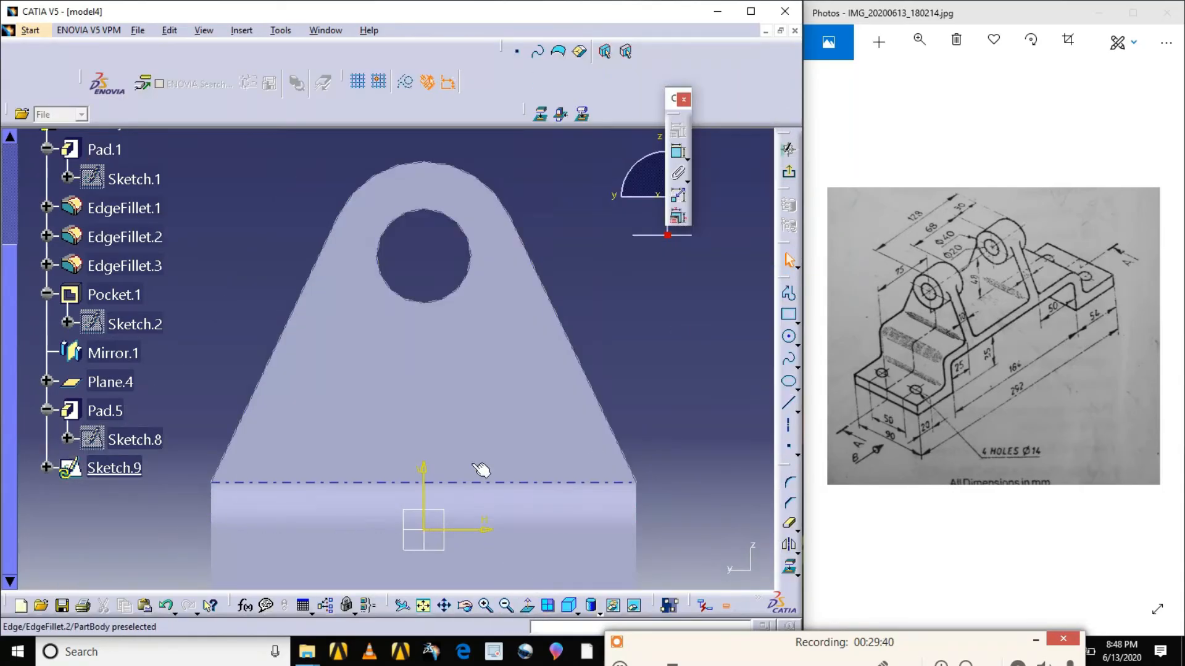
pyautogui.click(790, 340)
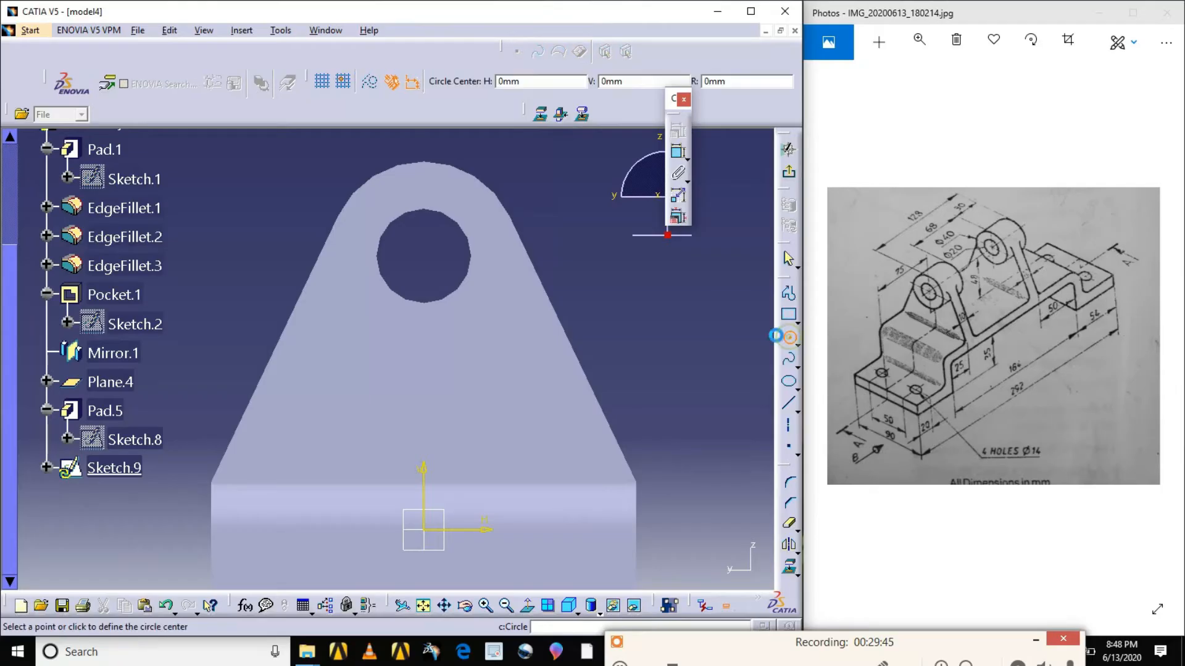
pyautogui.click(641, 297)
pyautogui.click(700, 297)
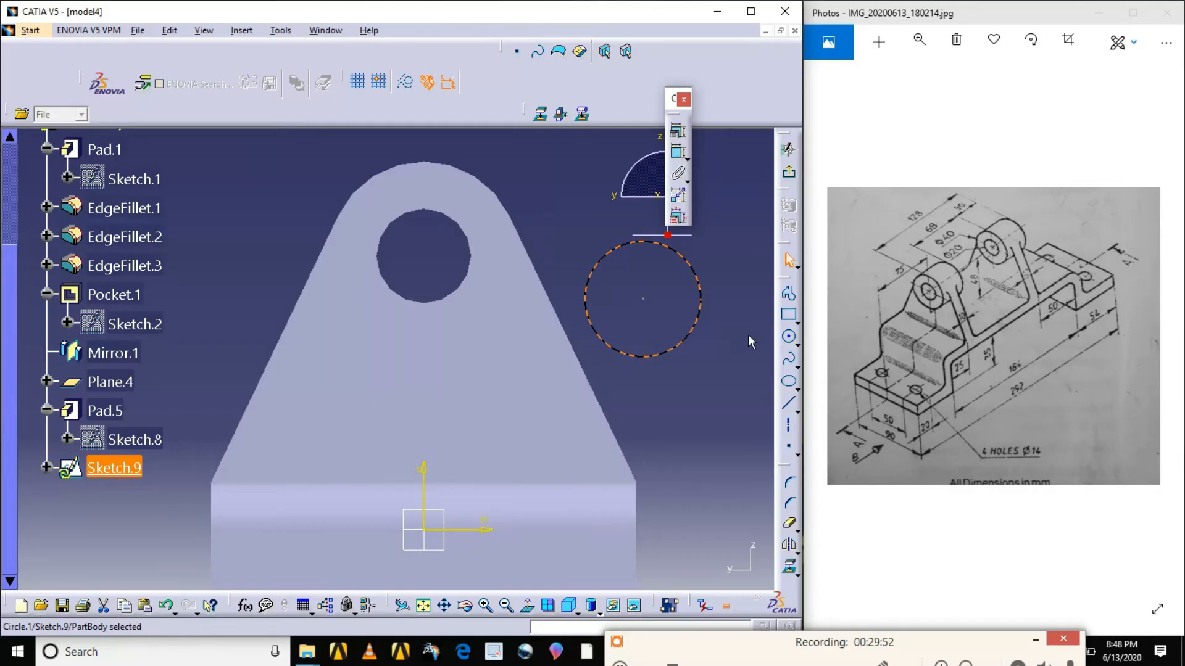
pyautogui.click(790, 340)
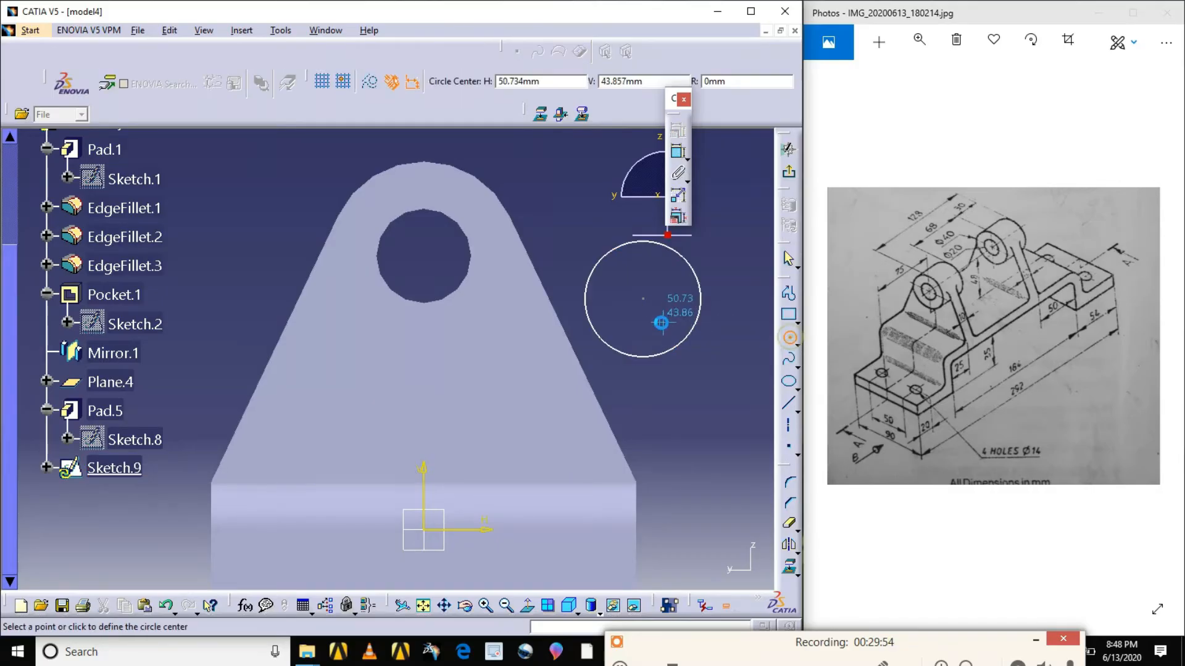
pyautogui.click(643, 299)
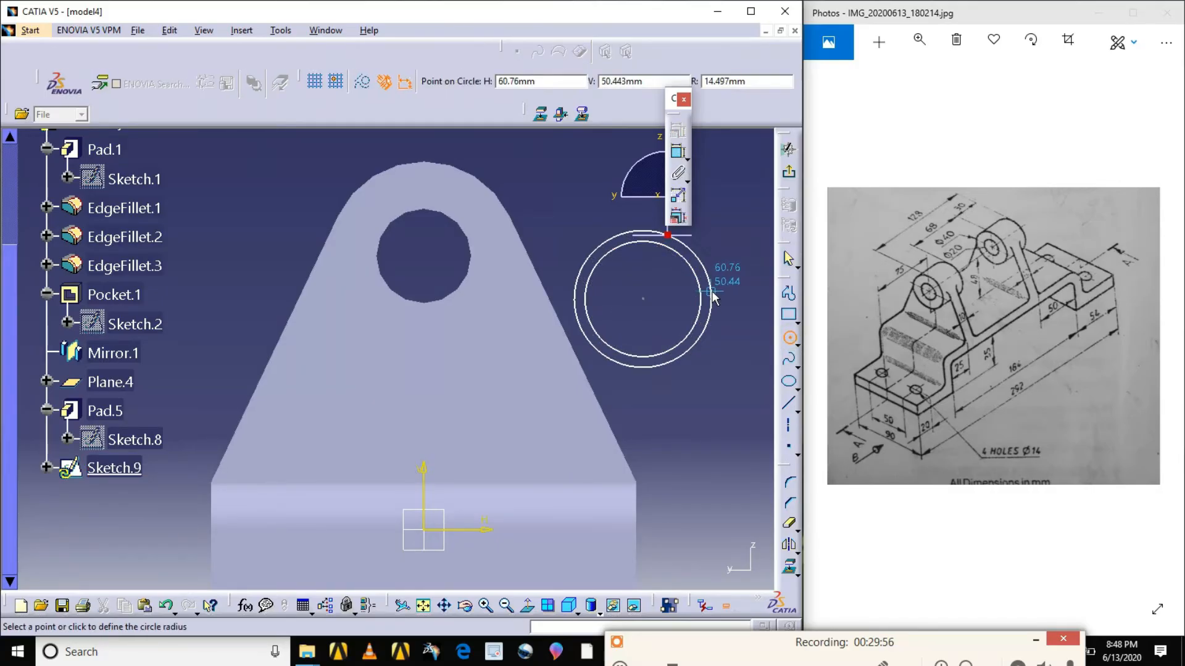
pyautogui.click(722, 293)
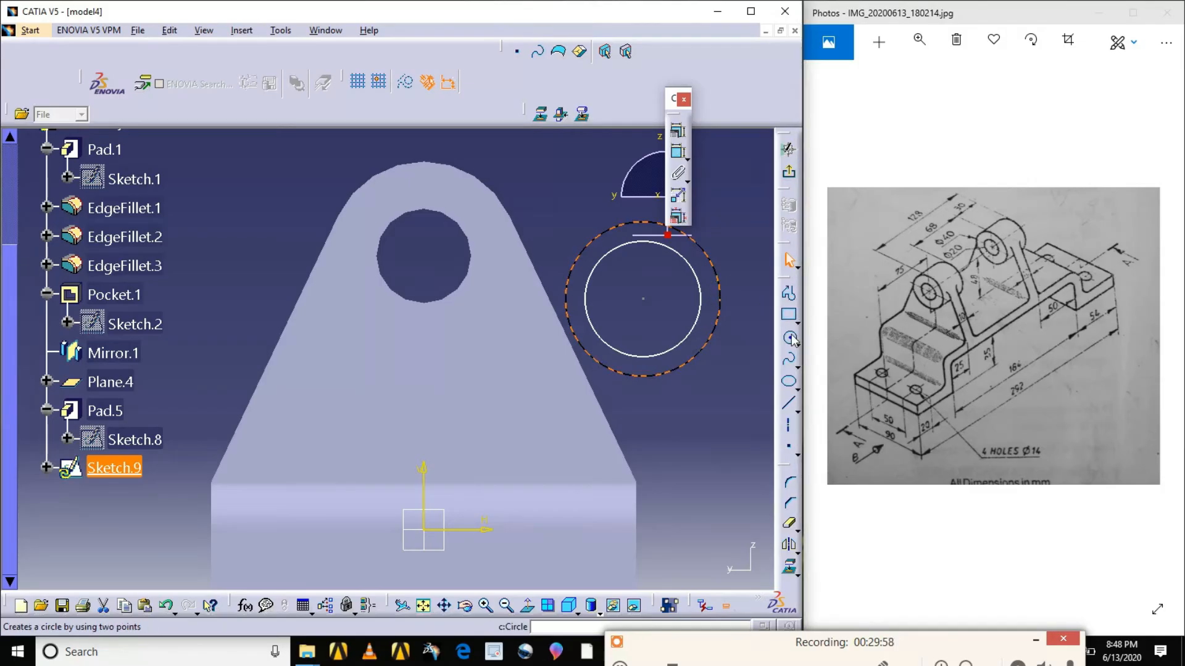
# - Dock the floating Constraint toolbar in line with the other sketch toolbars
pyautogui.moveTo(672, 100)
pyautogui.mouseDown()
pyautogui.moveTo(699, 89)
pyautogui.moveTo(660, 91)
pyautogui.moveTo(670, 104)
pyautogui.mouseUp()
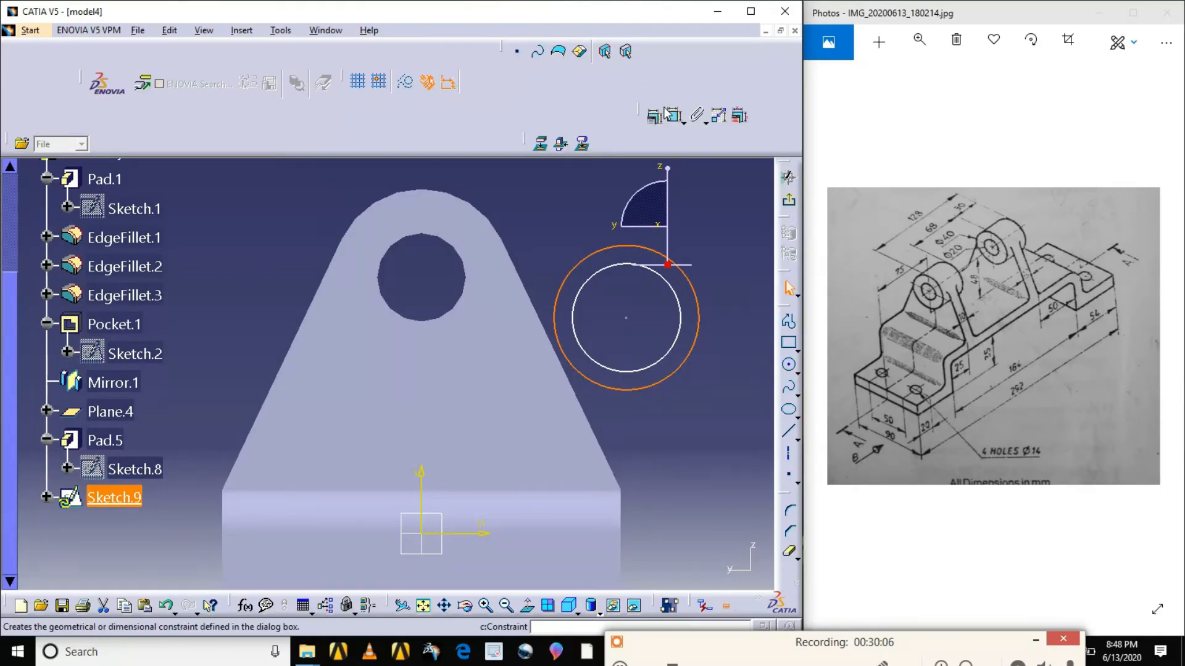
pyautogui.moveTo(661, 108); pyautogui.dragTo(678, 67)
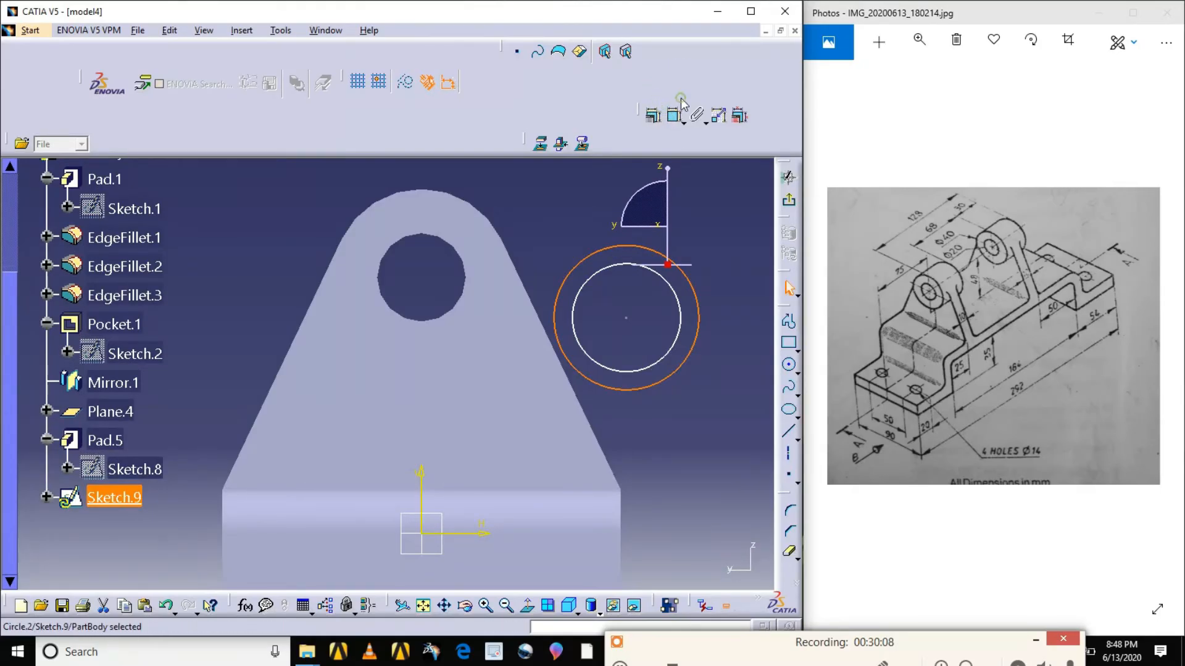
pyautogui.moveTo(686, 111); pyautogui.dragTo(670, 61)
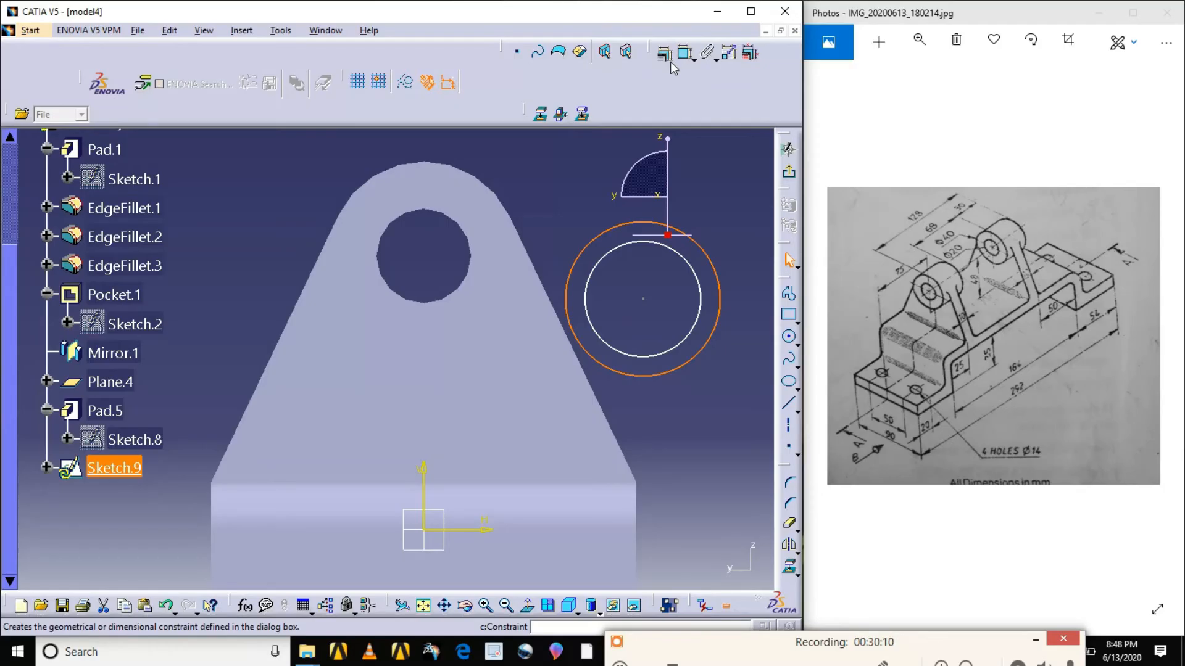
# - Dimension the larger of the two new circles and set its diameter to 20 mm
pyautogui.click(685, 55)
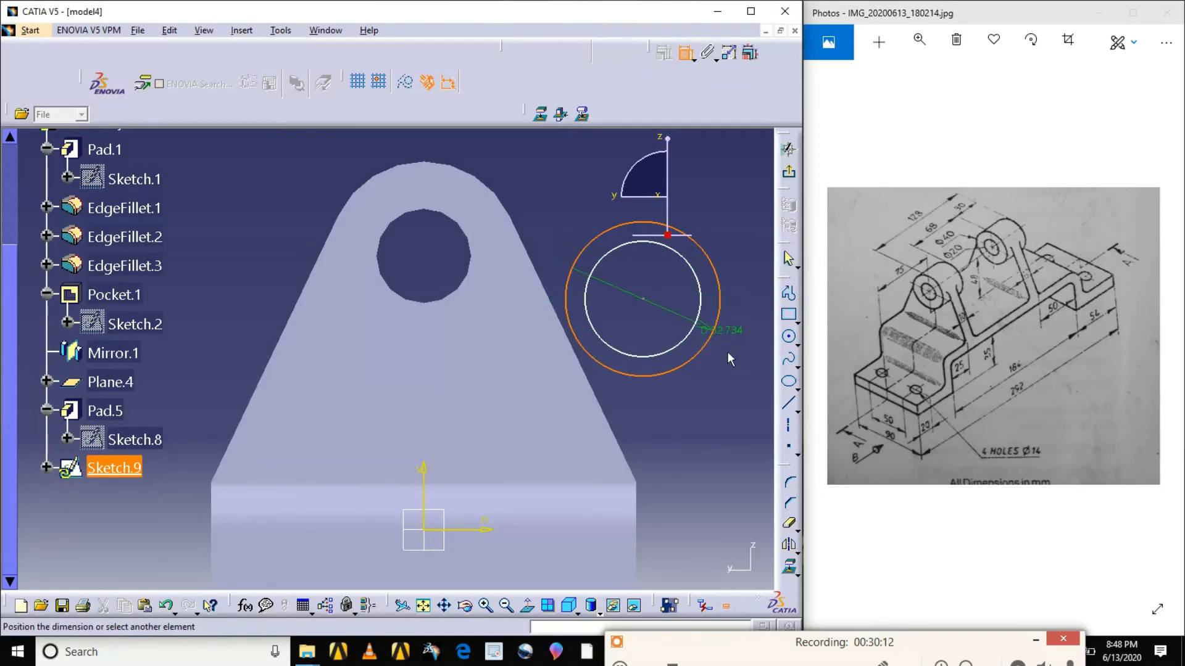
pyautogui.click(726, 376)
pyautogui.doubleClick(728, 379)
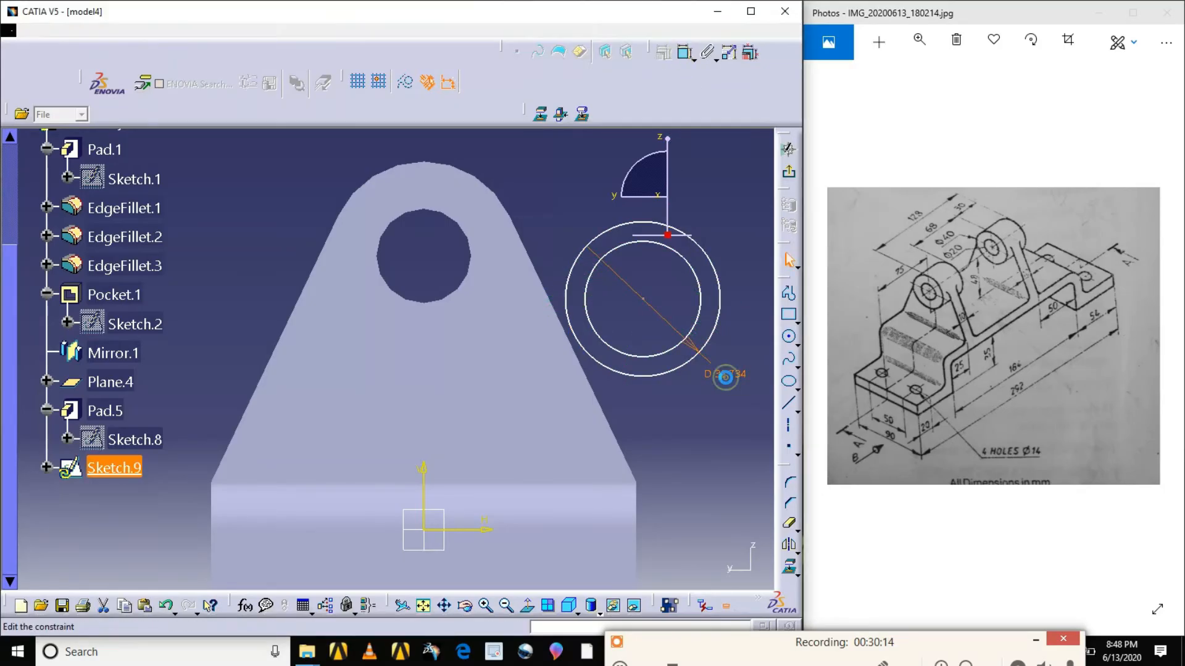
pyautogui.write('2')
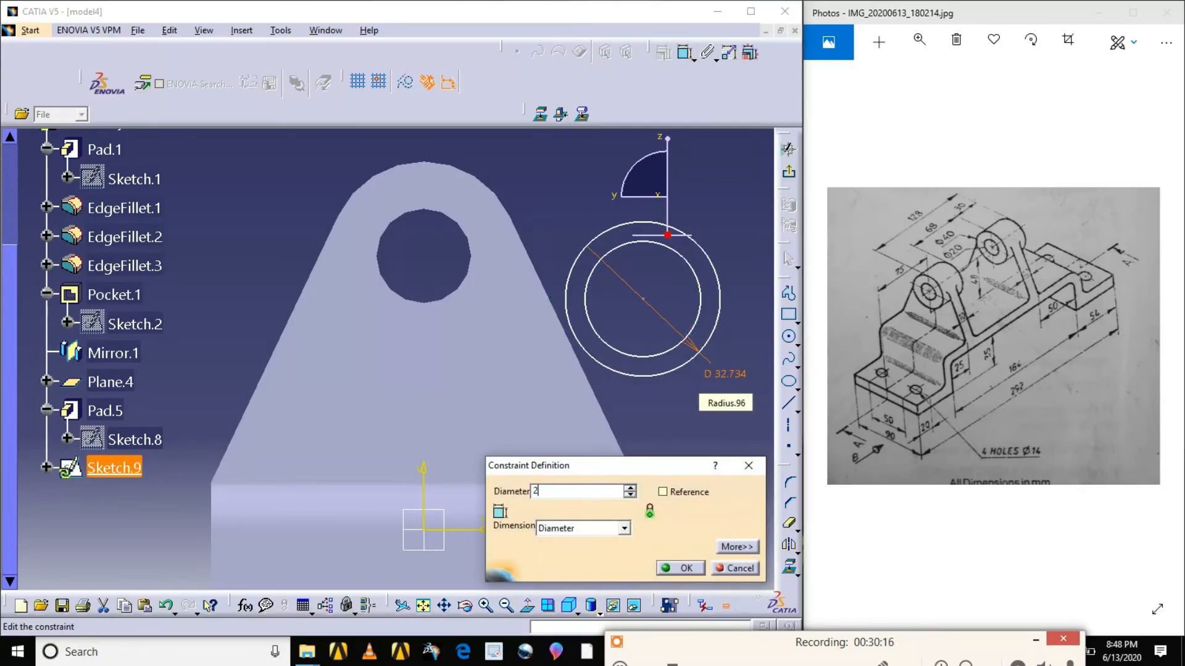
pyautogui.write('0')
pyautogui.press('Return')
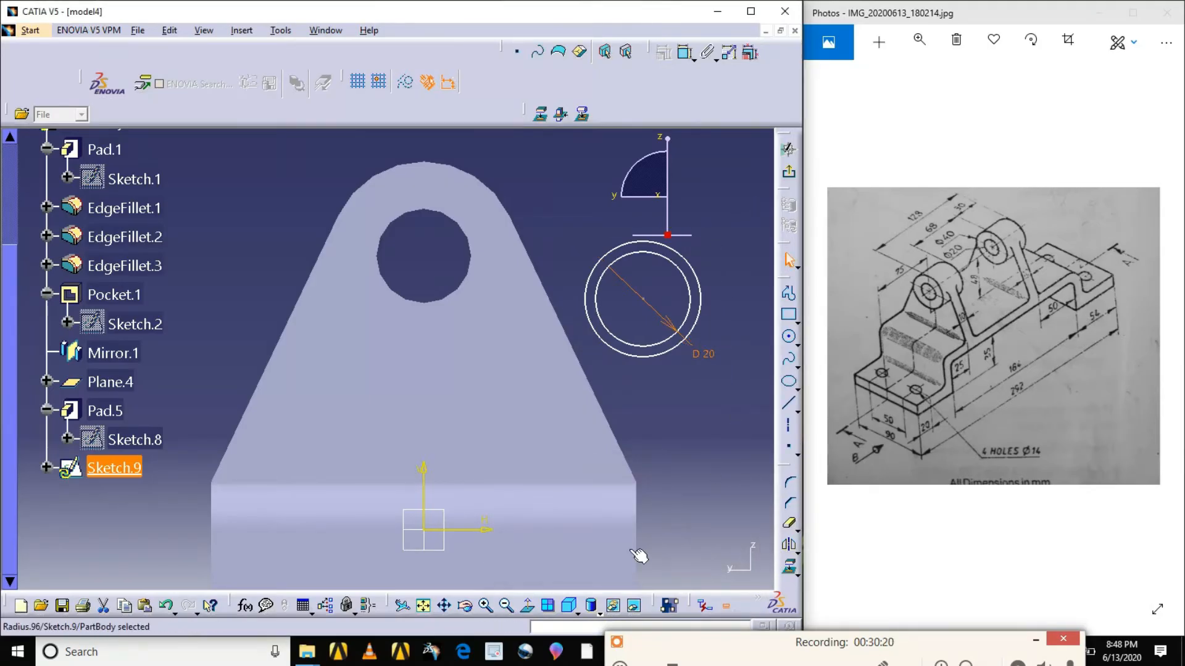
# - Dimension the remaining new circle and set its diameter to 40 mm
pyautogui.click(685, 52)
pyautogui.click(701, 285)
pyautogui.click(720, 278)
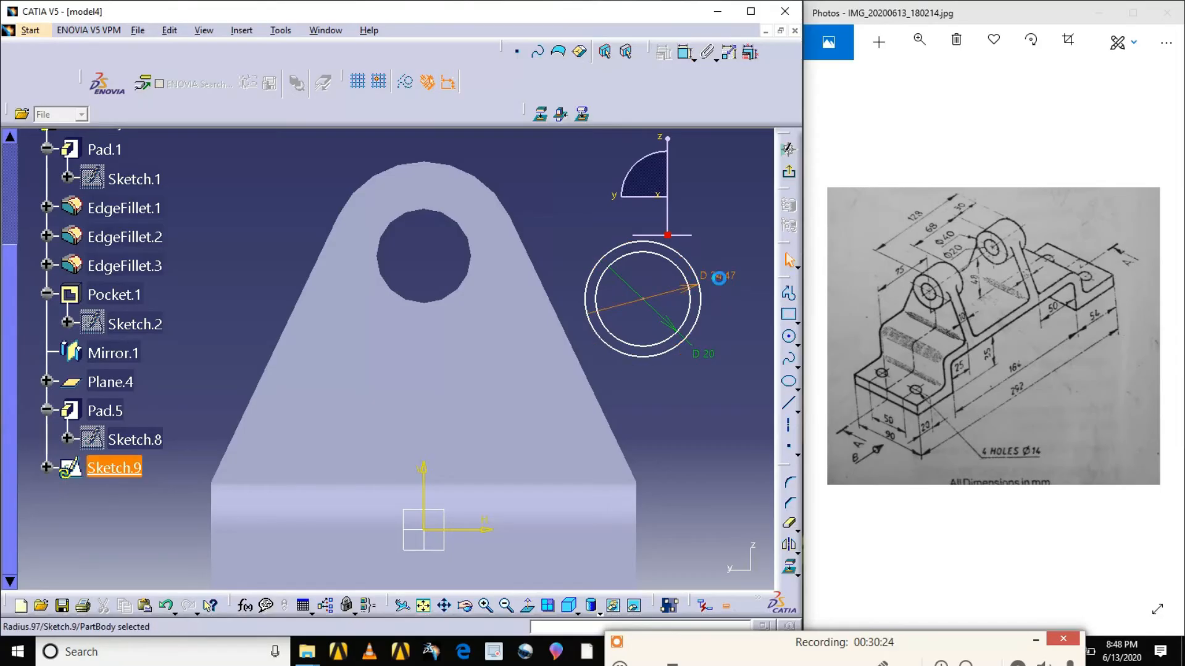
pyautogui.doubleClick(719, 278)
pyautogui.write('40')
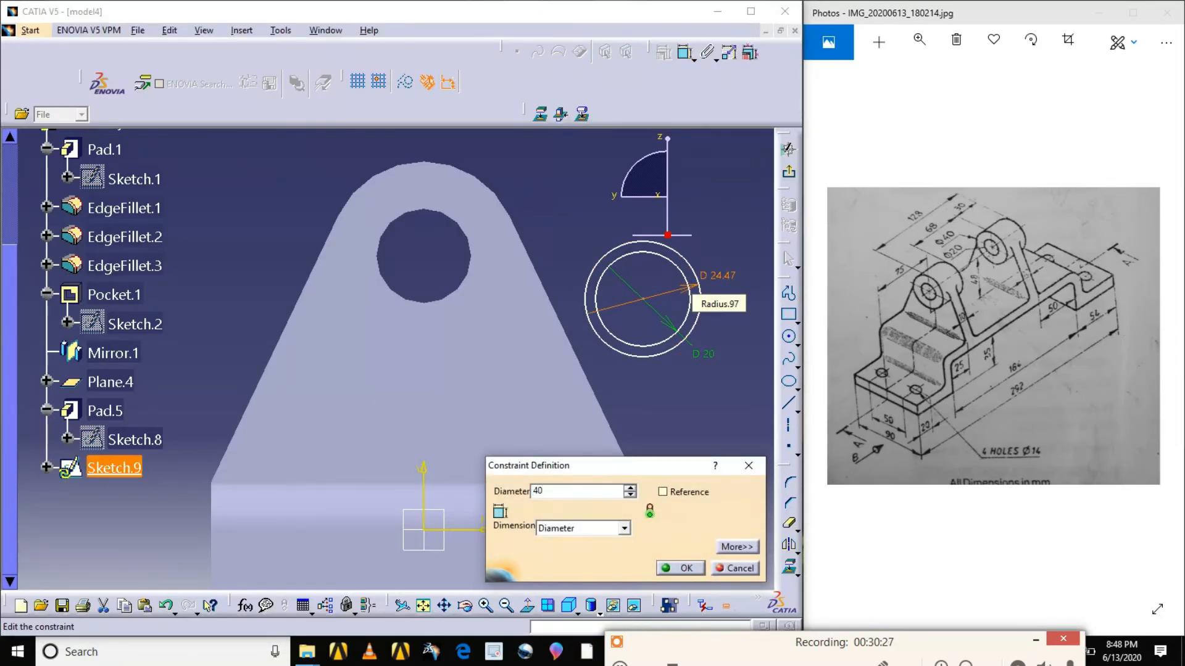
pyautogui.press('Return')
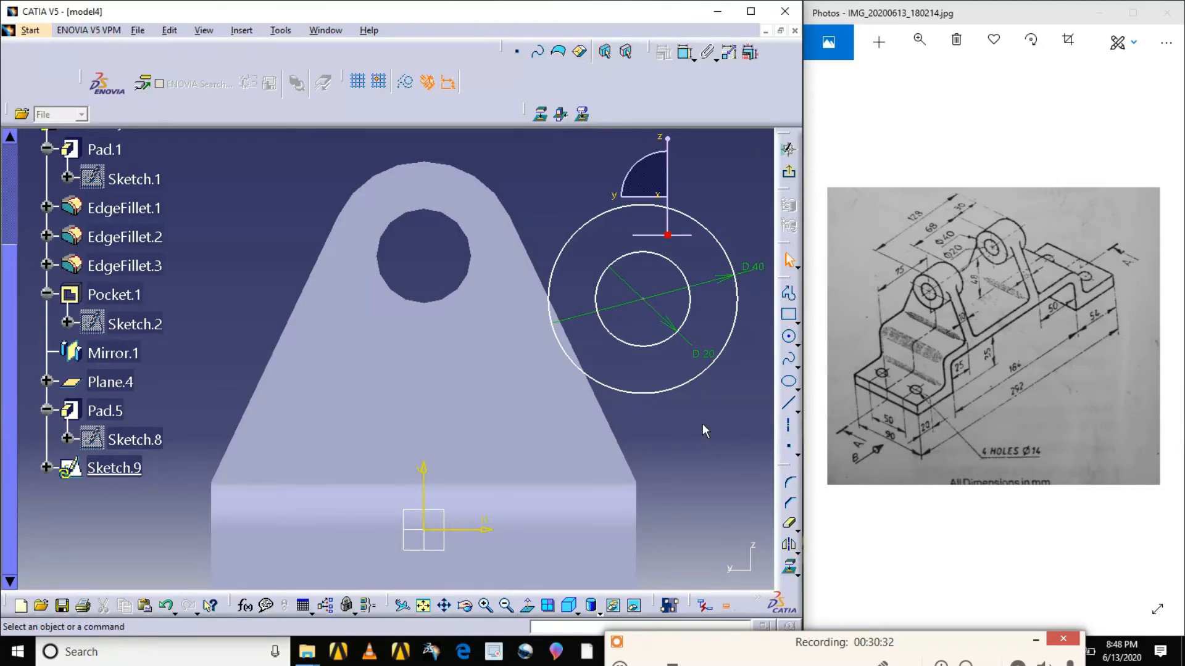
# - Shift the circle pair slightly farther from the lug and constrain the 20 mm and 40 mm circles to be concentric
pyautogui.moveTo(679, 390); pyautogui.dragTo(708, 388)
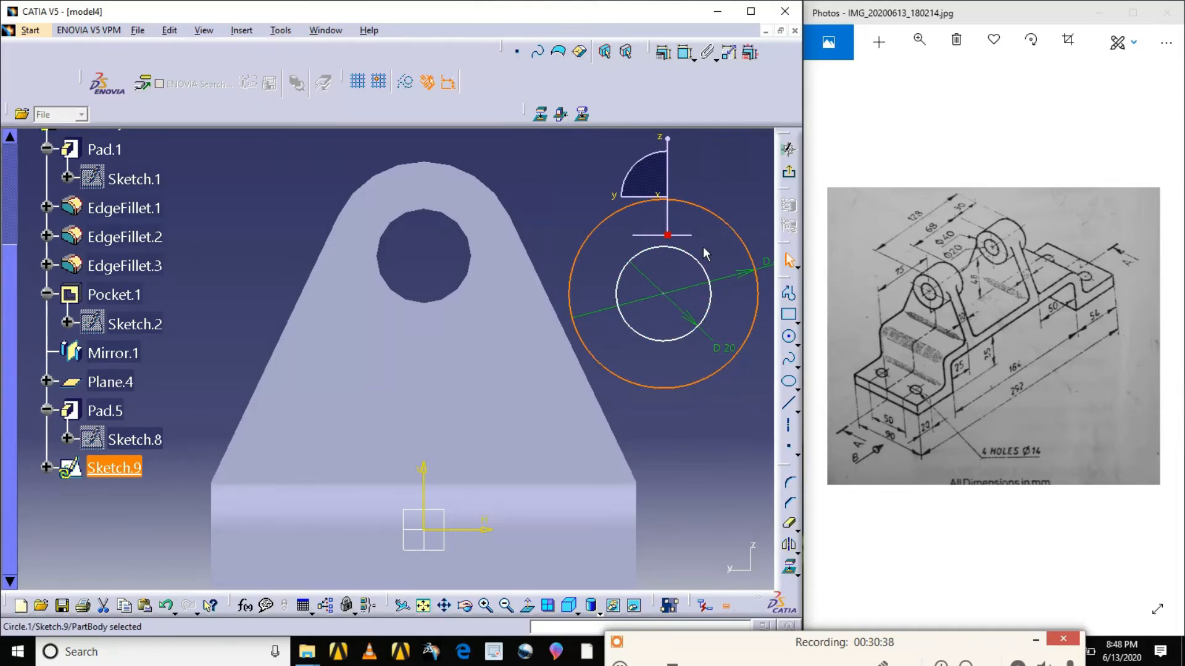
pyautogui.click(705, 267)
pyautogui.click(719, 220)
pyautogui.press('super')
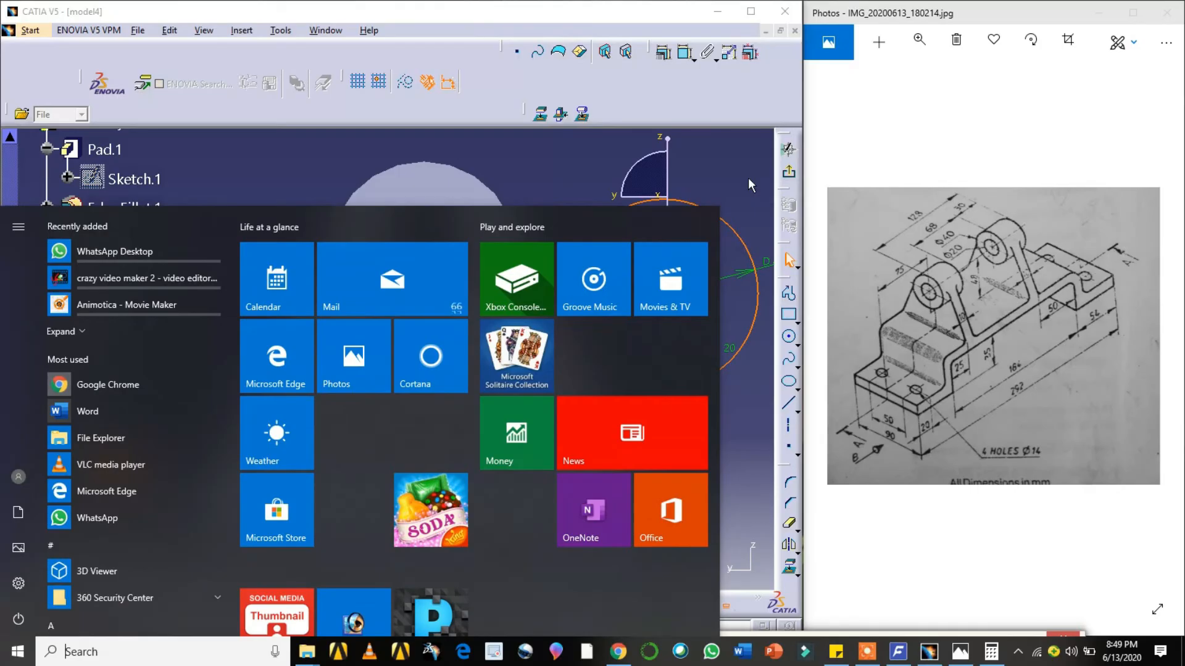
pyautogui.click(748, 180)
pyautogui.click(719, 236)
pyautogui.keyDown('ctrl'); pyautogui.click(707, 267); pyautogui.keyUp('ctrl')
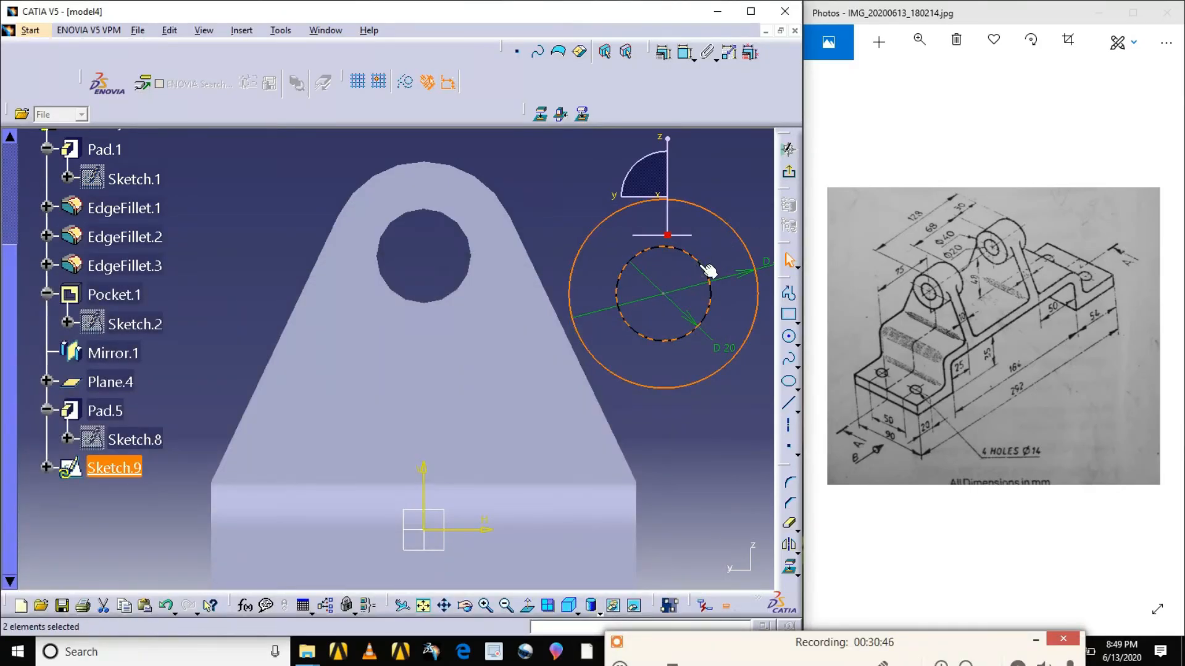
pyautogui.click(659, 54)
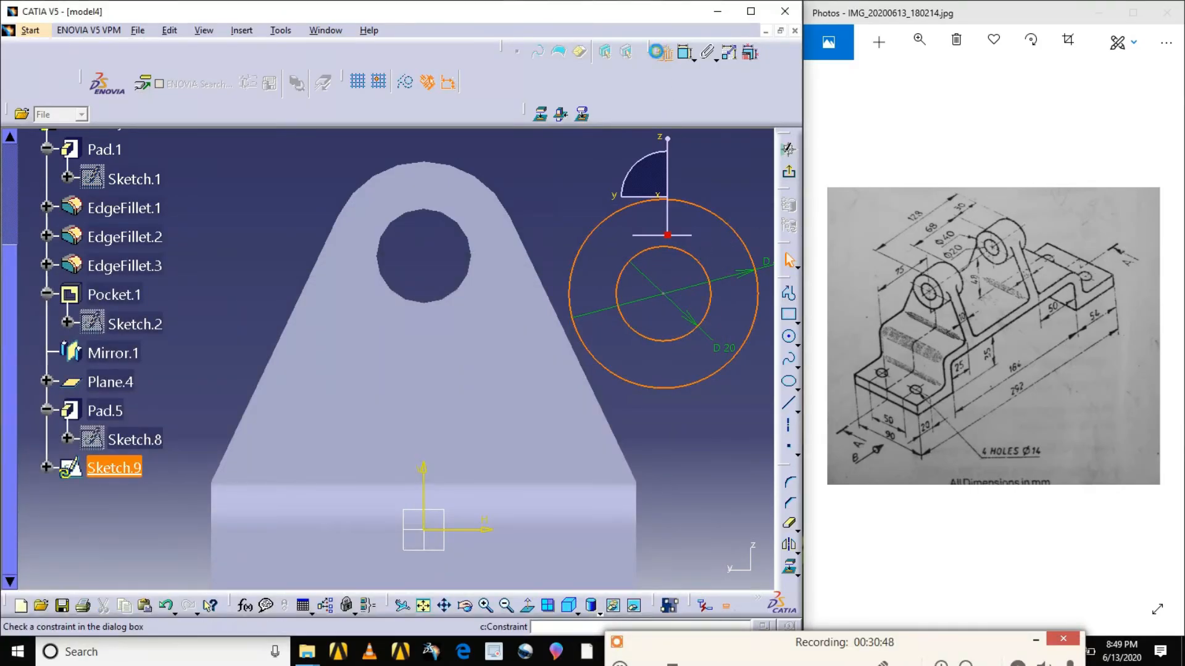
pyautogui.click(692, 442)
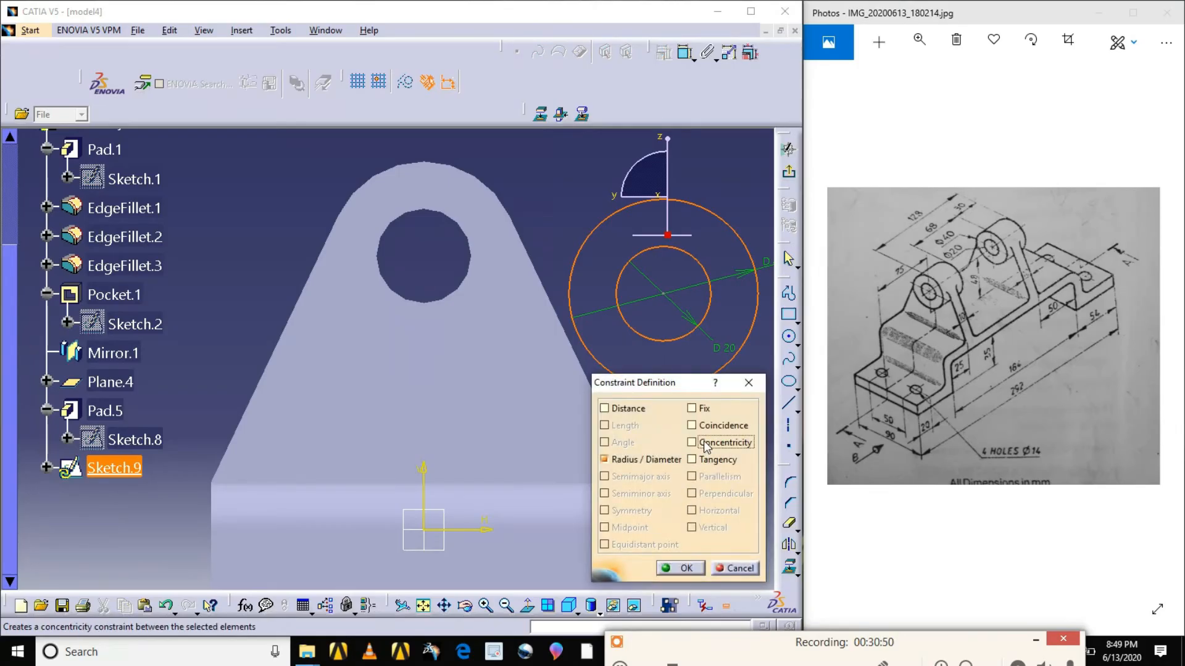
pyautogui.click(681, 568)
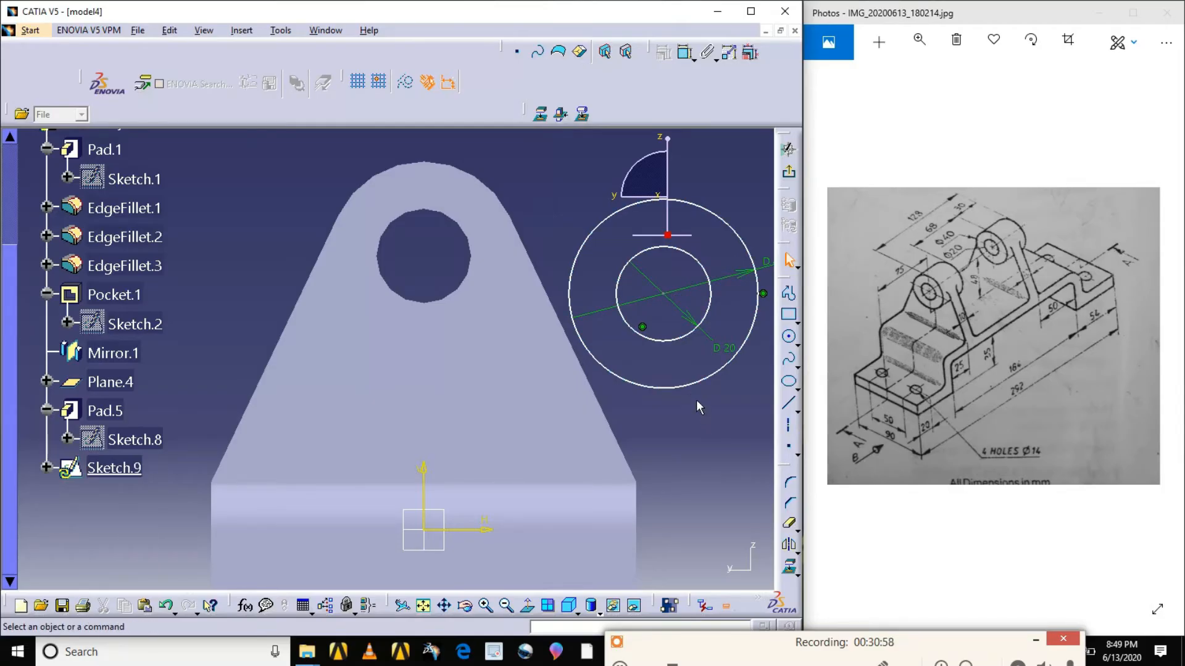
# - Constrain the 20 mm circle to be concentric with the edge of the lug's hole
pyautogui.click(664, 340)
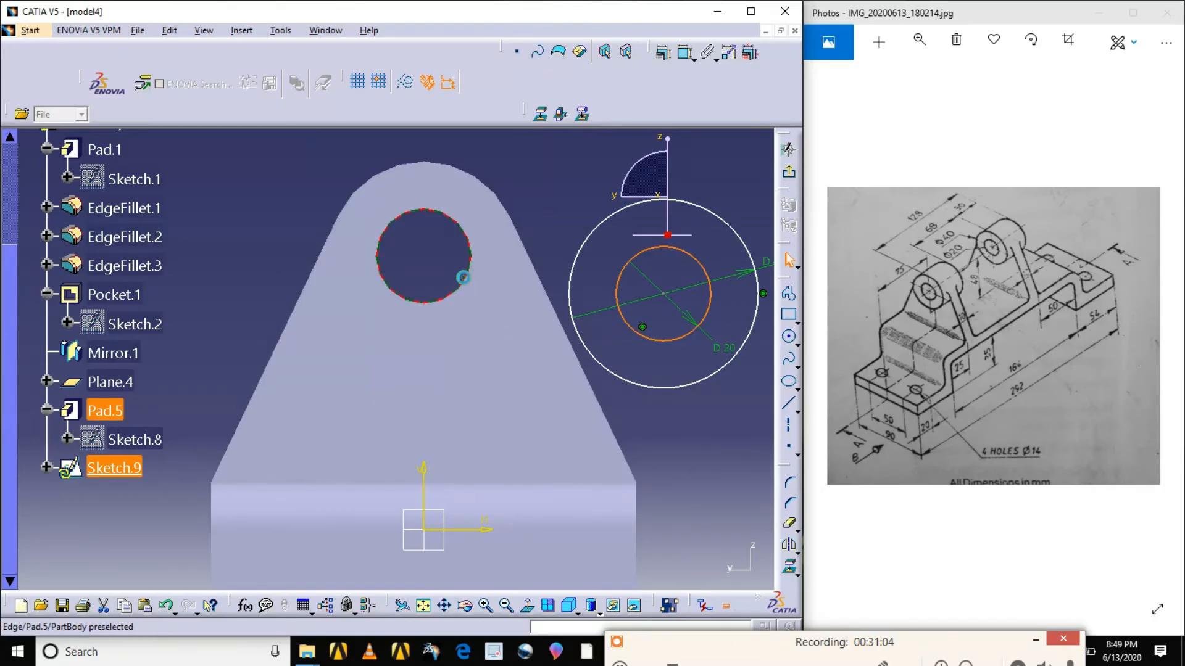
pyautogui.keyDown('ctrl'); pyautogui.click(470, 281); pyautogui.keyUp('ctrl')
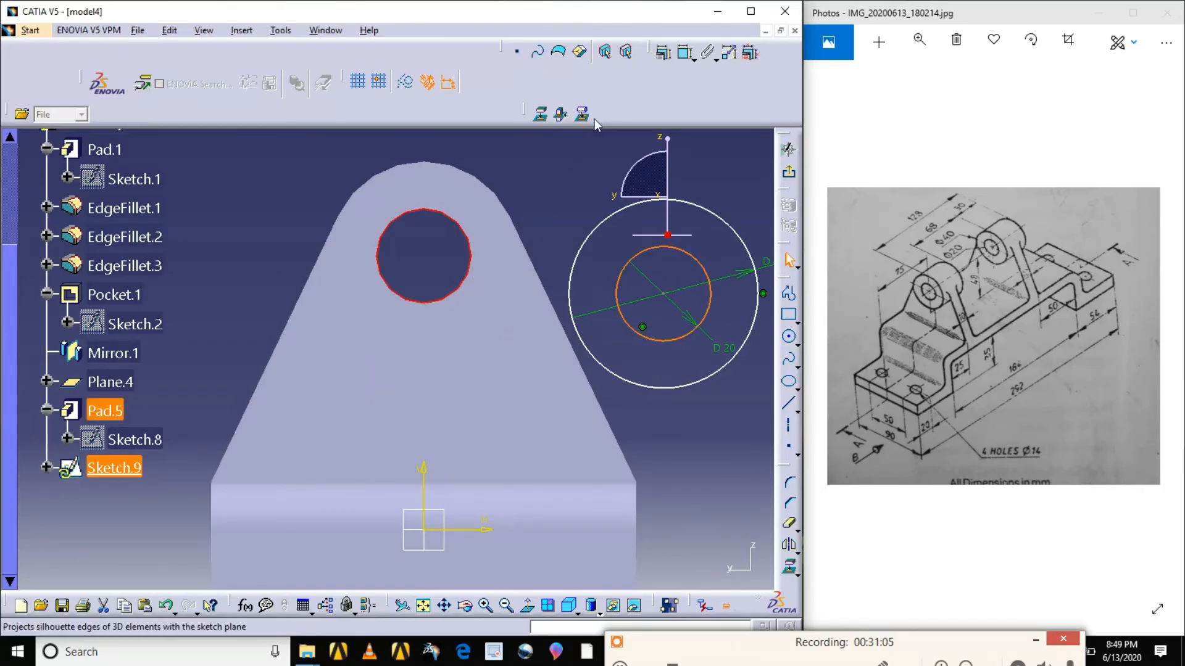
pyautogui.click(663, 53)
pyautogui.click(713, 444)
pyautogui.click(685, 568)
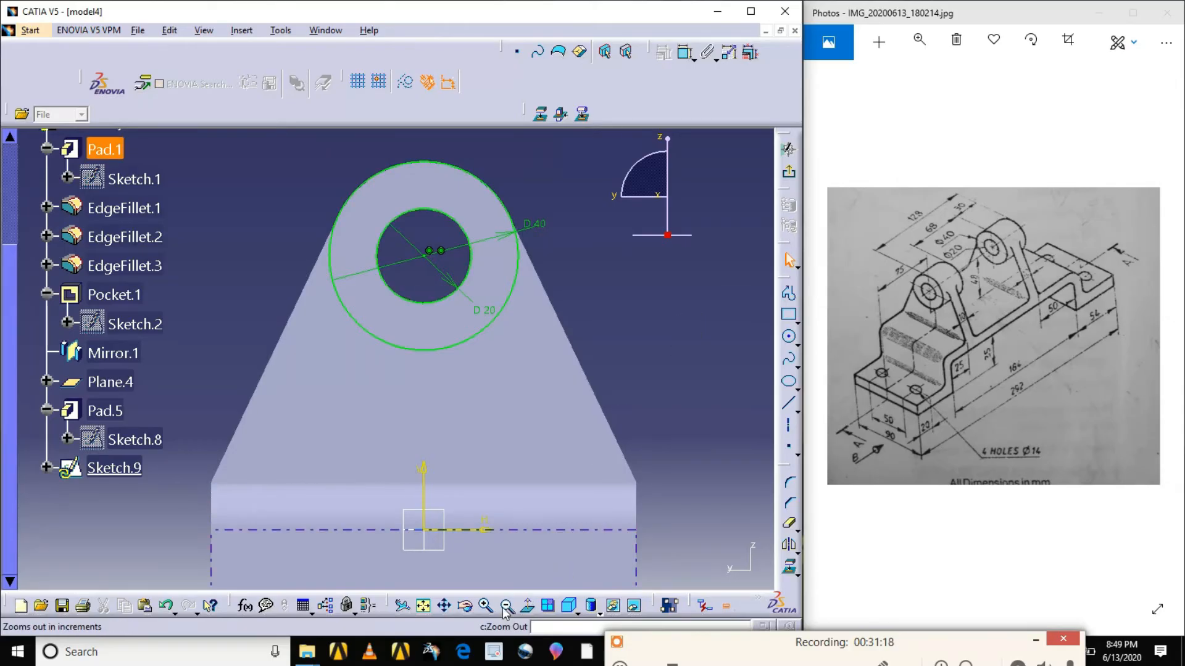
pyautogui.click(424, 606)
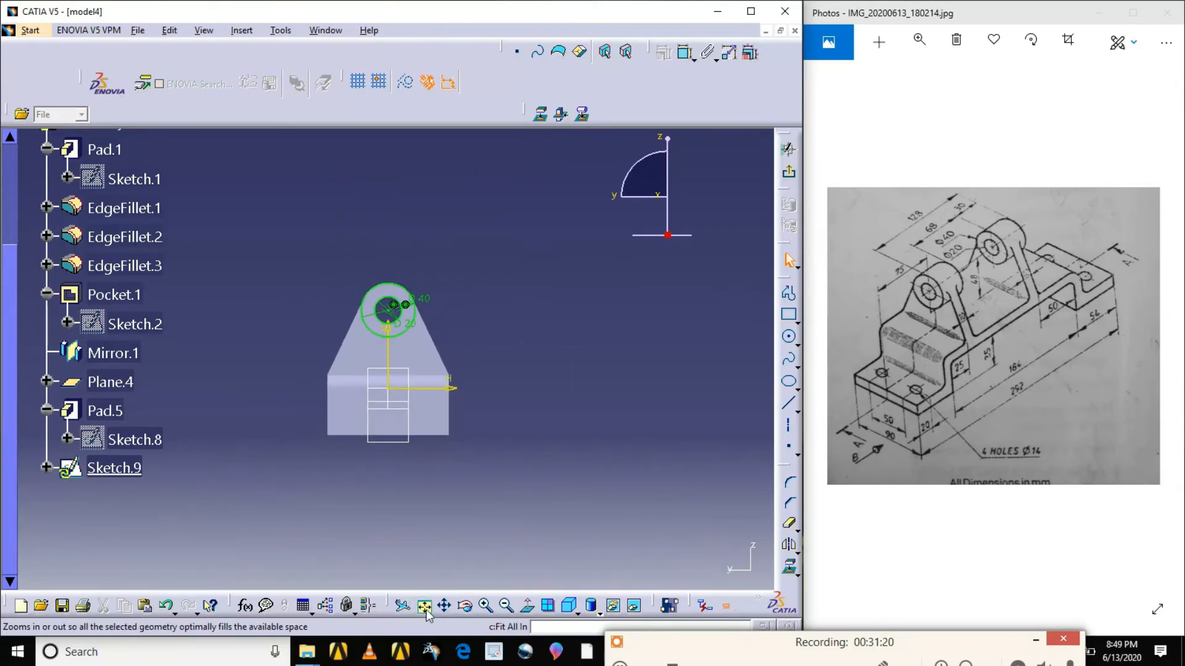
pyautogui.click(486, 606)
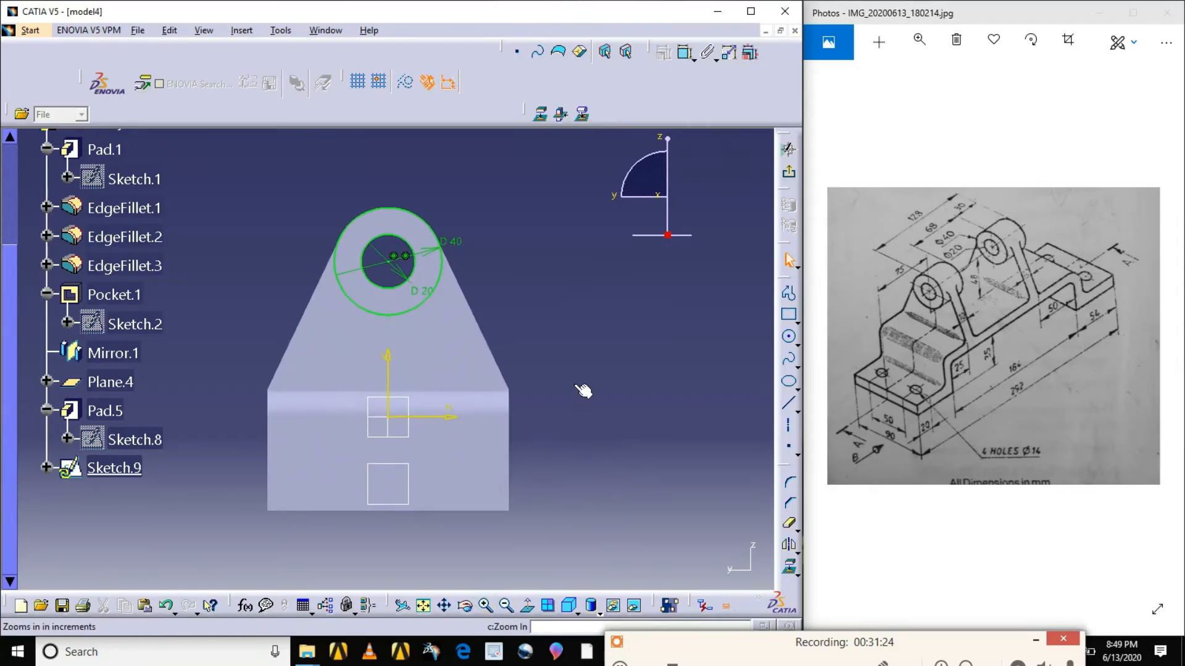
# - Exit the boss sketch and pad it 15 mm with mirrored extent to both sides of the lug
pyautogui.click(788, 179)
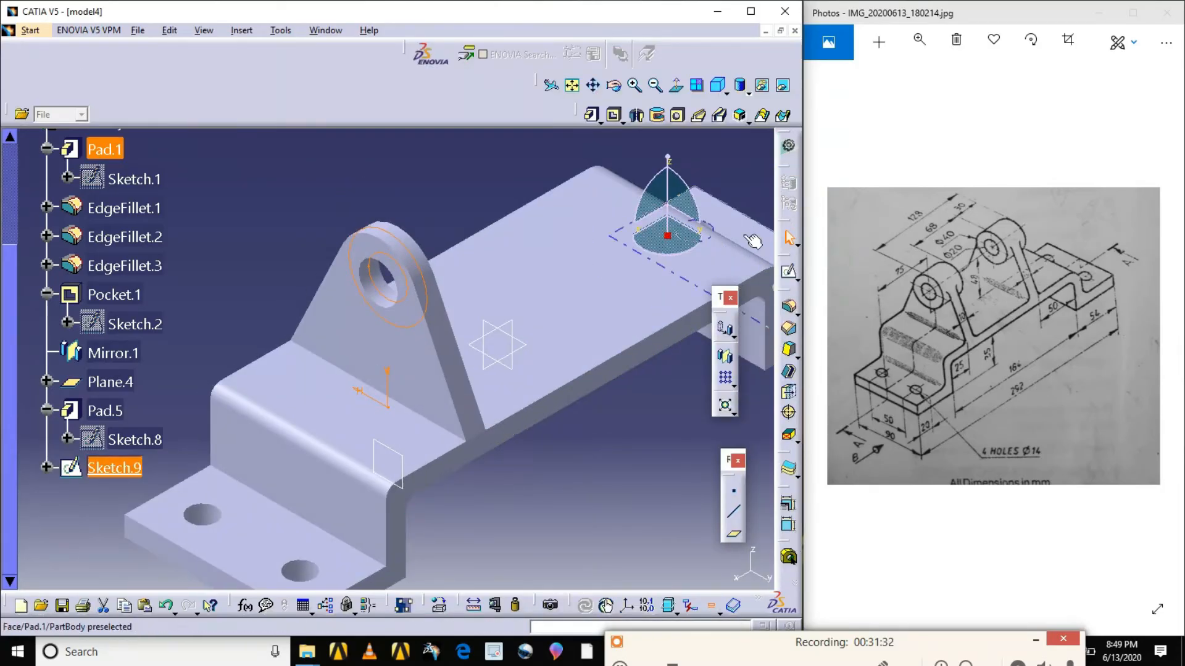
pyautogui.click(593, 116)
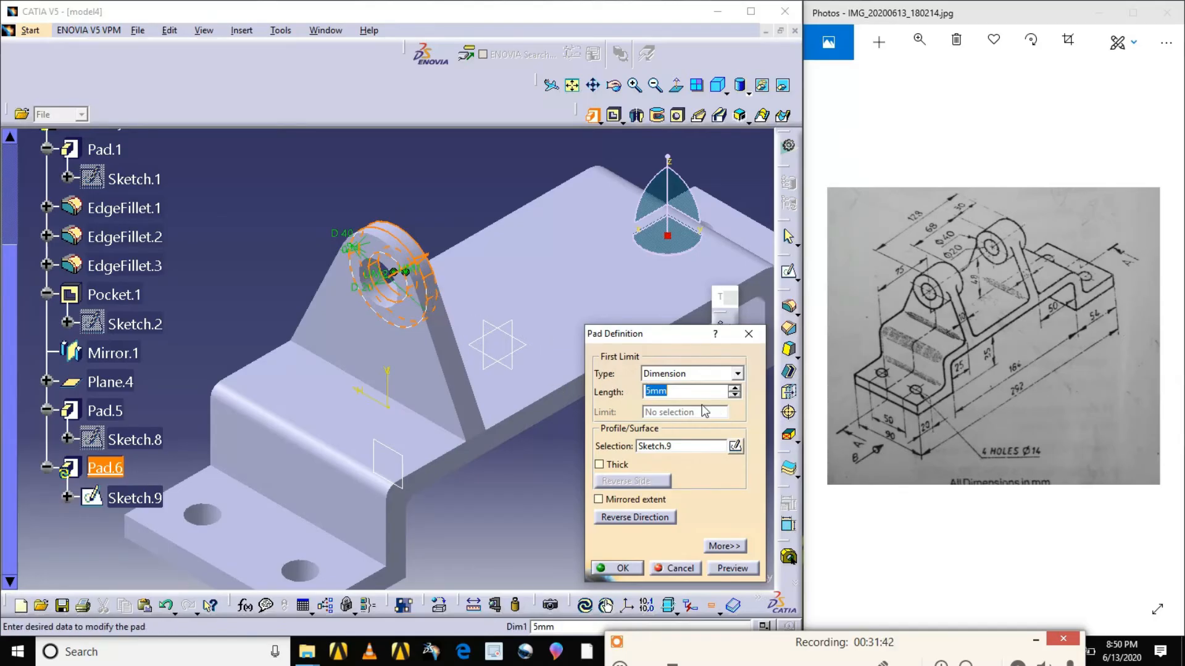
pyautogui.write('15')
pyautogui.click(628, 500)
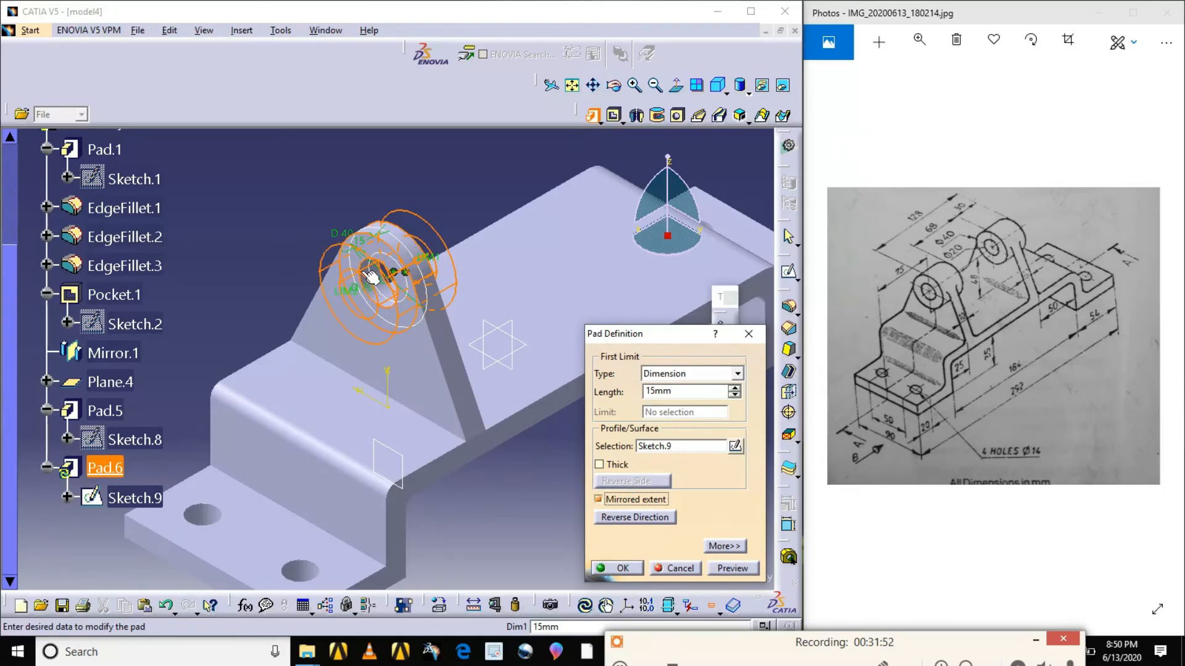
pyautogui.click(720, 568)
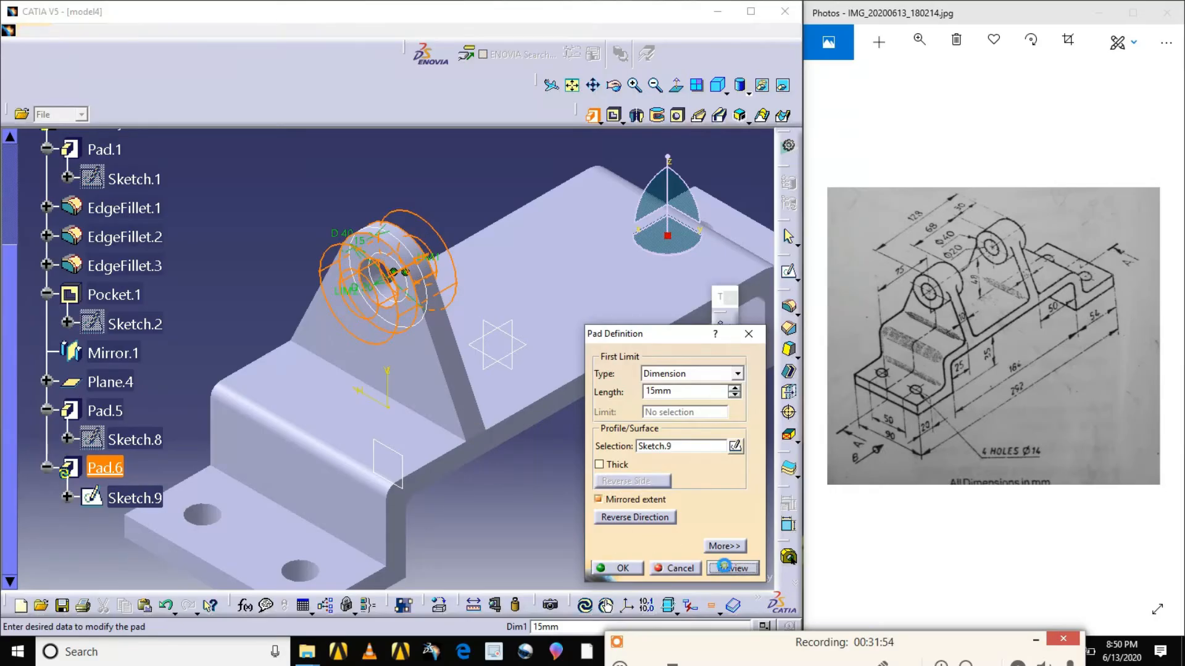
pyautogui.click(620, 568)
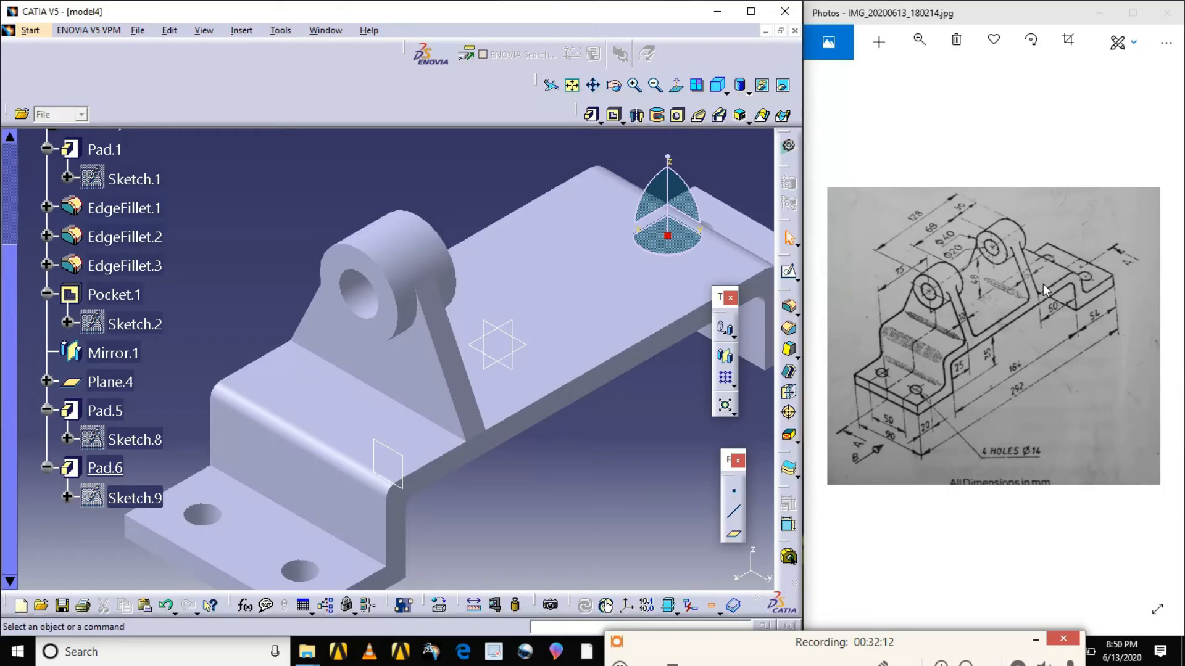
# - Create a reference plane offset -60 mm from the vertical step face at the end of the bracket away from the lug
pyautogui.click(635, 87)
pyautogui.click(573, 87)
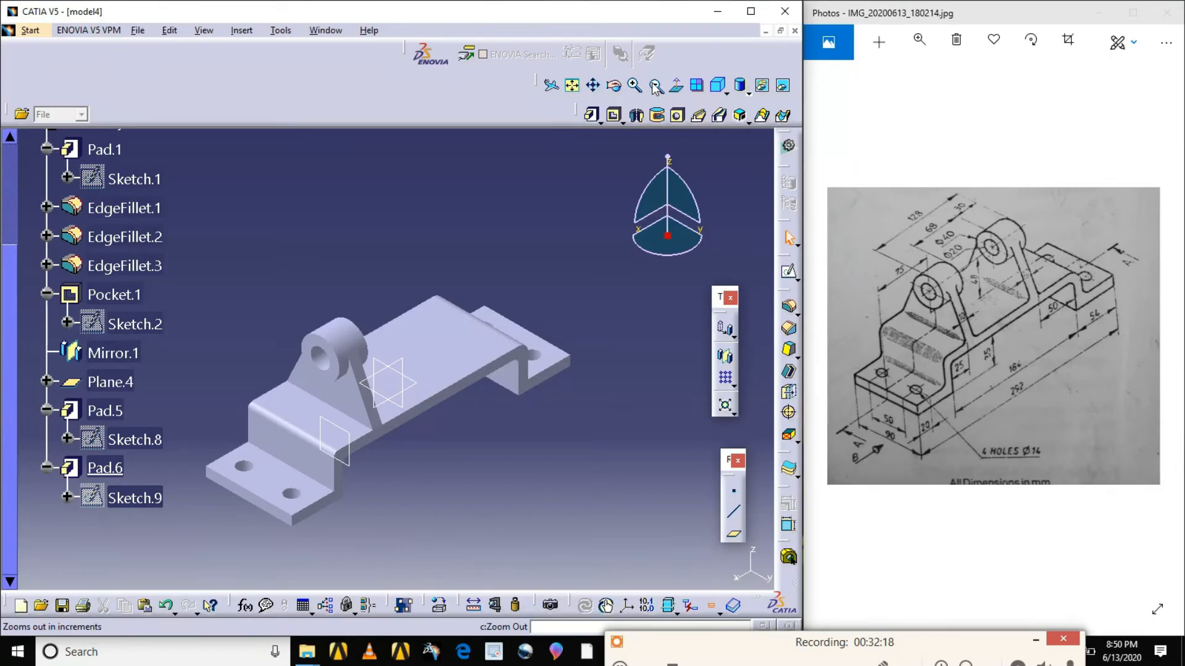
pyautogui.click(615, 87)
pyautogui.moveTo(641, 256); pyautogui.dragTo(415, 367)
pyautogui.click(501, 427)
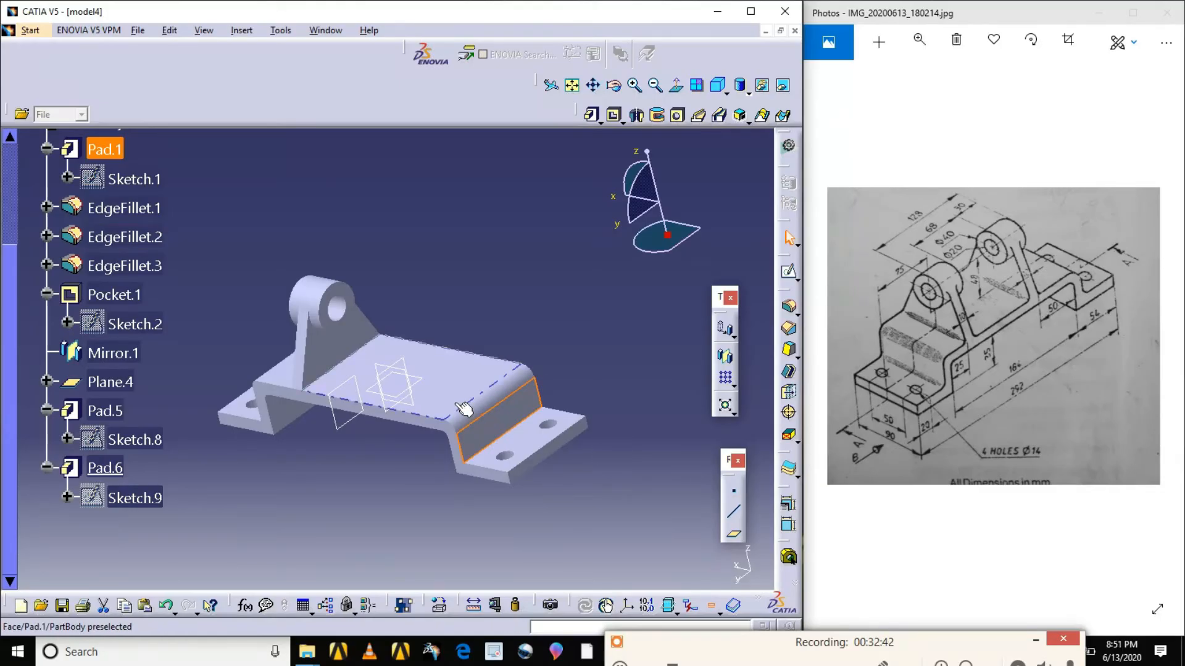
pyautogui.click(733, 535)
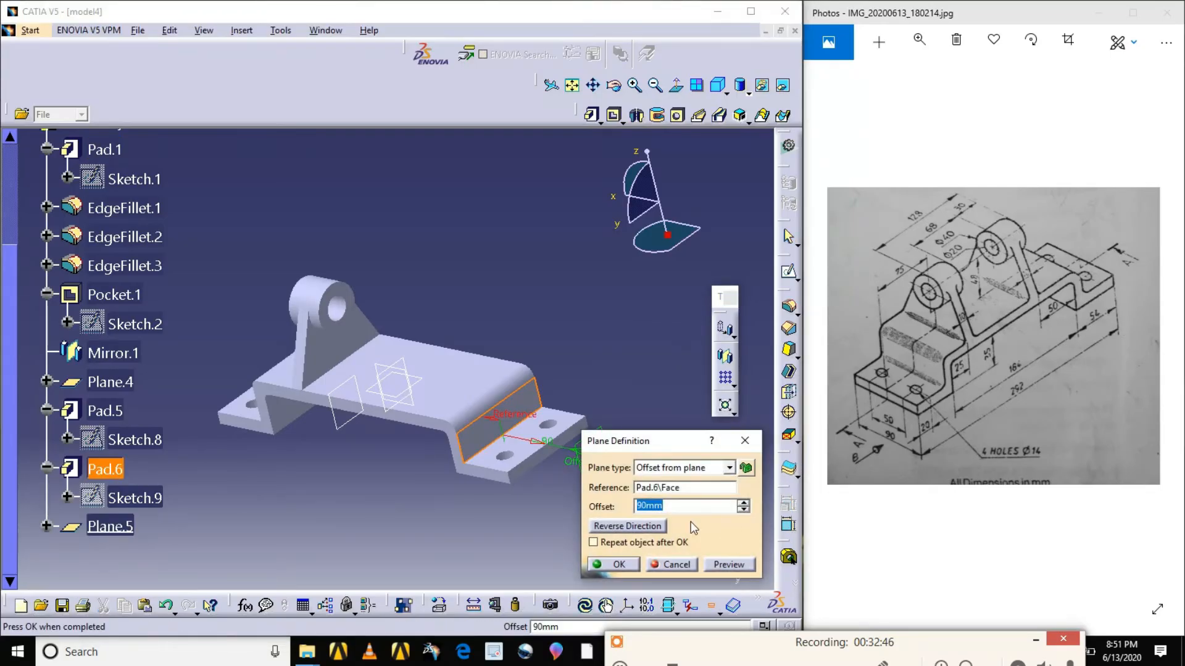
pyautogui.moveTo(572, 454); pyautogui.dragTo(394, 420)
pyautogui.click(589, 505)
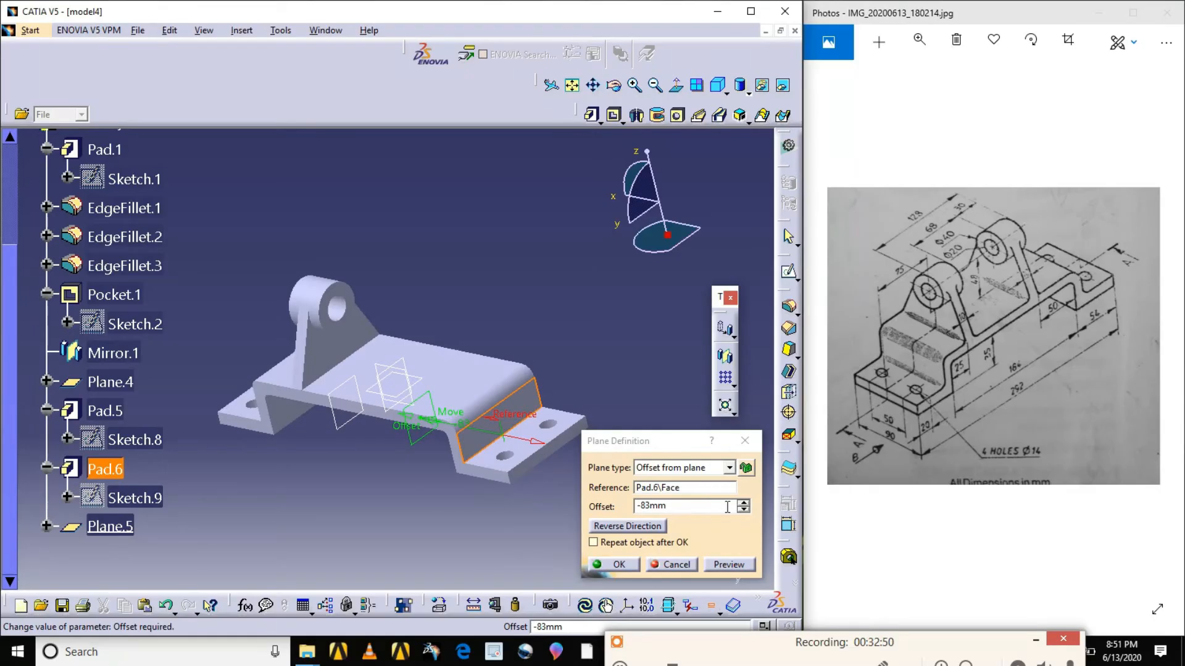
pyautogui.write('-')
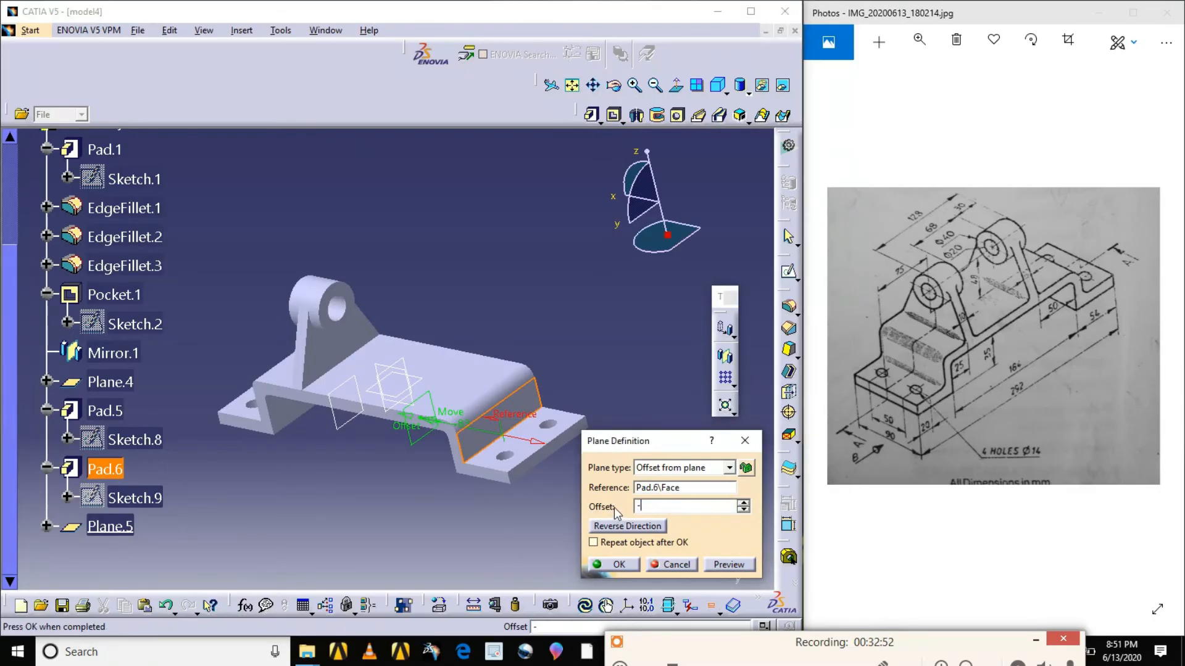
pyautogui.write('60')
pyautogui.press('Return')
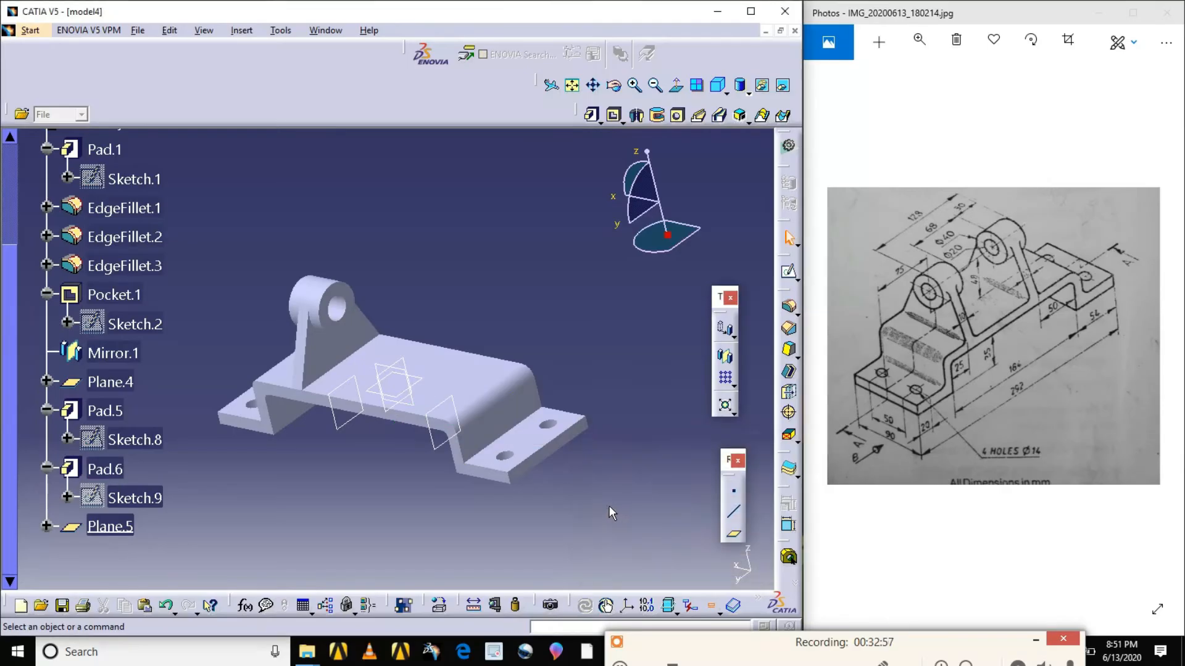
# - Review the offset and reference face in the new plane's definition
pyautogui.doubleClick(437, 441)
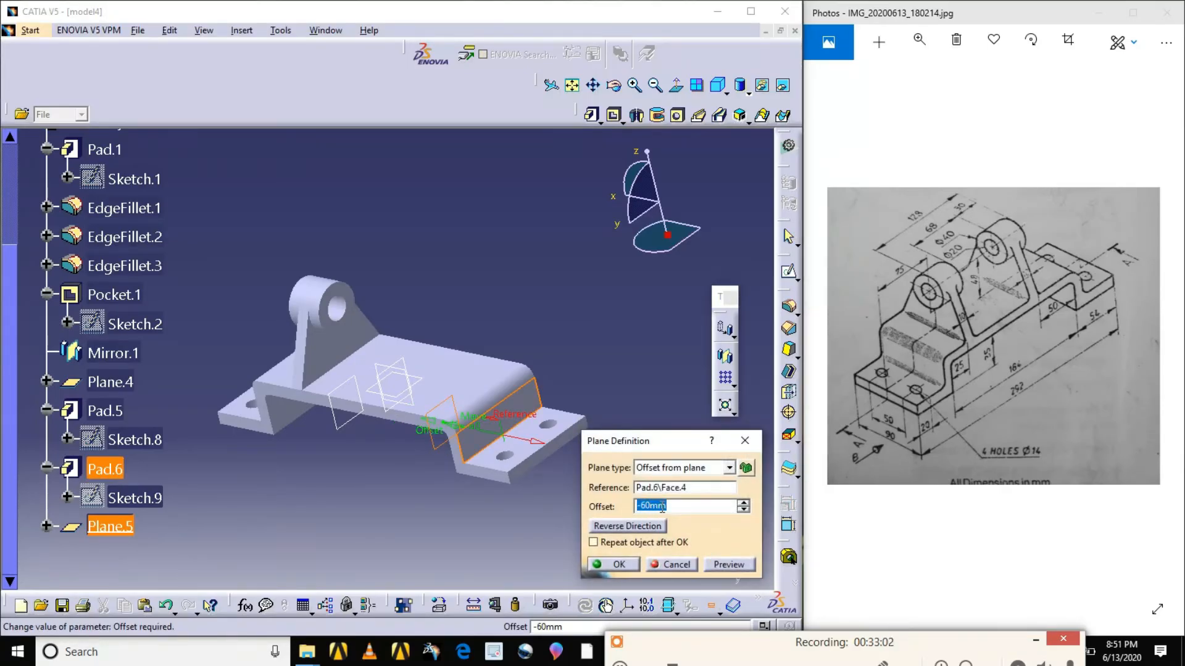
pyautogui.click(735, 566)
pyautogui.click(618, 565)
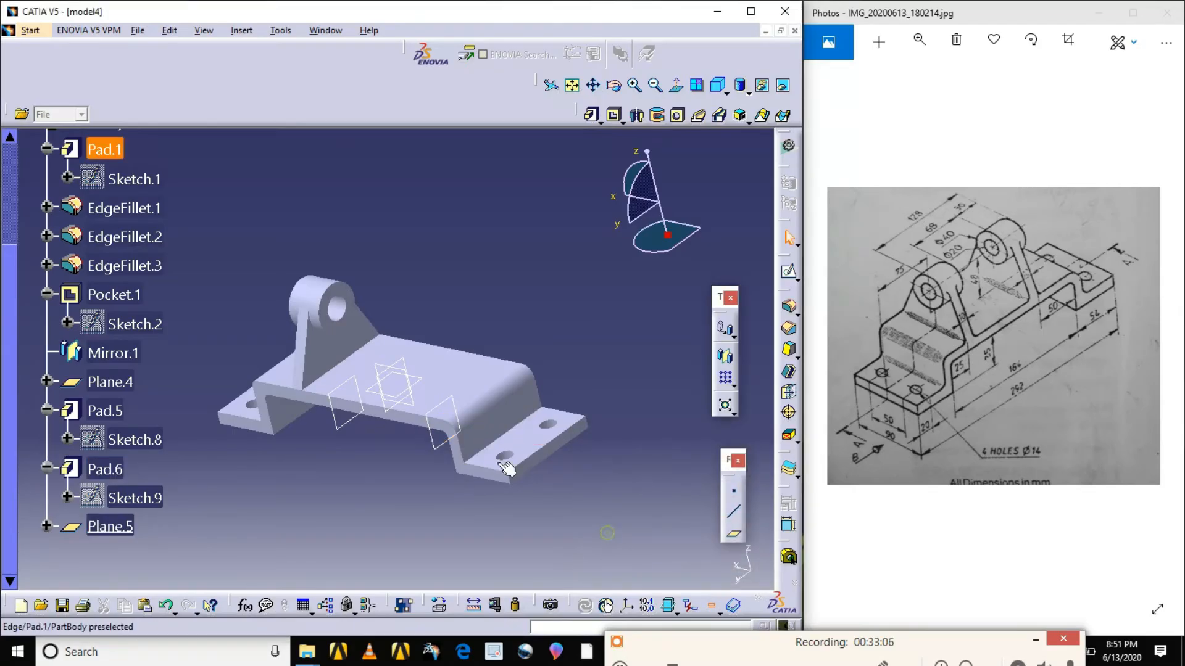
pyautogui.doubleClick(441, 449)
pyautogui.click(690, 565)
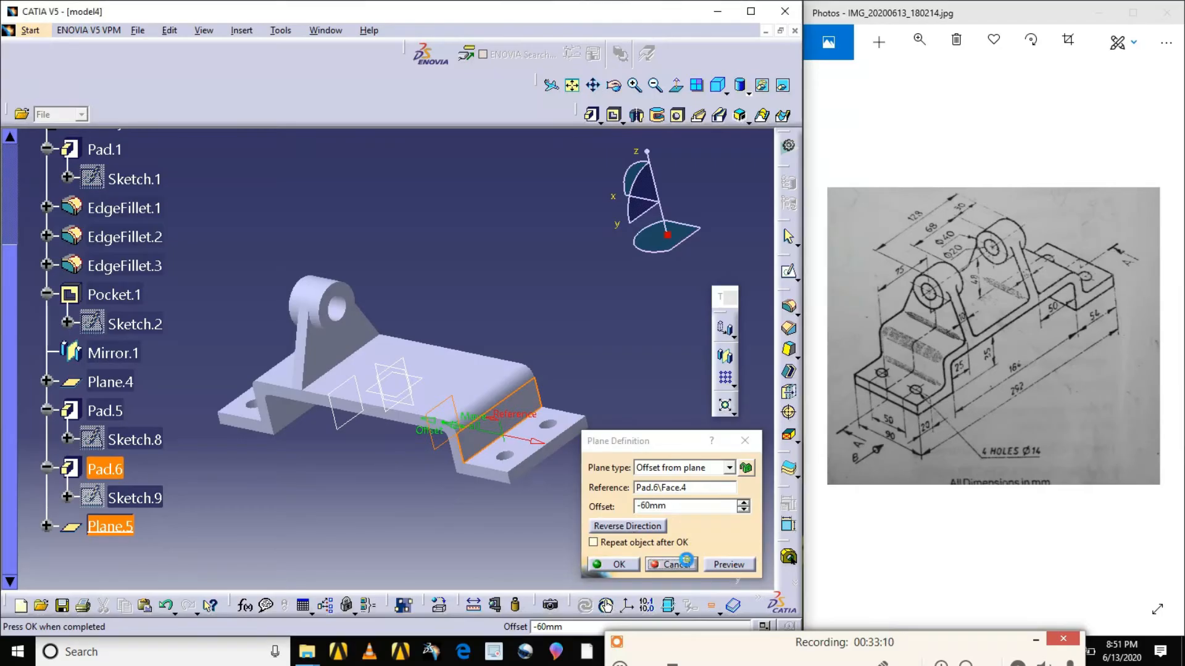
# - Start a sketch on the new offset plane and draw a horizontal line about 95.5 mm long along the base's top edge
pyautogui.click(790, 272)
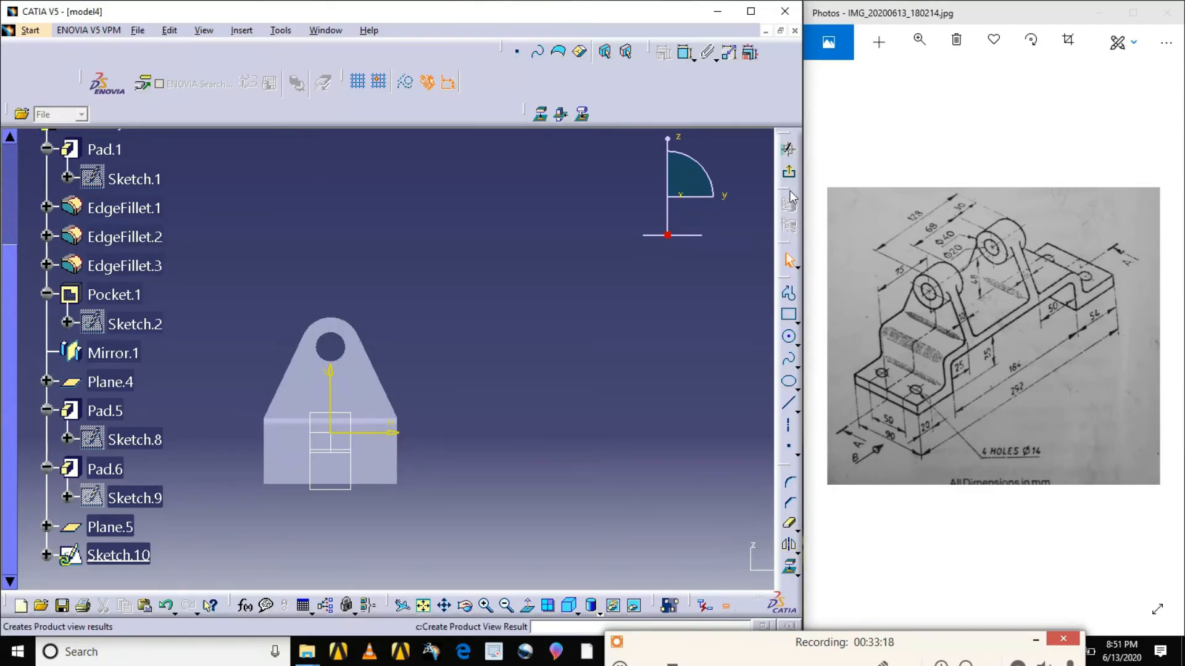
pyautogui.click(791, 407)
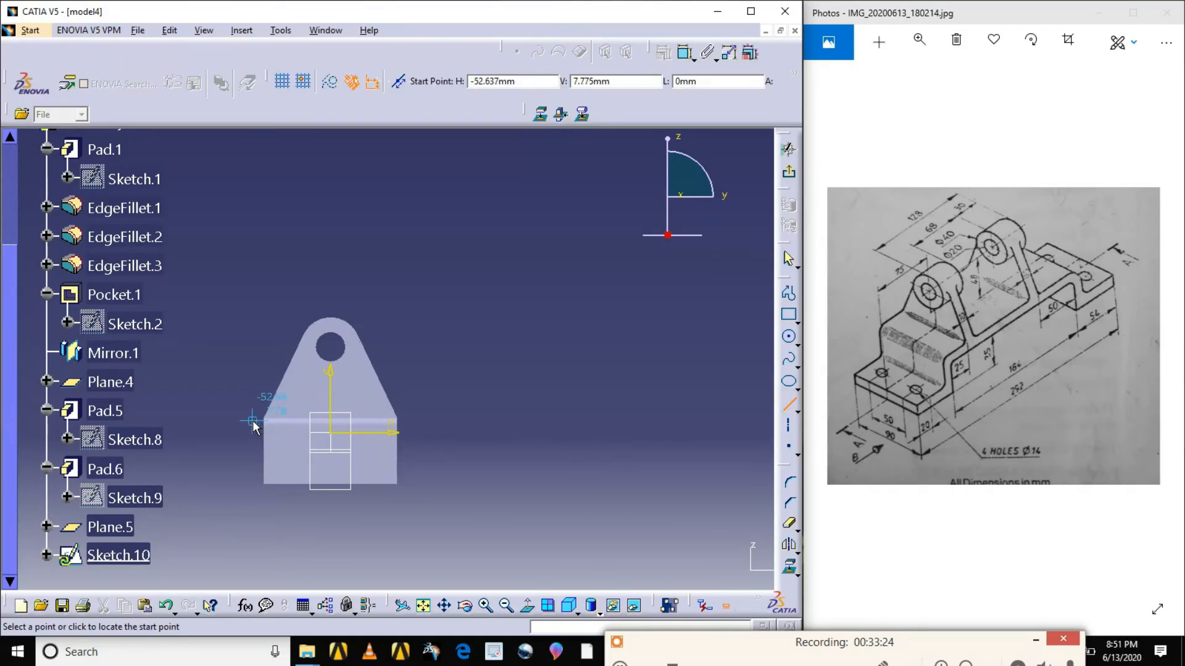
pyautogui.click(486, 605)
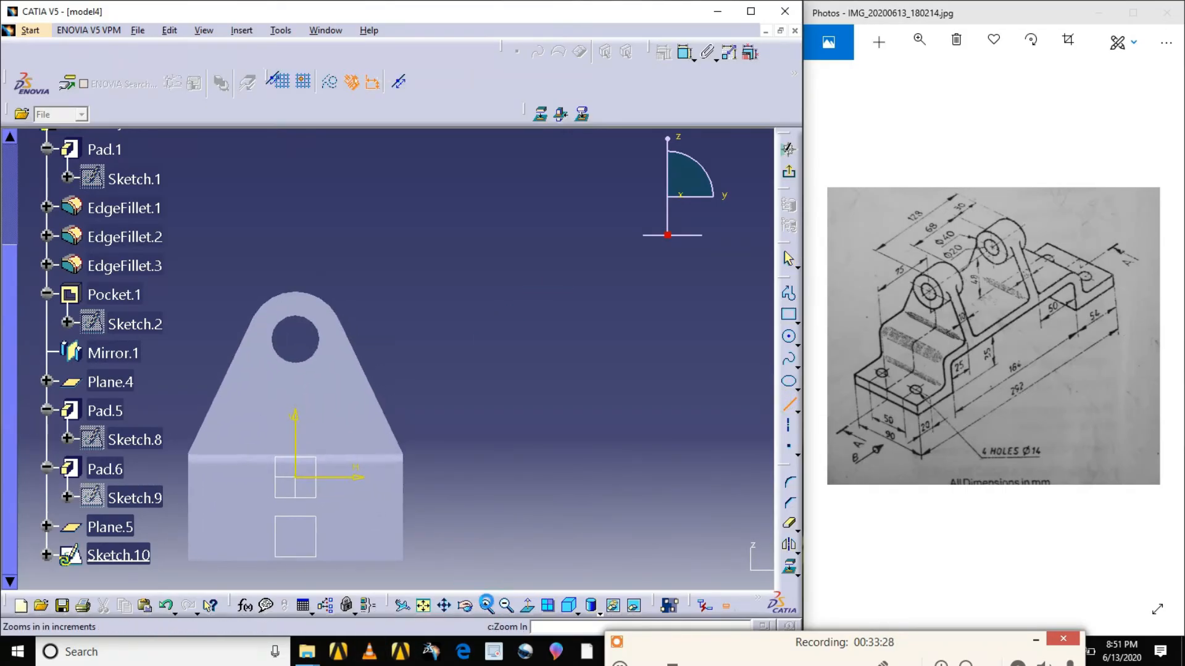
pyautogui.click(487, 605)
pyautogui.click(486, 605)
pyautogui.click(486, 604)
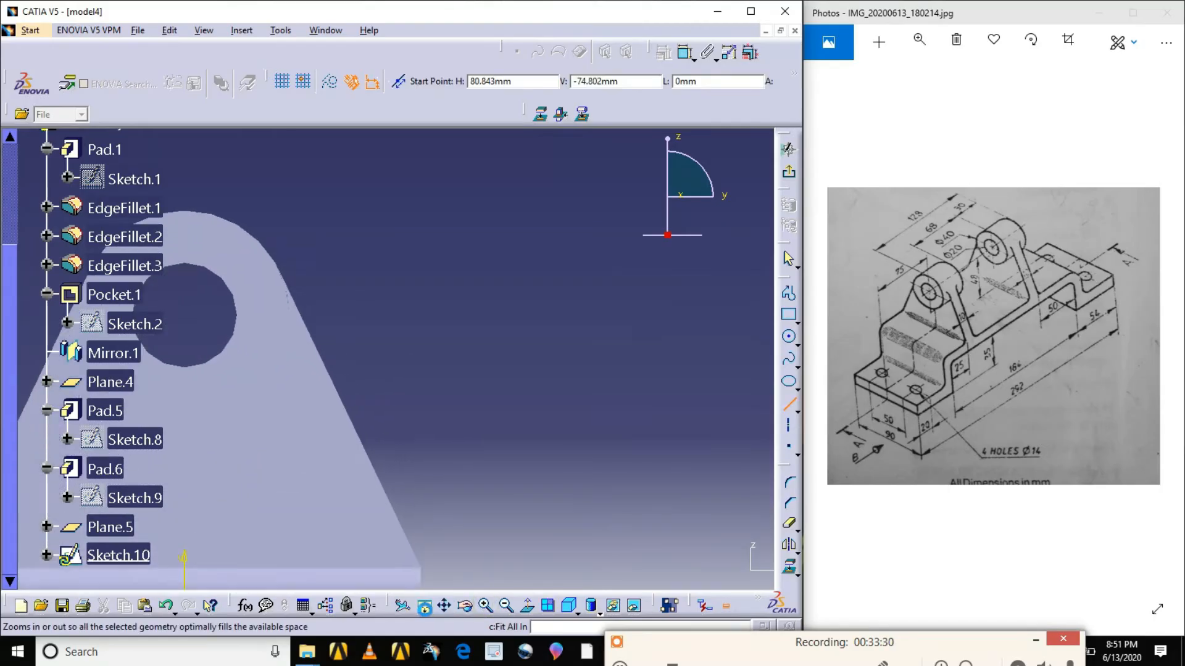
pyautogui.click(444, 605)
pyautogui.moveTo(286, 545)
pyautogui.mouseDown()
pyautogui.moveTo(425, 484)
pyautogui.moveTo(528, 355)
pyautogui.moveTo(596, 325)
pyautogui.mouseUp()
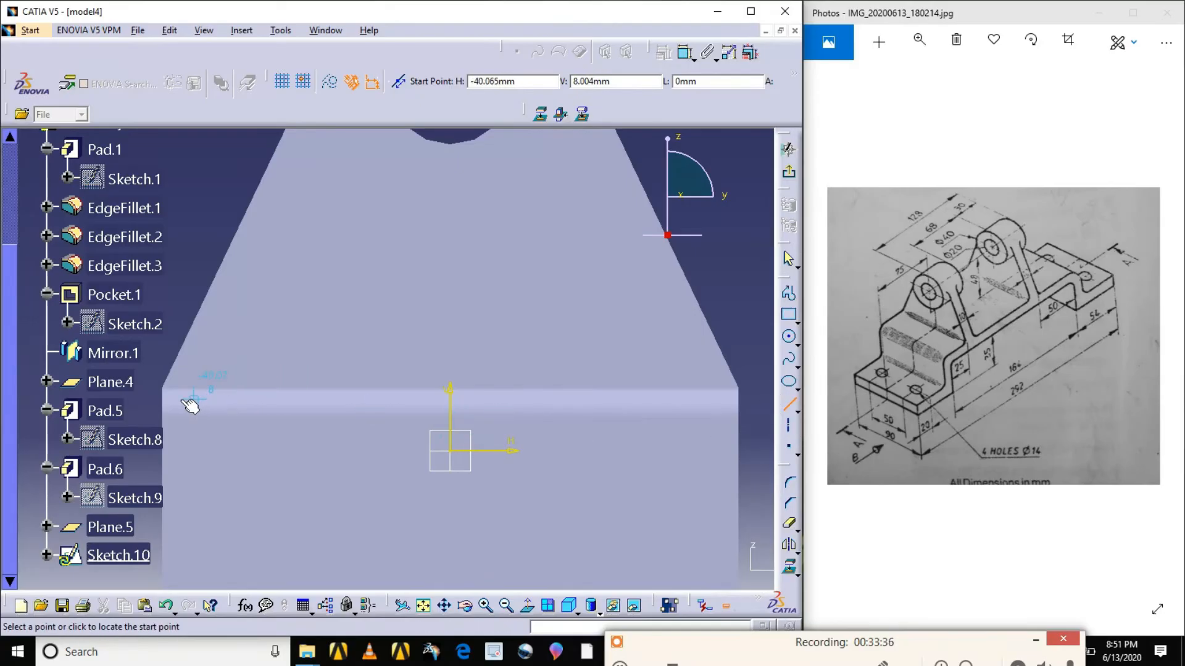
pyautogui.click(150, 389)
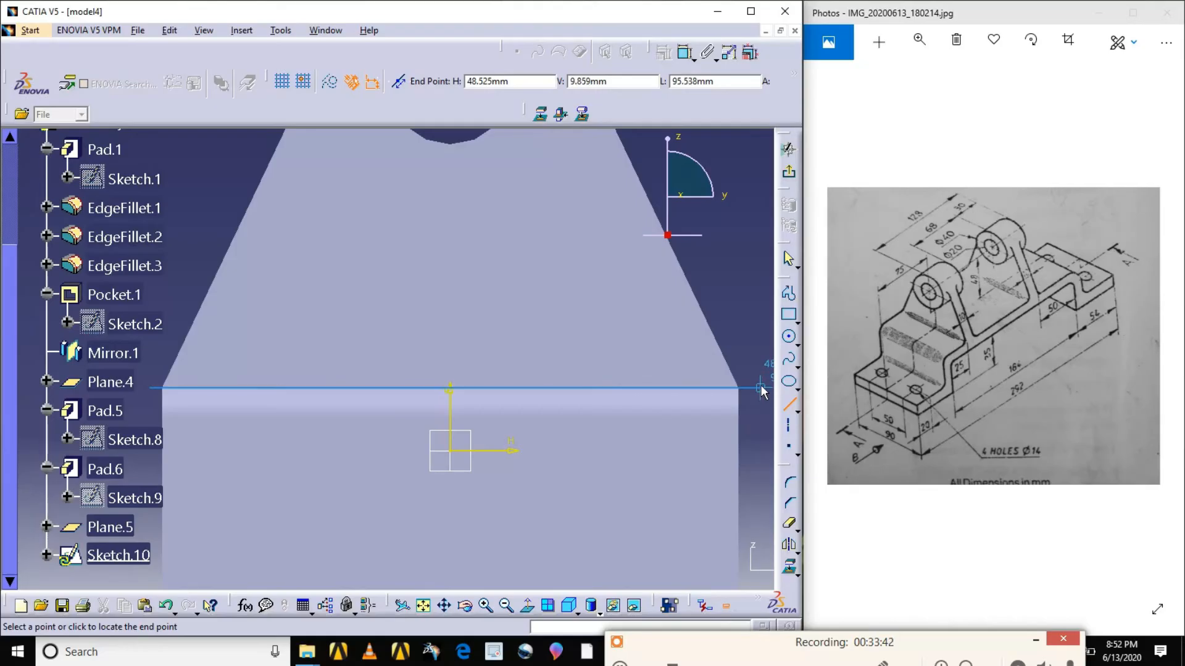
pyautogui.click(760, 387)
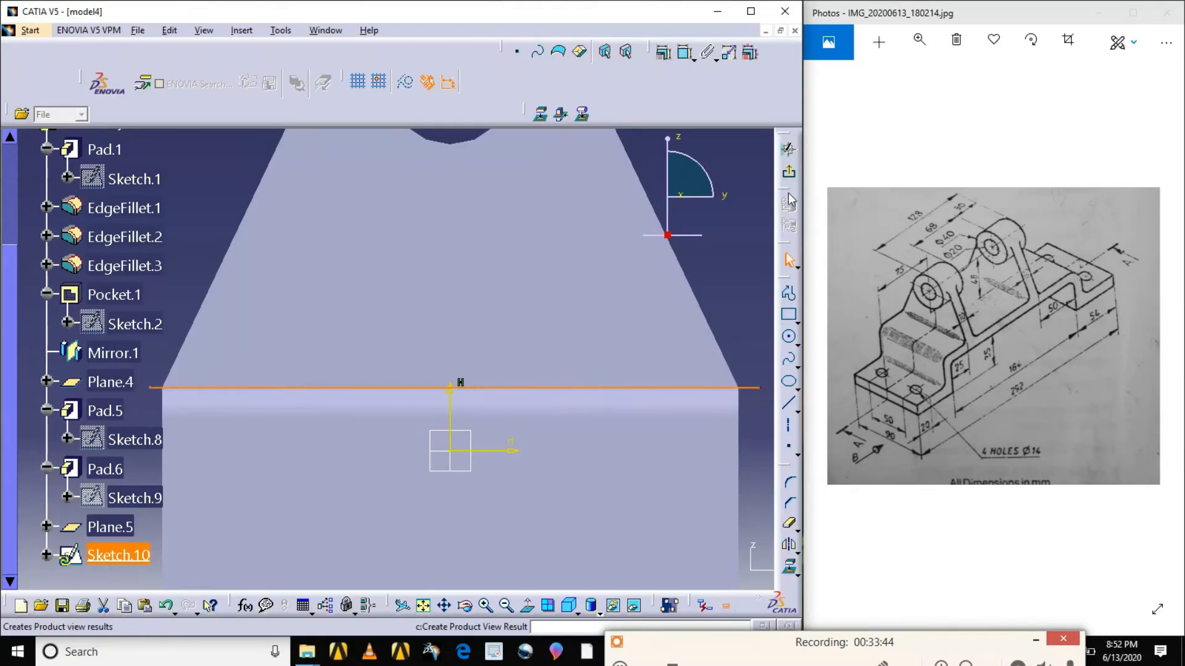
# - Dimension the horizontal line's length and set it to 90 mm
pyautogui.click(675, 57)
pyautogui.click(494, 388)
pyautogui.click(512, 330)
pyautogui.doubleClick(512, 332)
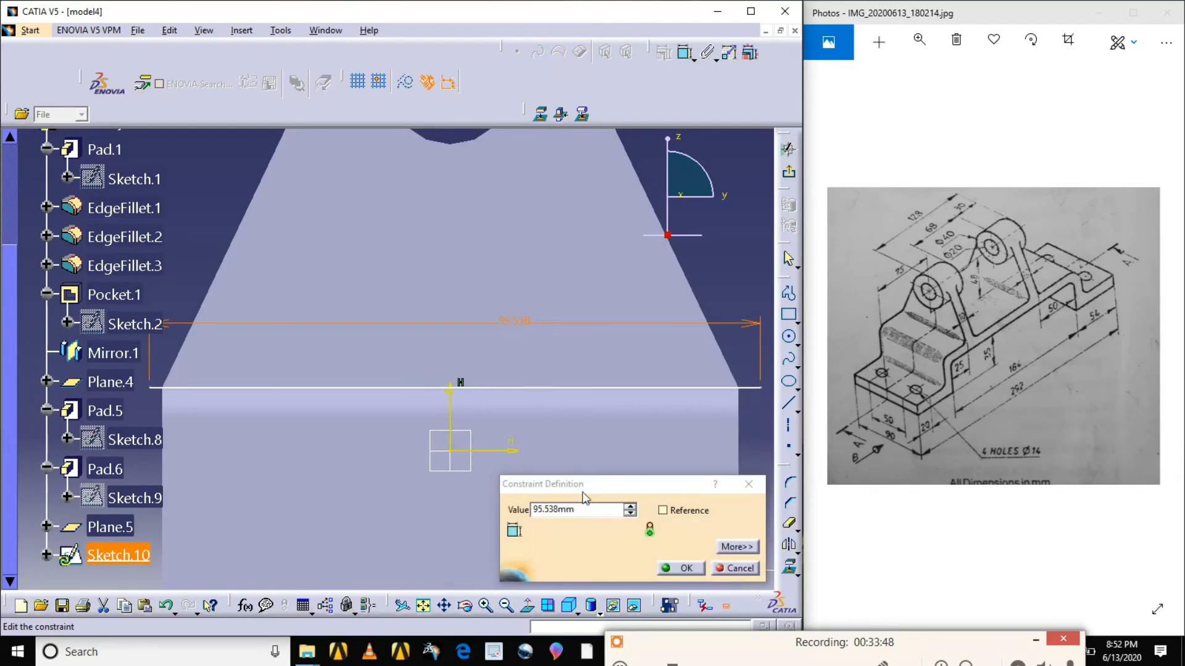
pyautogui.write('90')
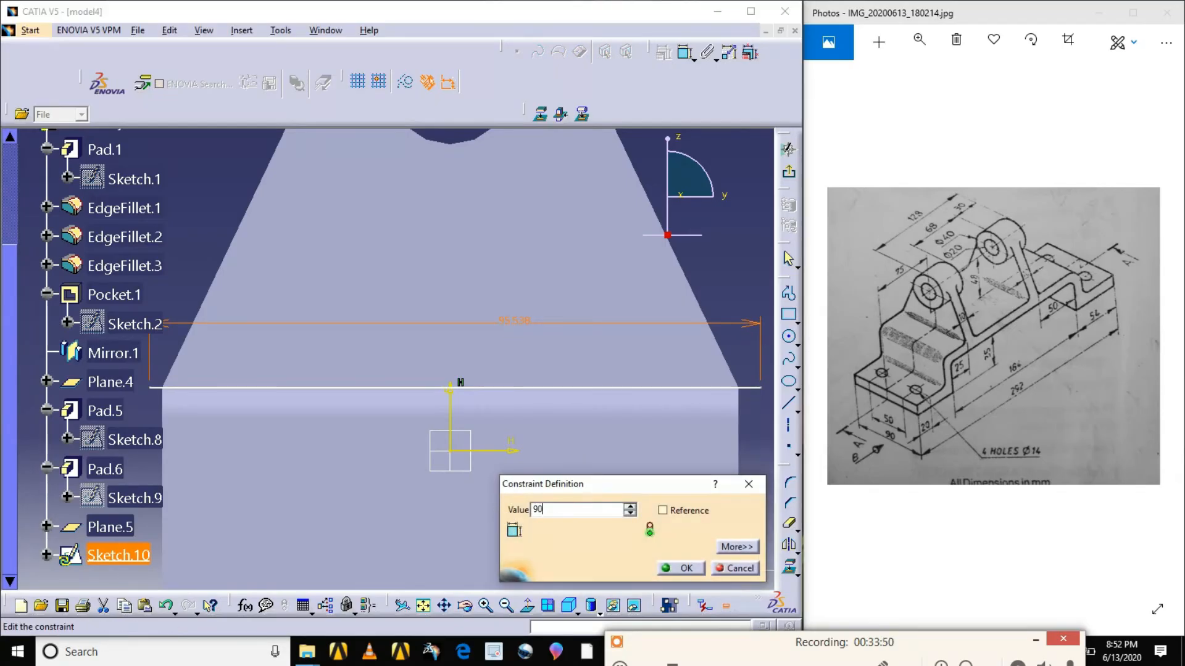
pyautogui.press('Return')
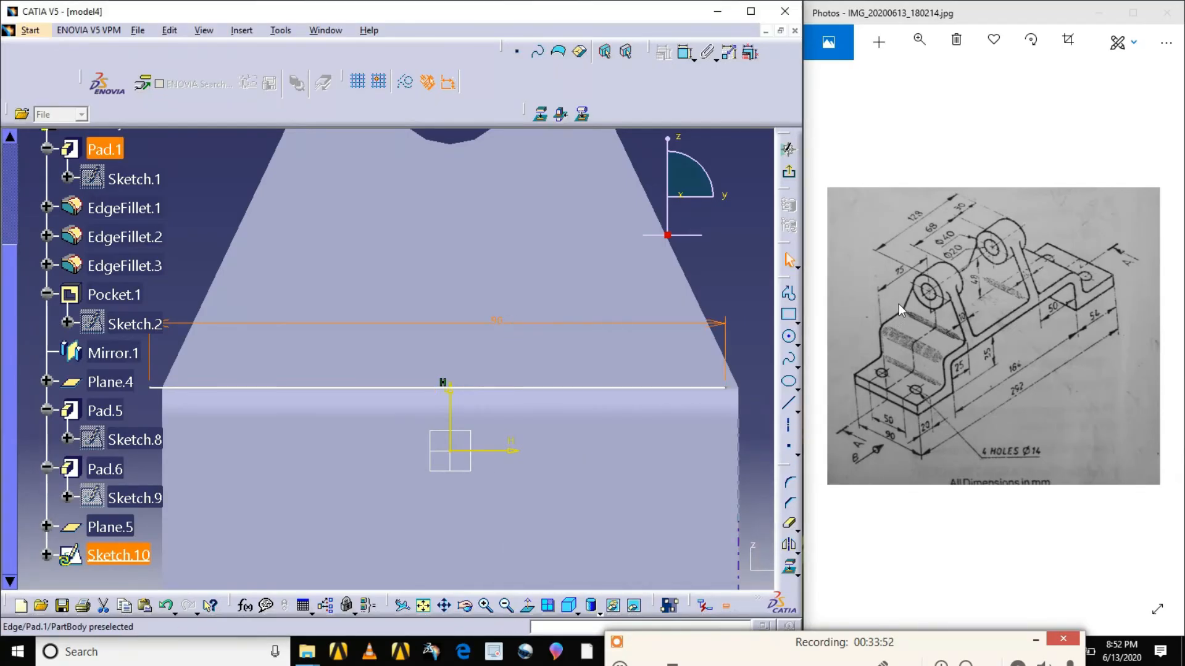
# - Constrain the 90 mm line's end point to coincide with the corner of the base's top edge
pyautogui.click(741, 389)
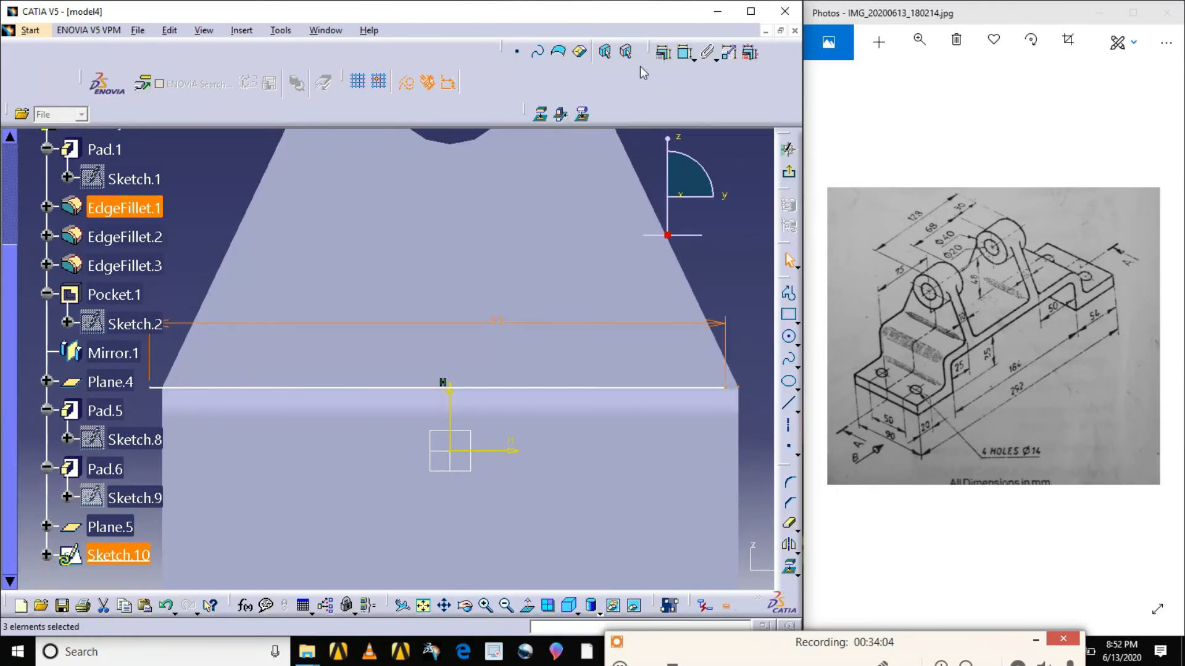
pyautogui.click(663, 53)
pyautogui.click(732, 426)
pyautogui.click(671, 569)
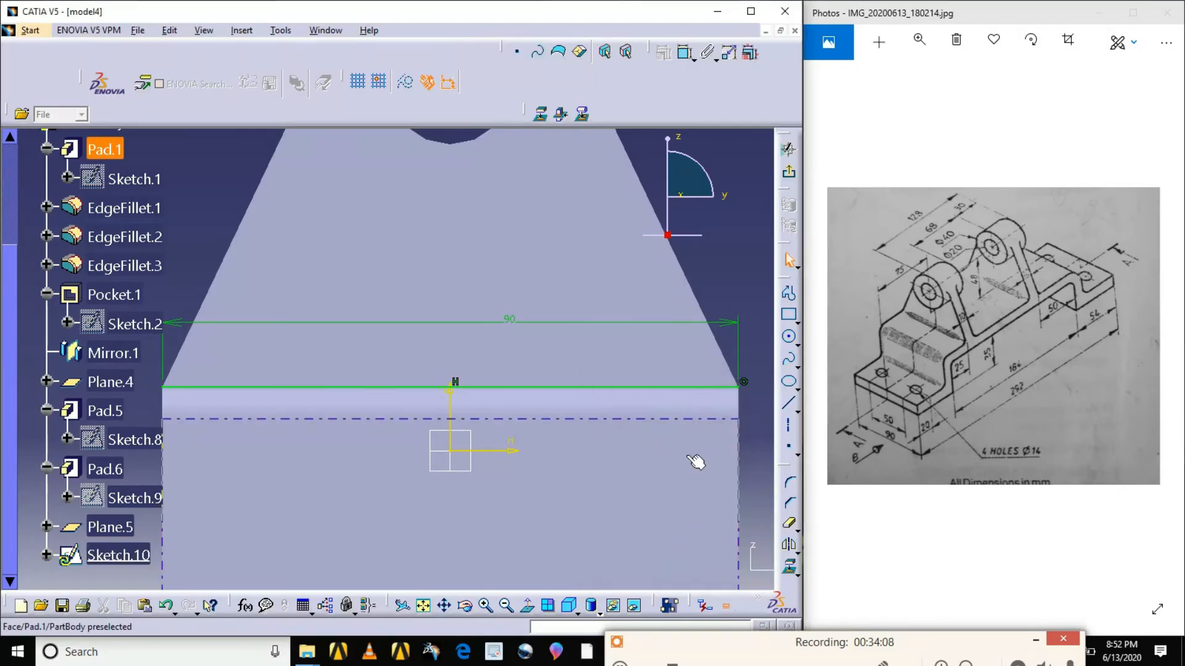
pyautogui.click(744, 281)
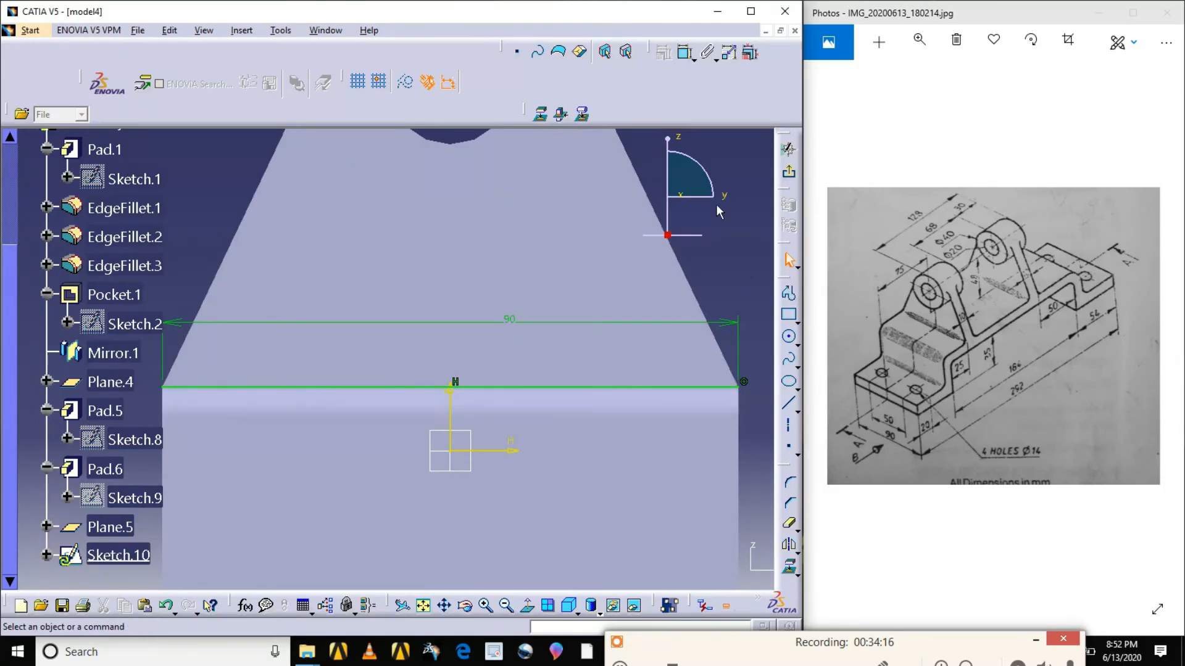
# - Draw a circle about 34 mm in radius around the lug hole, centred on the vertical axis near the hole's centre
pyautogui.click(507, 607)
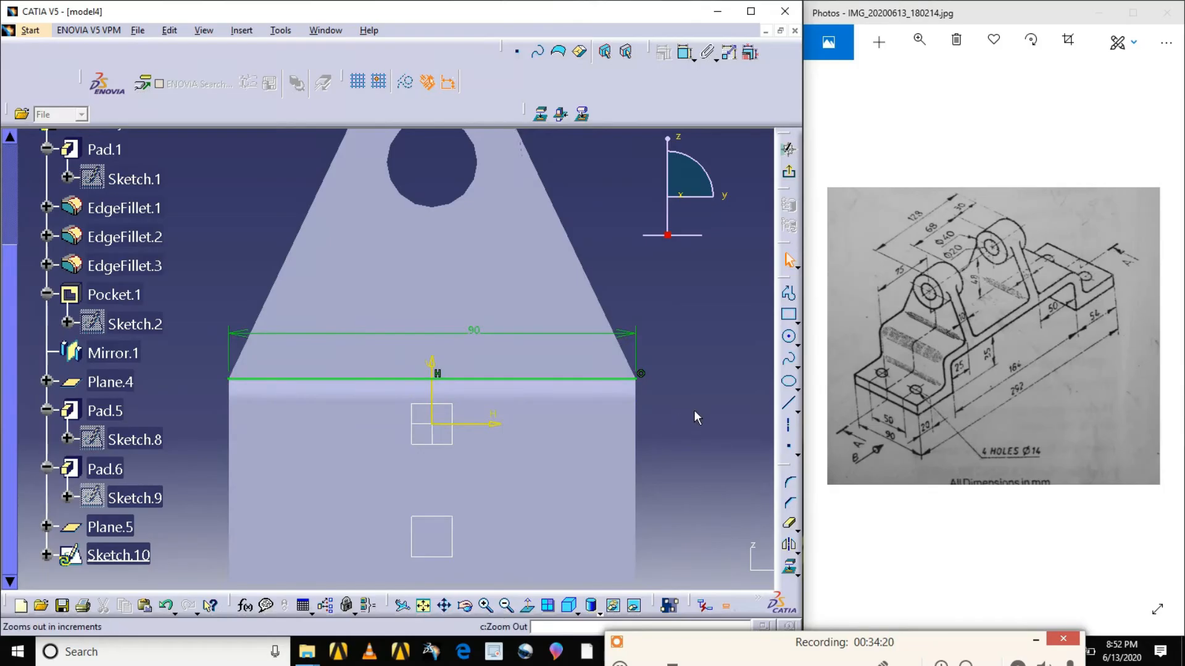
pyautogui.click(430, 607)
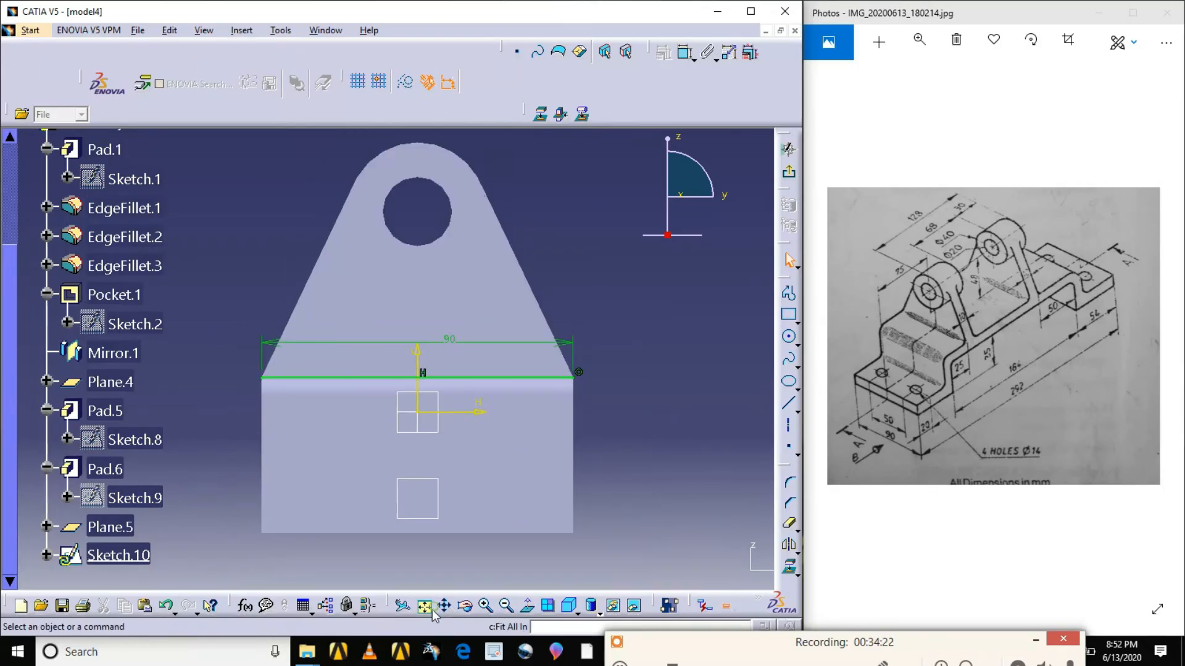
pyautogui.click(485, 607)
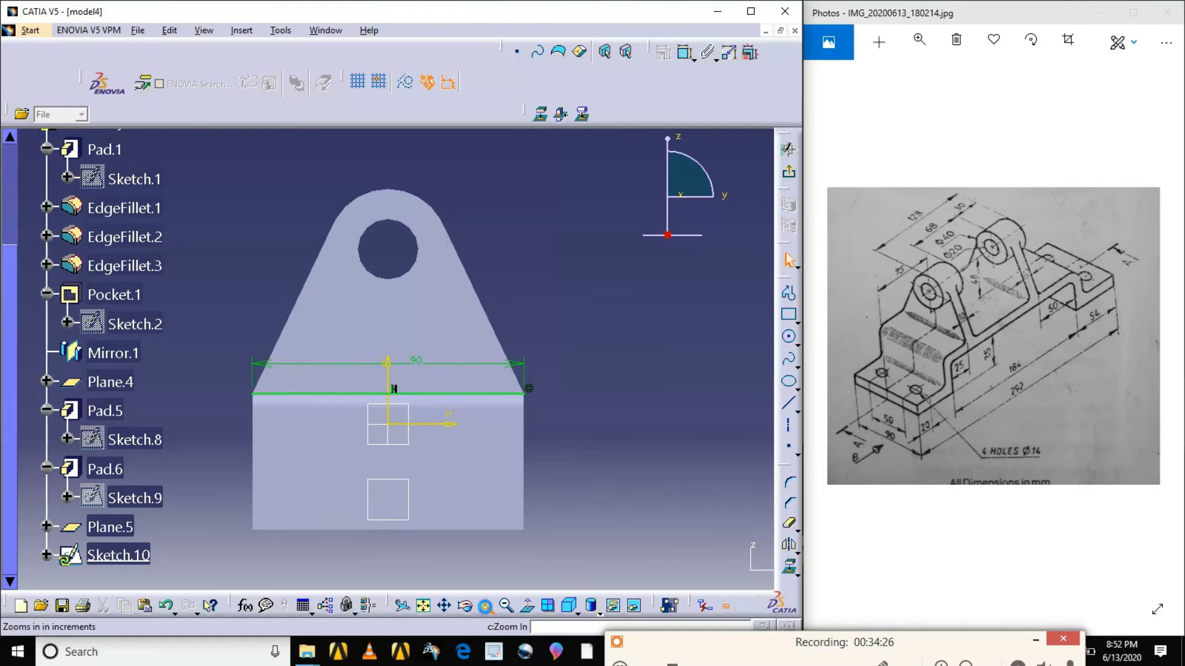
pyautogui.click(486, 607)
pyautogui.click(486, 607)
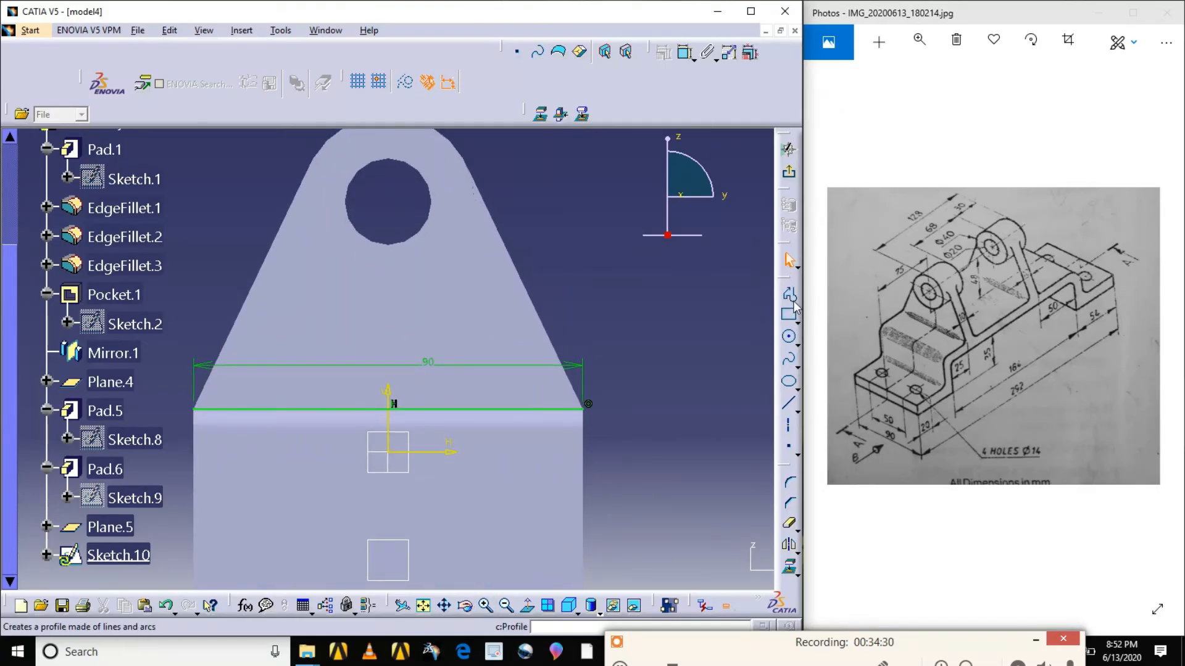
pyautogui.click(790, 336)
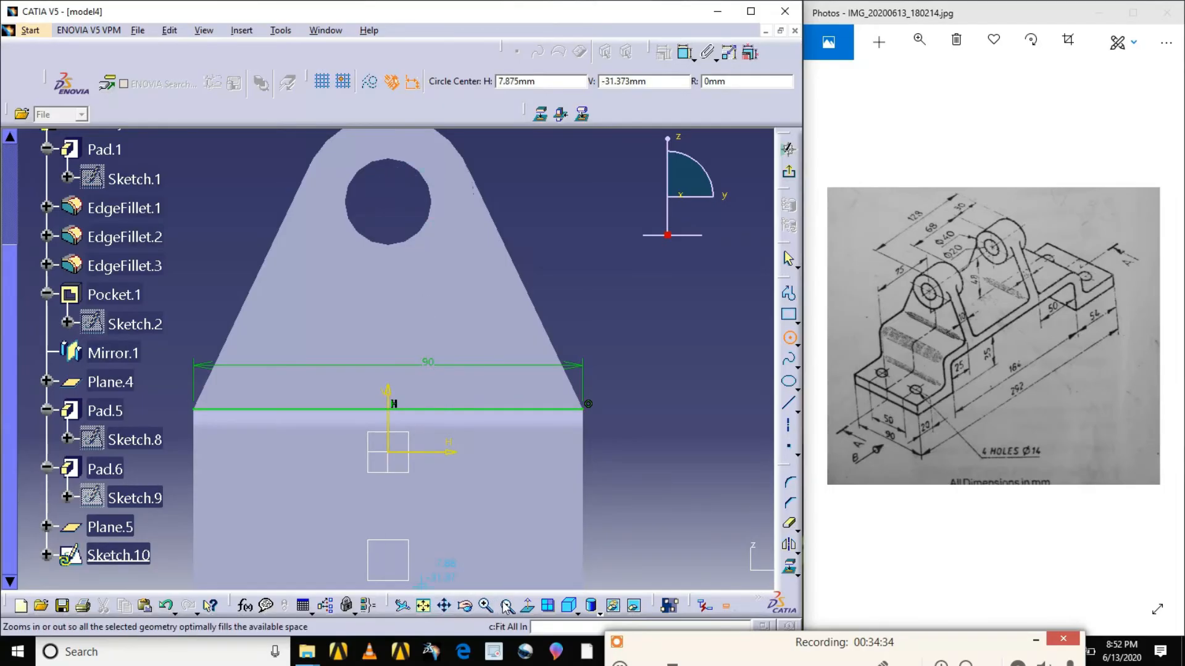
pyautogui.click(422, 605)
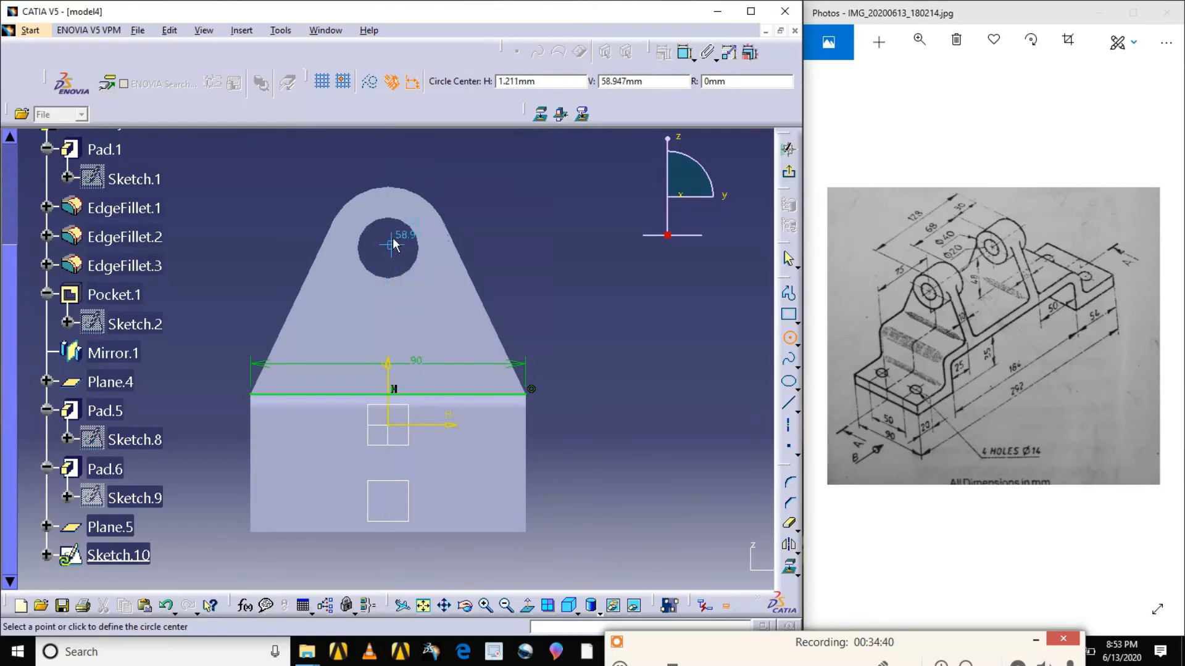
pyautogui.click(387, 241)
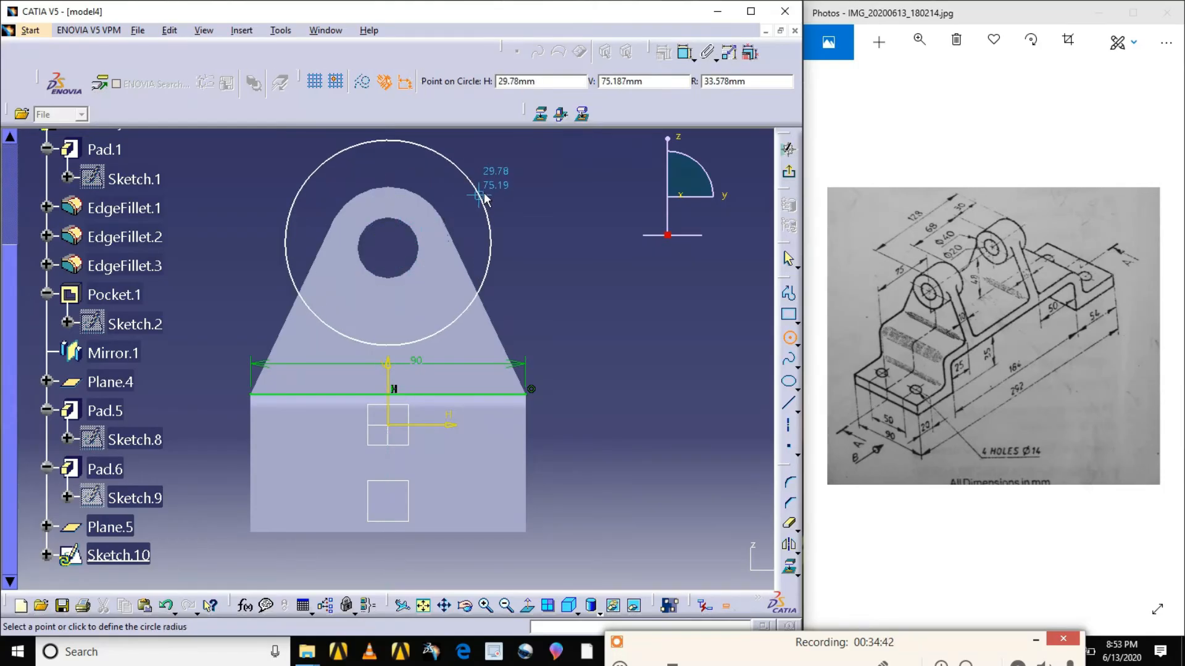
pyautogui.click(480, 190)
# - Draw a second circle about 83 mm in diameter around the lug hole, centred on the first circle's centre
pyautogui.click(789, 336)
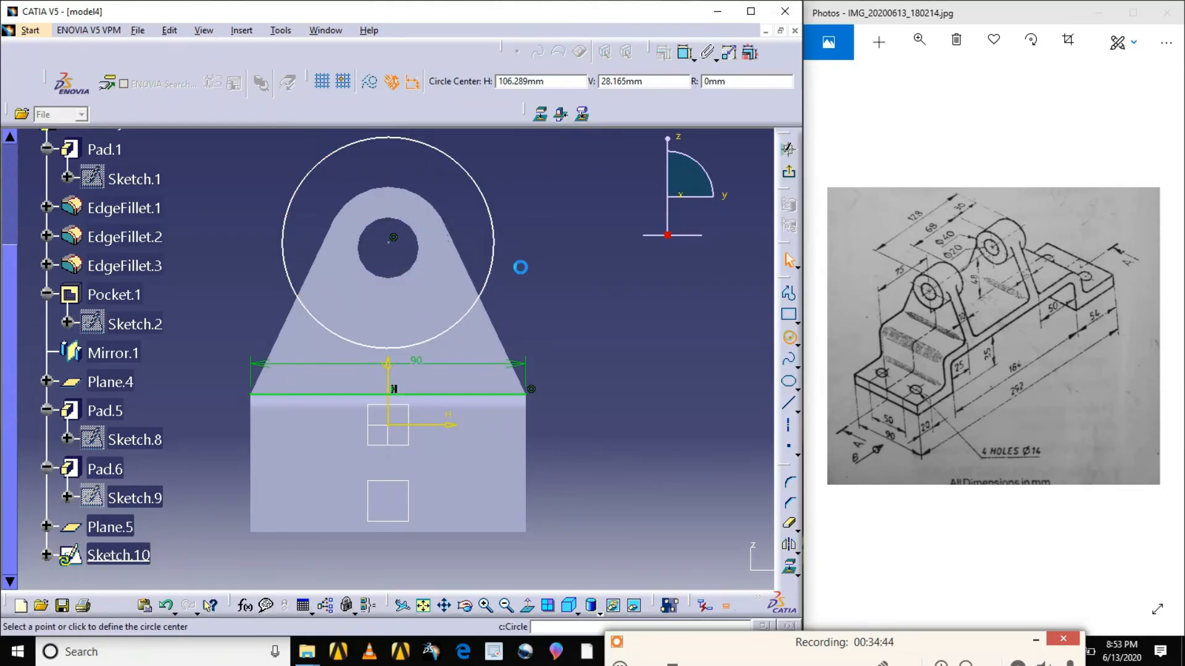
pyautogui.click(388, 251)
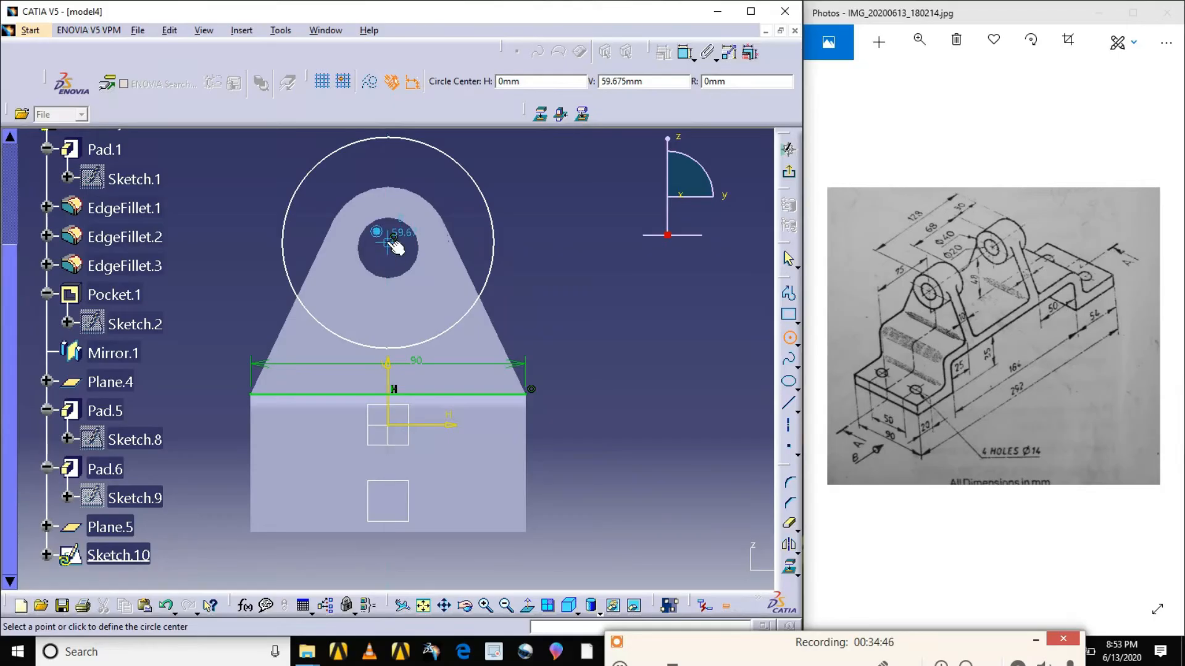
pyautogui.click(515, 220)
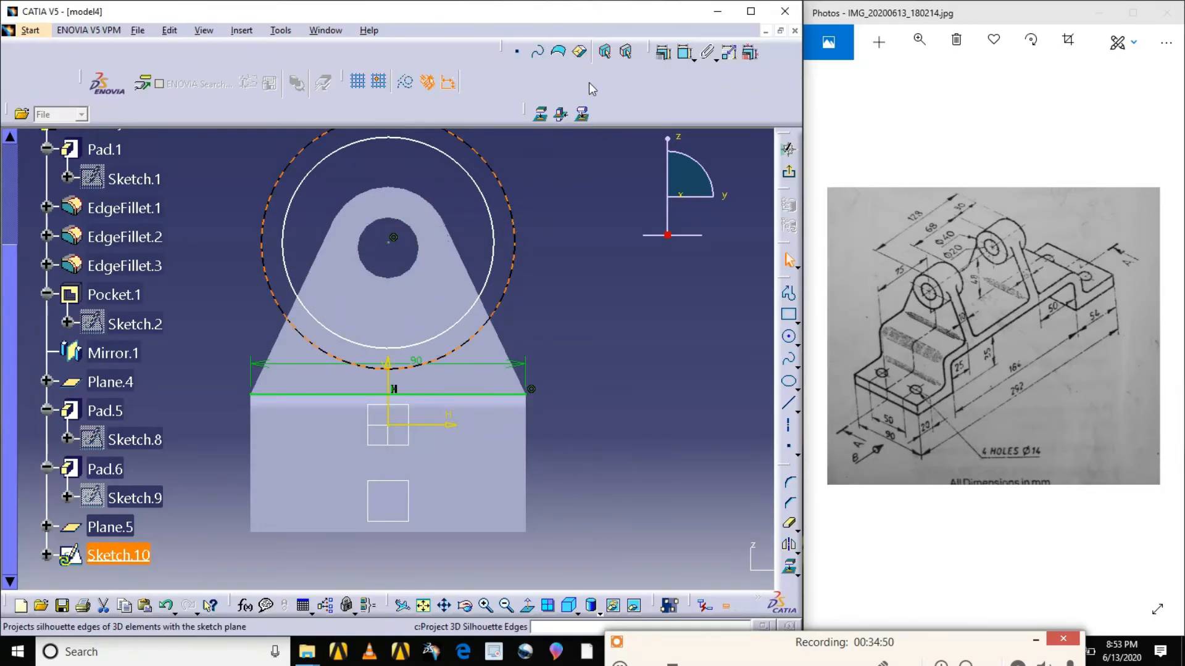
# - Dimension the larger circle's diameter and set it to 20 mm
pyautogui.click(682, 54)
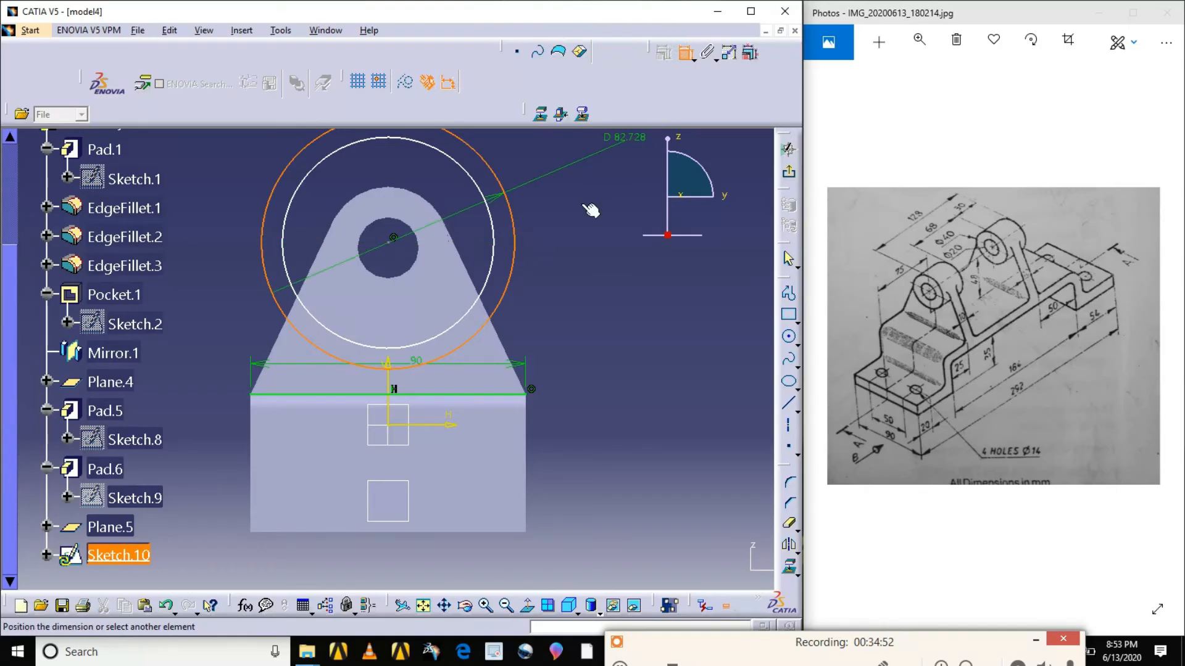
pyautogui.click(575, 277)
pyautogui.doubleClick(575, 276)
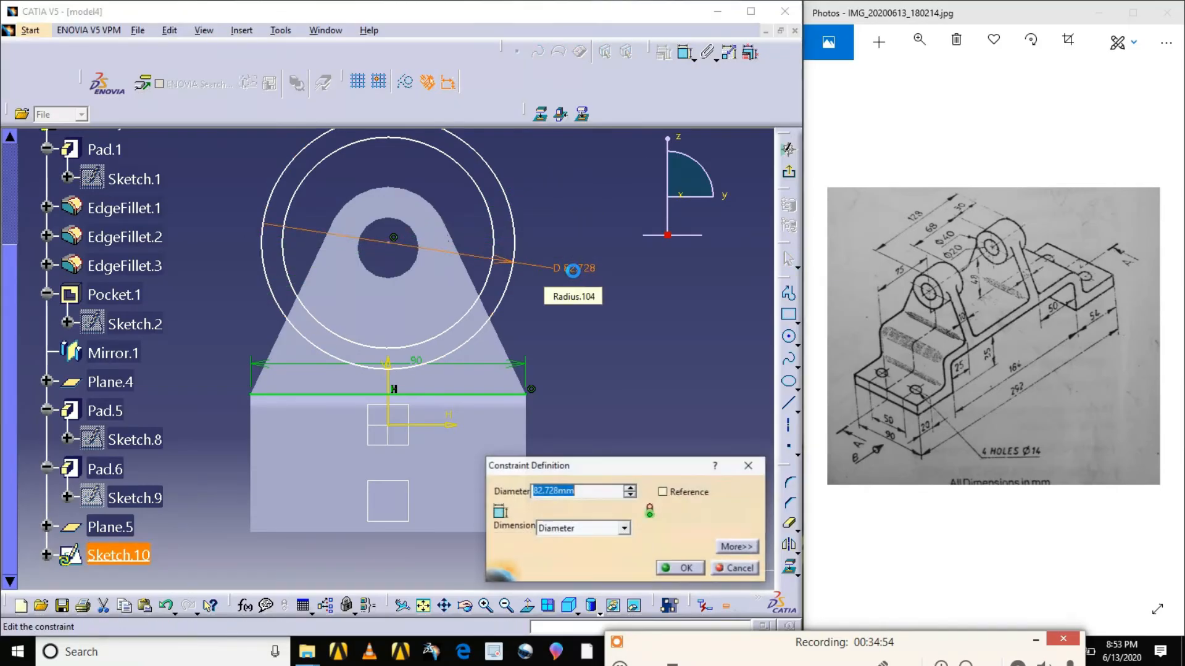
pyautogui.write('20')
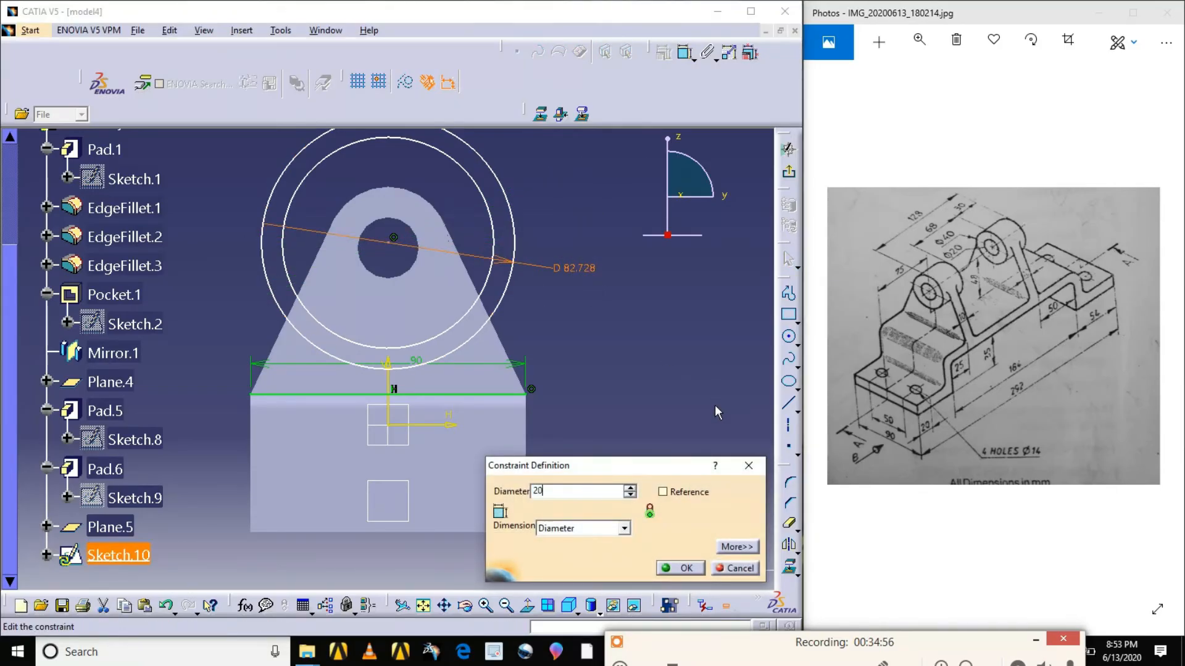
pyautogui.click(683, 565)
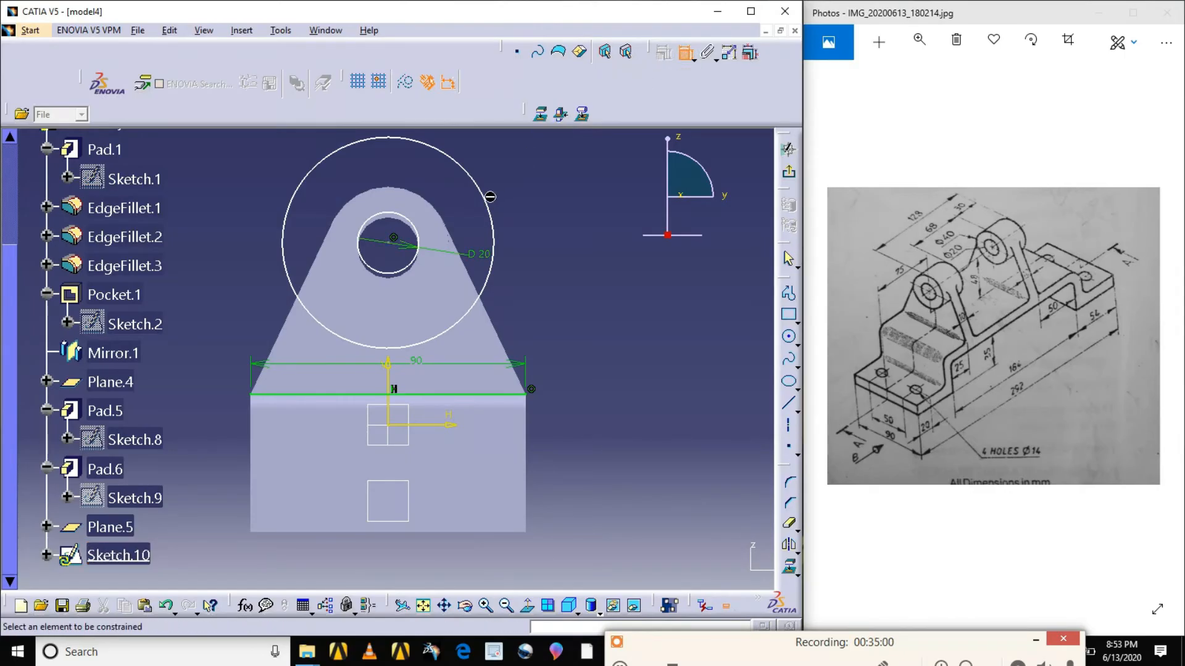
# - Dimension the other circle's diameter and set it to 40 mm
pyautogui.click(487, 208)
pyautogui.click(538, 216)
pyautogui.doubleClick(539, 216)
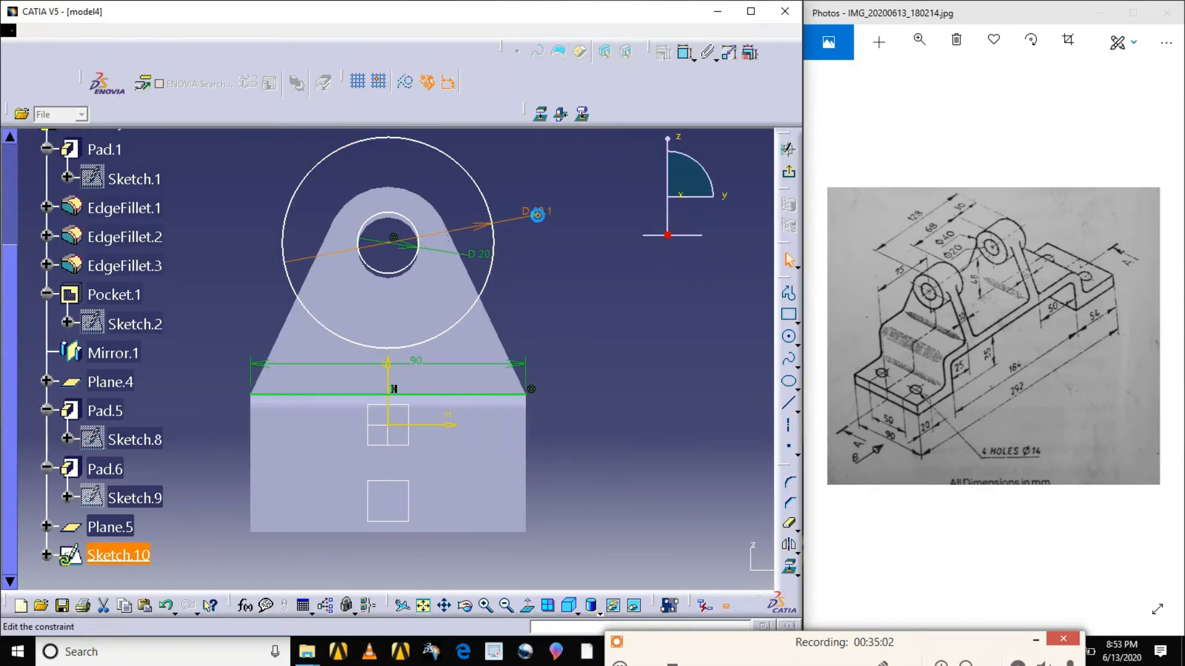
pyautogui.write('40')
pyautogui.press('Return')
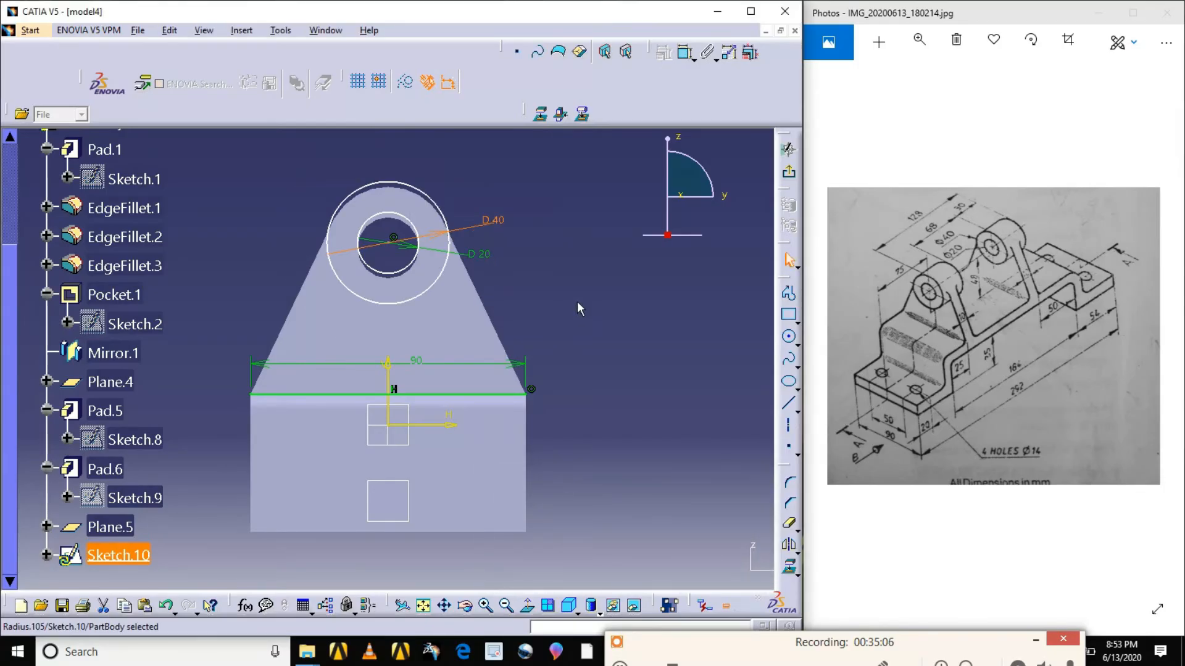
pyautogui.click(577, 301)
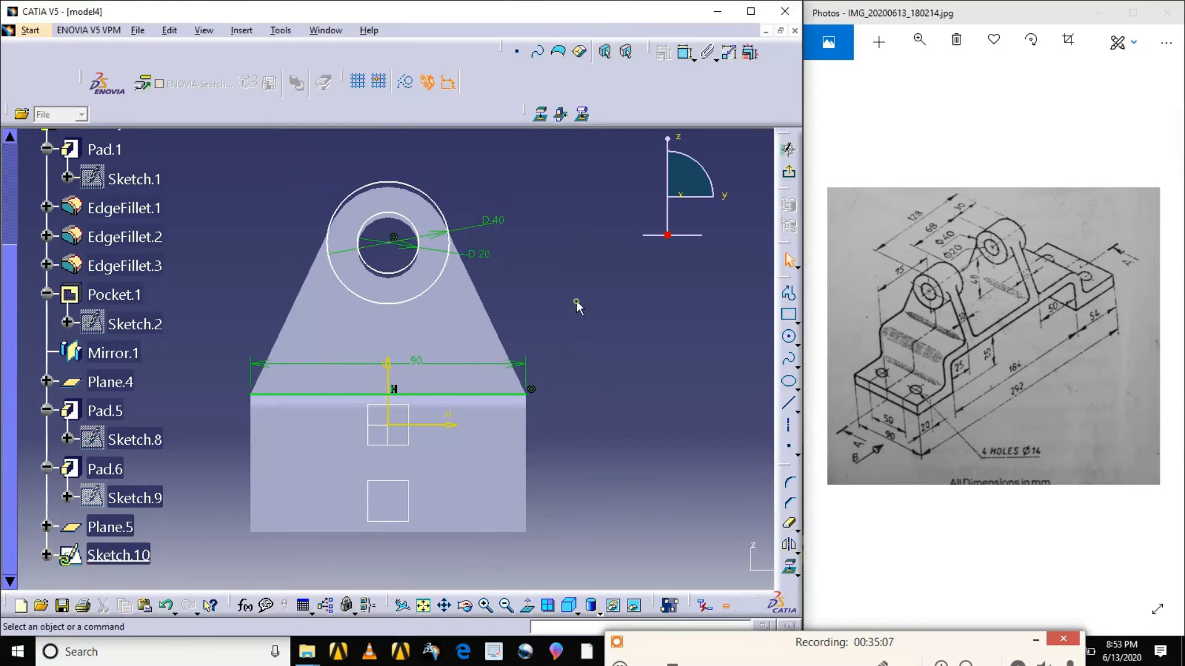
# - Constrain the 40 mm and 20 mm circles to be concentric
pyautogui.click(443, 287)
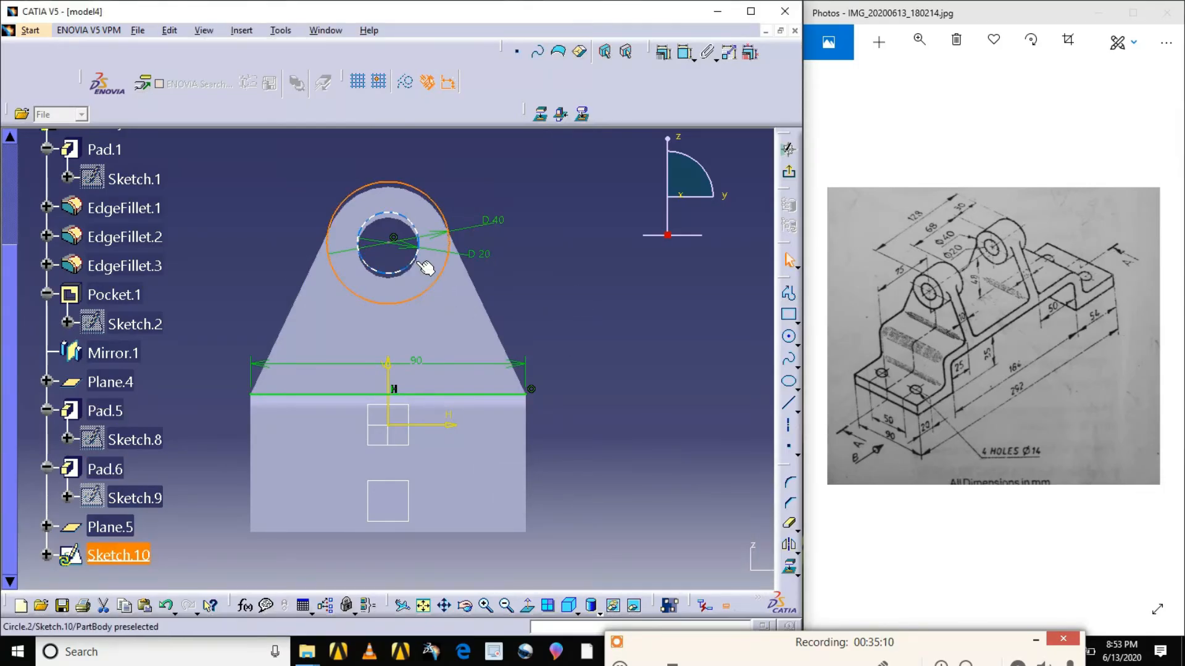
pyautogui.keyDown('ctrl'); pyautogui.click(421, 265); pyautogui.keyUp('ctrl')
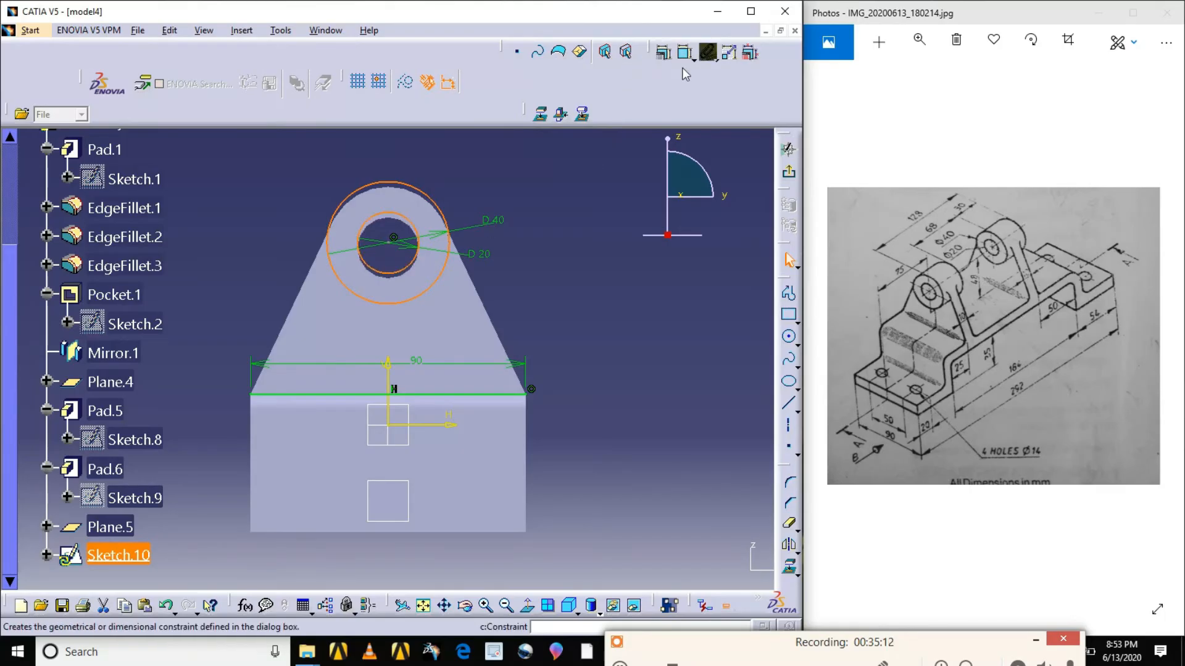
pyautogui.click(664, 54)
pyautogui.click(723, 444)
pyautogui.click(686, 568)
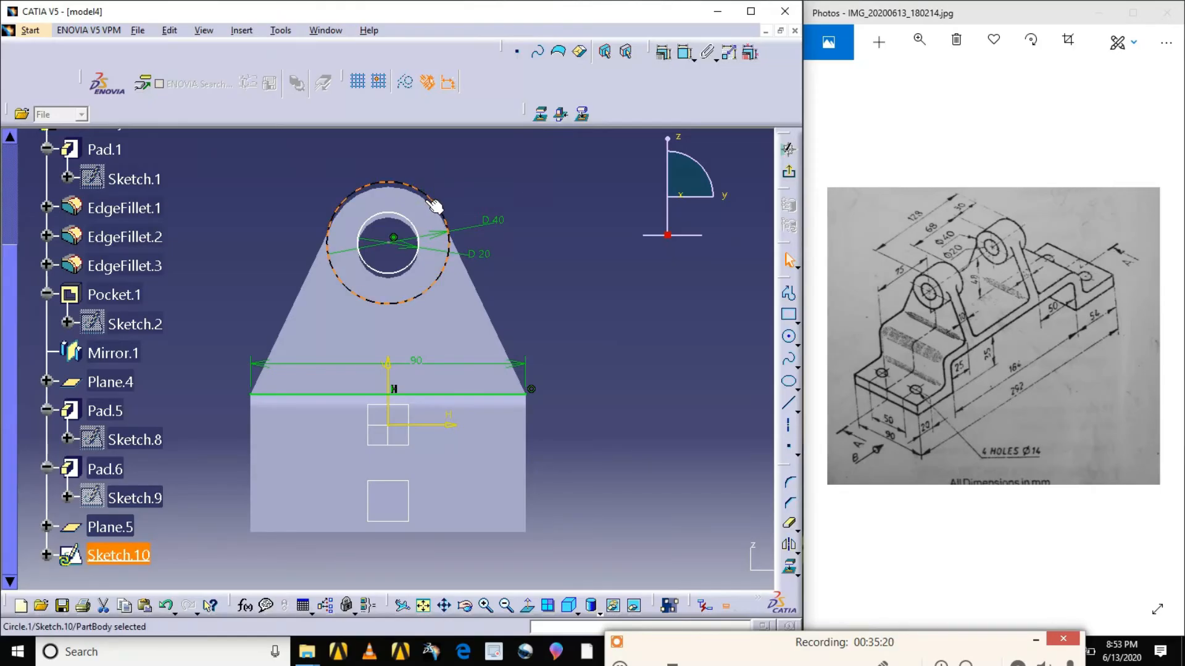
pyautogui.click(434, 206)
pyautogui.keyDown('ctrl'); pyautogui.click(412, 228); pyautogui.keyUp('ctrl')
pyautogui.keyDown('ctrl'); pyautogui.click(412, 228); pyautogui.keyUp('ctrl')
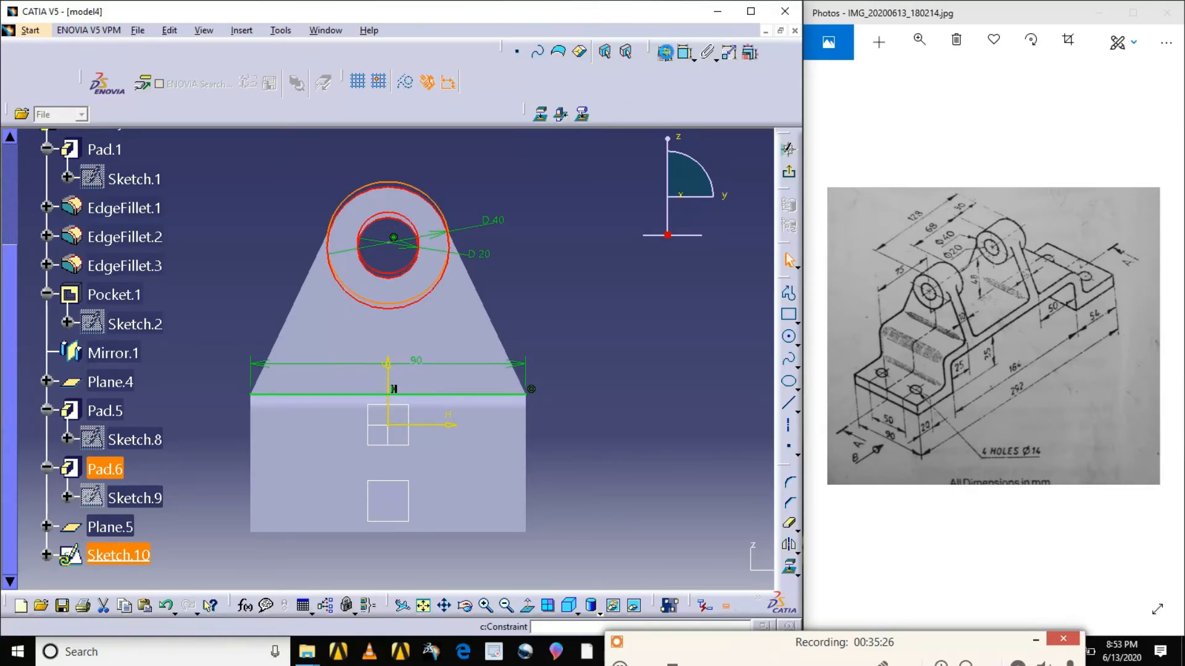
pyautogui.click(663, 54)
pyautogui.click(679, 568)
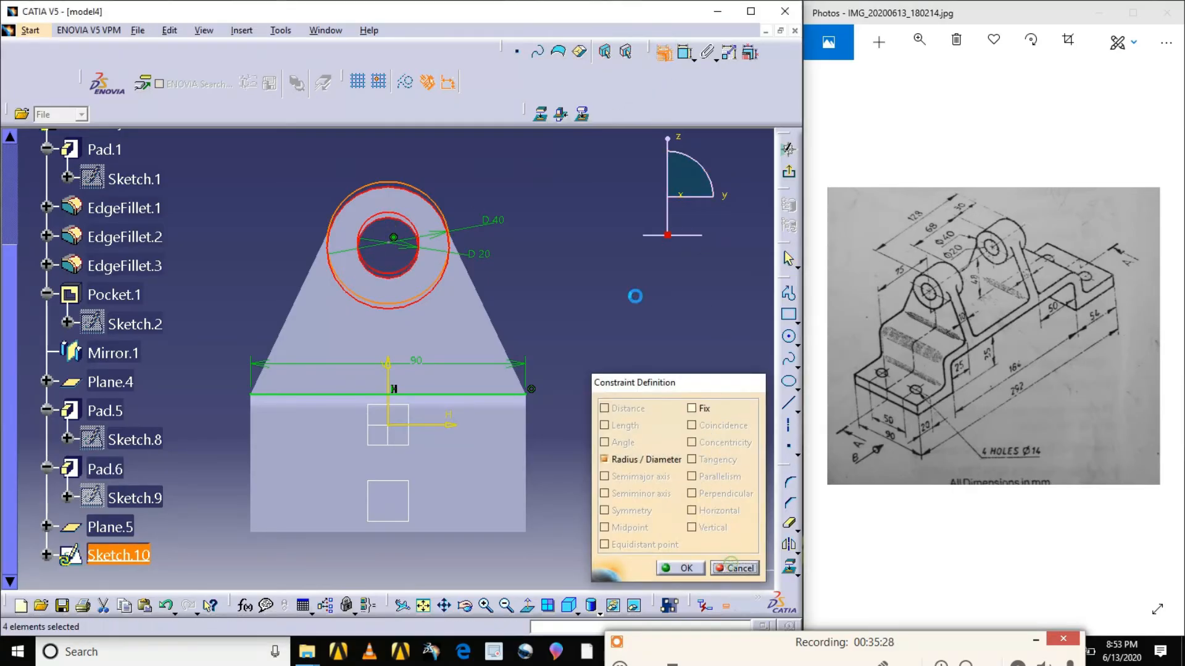
# - Make the 40 mm circle concentric with the circular edge of the existing lug boss
pyautogui.click(430, 200)
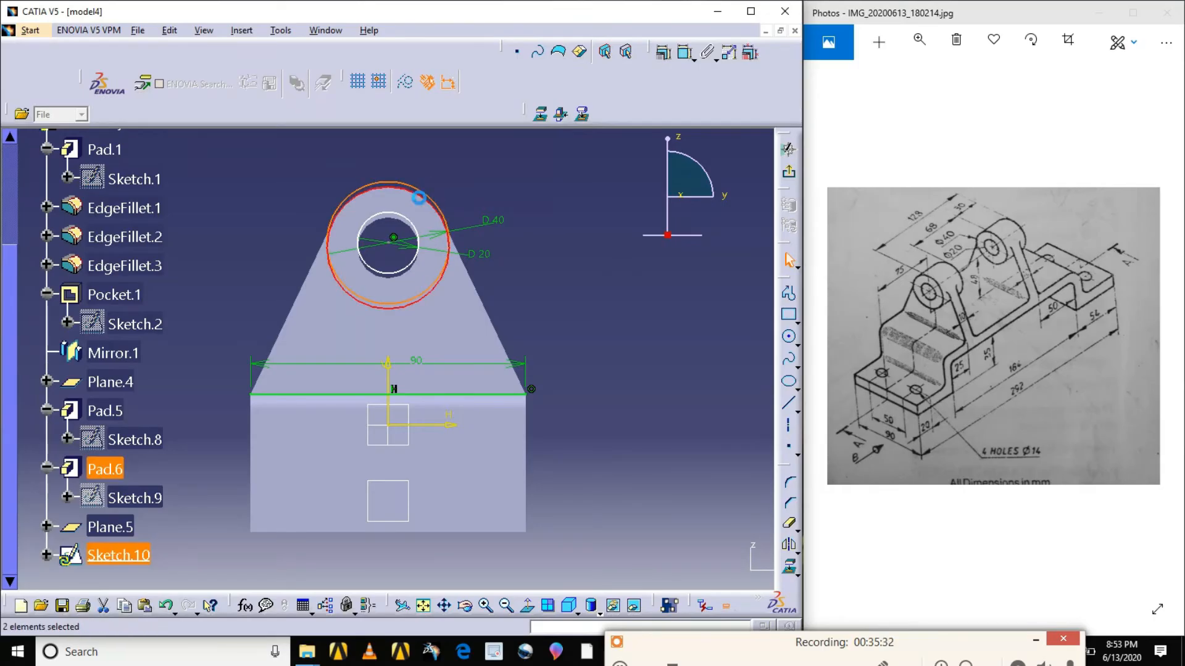
pyautogui.click(685, 52)
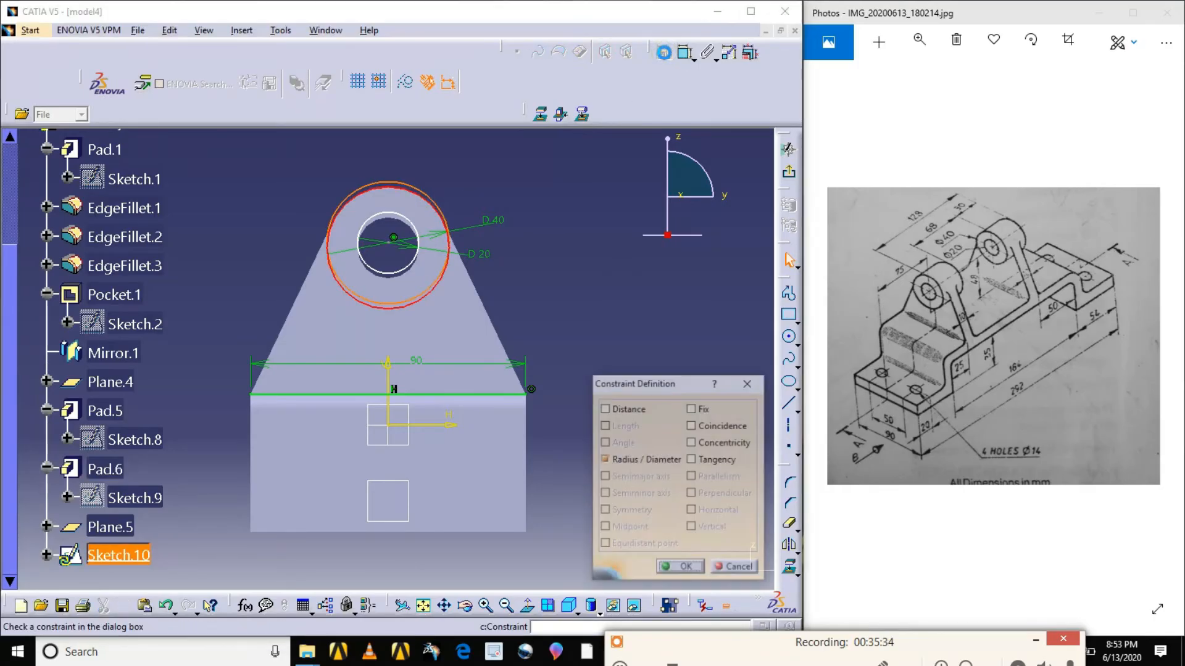
pyautogui.click(691, 442)
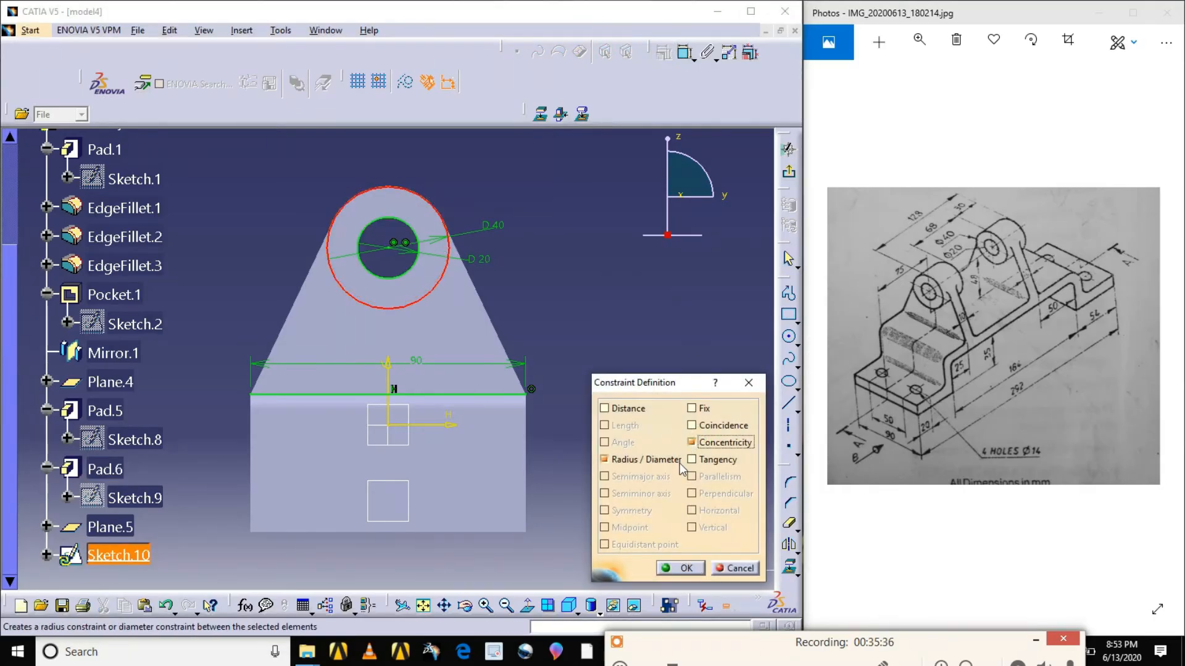
pyautogui.click(685, 568)
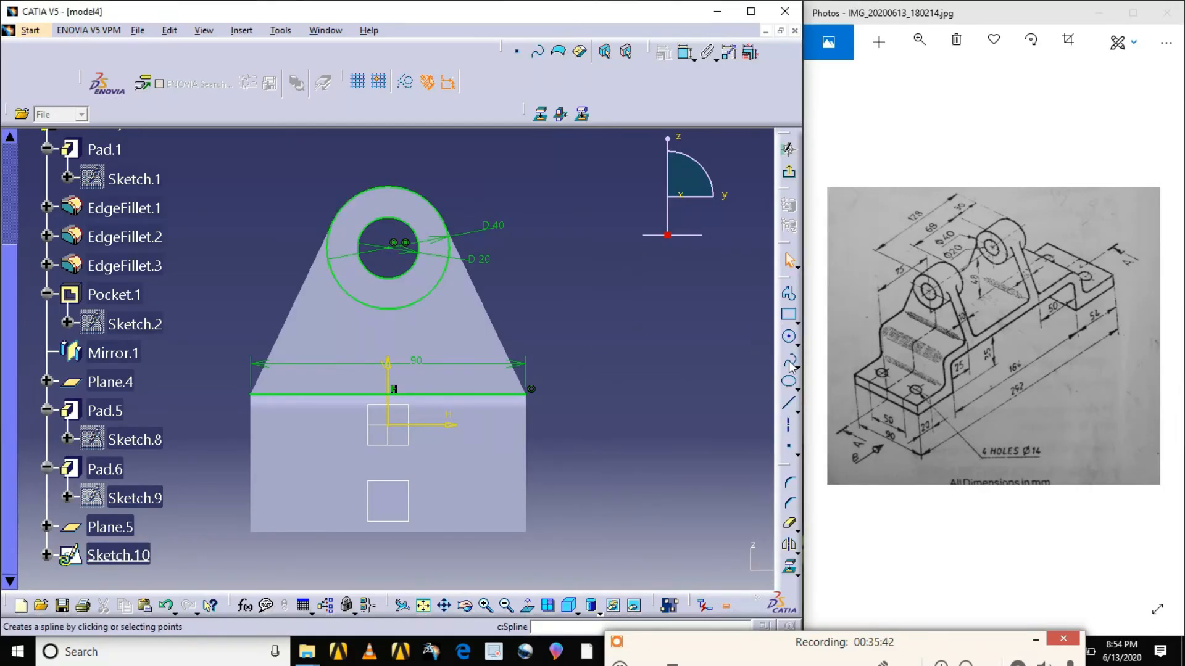
# - Draw two slanted lines from the ends of the 90 mm line up past either side of the 40 mm circle
pyautogui.click(788, 404)
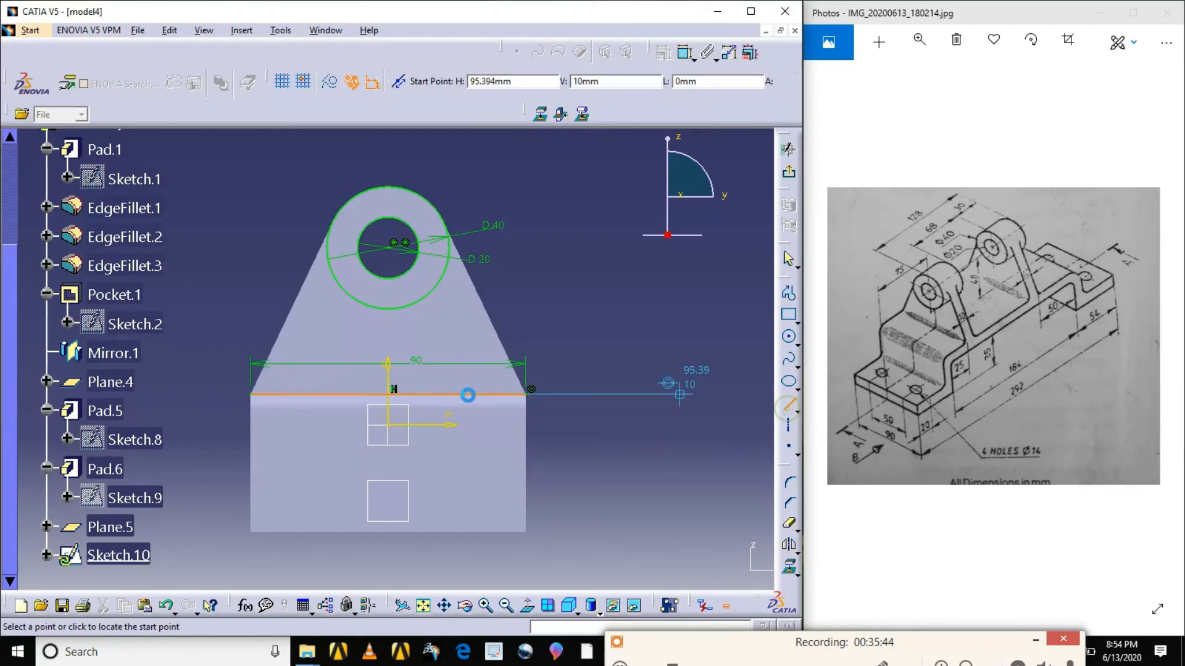
pyautogui.click(250, 394)
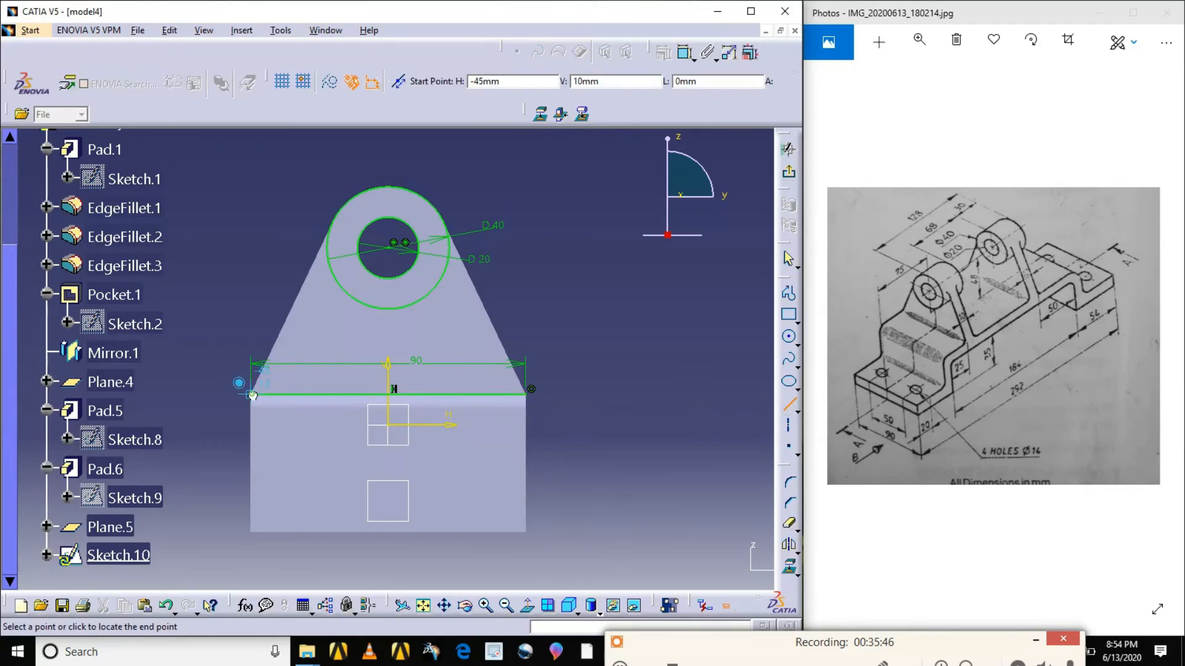
pyautogui.click(307, 163)
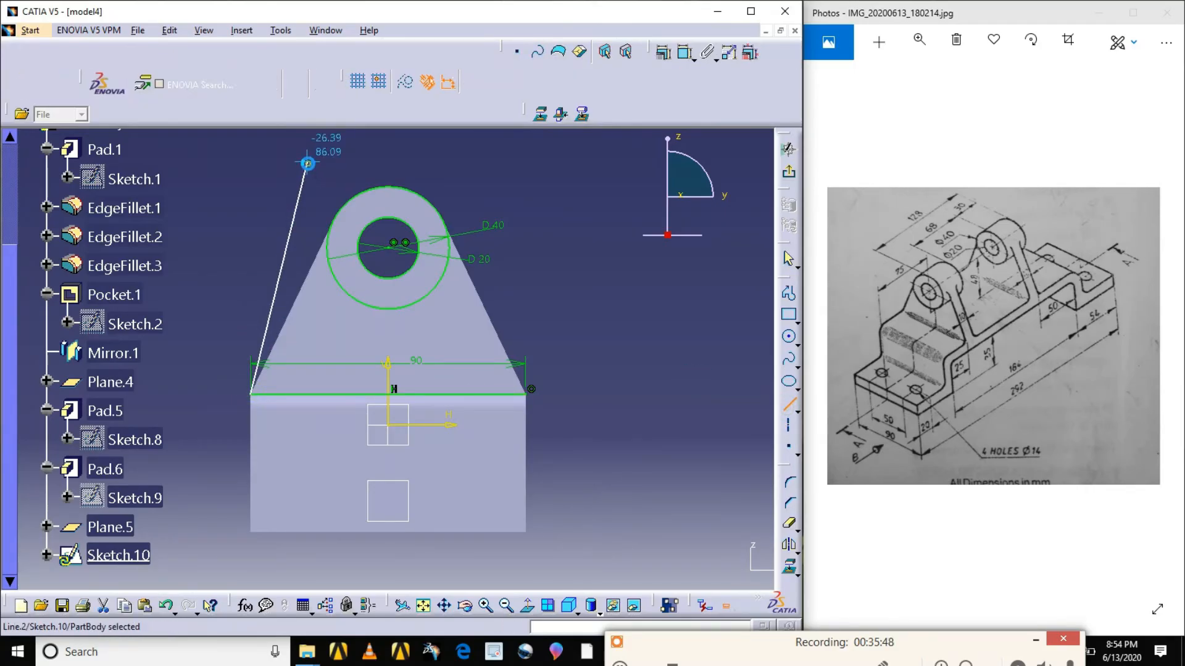
pyautogui.click(789, 405)
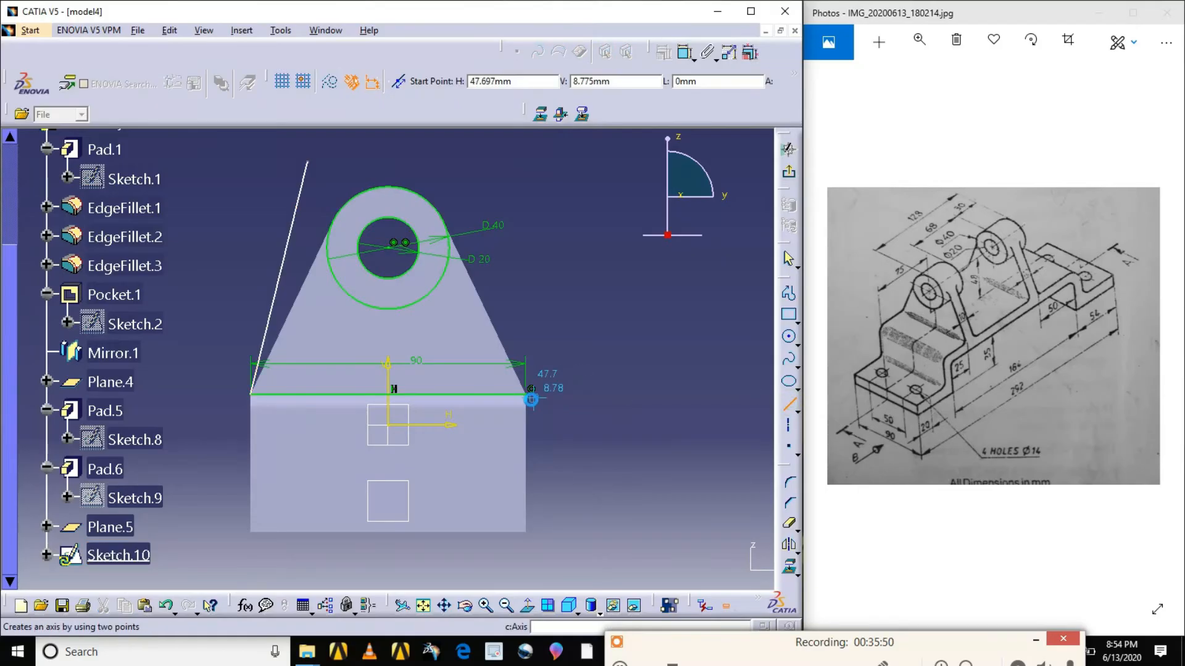
pyautogui.click(526, 394)
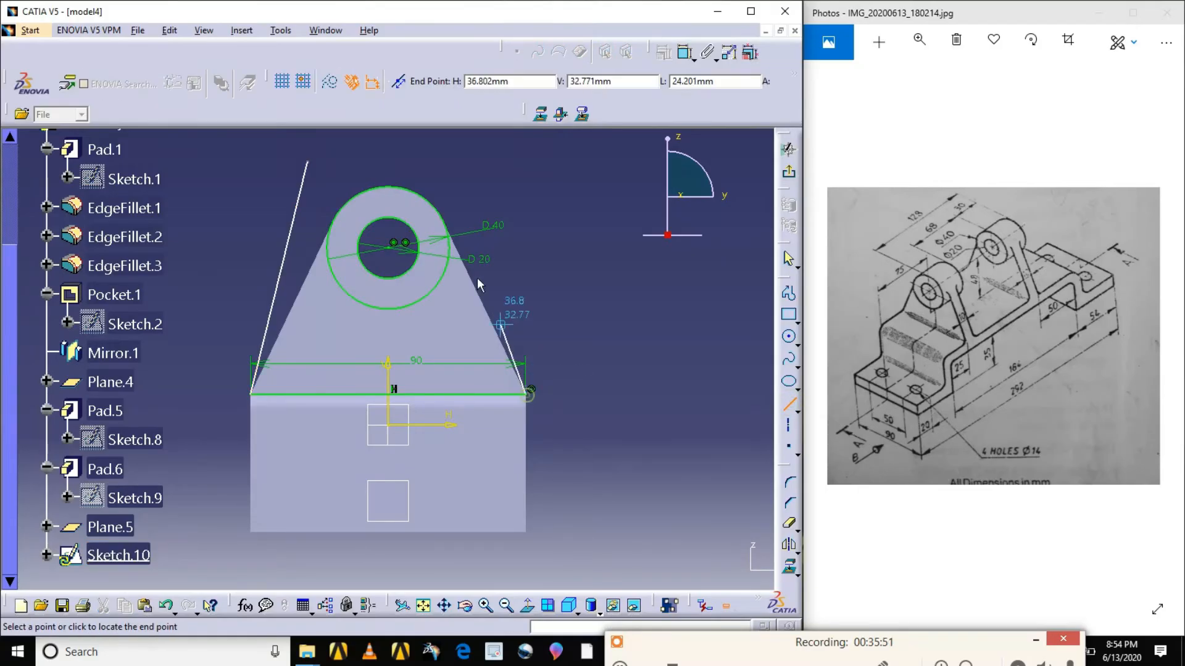
pyautogui.click(451, 197)
pyautogui.click(526, 225)
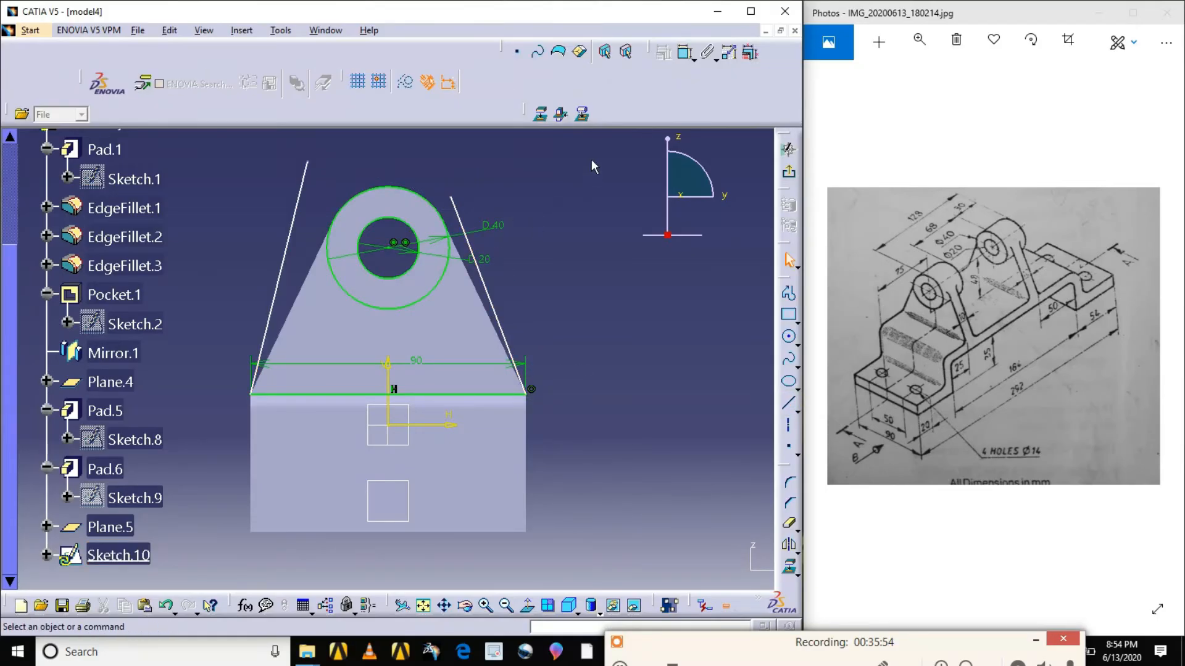
# - Constrain the right slanted line to be tangent to the 40 mm circle
pyautogui.click(474, 253)
pyautogui.keyDown('ctrl'); pyautogui.click(447, 276); pyautogui.keyUp('ctrl')
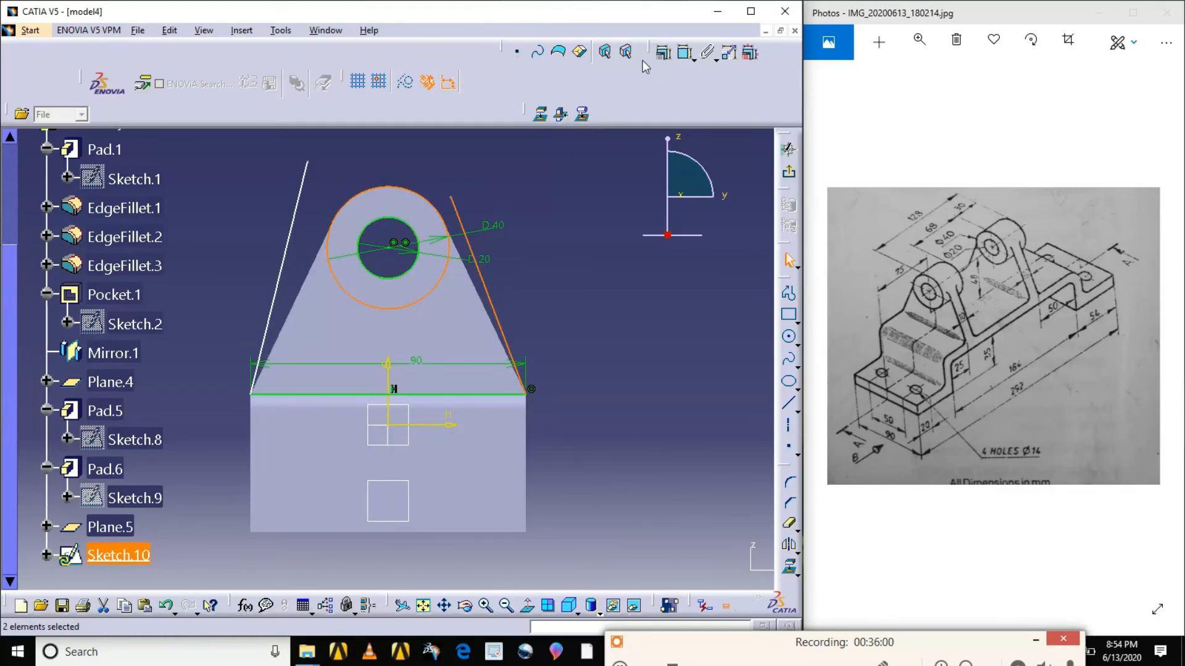
pyautogui.click(662, 57)
pyautogui.click(700, 459)
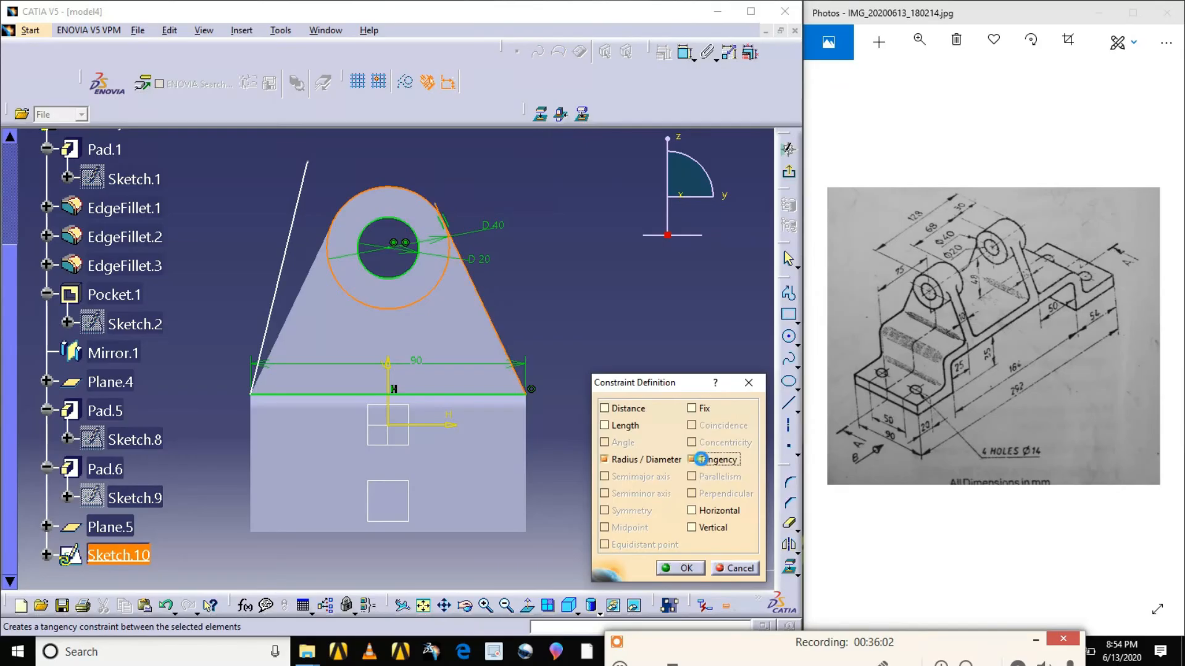
pyautogui.click(680, 568)
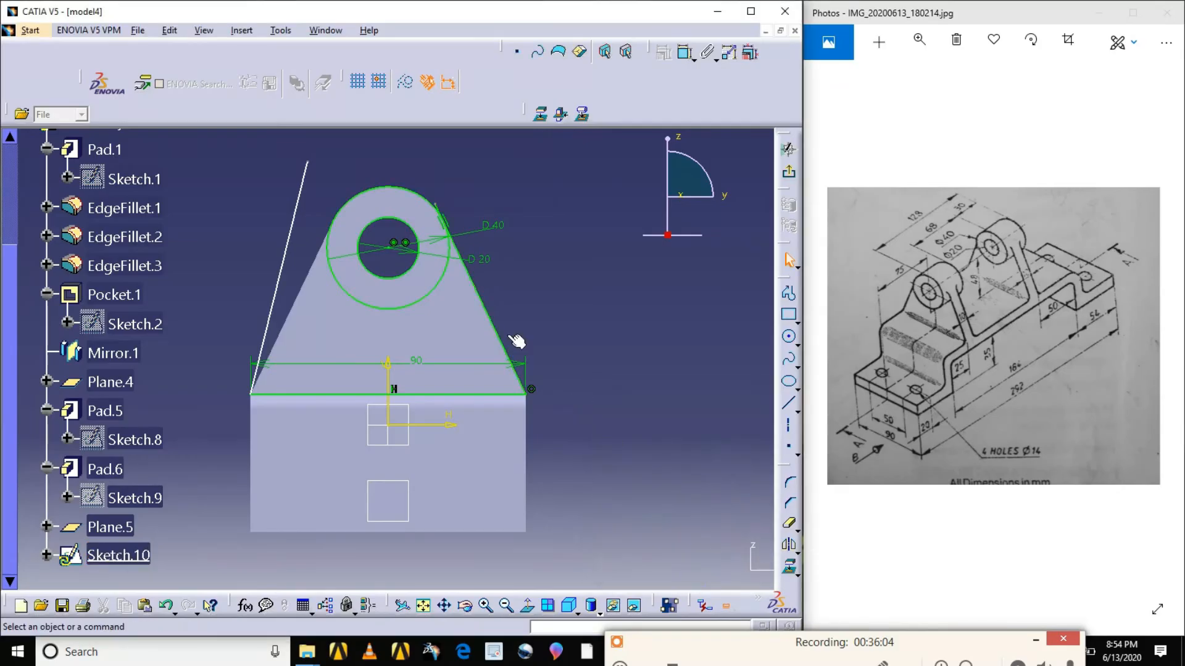
# - Constrain the left slanted line to be tangent to the 40 mm circle
pyautogui.click(287, 270)
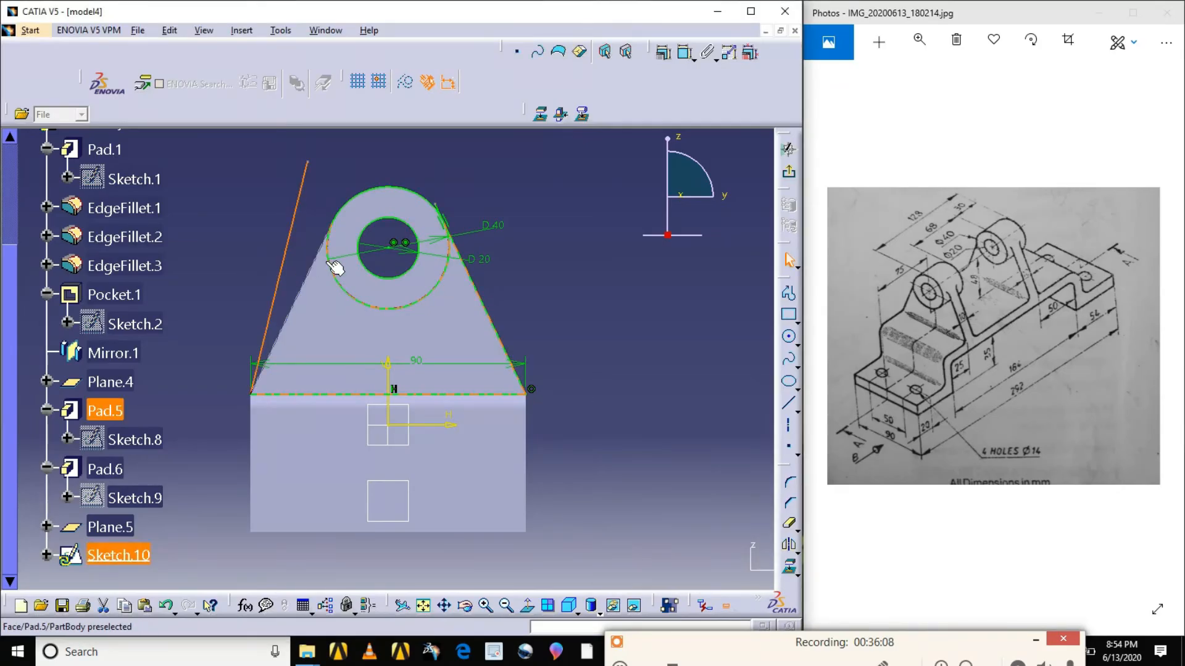
pyautogui.keyDown('ctrl'); pyautogui.click(423, 198); pyautogui.keyUp('ctrl')
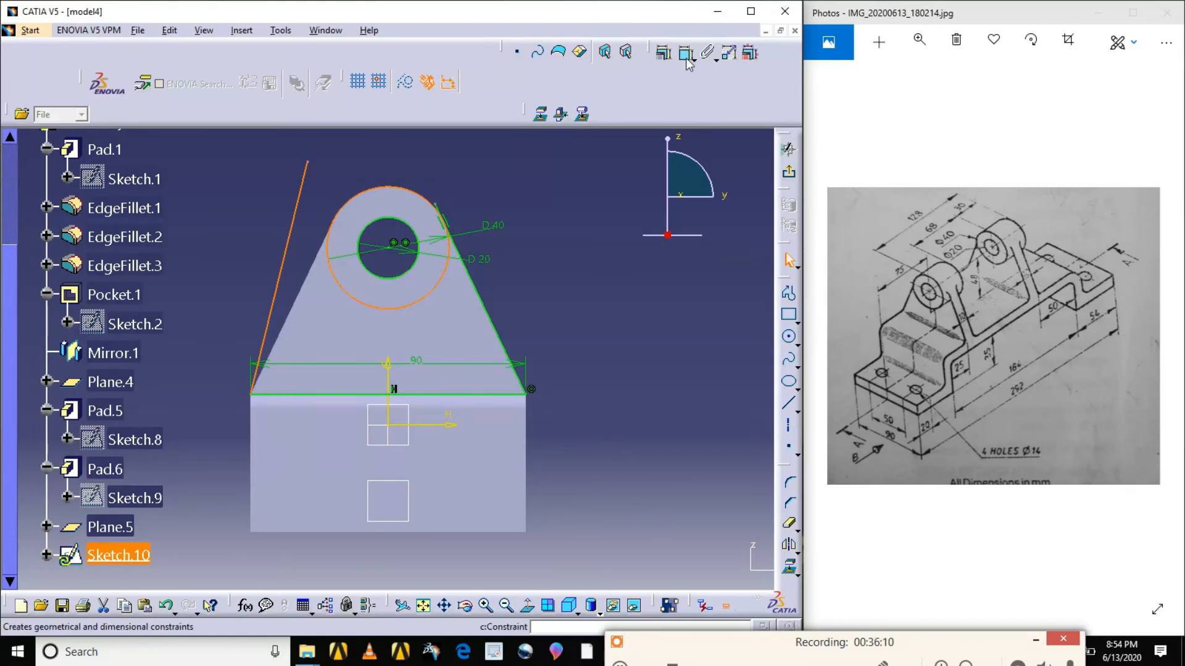
pyautogui.click(666, 56)
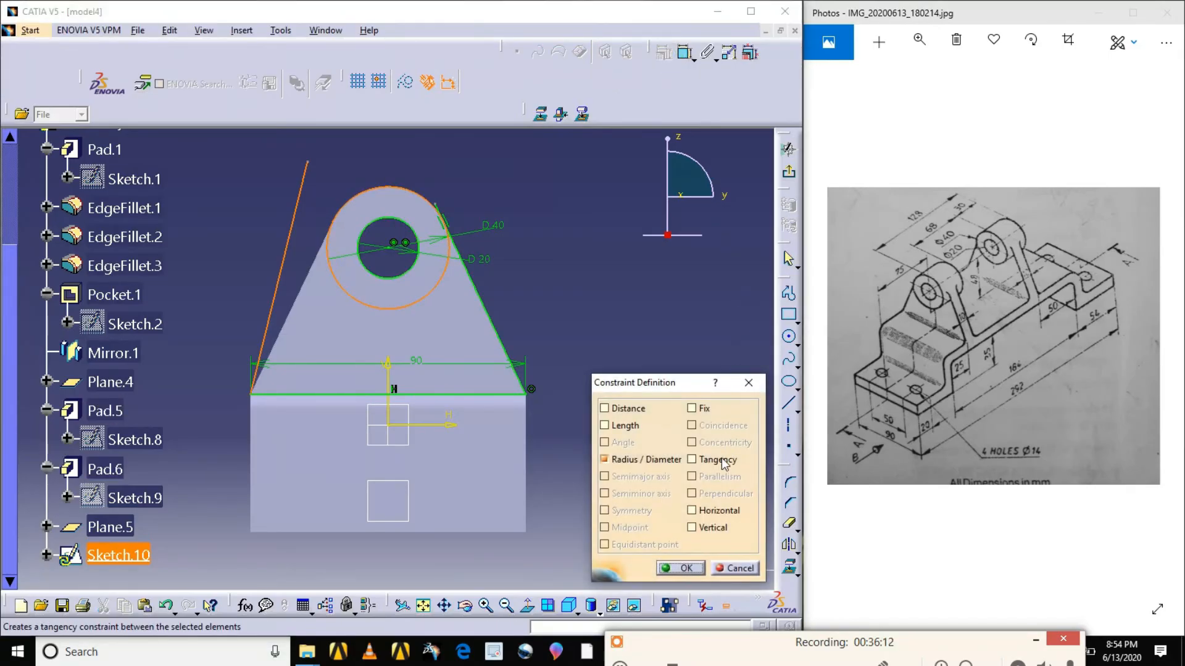
pyautogui.click(716, 459)
pyautogui.click(686, 567)
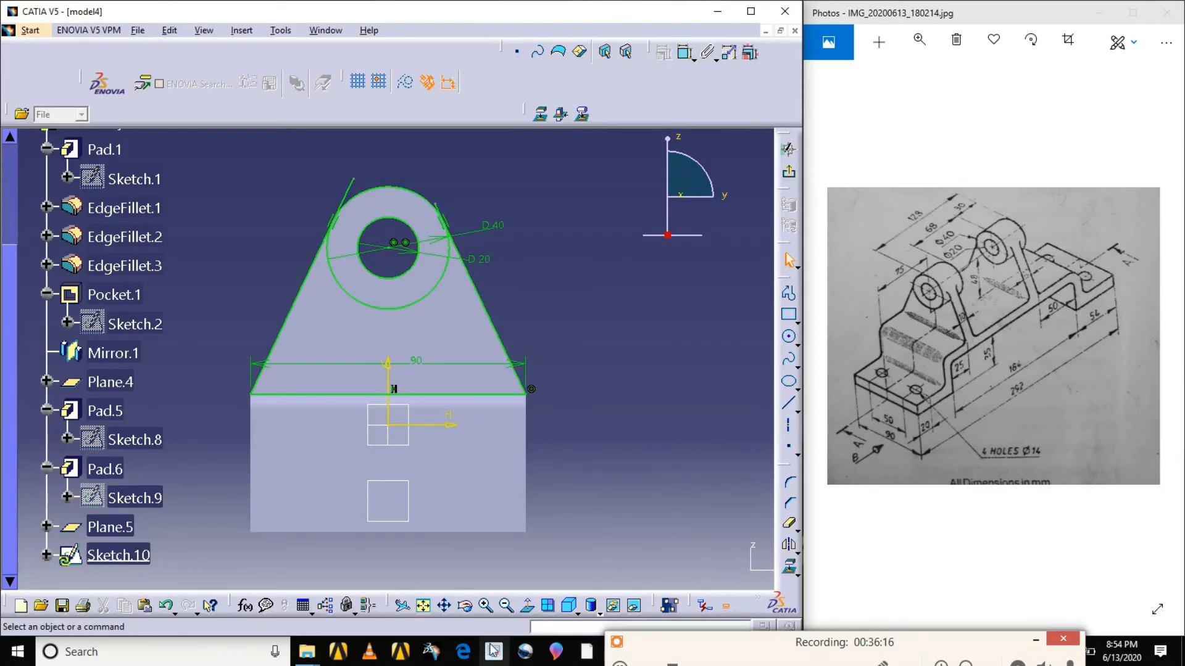
# - Quick Trim the upper ends of both slanted lines that extend past the 40 mm circle
pyautogui.click(789, 523)
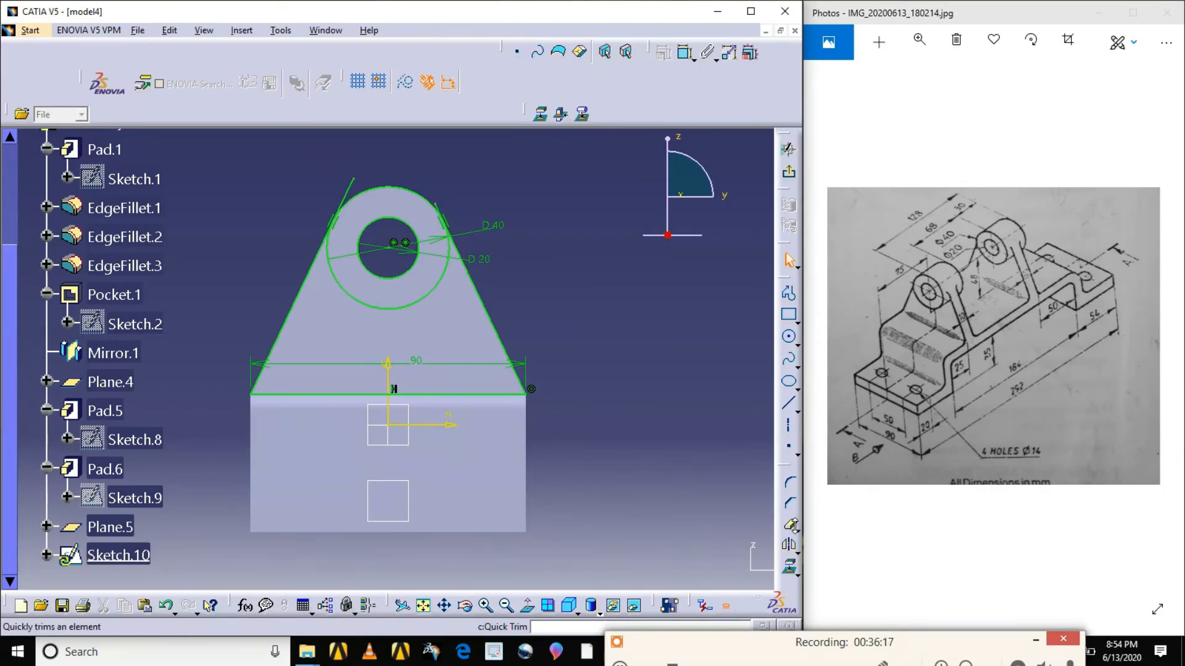
pyautogui.click(791, 526)
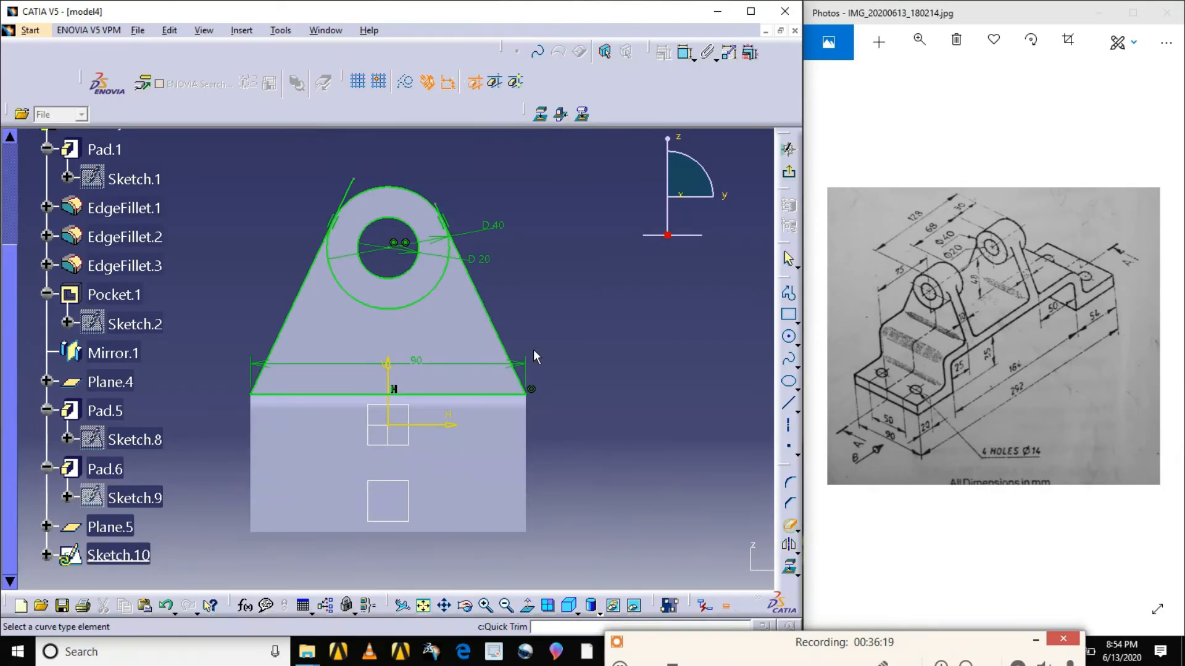
pyautogui.click(350, 187)
pyautogui.click(444, 209)
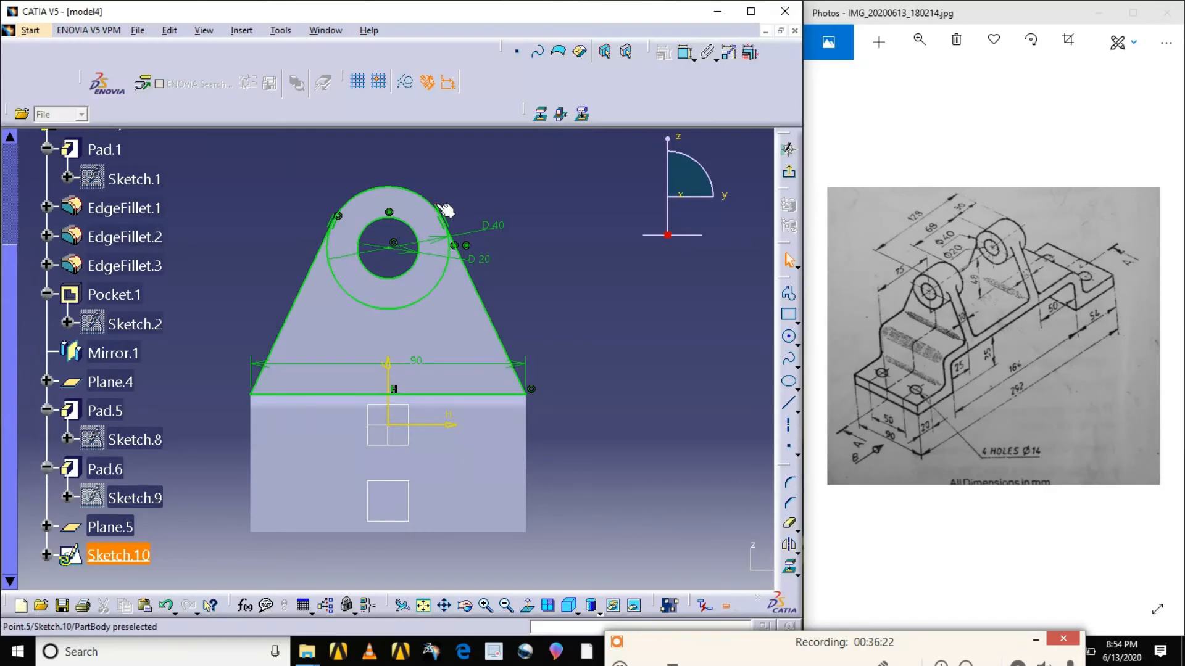
# - Quick Trim the leftover end of the right slanted line beyond the 40 mm circle and exit the sketch
pyautogui.click(789, 524)
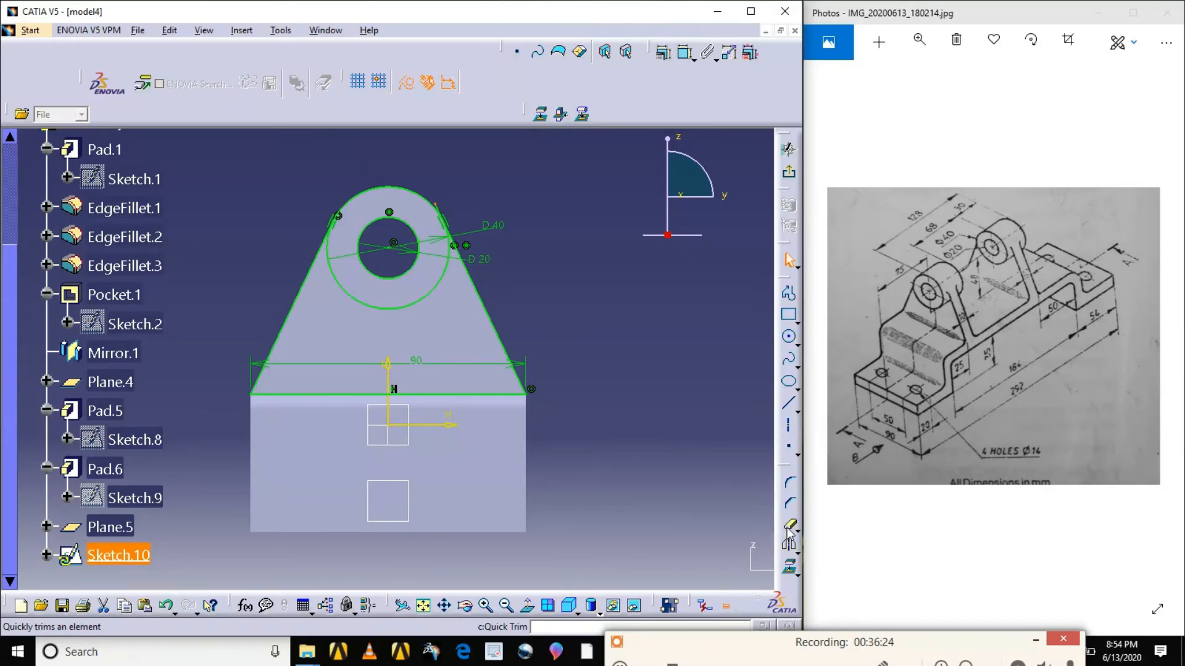
pyautogui.click(442, 210)
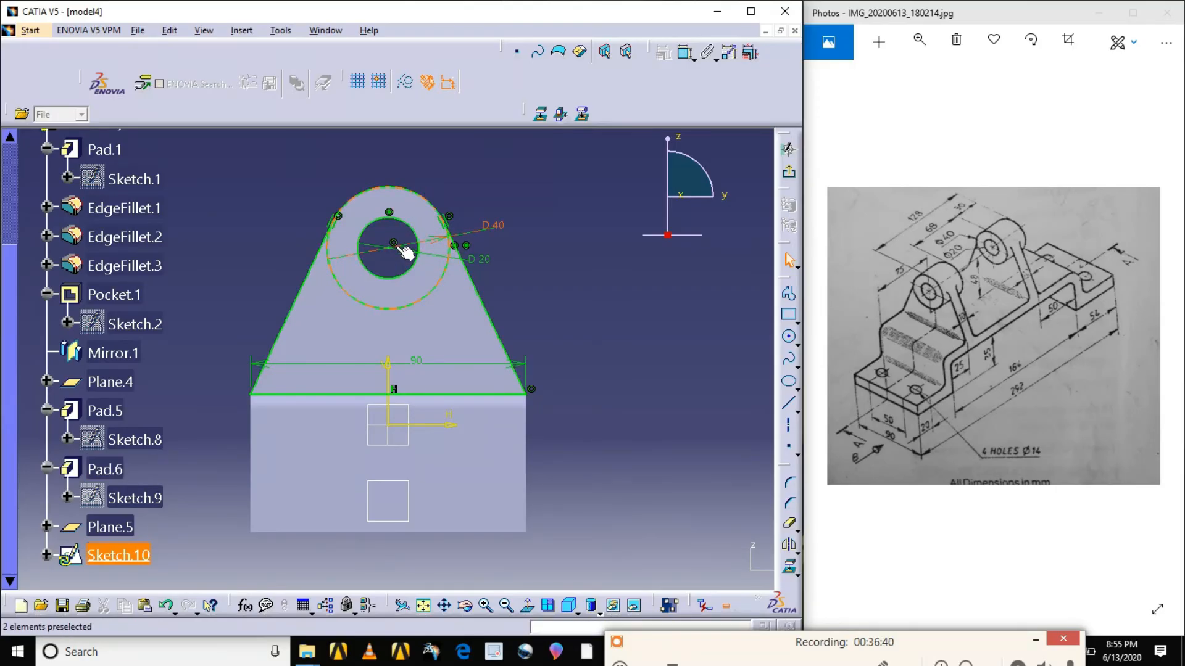
pyautogui.click(788, 172)
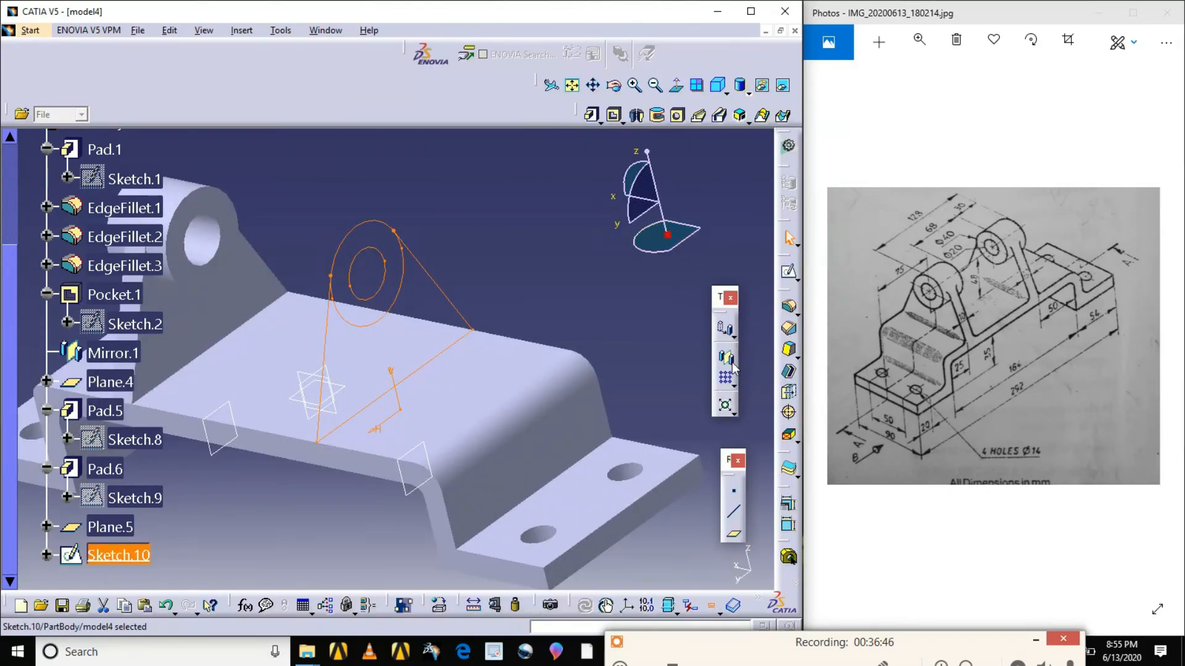
pyautogui.click(593, 118)
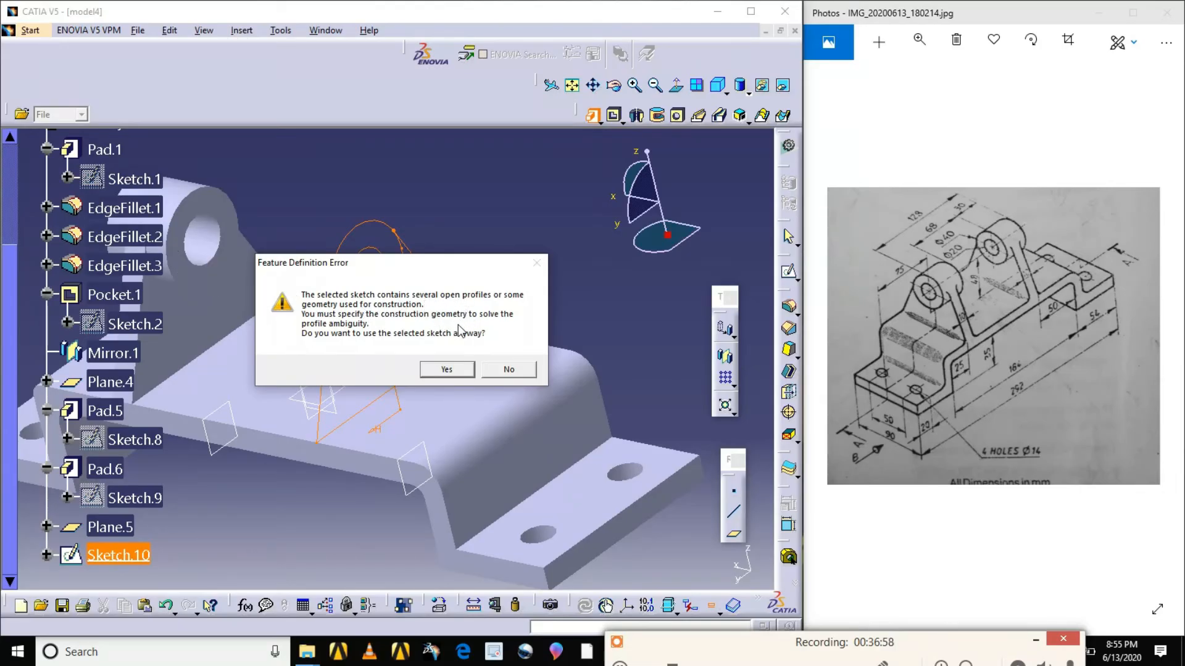
pyautogui.click(447, 370)
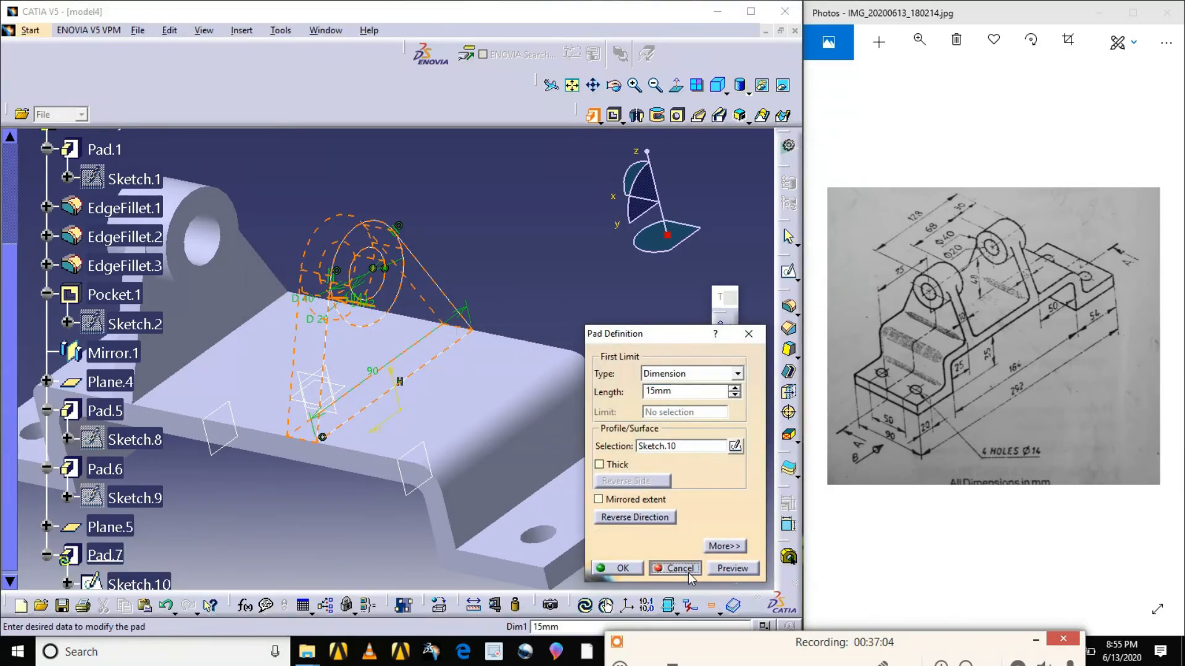
pyautogui.click(674, 569)
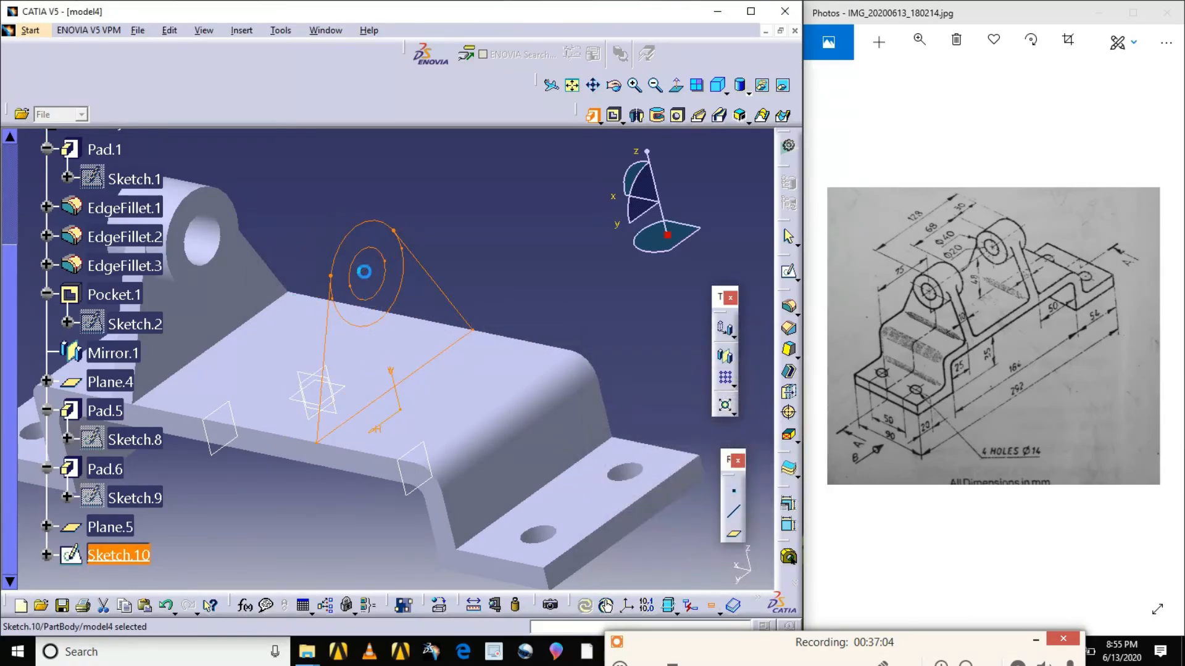
# - Reopen the lug profile sketch, Quick Trim the 40 mm circle's lower arc between the slanted lines, and exit the sketch
pyautogui.doubleClick(400, 312)
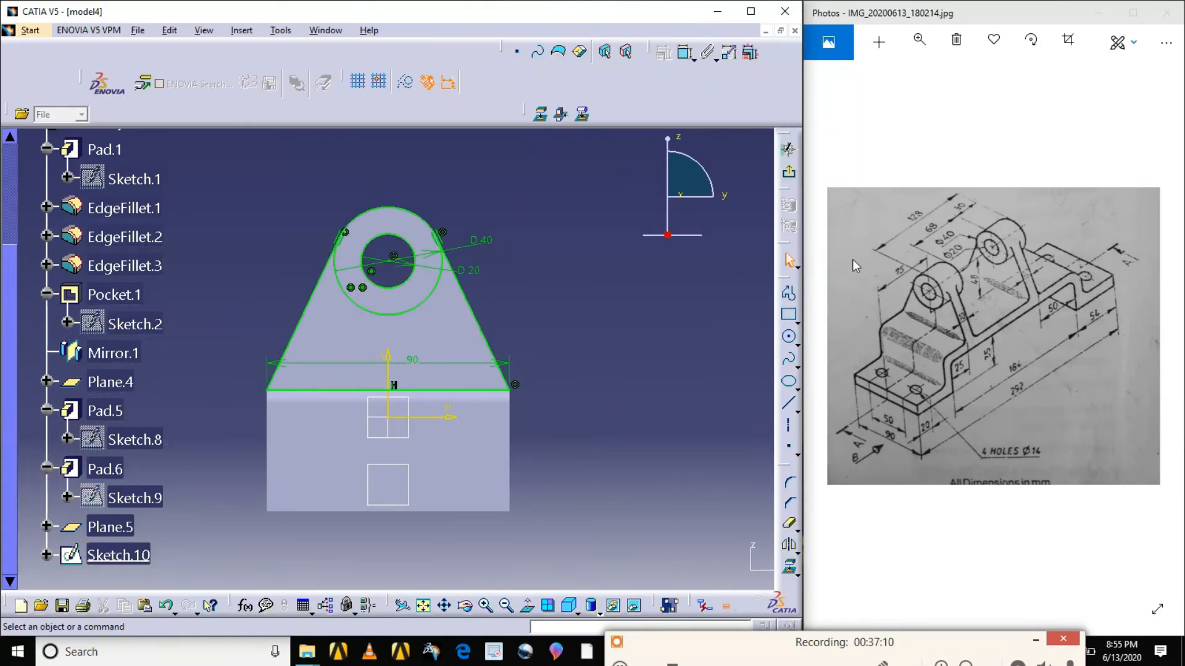
pyautogui.click(790, 523)
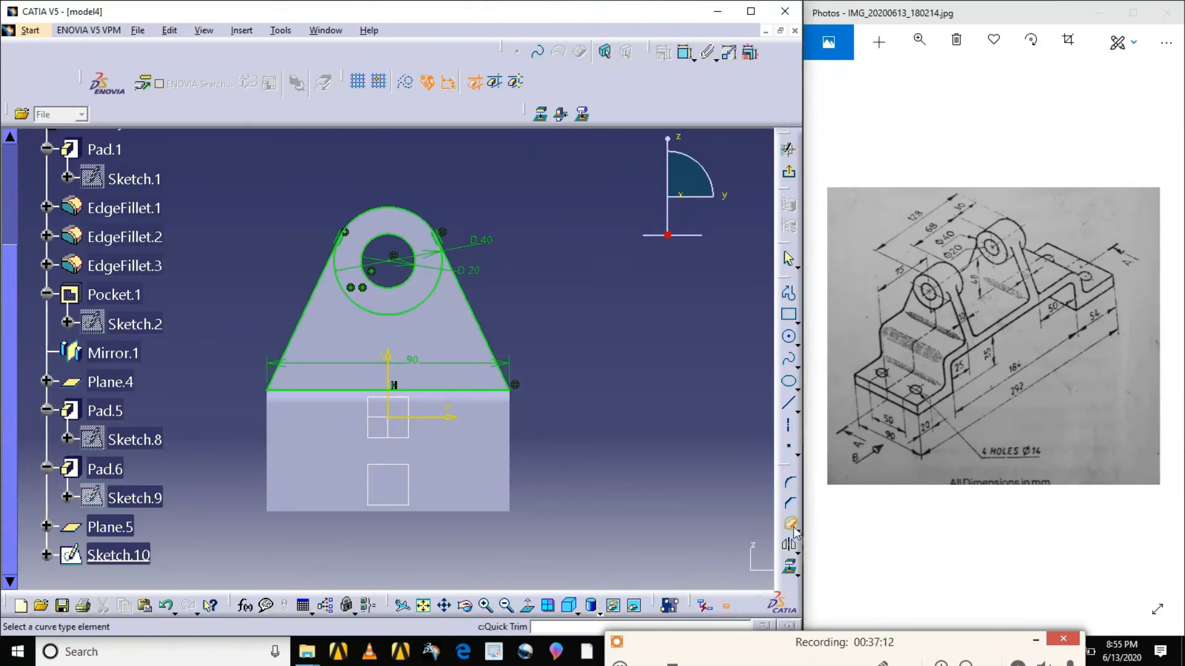
pyautogui.click(412, 307)
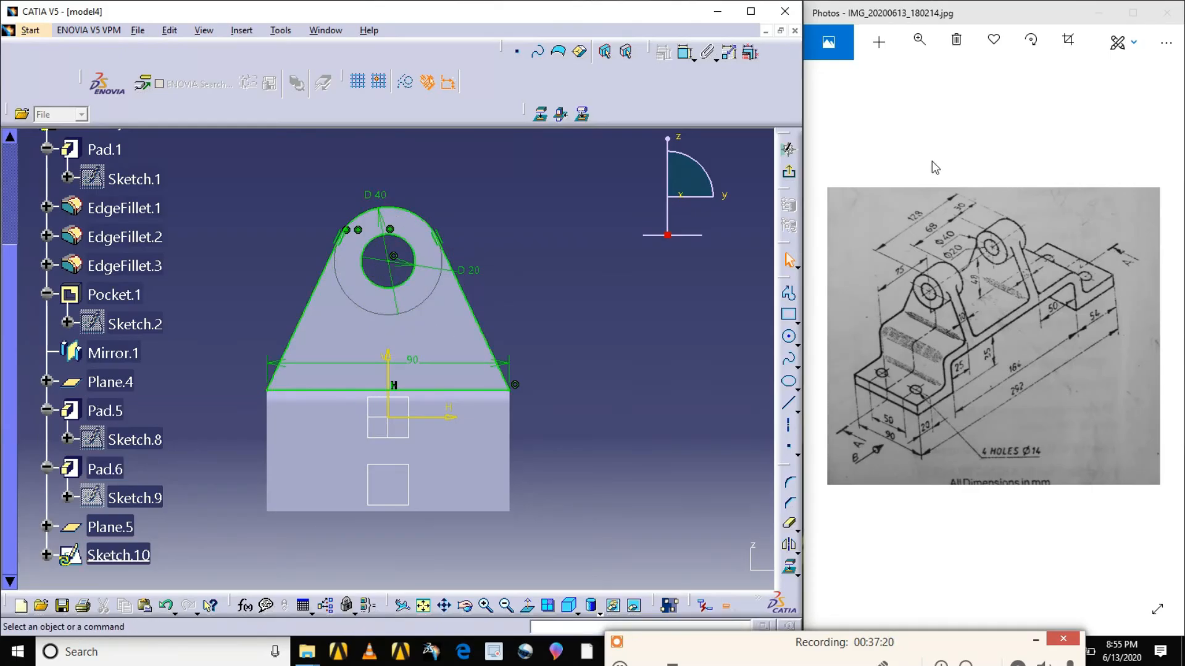
pyautogui.click(788, 173)
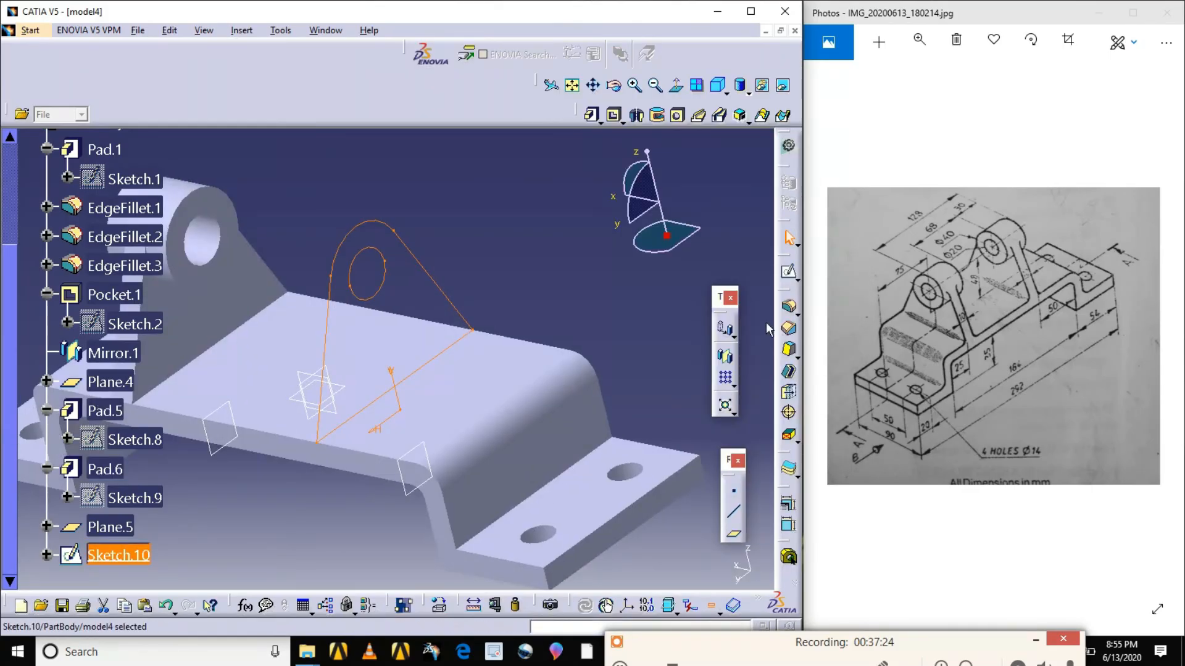
# - Pad the lug profile with a length of 5 mm and mirrored extent
pyautogui.click(592, 115)
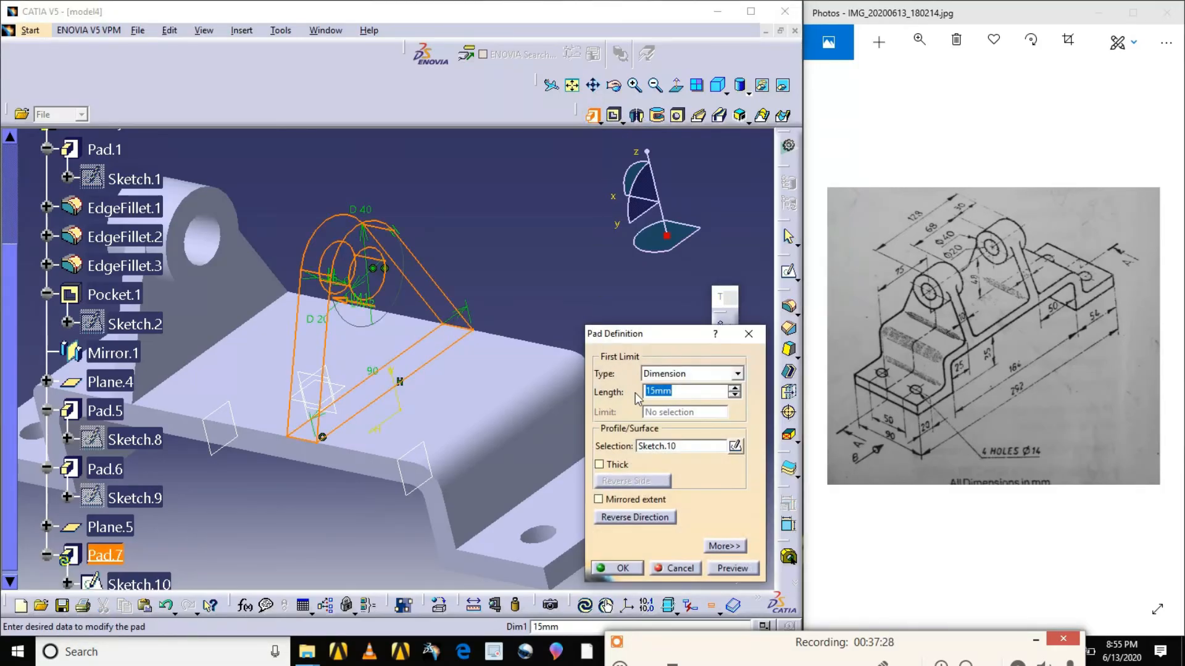
pyautogui.click(621, 504)
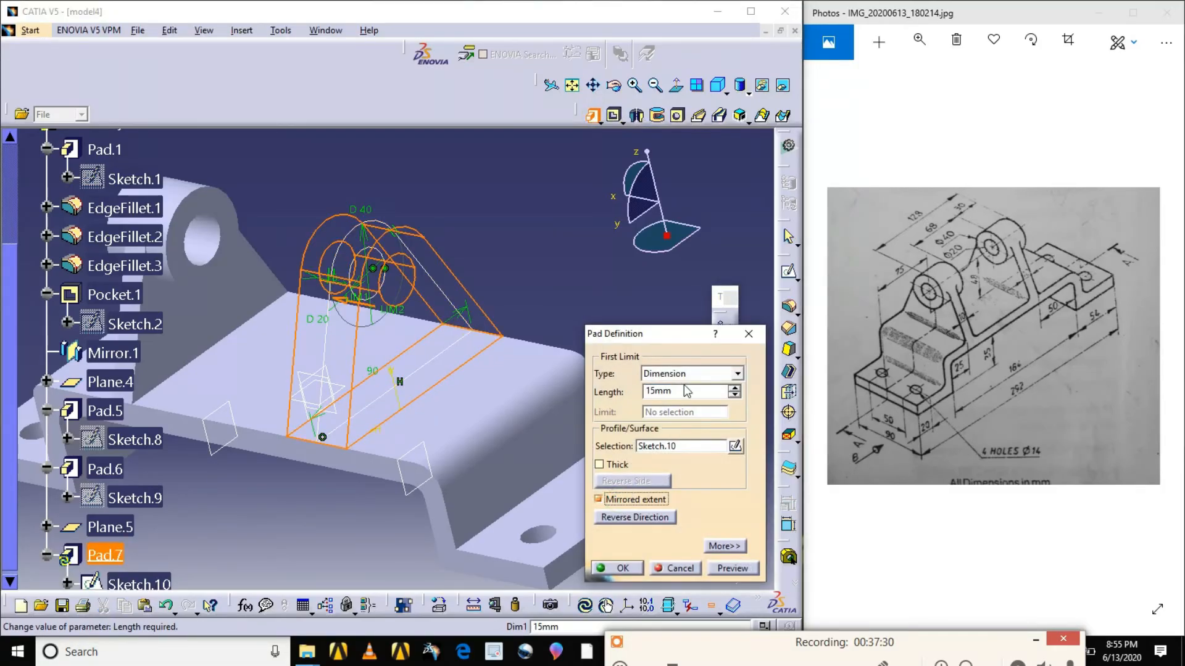
pyautogui.doubleClick(662, 393)
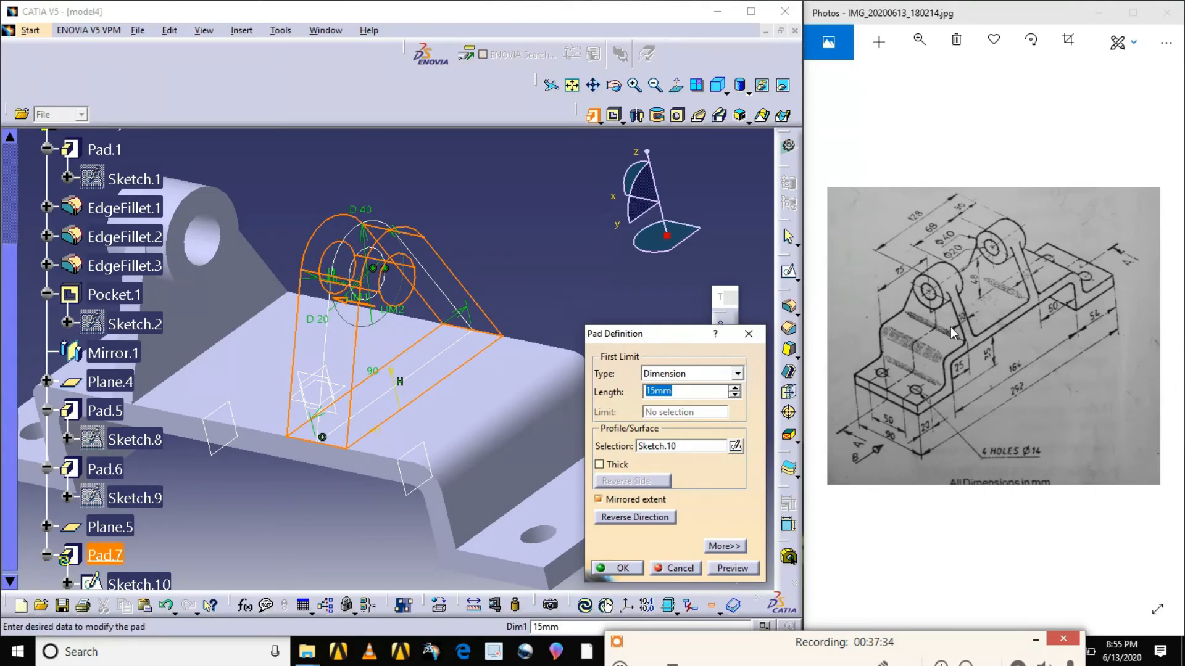
pyautogui.write('5')
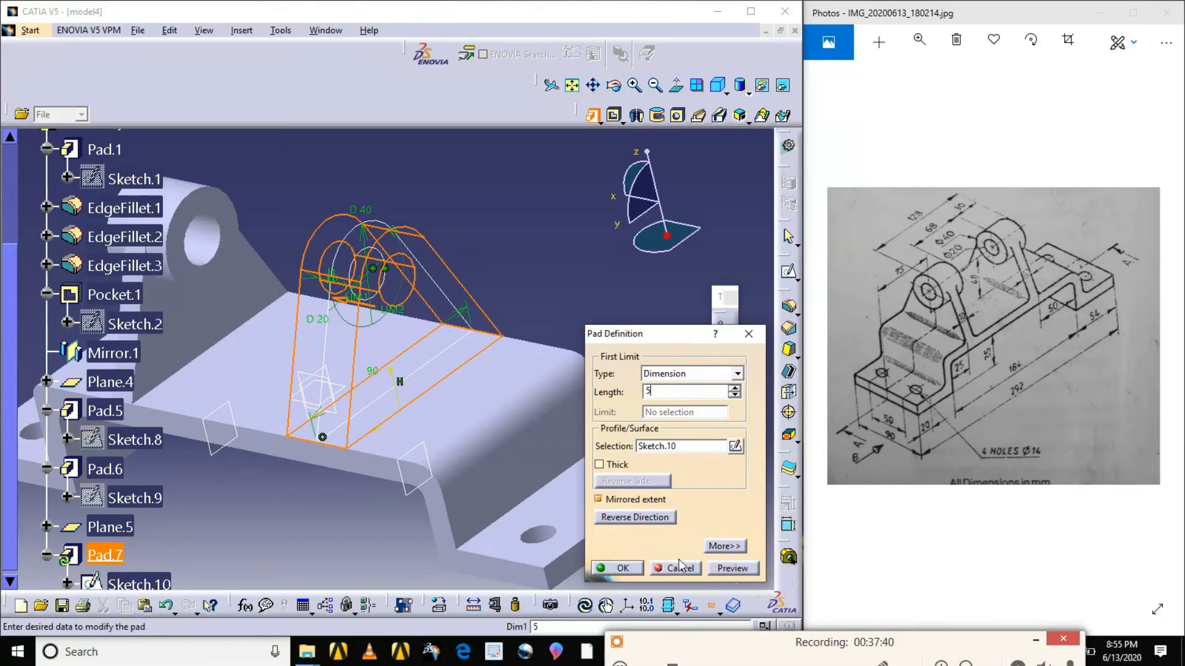
pyautogui.click(727, 571)
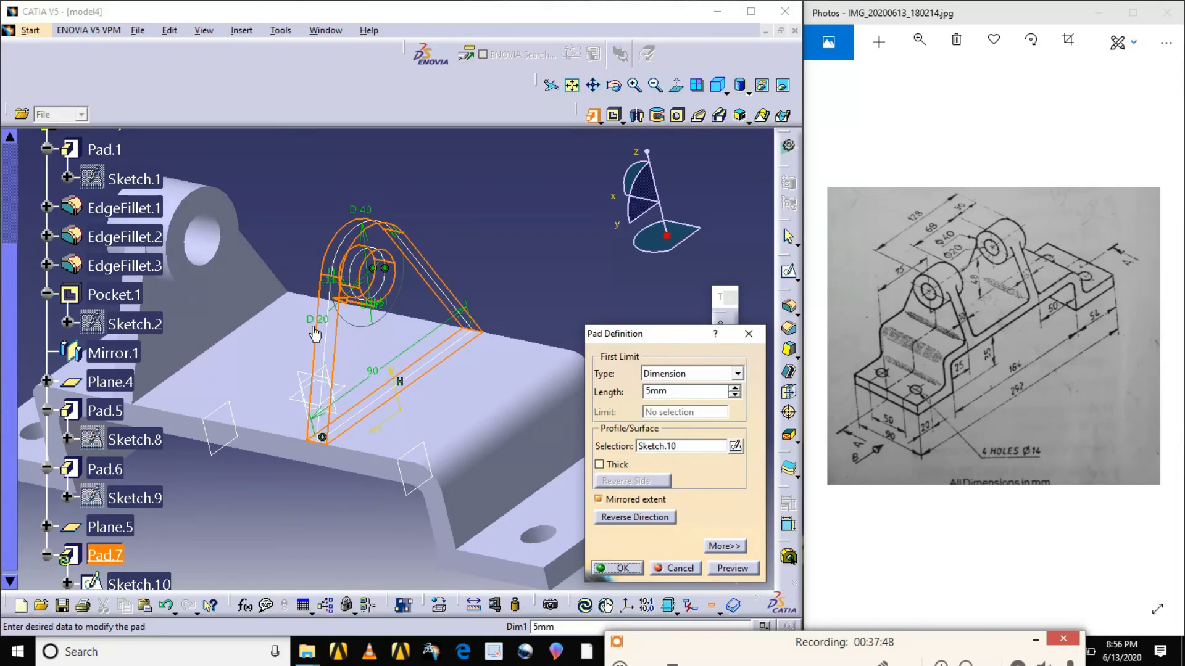
pyautogui.click(622, 567)
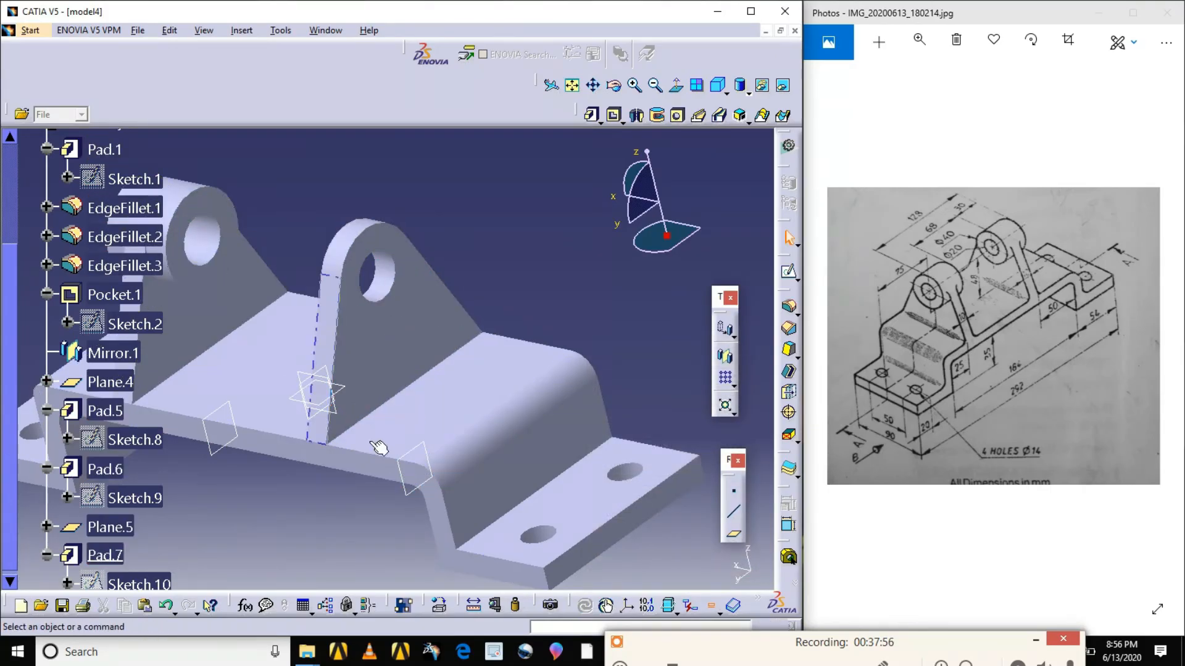
# - Start a sketch on Plane.5 and draw two separate circles beside the lug, about 40 mm and about 20 mm in diameter
pyautogui.click(409, 478)
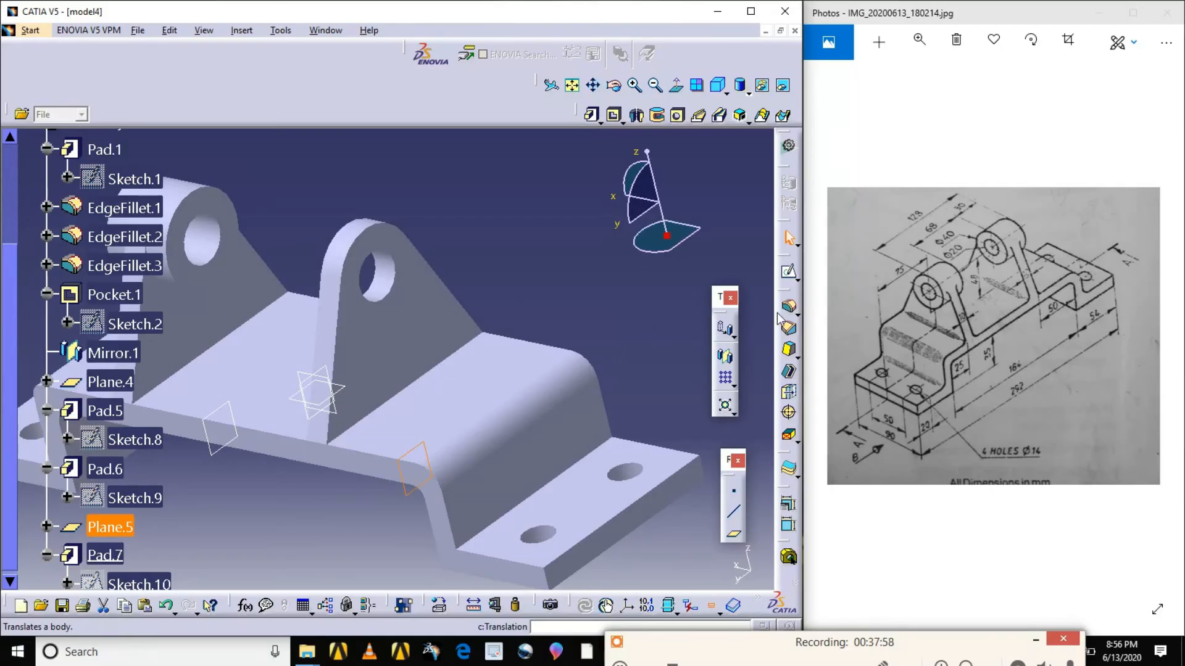
pyautogui.click(790, 270)
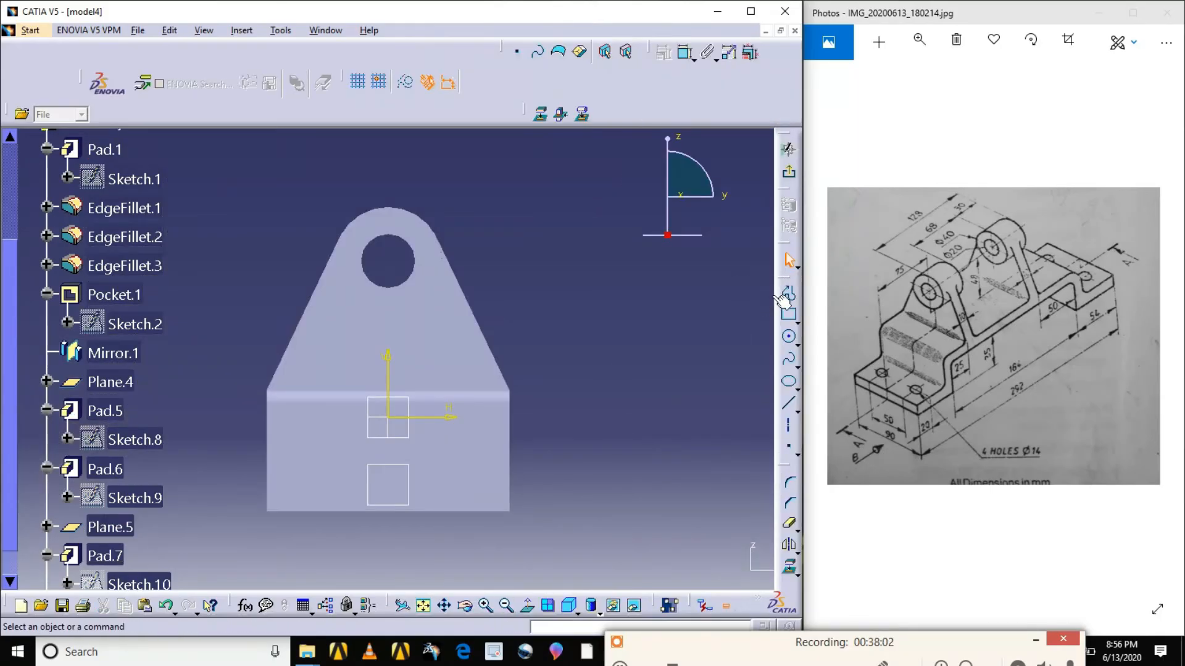
pyautogui.click(790, 338)
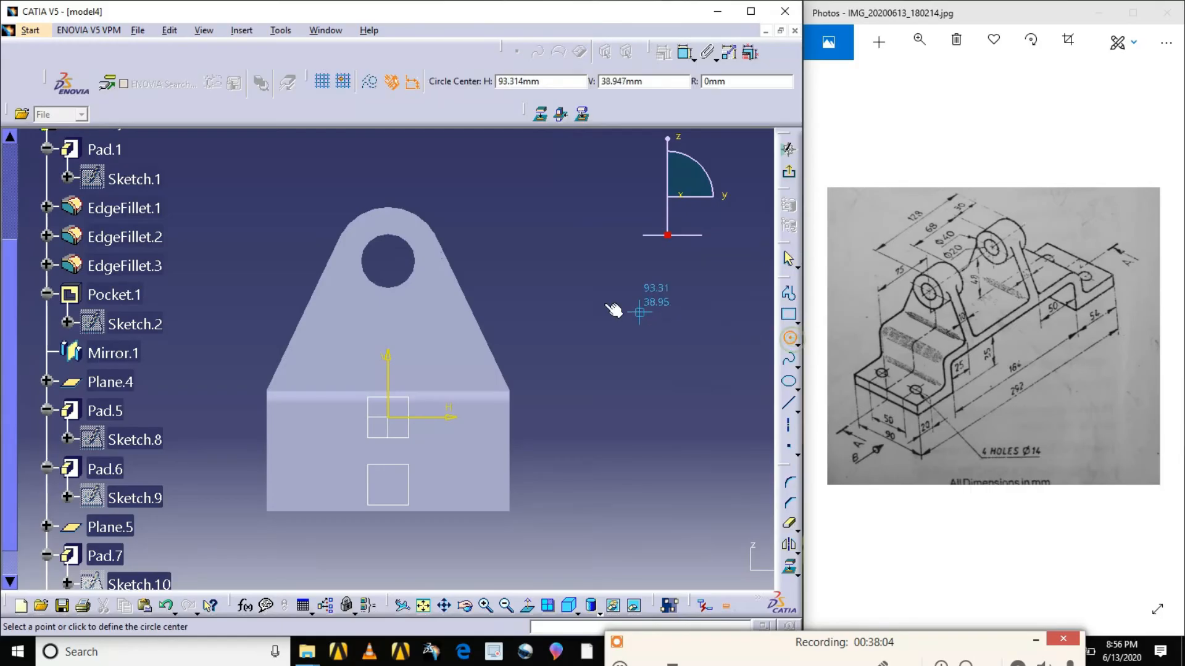
pyautogui.click(596, 293)
pyautogui.click(649, 289)
pyautogui.click(790, 338)
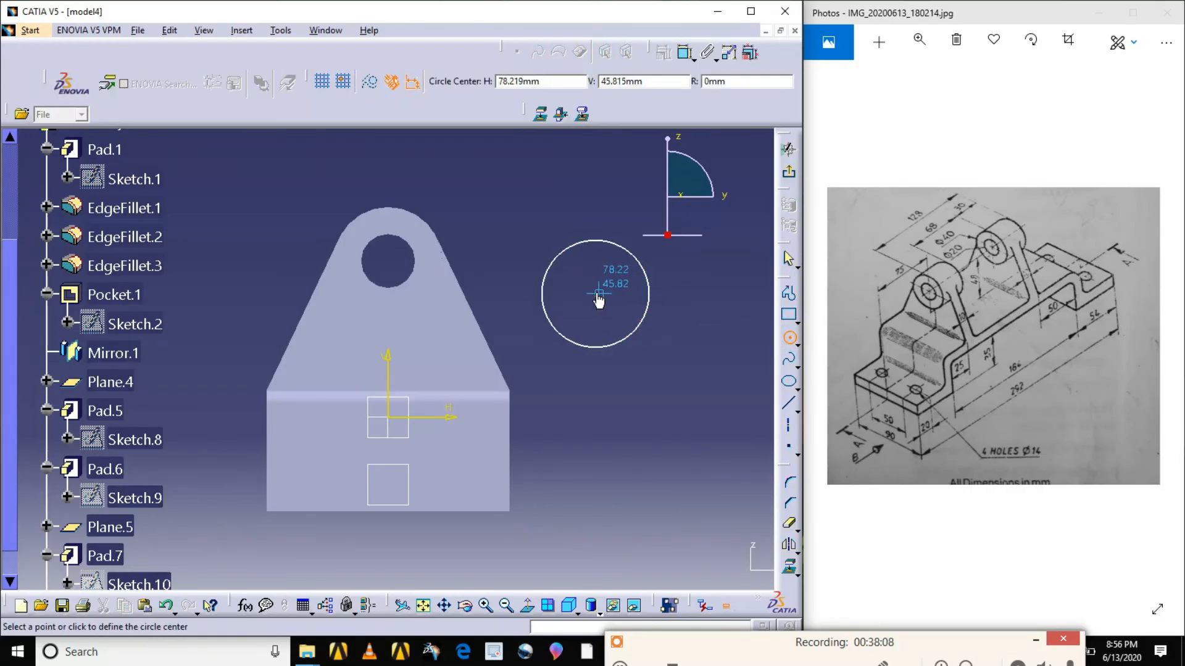
pyautogui.click(628, 395)
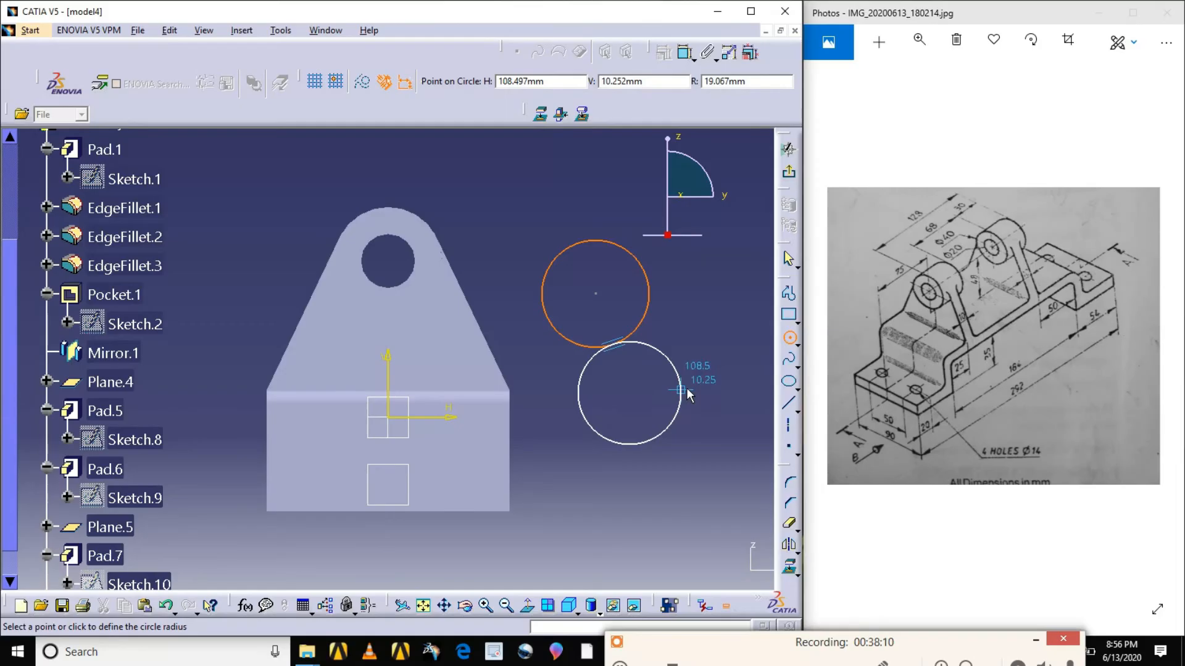
pyautogui.click(650, 376)
pyautogui.click(701, 350)
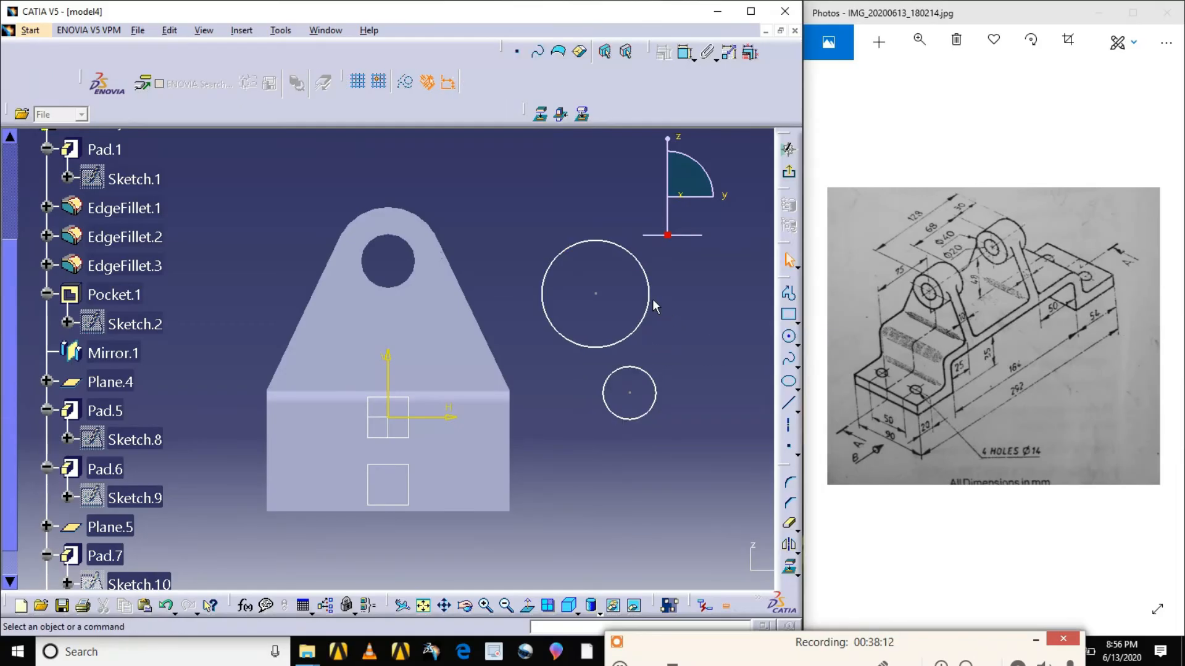
# - Constrain the two circles to be concentric
pyautogui.click(650, 309)
pyautogui.keyDown('ctrl'); pyautogui.click(655, 389); pyautogui.keyUp('ctrl')
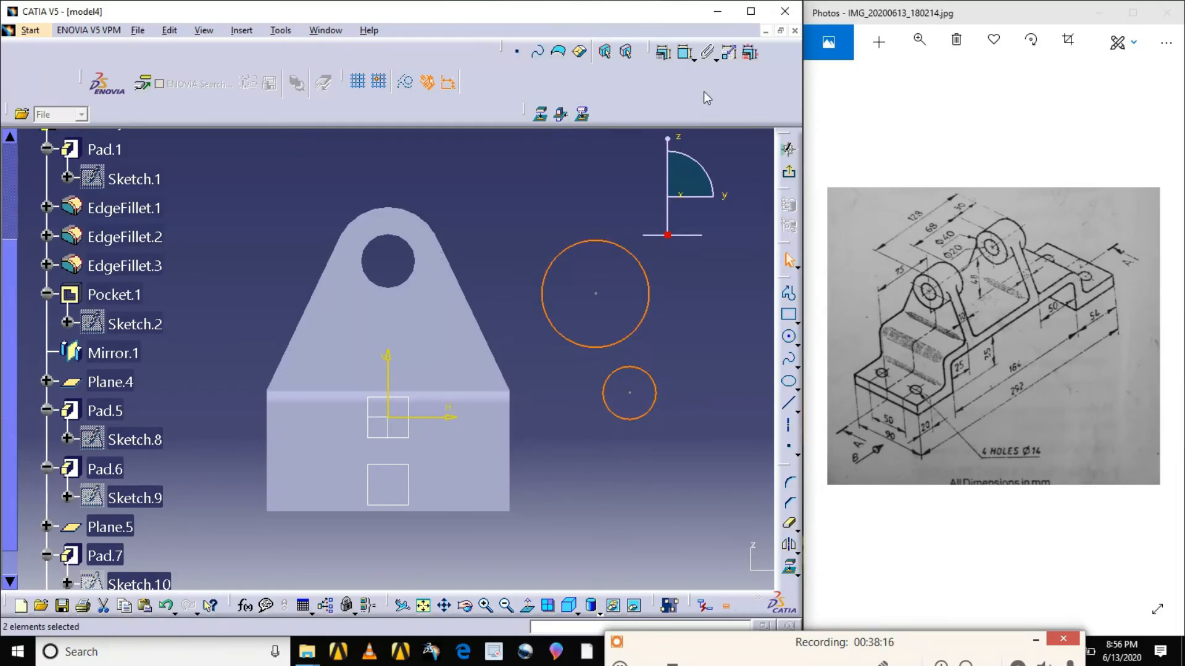
pyautogui.click(664, 53)
pyautogui.click(729, 443)
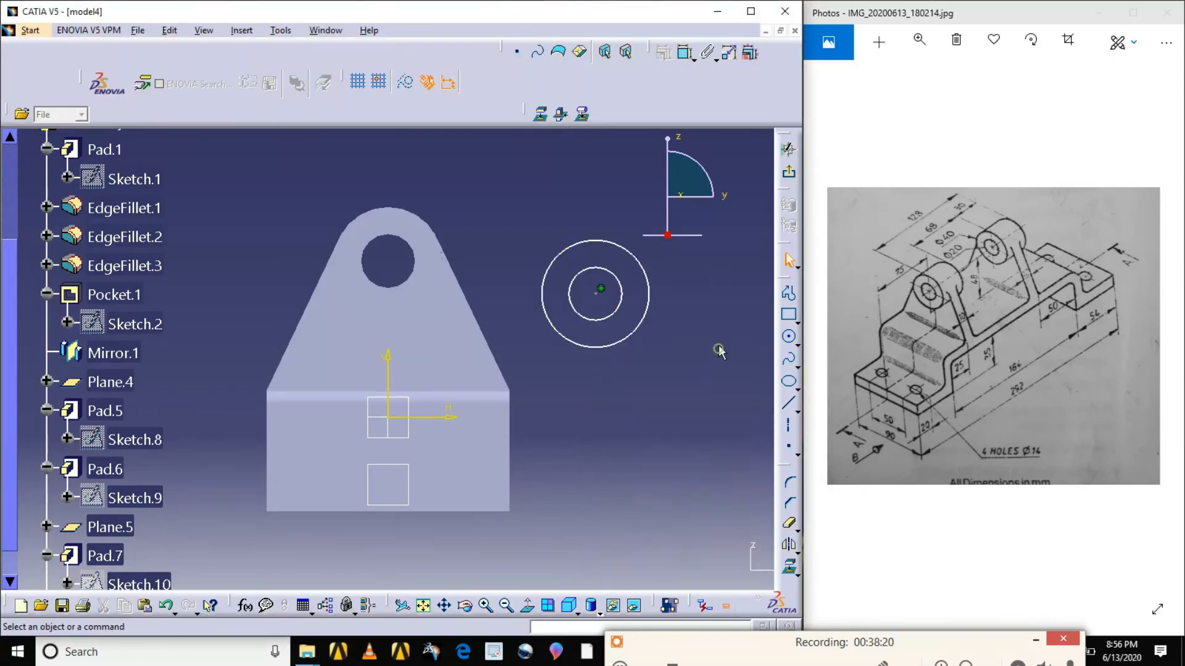
pyautogui.click(685, 52)
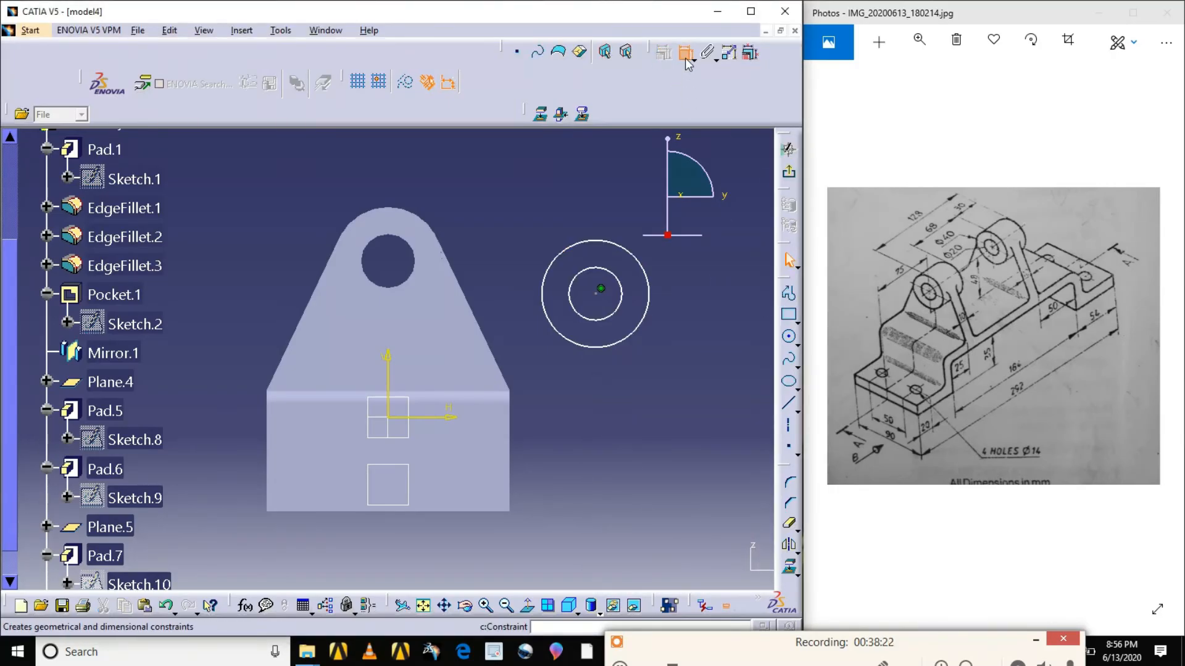
pyautogui.click(621, 306)
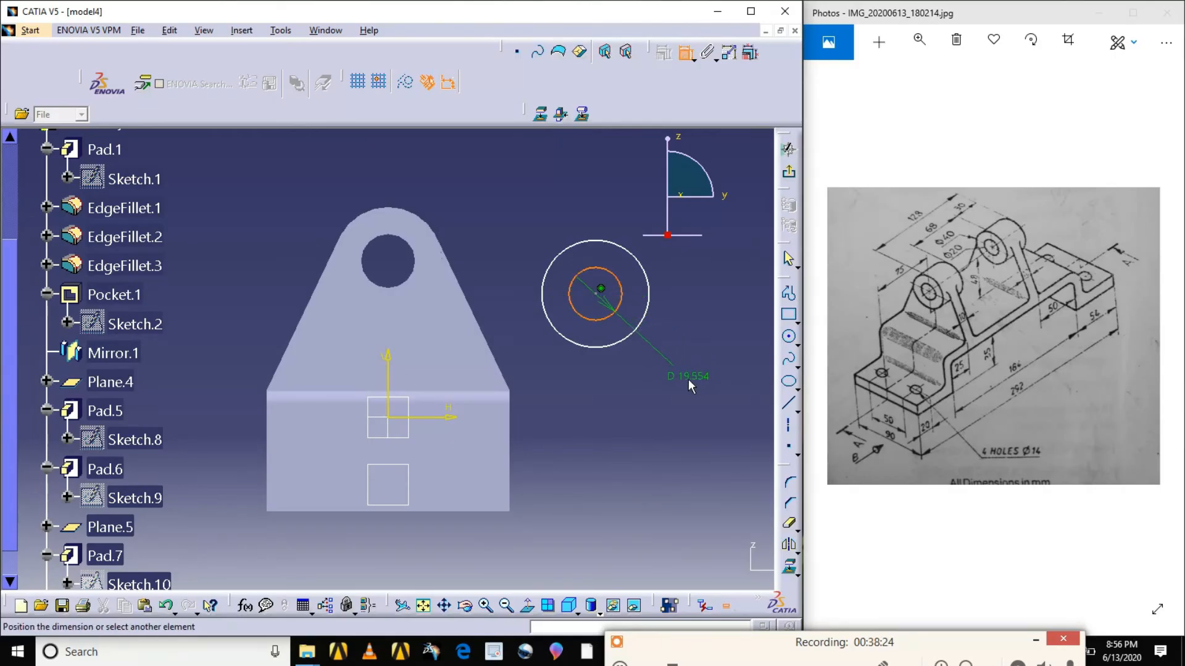
pyautogui.click(698, 327)
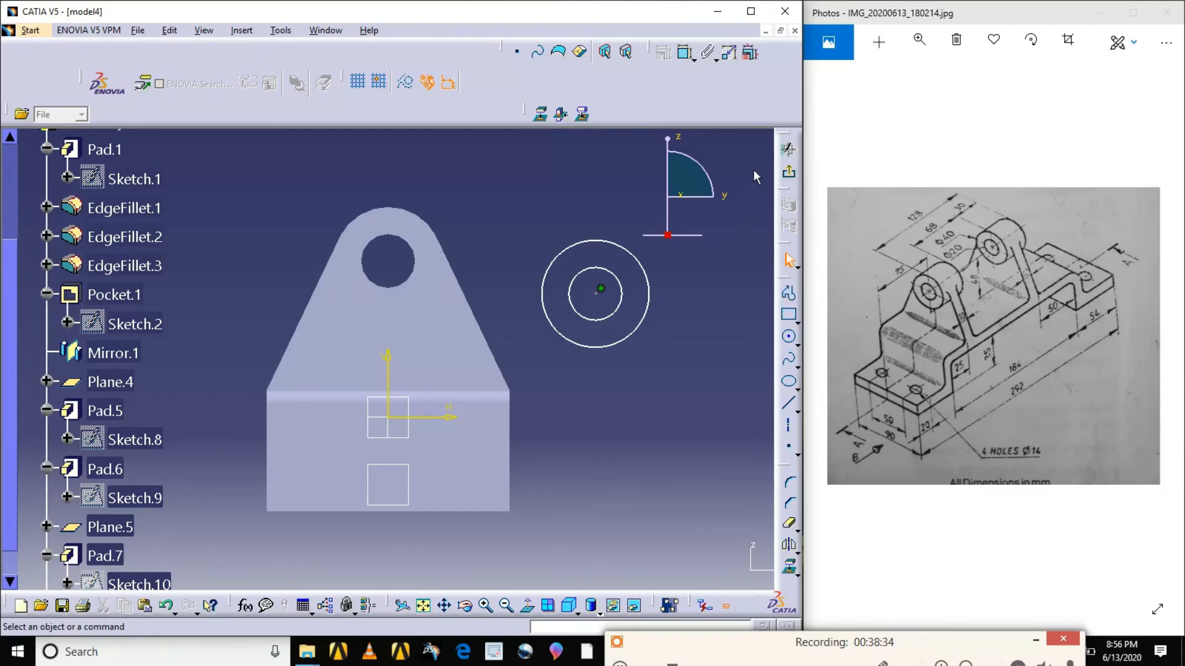
# - Dimension the inner circle's diameter and set it to 20 mm
pyautogui.click(685, 54)
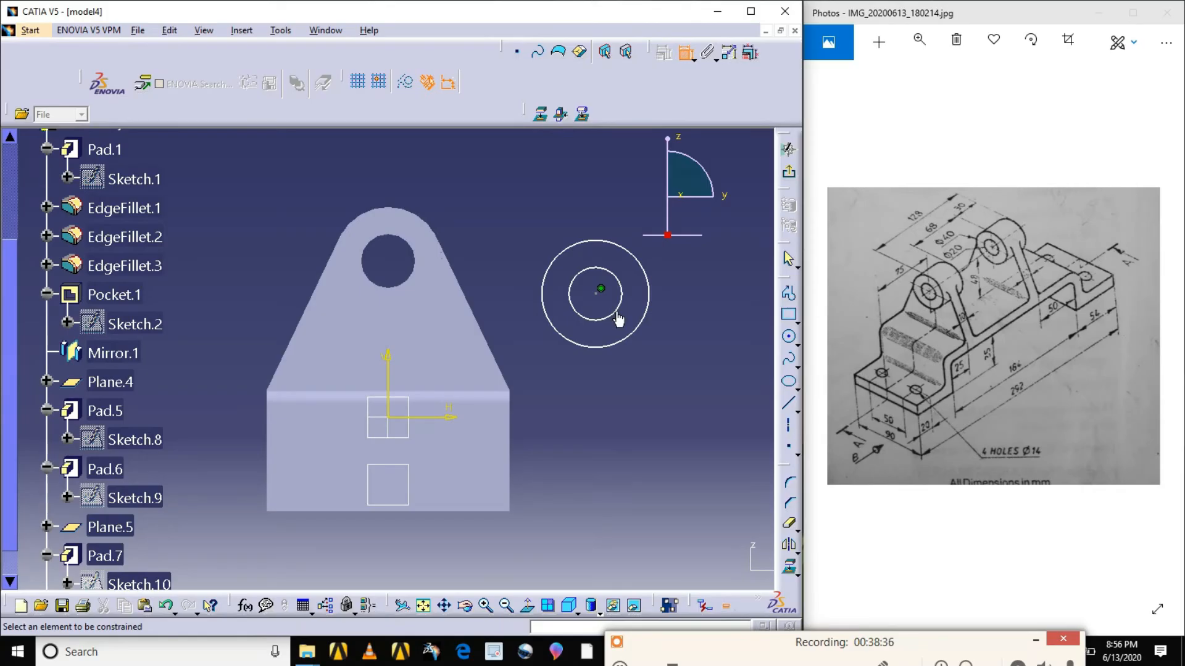
pyautogui.click(617, 310)
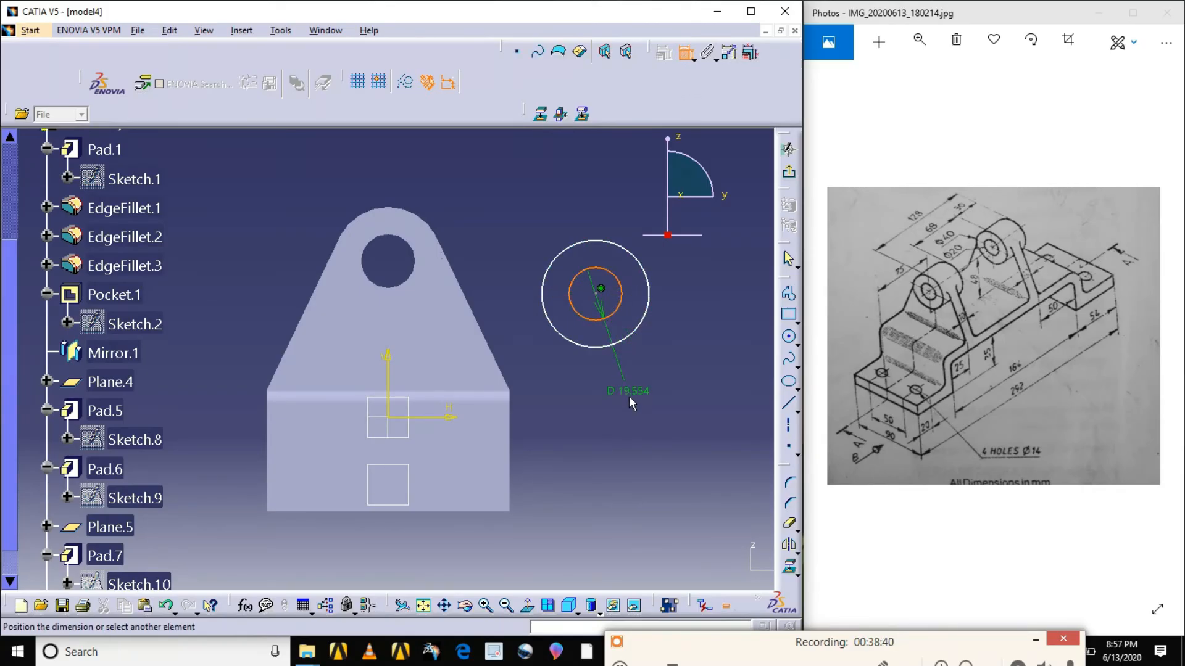
pyautogui.click(628, 395)
pyautogui.doubleClick(629, 391)
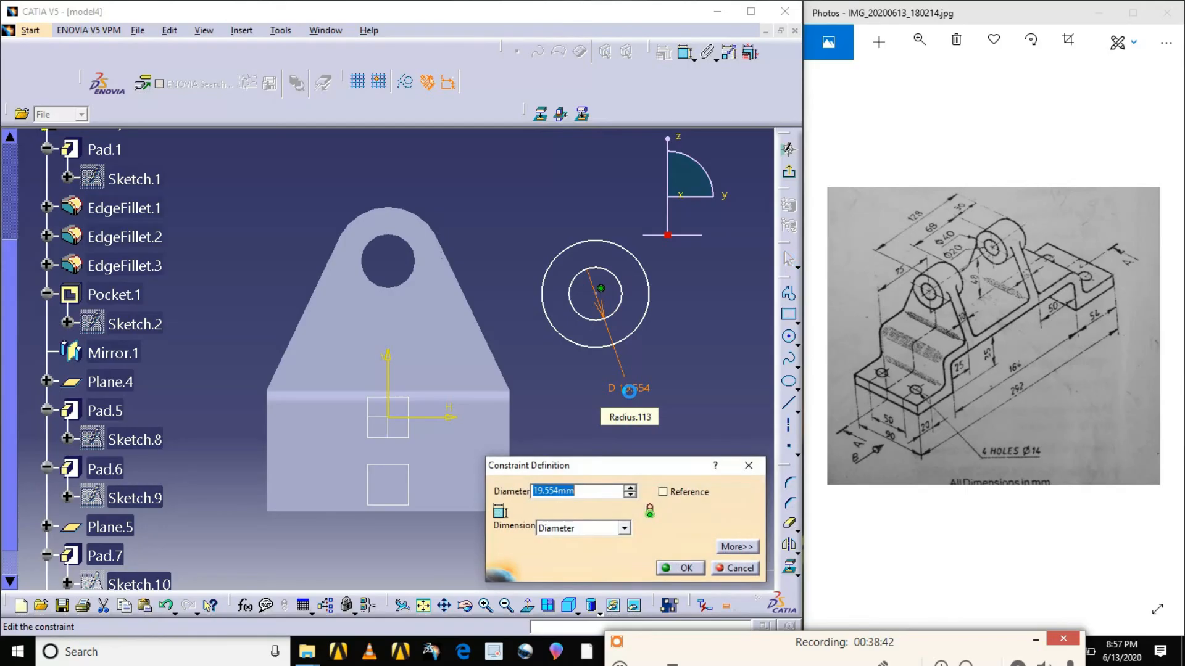
pyautogui.write('2')
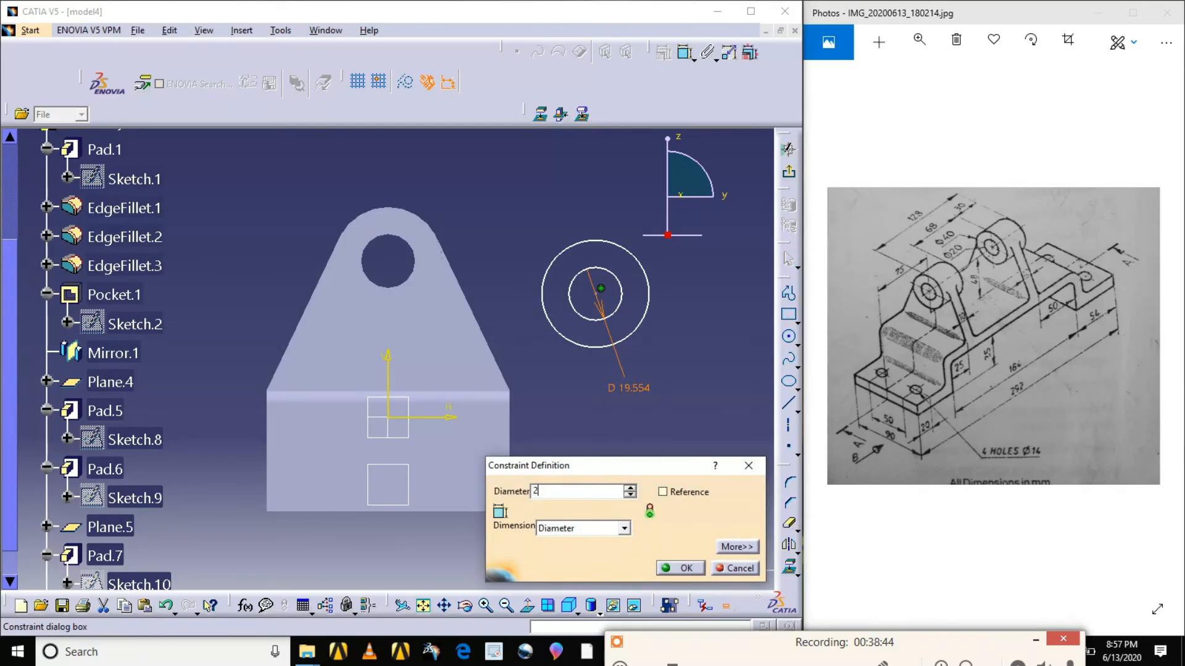
pyautogui.write('0')
pyautogui.press('Return')
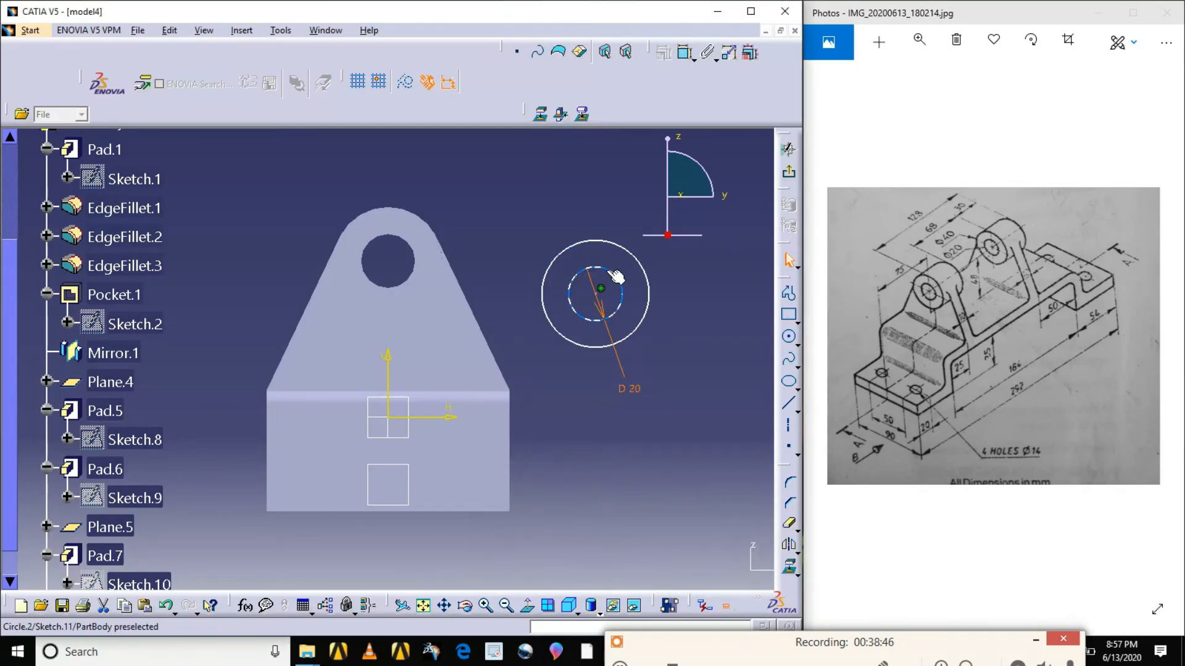
# - Dimension the outer circle's diameter and set it to 40 mm
pyautogui.click(684, 52)
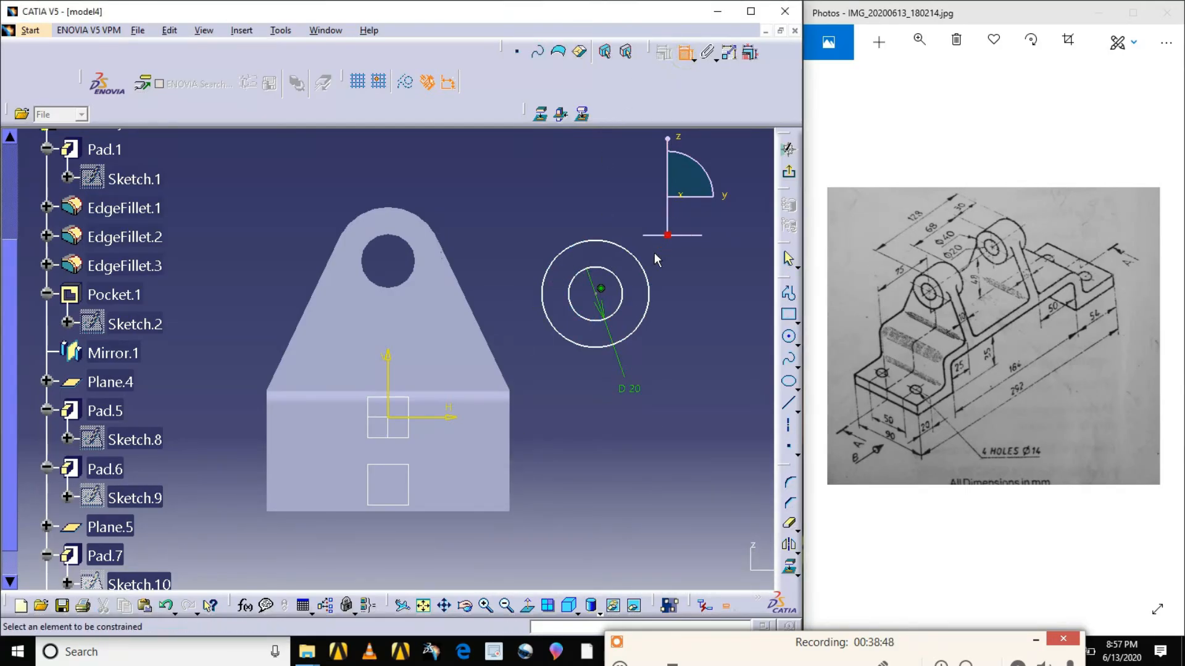
pyautogui.click(647, 280)
pyautogui.click(673, 272)
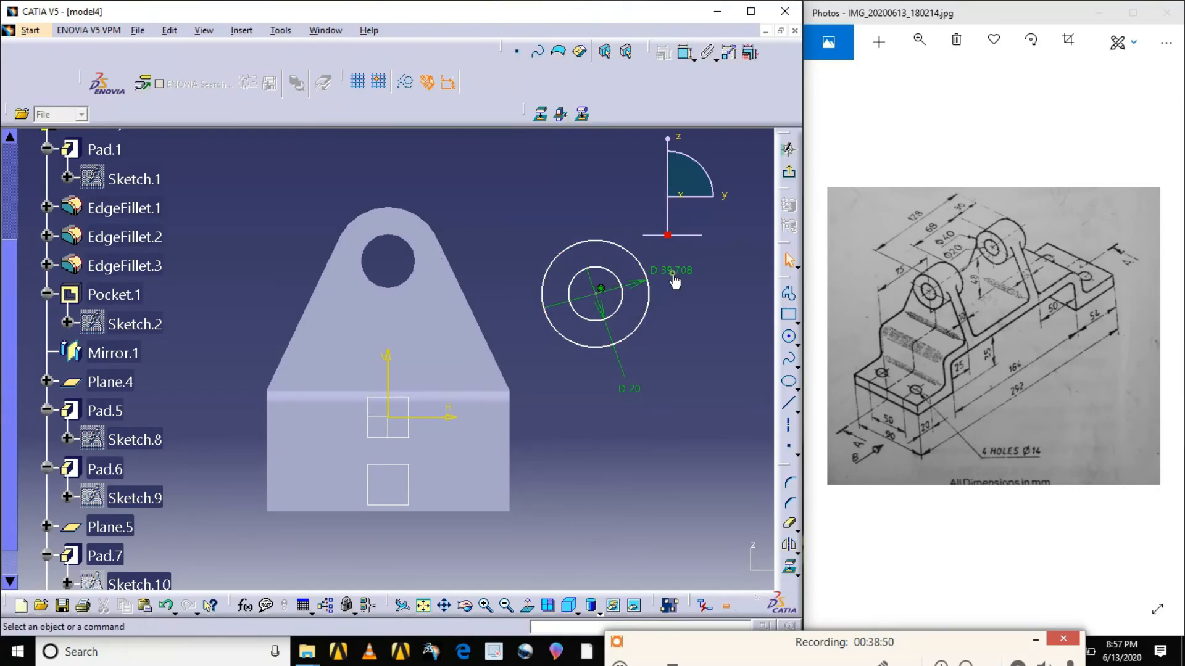
pyautogui.doubleClick(672, 273)
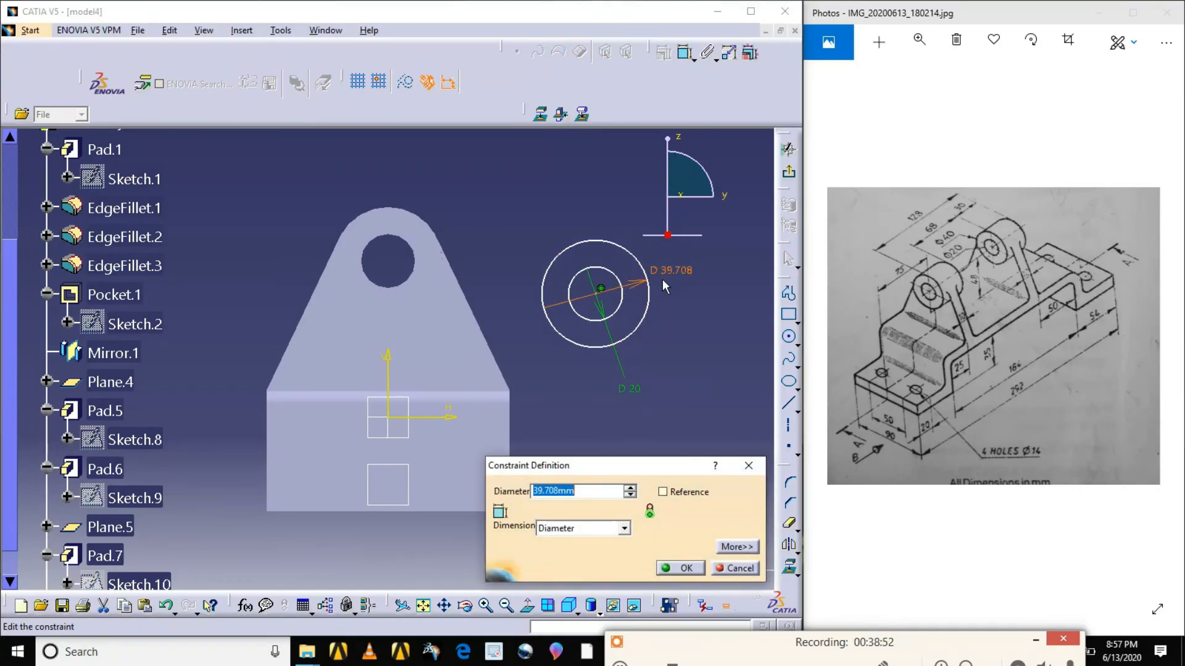
pyautogui.write('40mm')
pyautogui.press('Return')
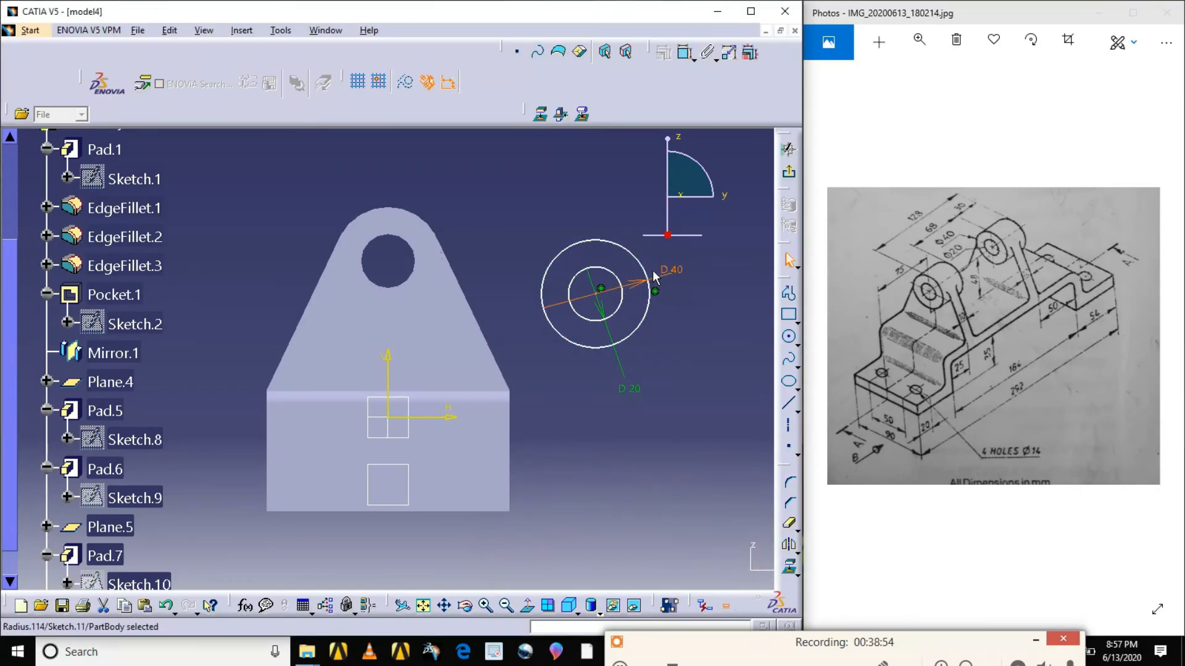
pyautogui.moveTo(668, 641)
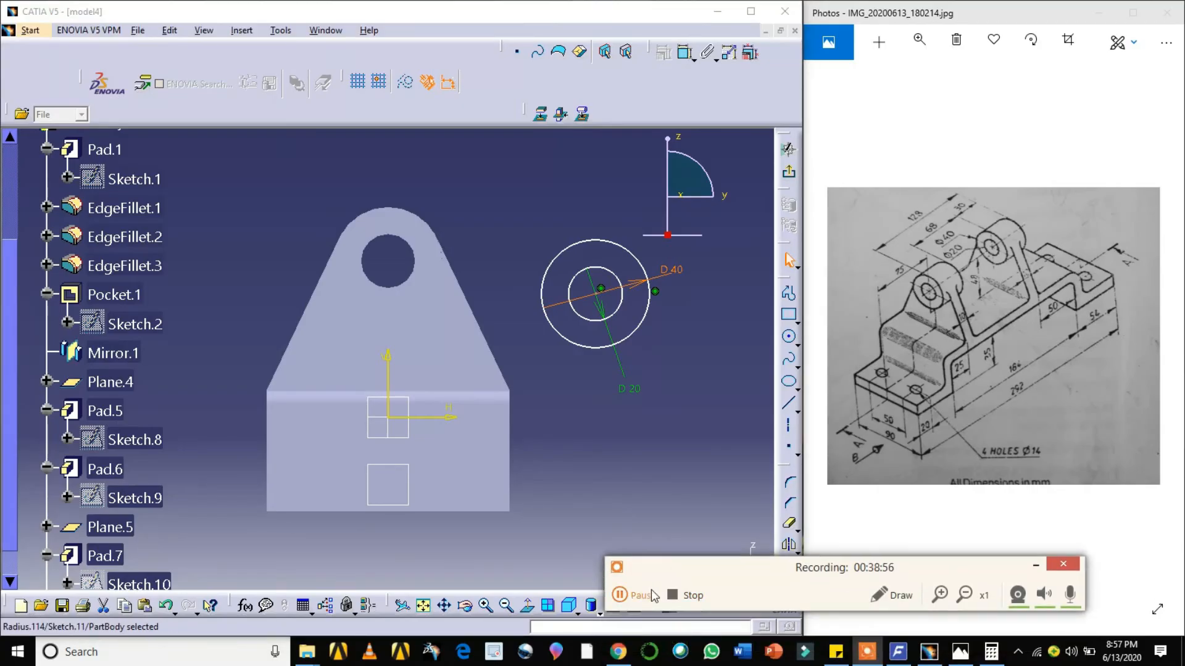
pyautogui.click(644, 598)
pyautogui.click(641, 598)
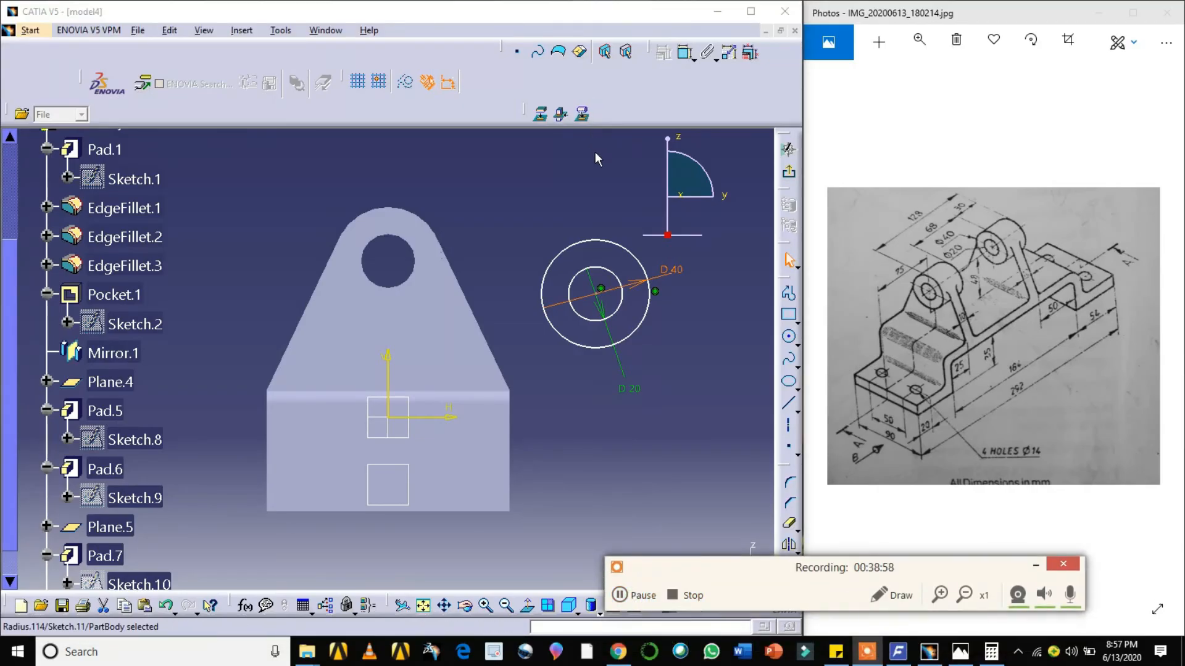
# - Constrain the outer circle to be concentric with the lug's rounded end and exit the sketch
pyautogui.click(609, 242)
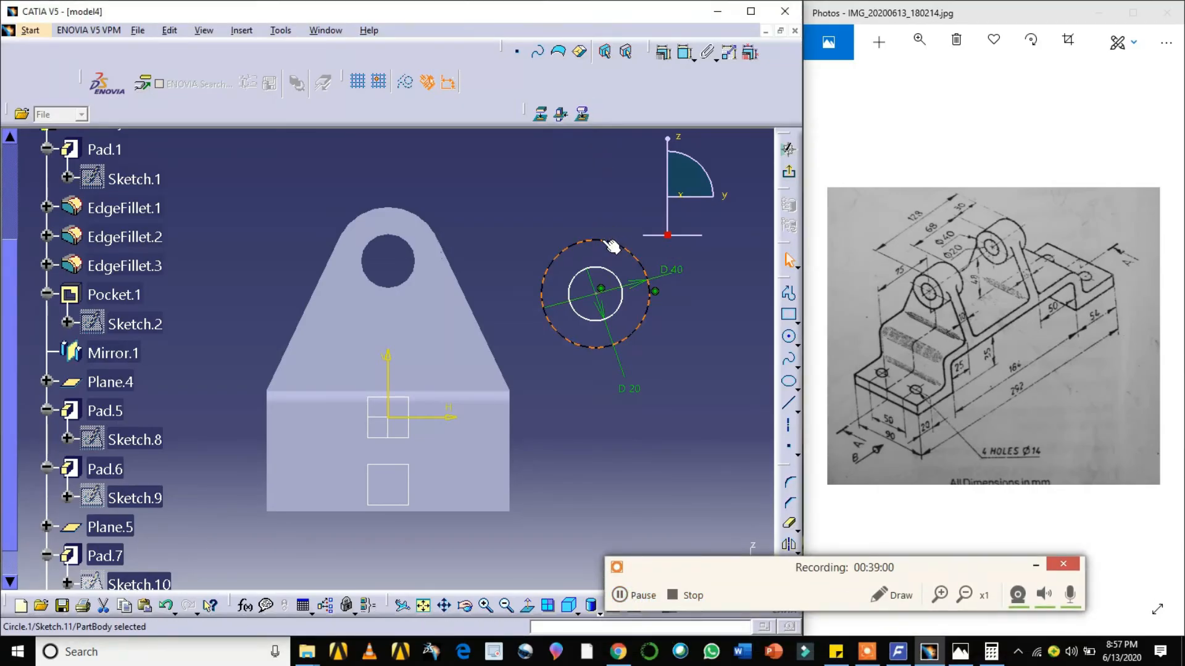
pyautogui.keyDown('ctrl'); pyautogui.click(437, 230); pyautogui.keyUp('ctrl')
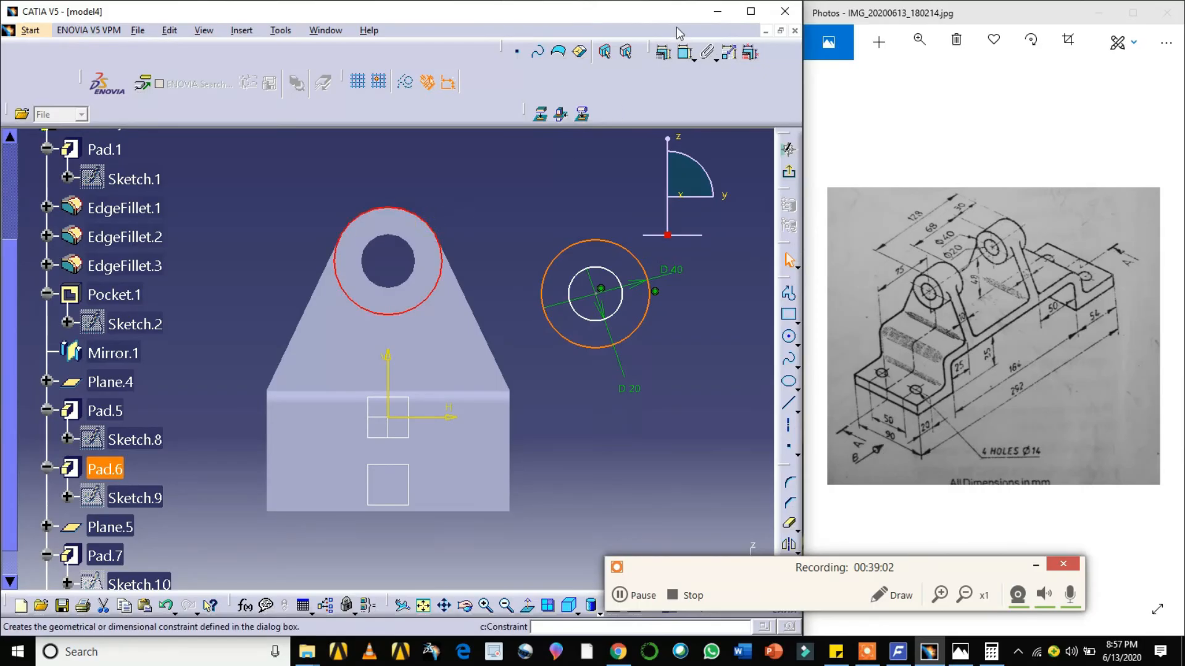
pyautogui.click(664, 51)
pyautogui.click(692, 442)
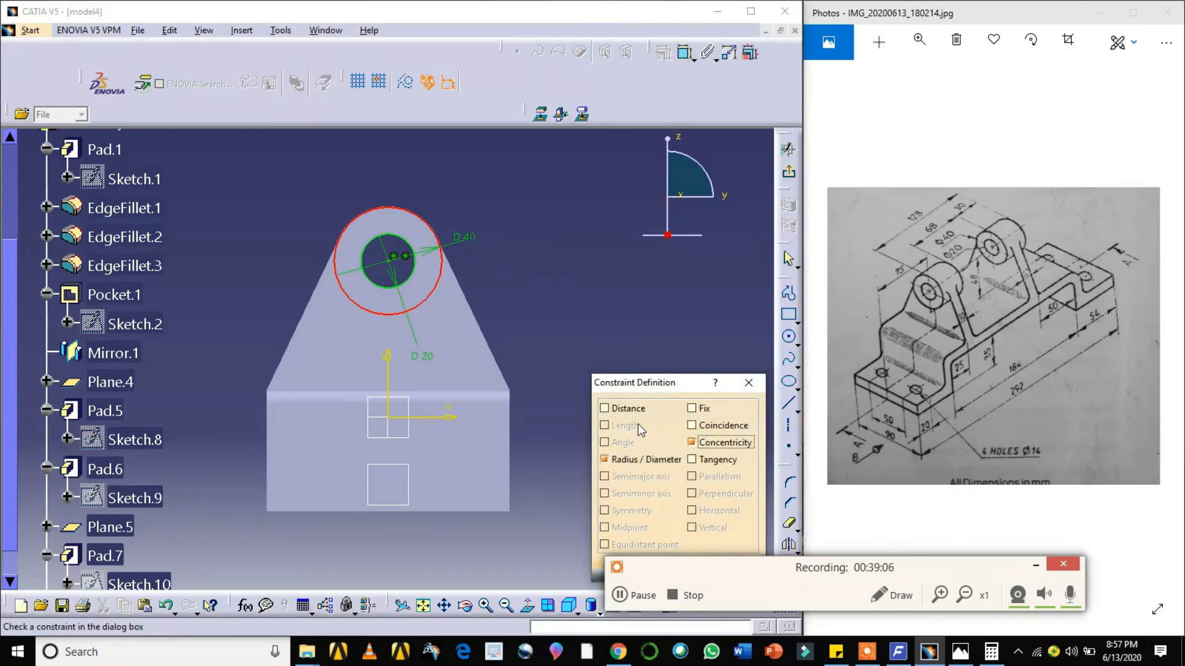
pyautogui.moveTo(650, 385); pyautogui.dragTo(638, 258)
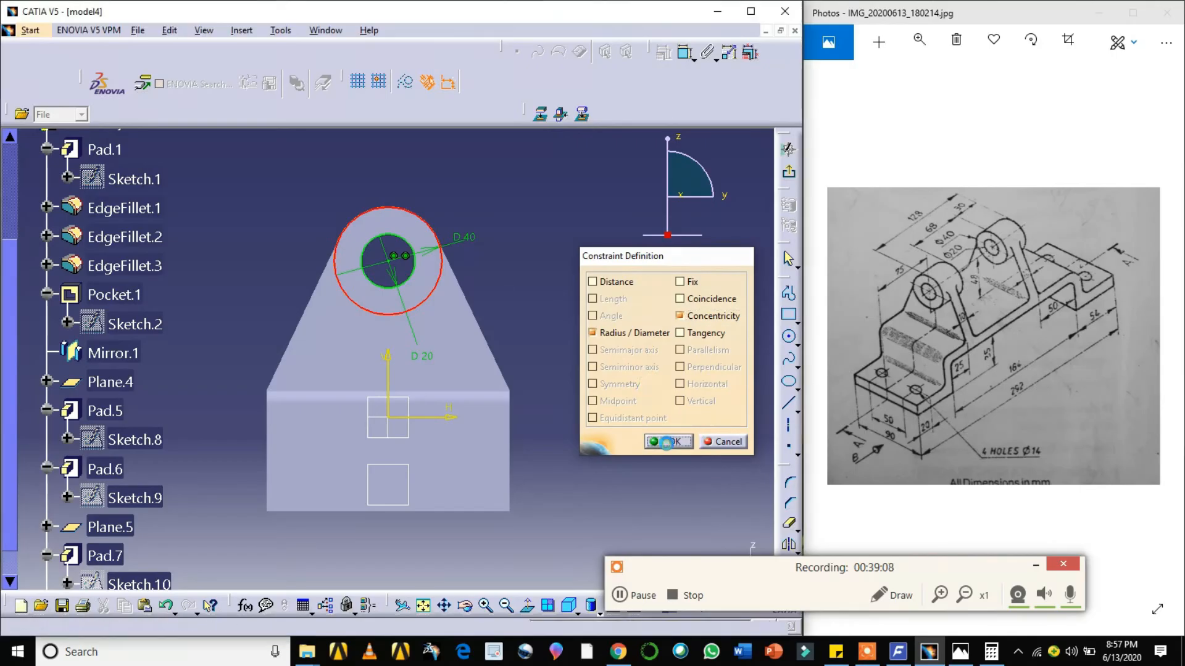
pyautogui.click(666, 443)
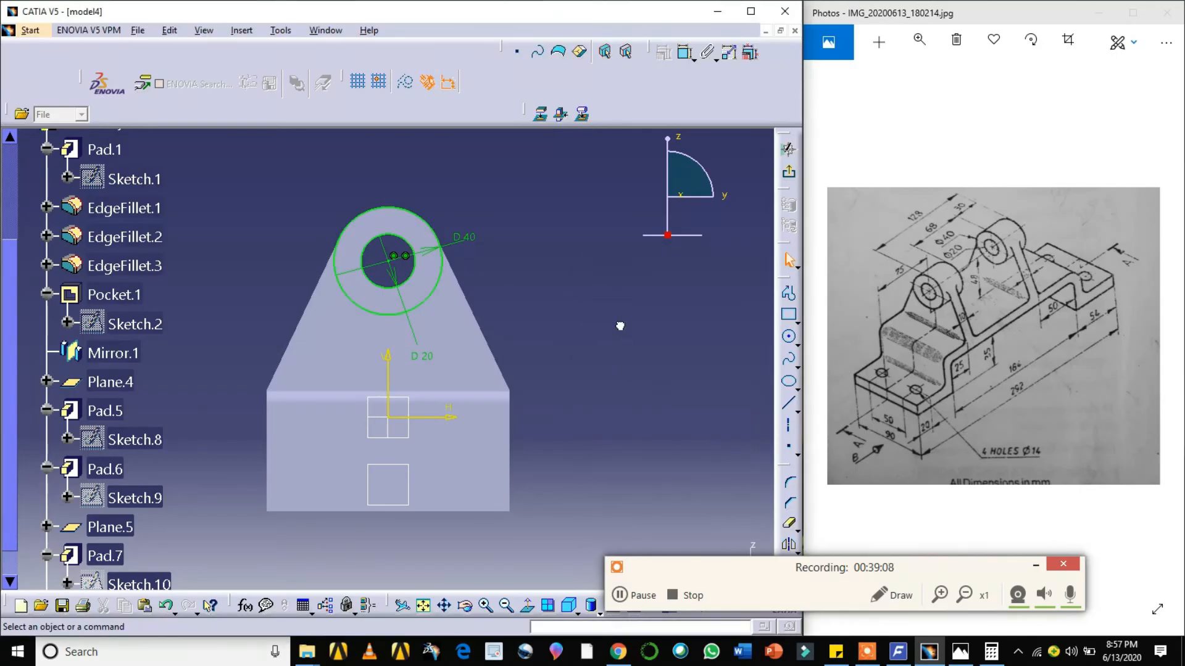
pyautogui.click(790, 177)
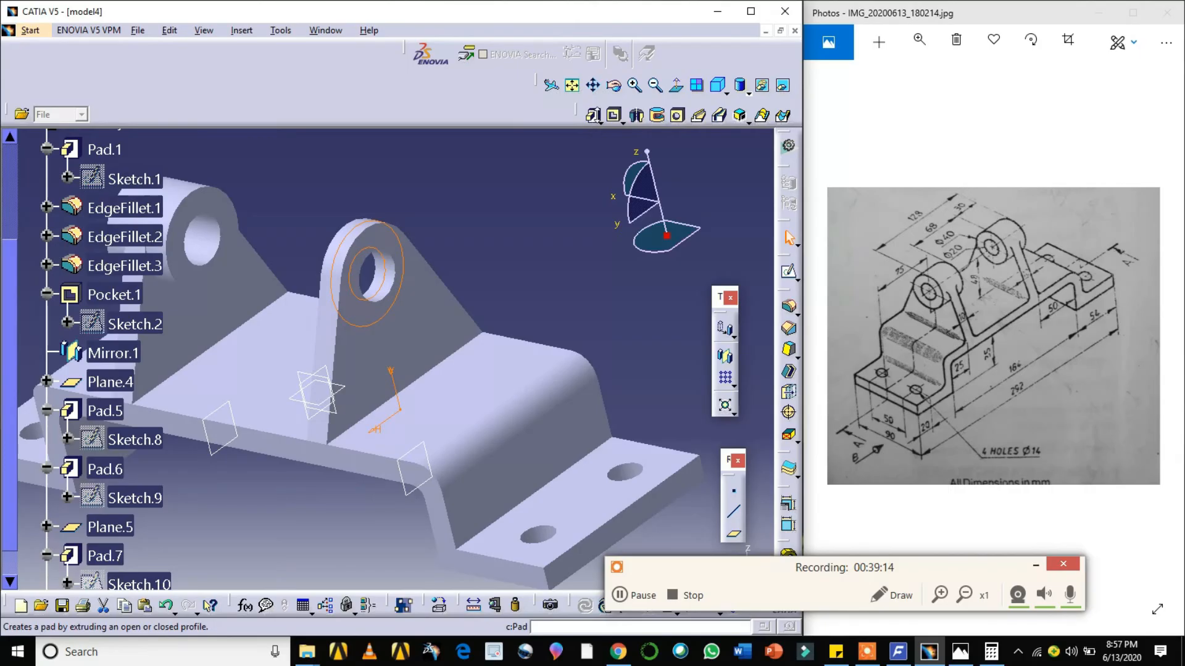
# - Pad the two-circle boss sketch with a length of 15 mm and mirrored extent
pyautogui.click(593, 116)
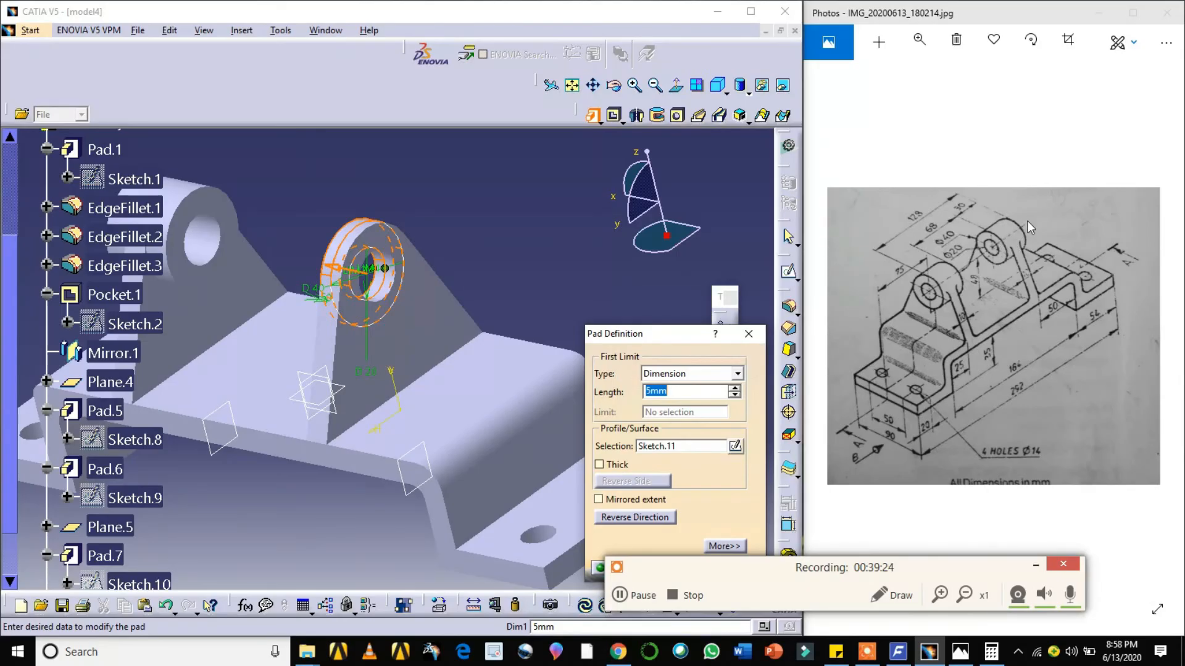
pyautogui.click(620, 500)
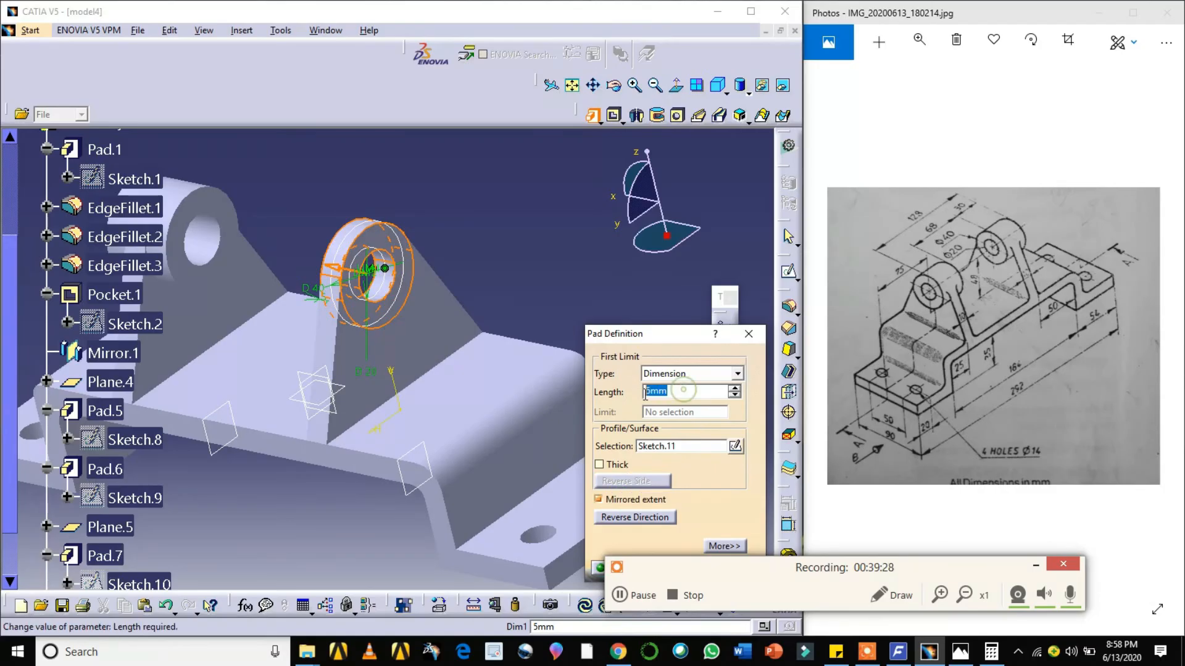
pyautogui.write('15')
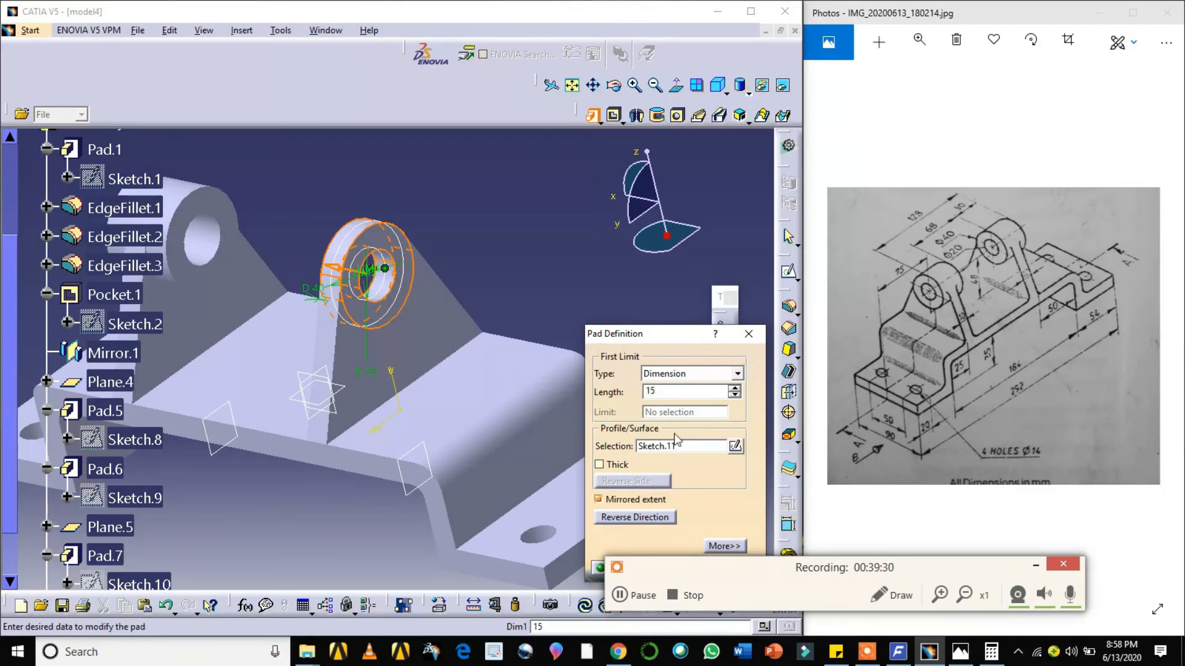
pyautogui.moveTo(656, 348); pyautogui.dragTo(670, 200)
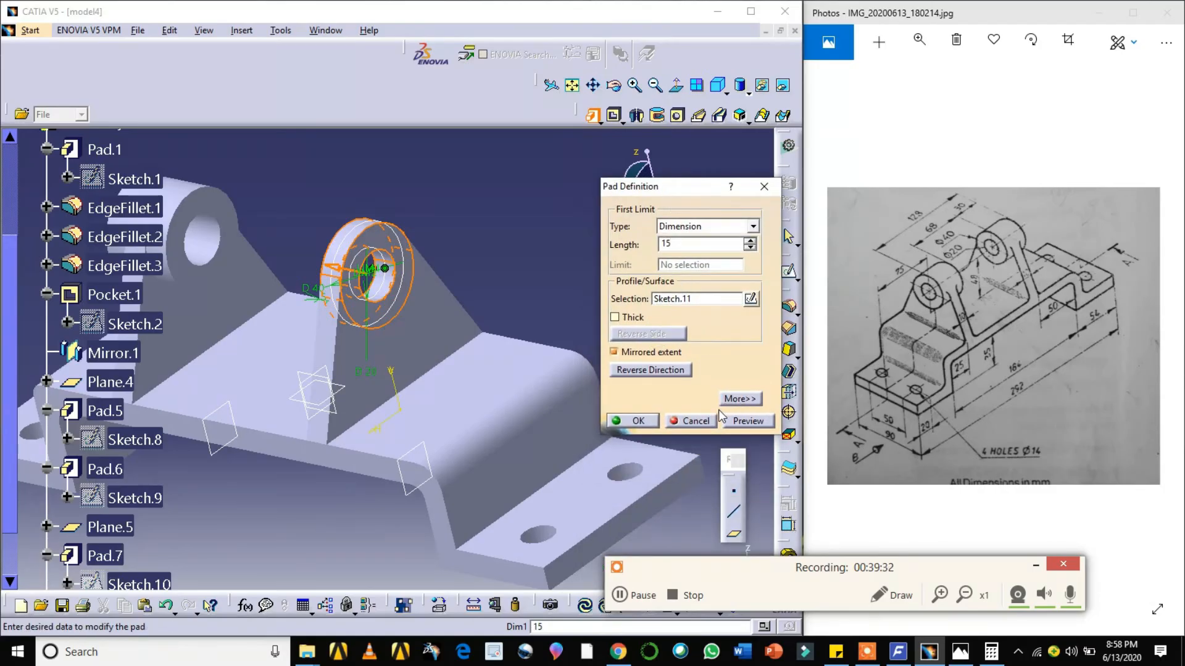
pyautogui.click(740, 421)
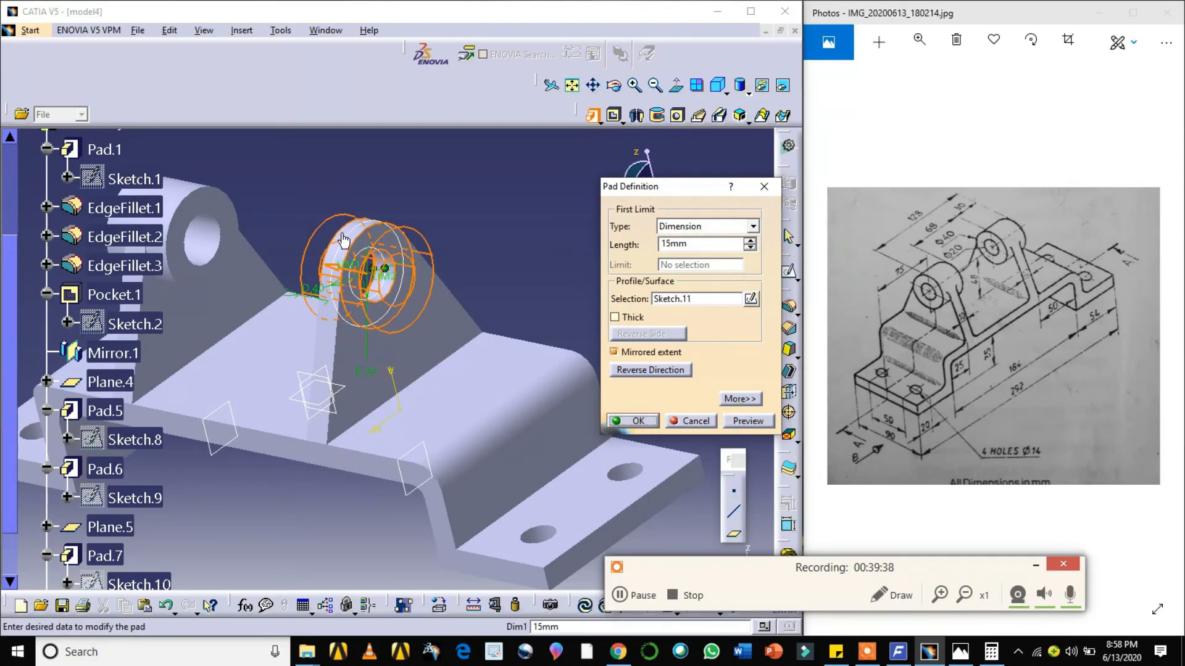
pyautogui.click(635, 421)
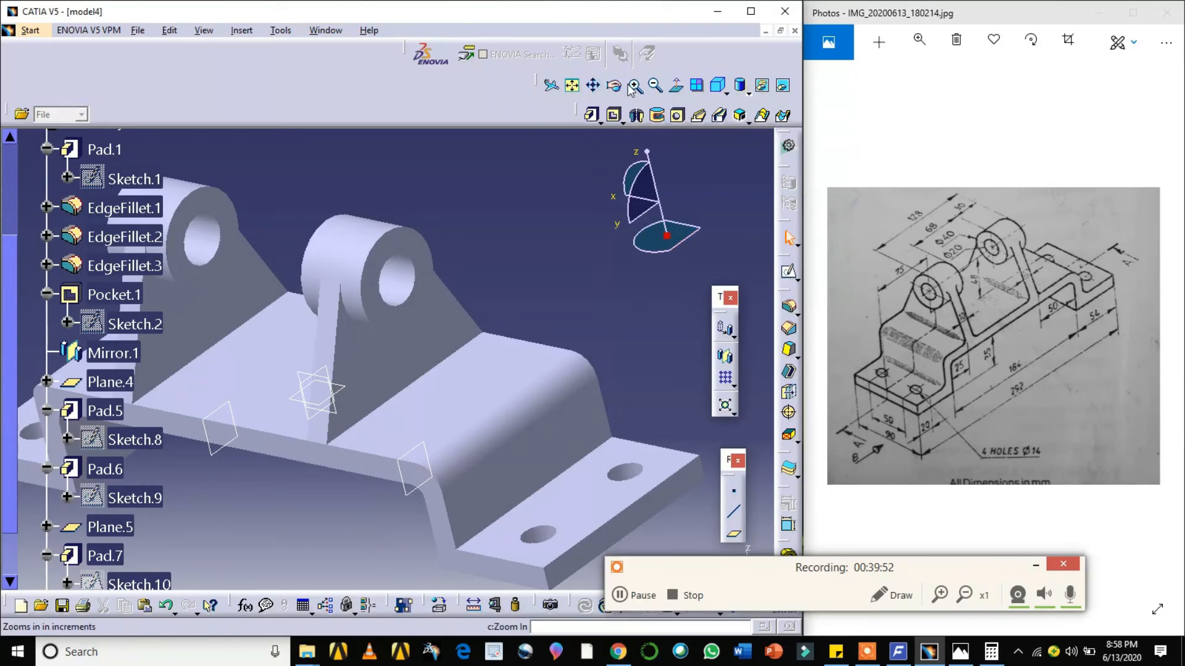
# - Edit the existing edge fillet EdgeFillet.2 on the base's upper bend and set its radius to 15 mm
pyautogui.click(572, 85)
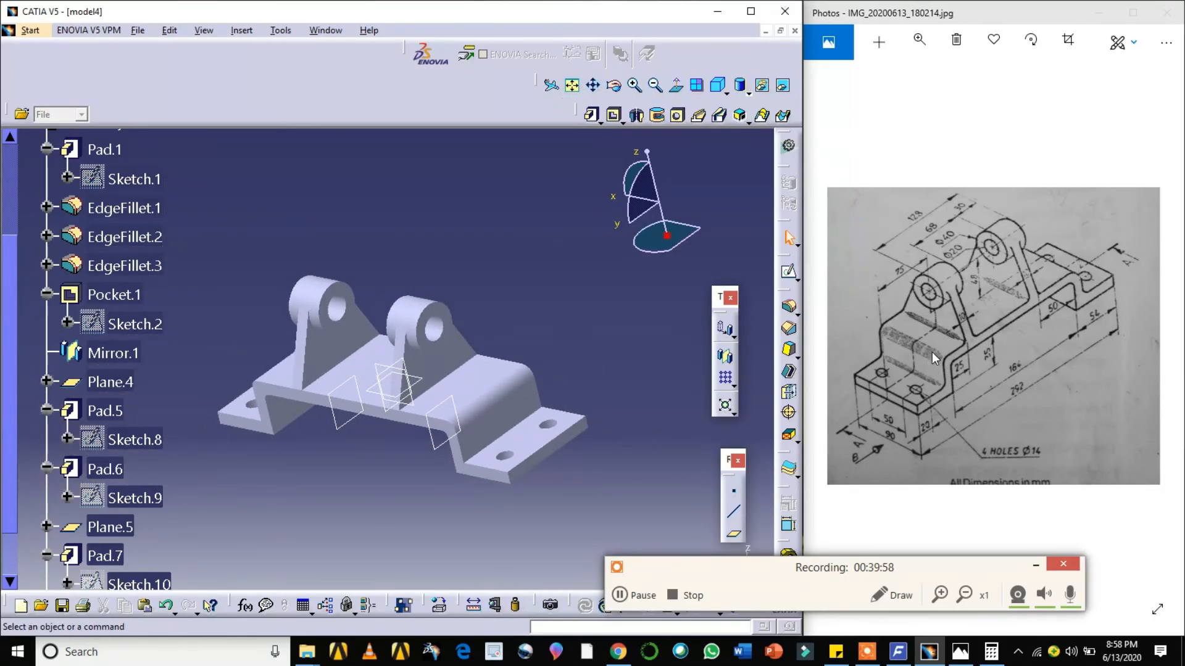
pyautogui.click(488, 393)
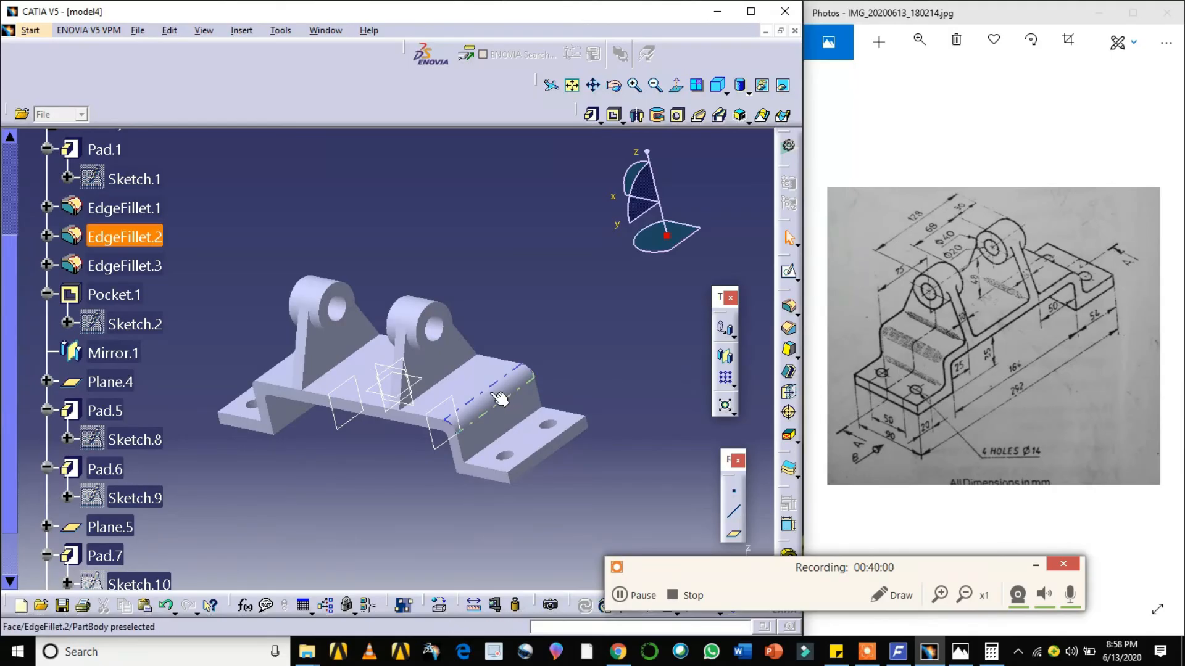
pyautogui.doubleClick(488, 392)
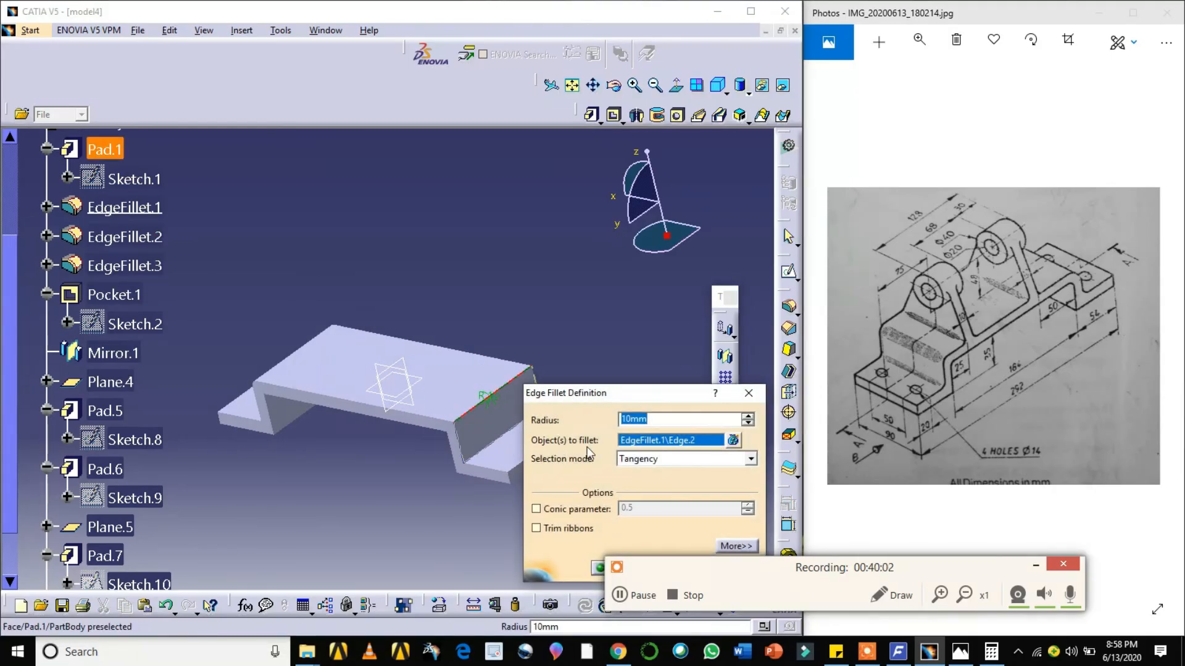
pyautogui.write('15')
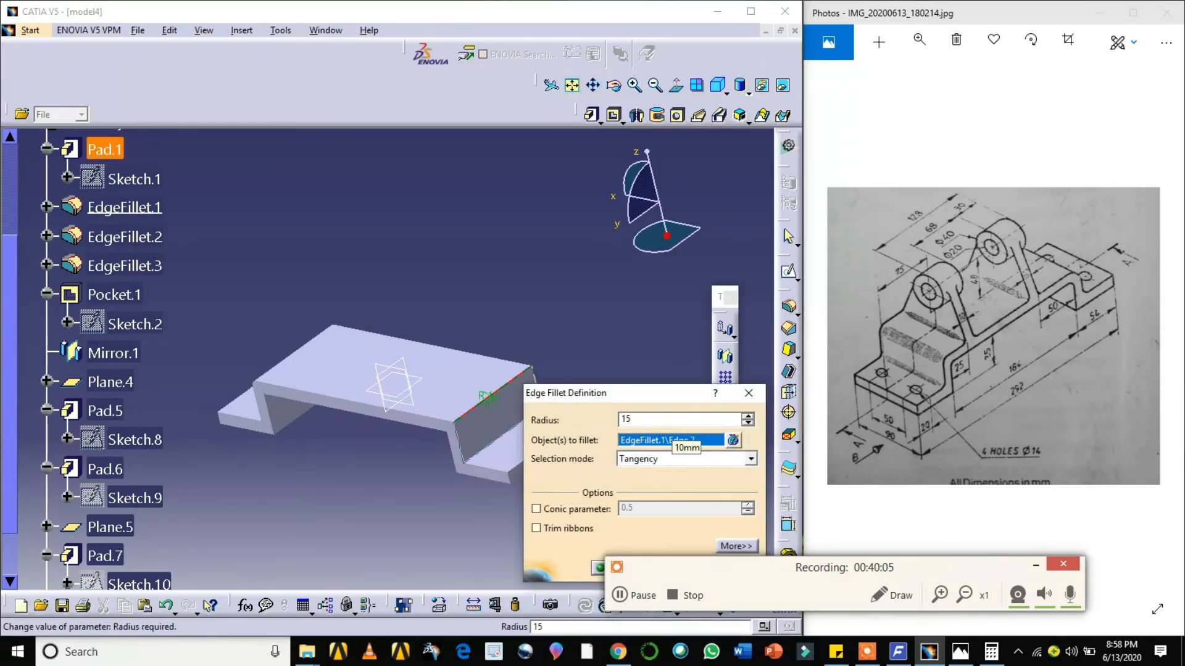
pyautogui.press('Return')
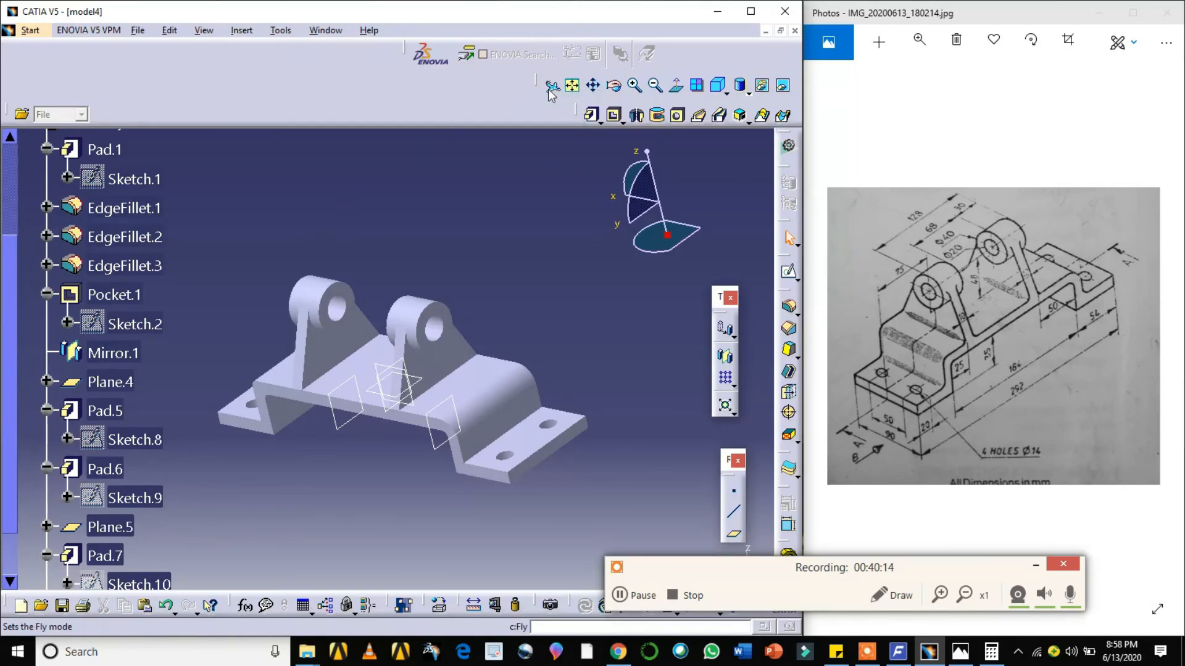
# - Edit the fillet on the base's opposite upper bend, reselecting its edge and setting the radius to 15 mm
pyautogui.click(617, 86)
pyautogui.moveTo(264, 206); pyautogui.dragTo(266, 357)
pyautogui.doubleClick(267, 357)
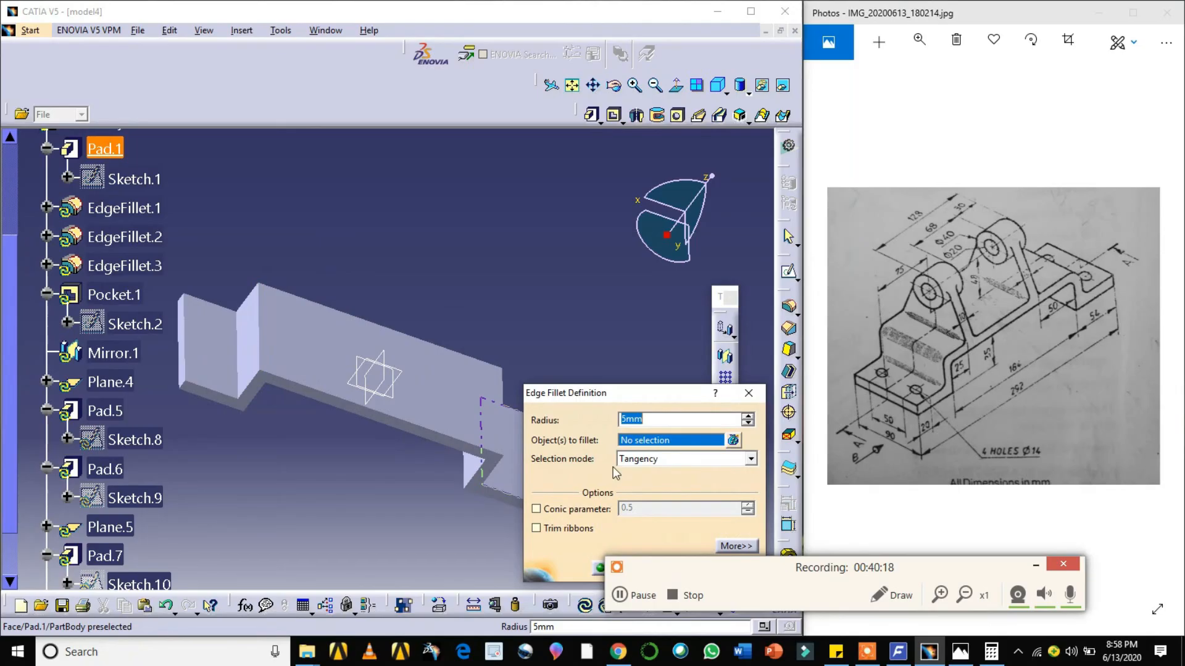
pyautogui.write('1')
pyautogui.click(260, 337)
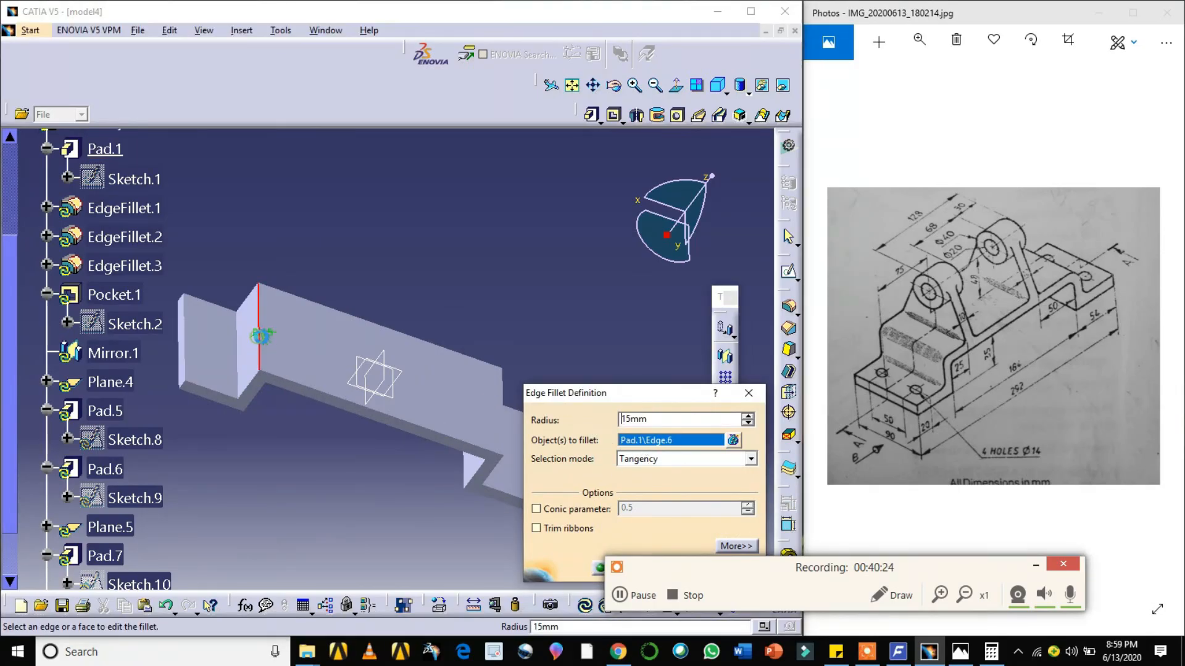
pyautogui.moveTo(672, 395); pyautogui.dragTo(670, 300)
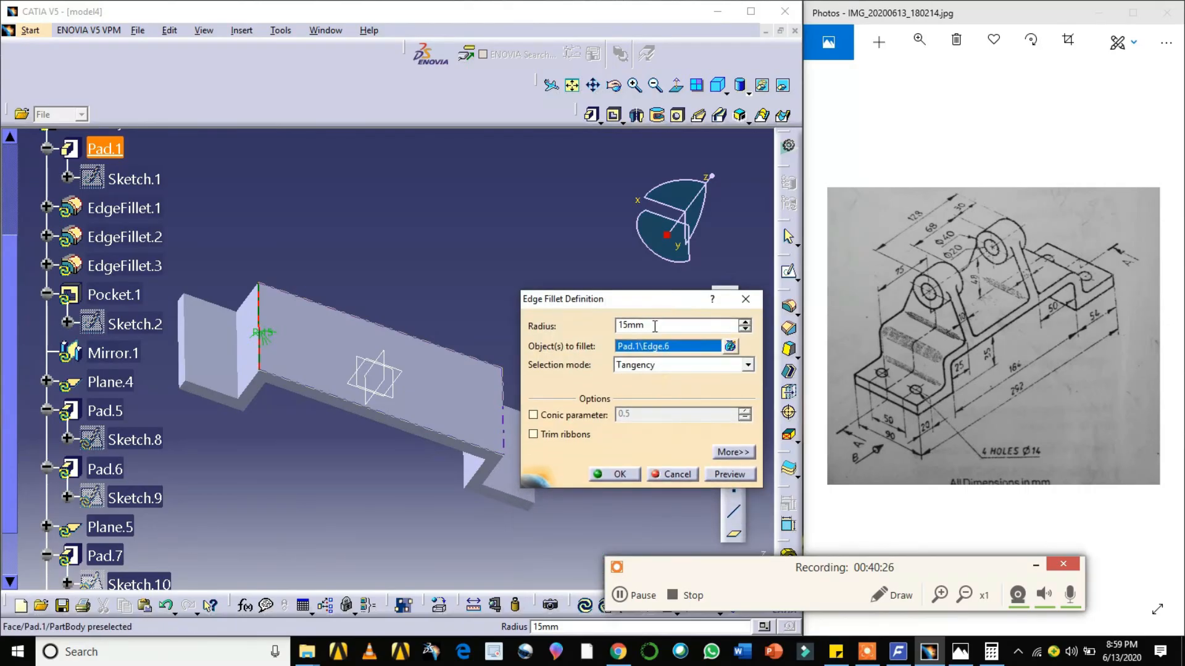
pyautogui.click(615, 474)
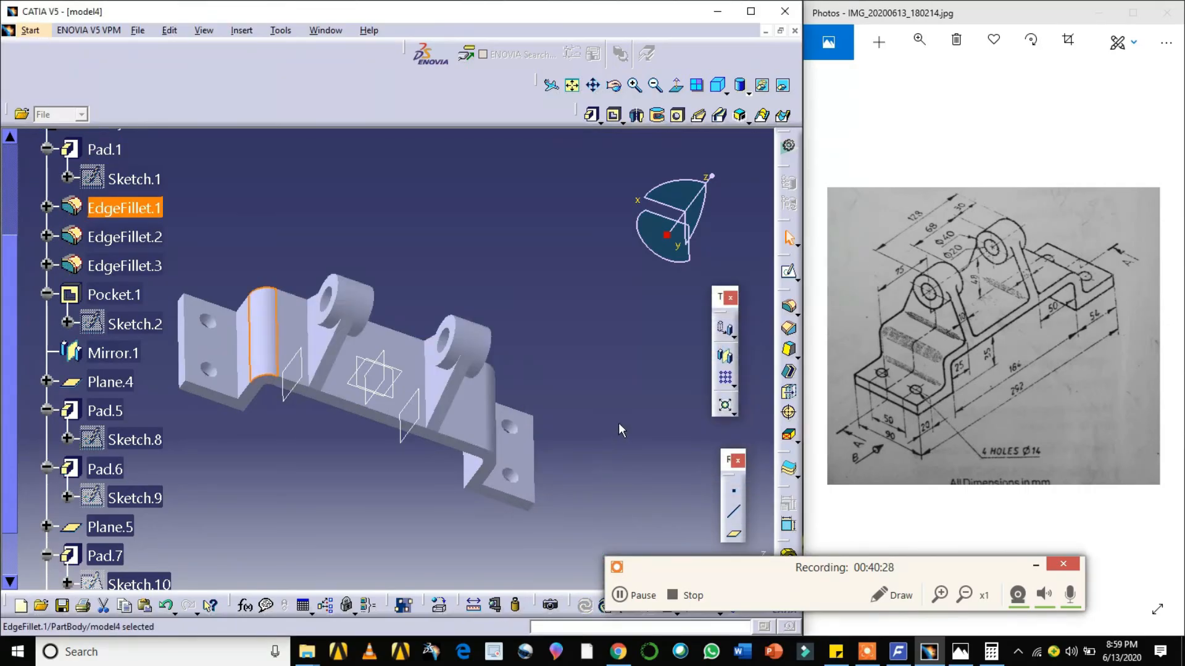
# - Fillet the bend edge beside the mounting foot and the two edges where the nearby lug meets the base with an 8 mm radius
pyautogui.click(247, 369)
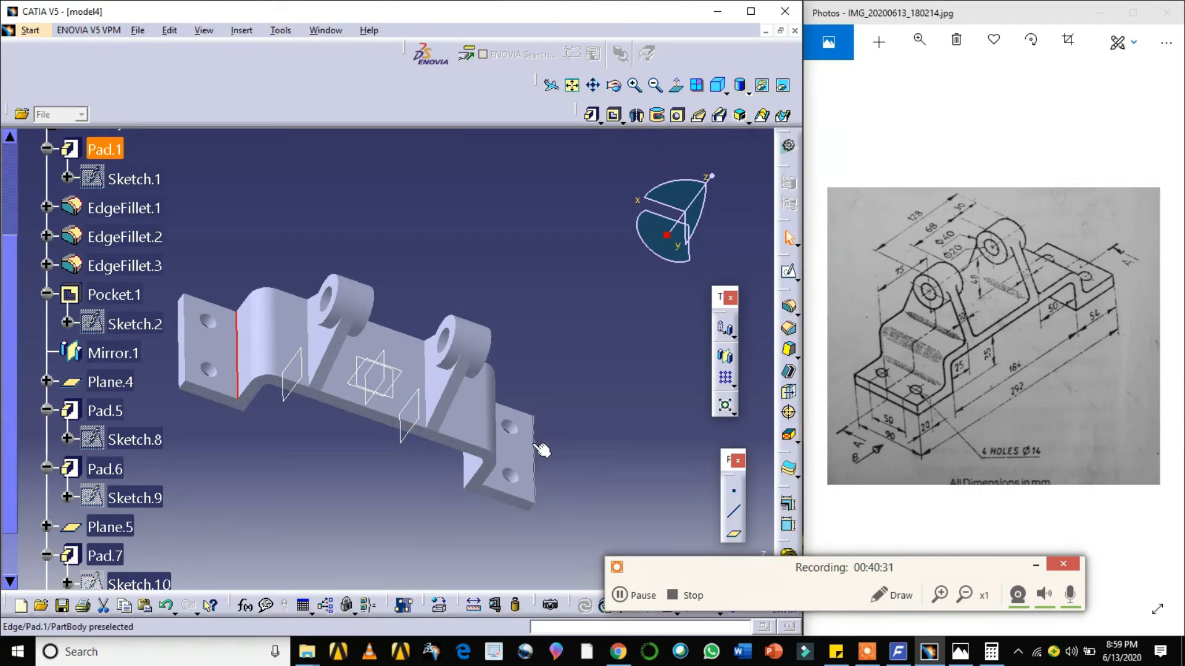
pyautogui.keyDown('ctrl'); pyautogui.click(311, 358); pyautogui.keyUp('ctrl')
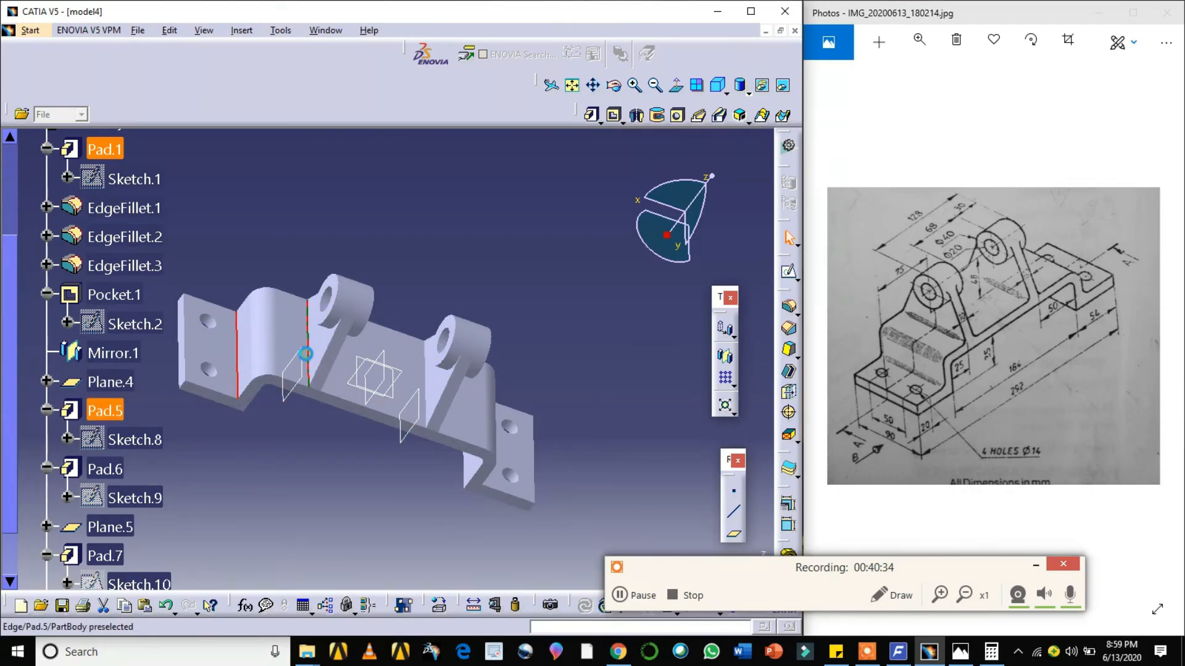
pyautogui.click(614, 87)
pyautogui.moveTo(587, 295); pyautogui.dragTo(511, 276)
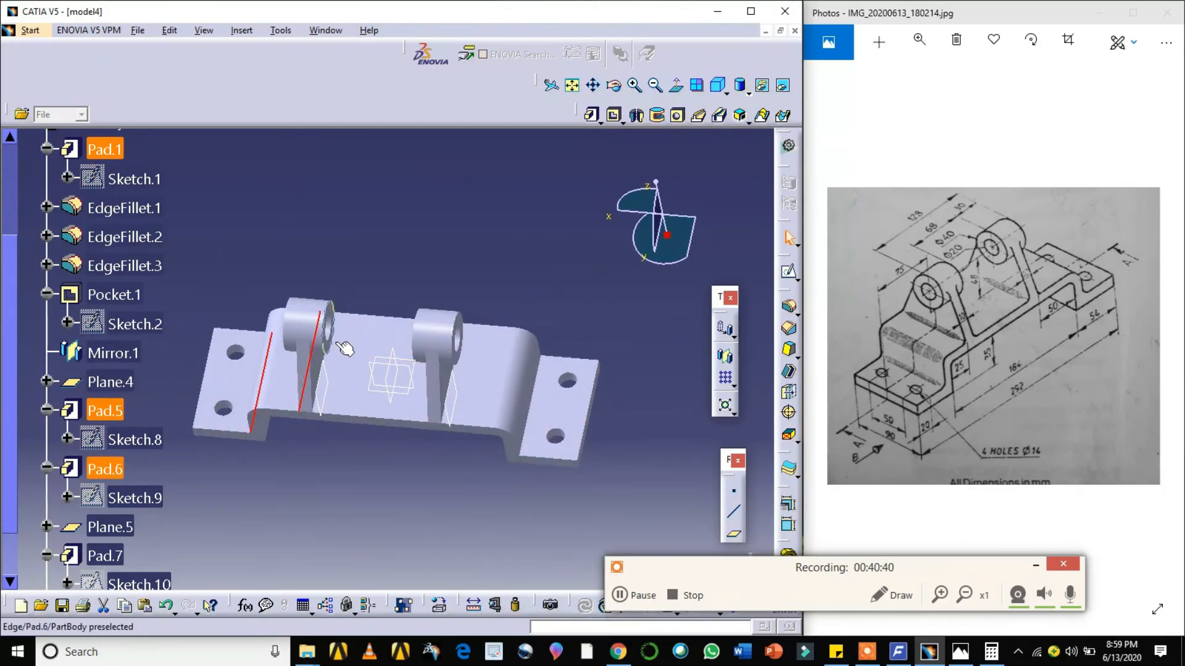
pyautogui.click(633, 86)
pyautogui.click(619, 91)
pyautogui.moveTo(510, 204); pyautogui.dragTo(450, 207)
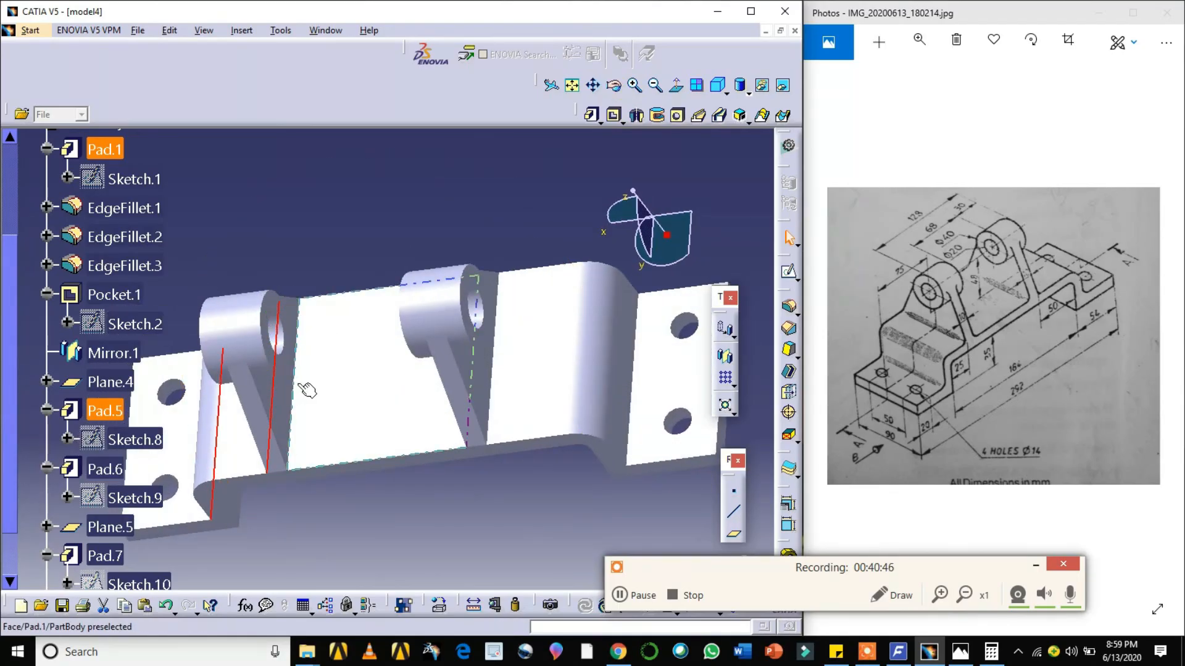
pyautogui.keyDown('ctrl'); pyautogui.click(491, 324); pyautogui.keyUp('ctrl')
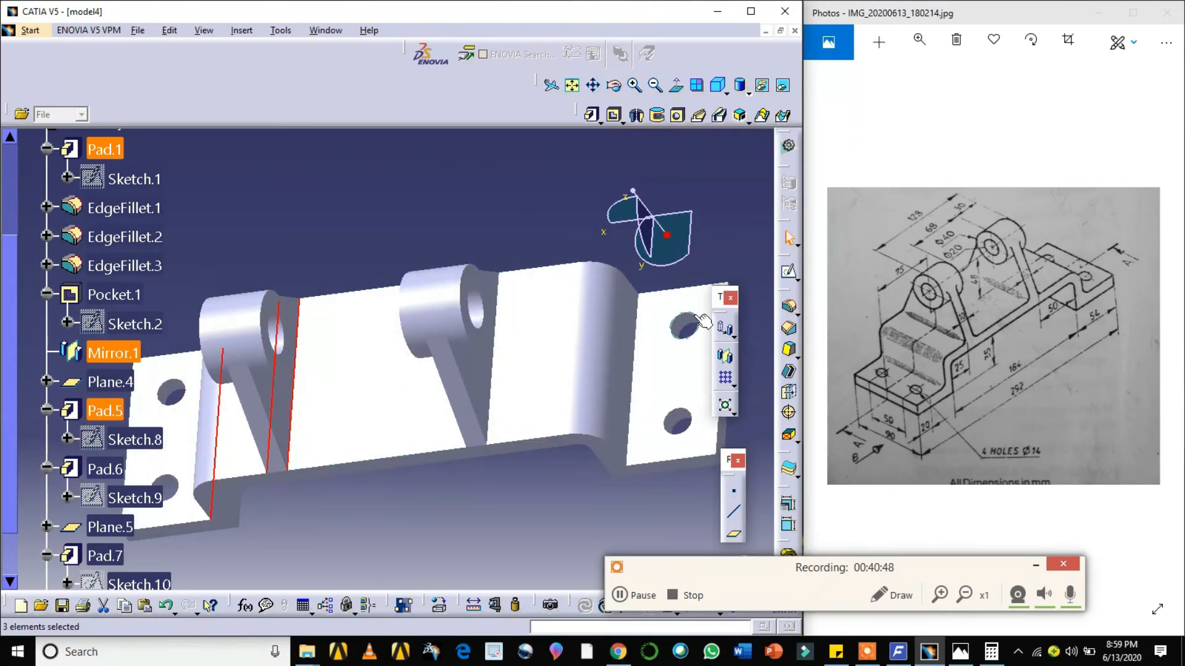
pyautogui.click(789, 307)
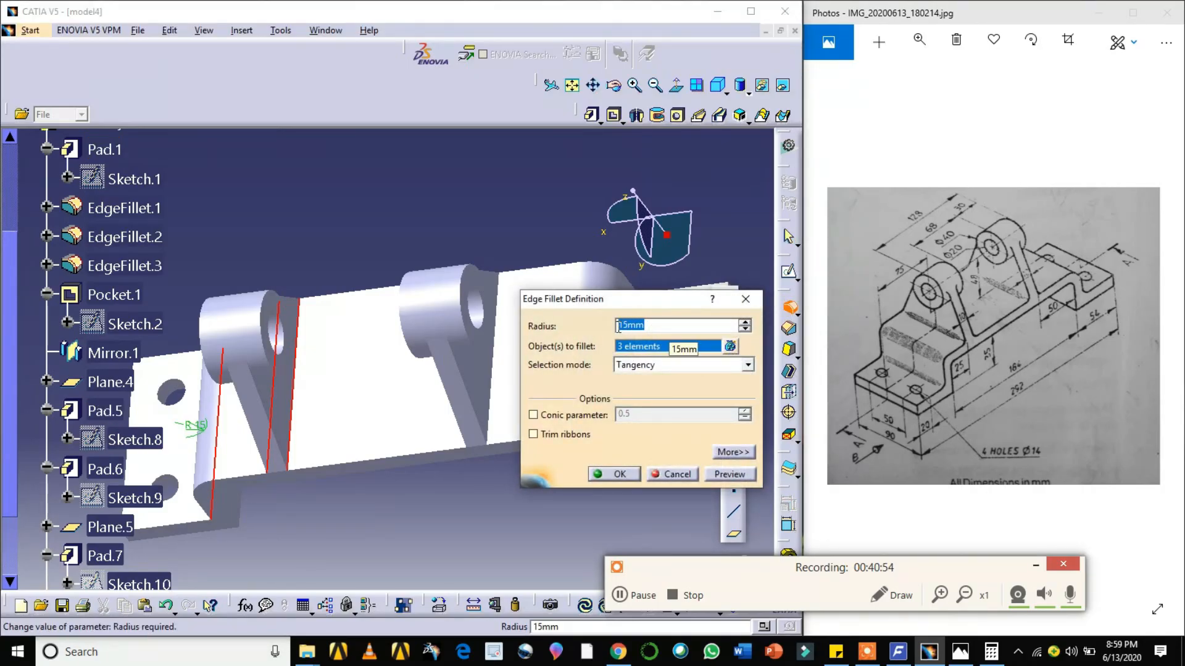
pyautogui.write('8')
pyautogui.click(726, 477)
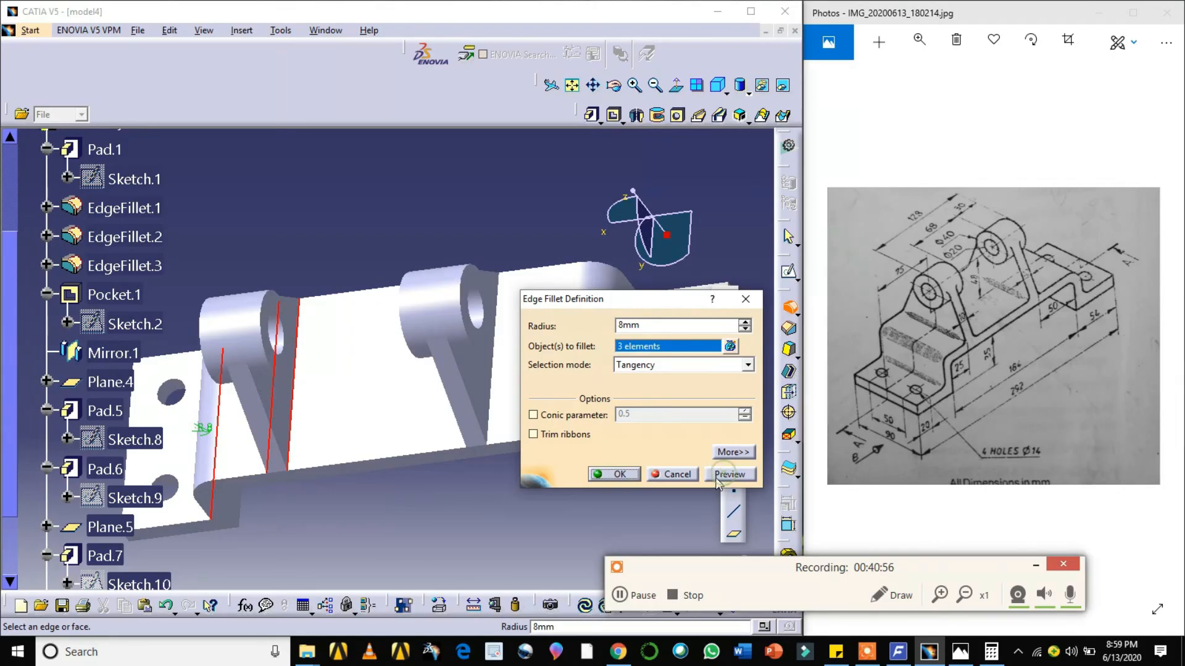
pyautogui.click(617, 475)
pyautogui.click(510, 488)
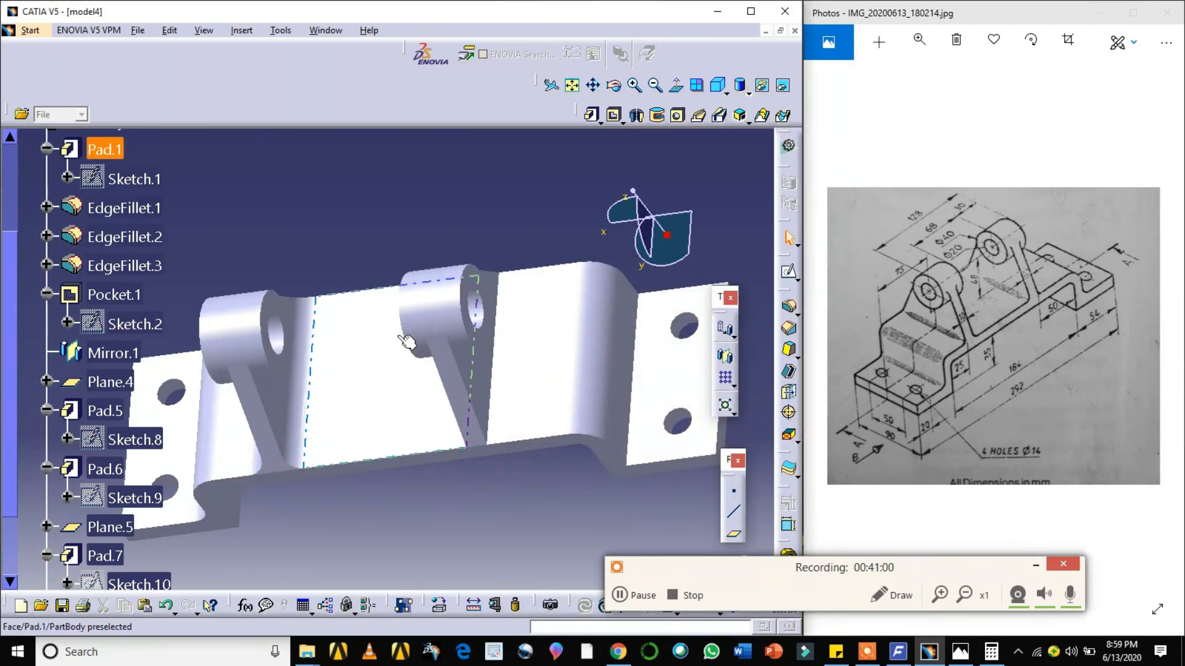
# - Try to mirror the 8 mm fillet feature at the mounting-foot bend and the adjacent lug's base edges
pyautogui.click(613, 85)
pyautogui.moveTo(357, 244); pyautogui.dragTo(455, 206)
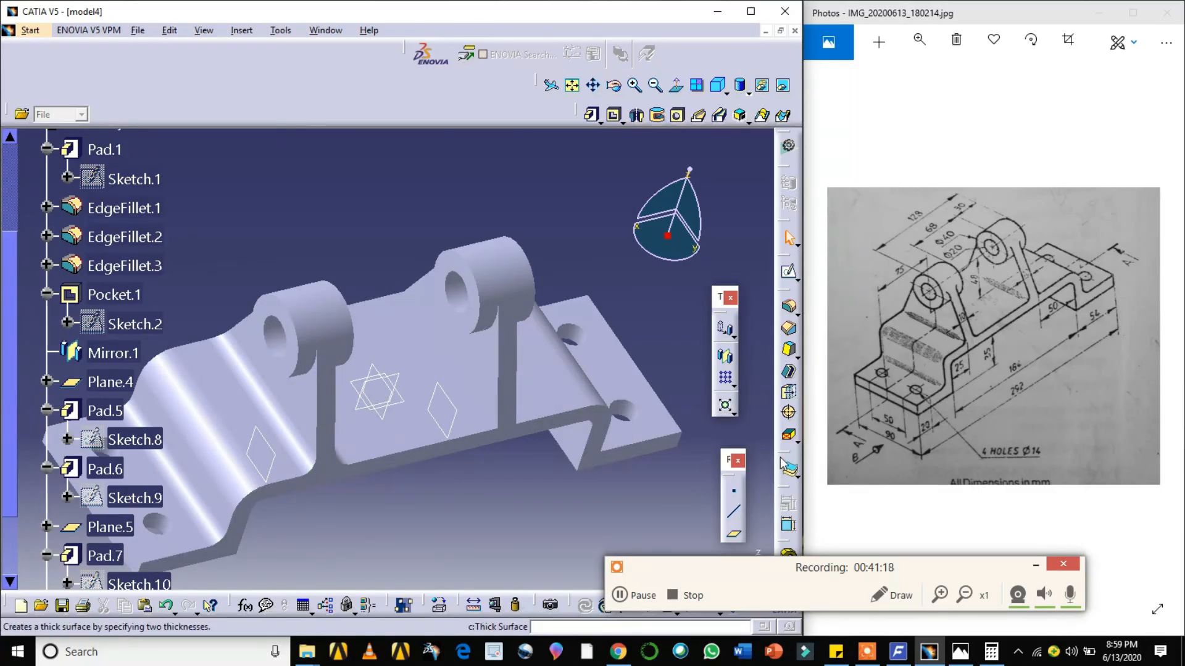
pyautogui.moveTo(606, 13); pyautogui.dragTo(607, 13)
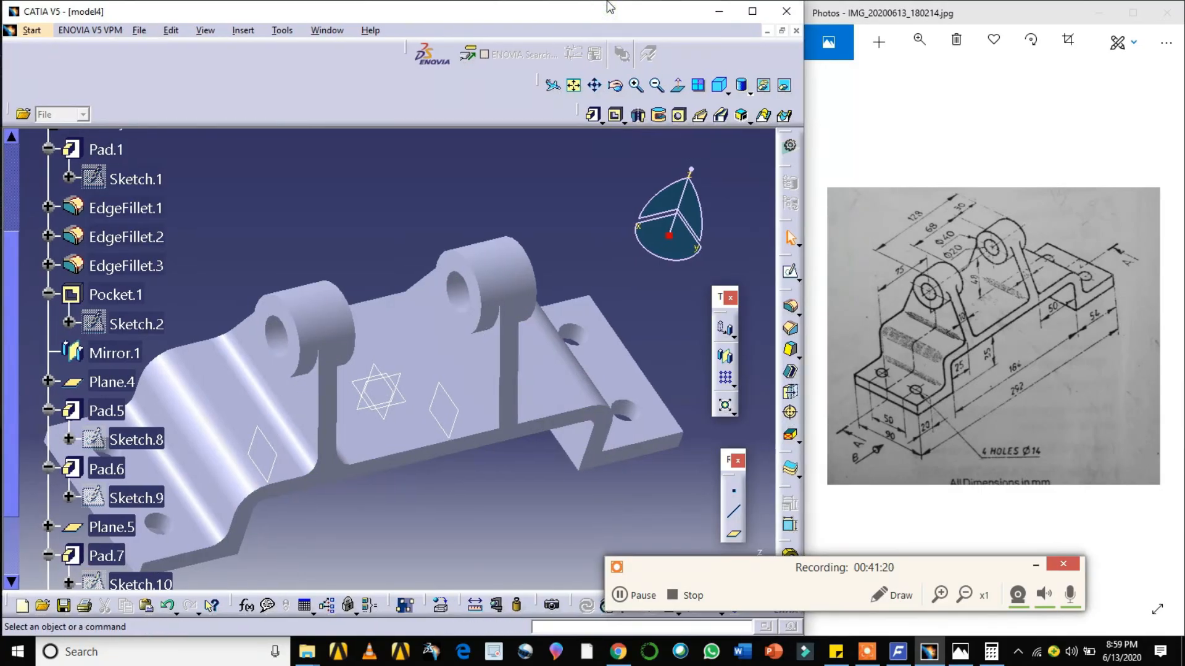
pyautogui.moveTo(752, 567); pyautogui.dragTo(470, 650)
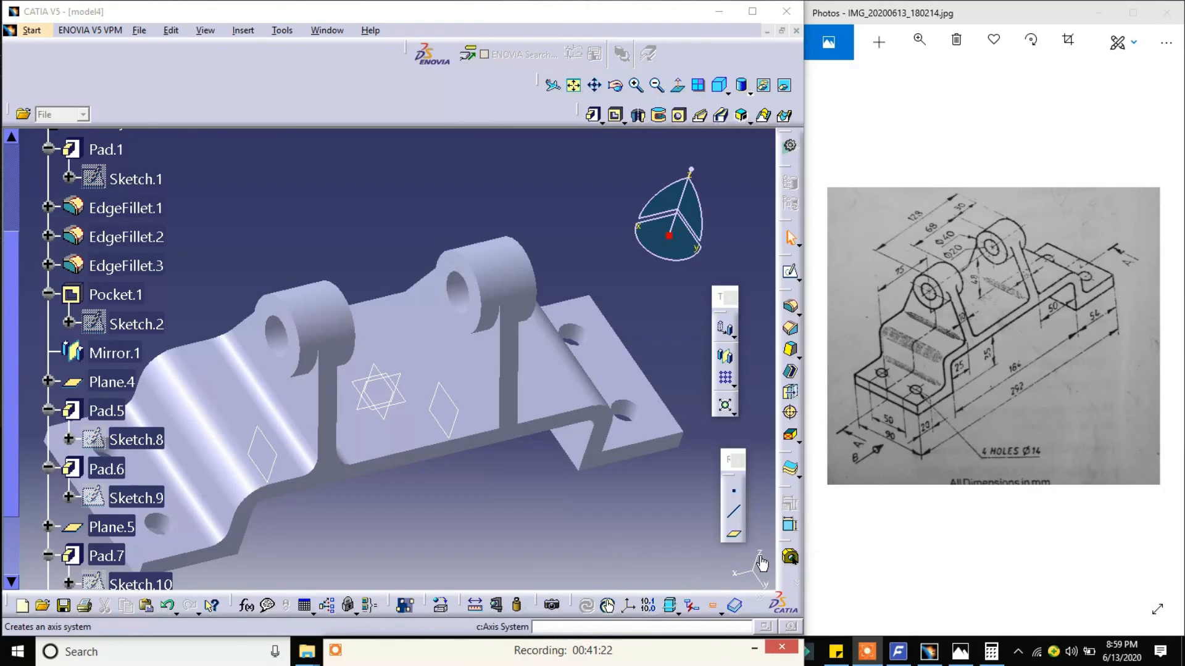
pyautogui.click(725, 359)
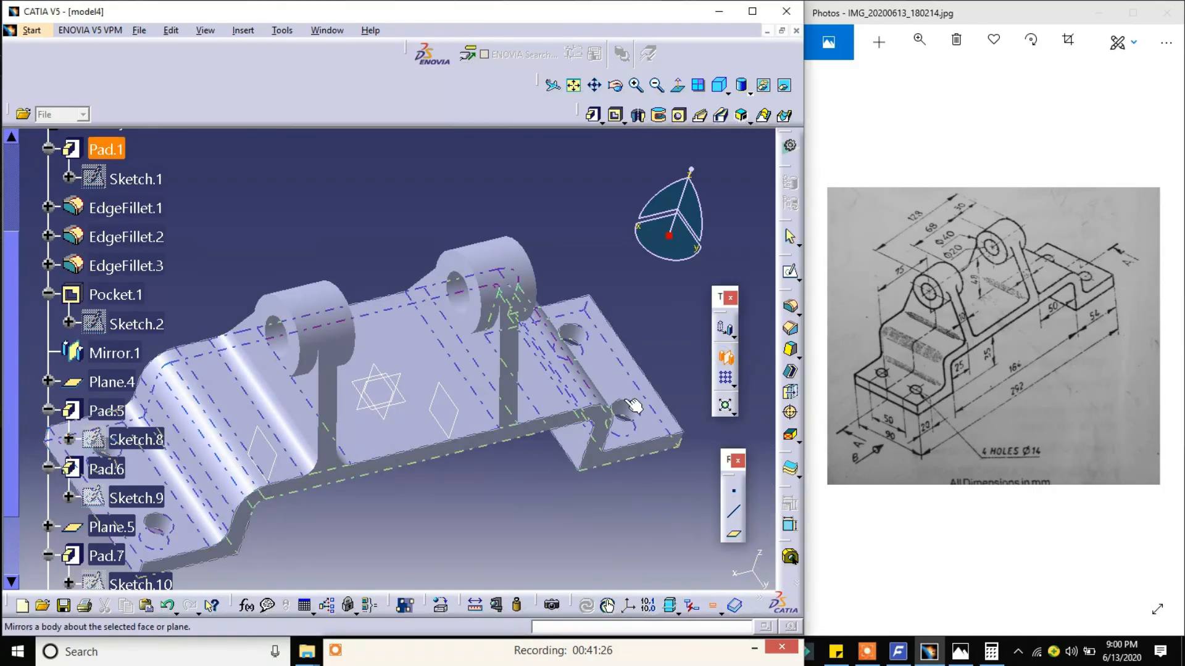
pyautogui.click(234, 476)
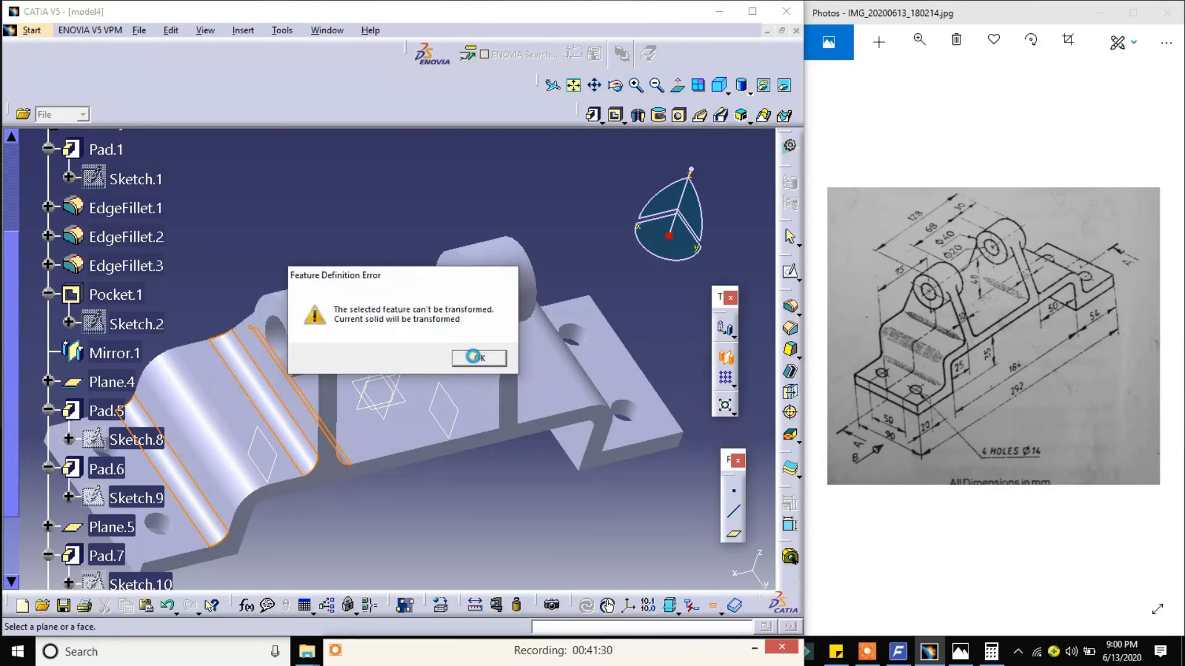
pyautogui.click(478, 359)
pyautogui.click(290, 437)
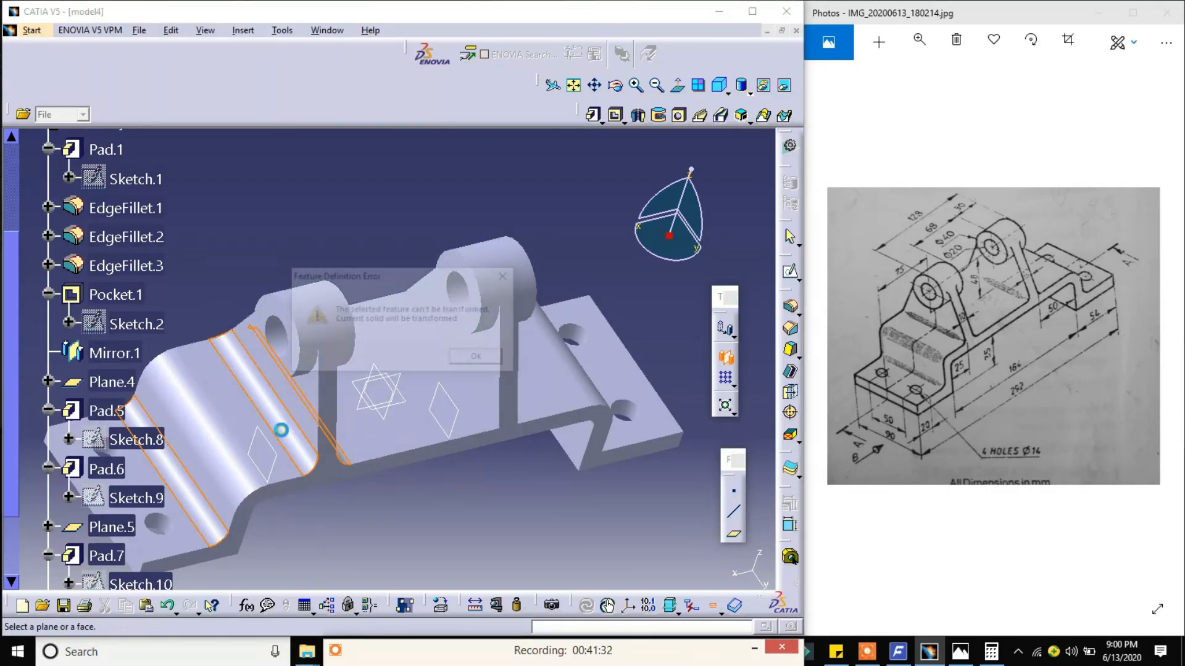
pyautogui.click(477, 359)
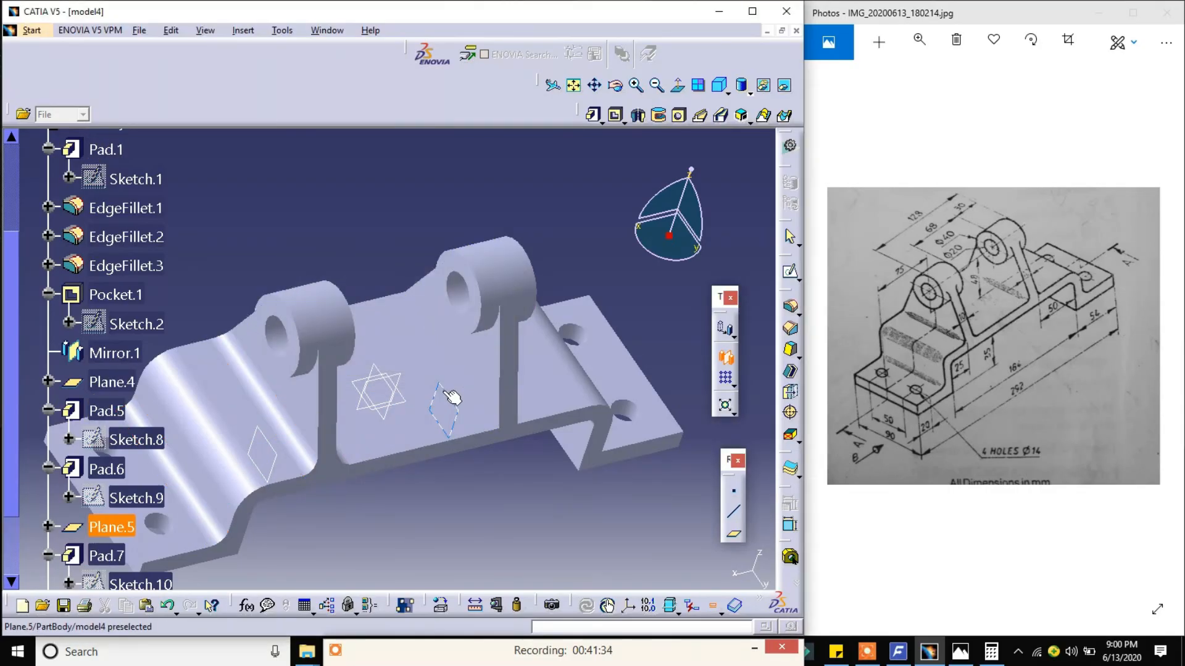
pyautogui.click(455, 408)
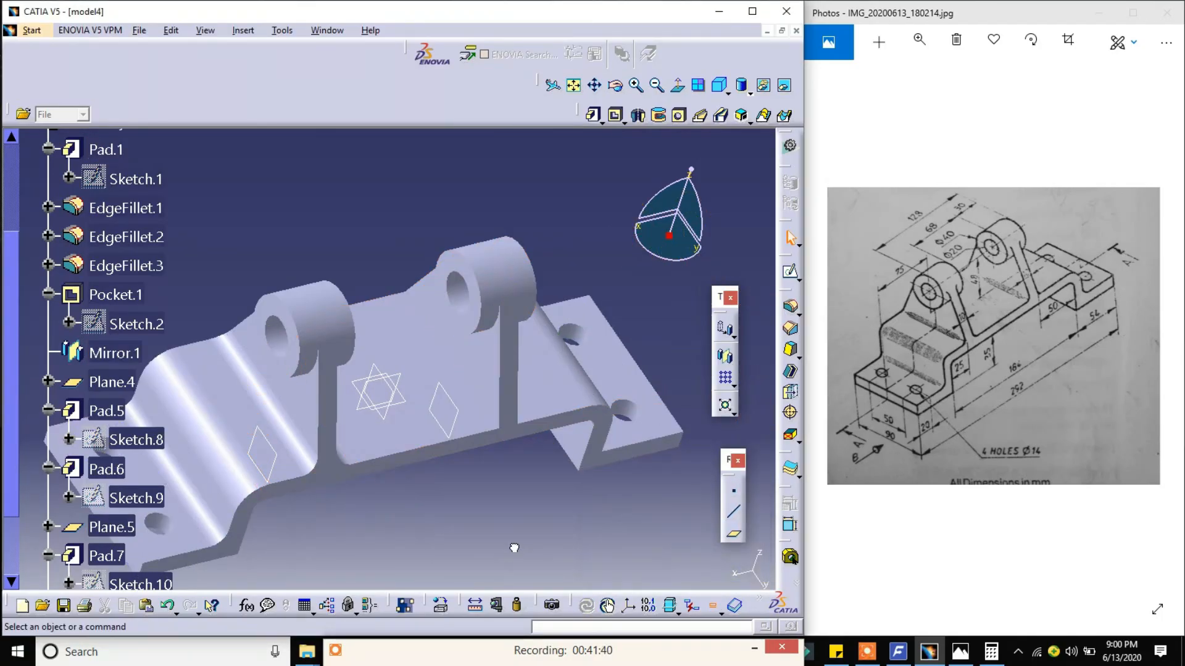
# - Try to mirror EdgeFillet.1 together with the other selected fillets on the base bend and beside the adjacent lug
pyautogui.click(734, 511)
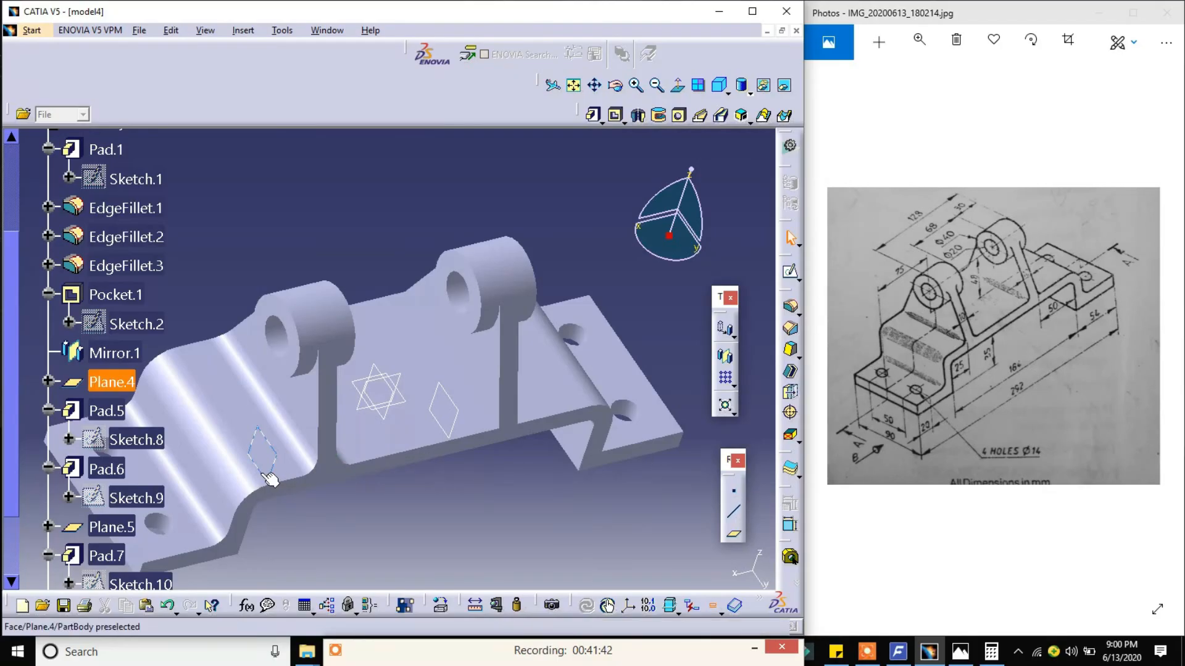
pyautogui.click(230, 478)
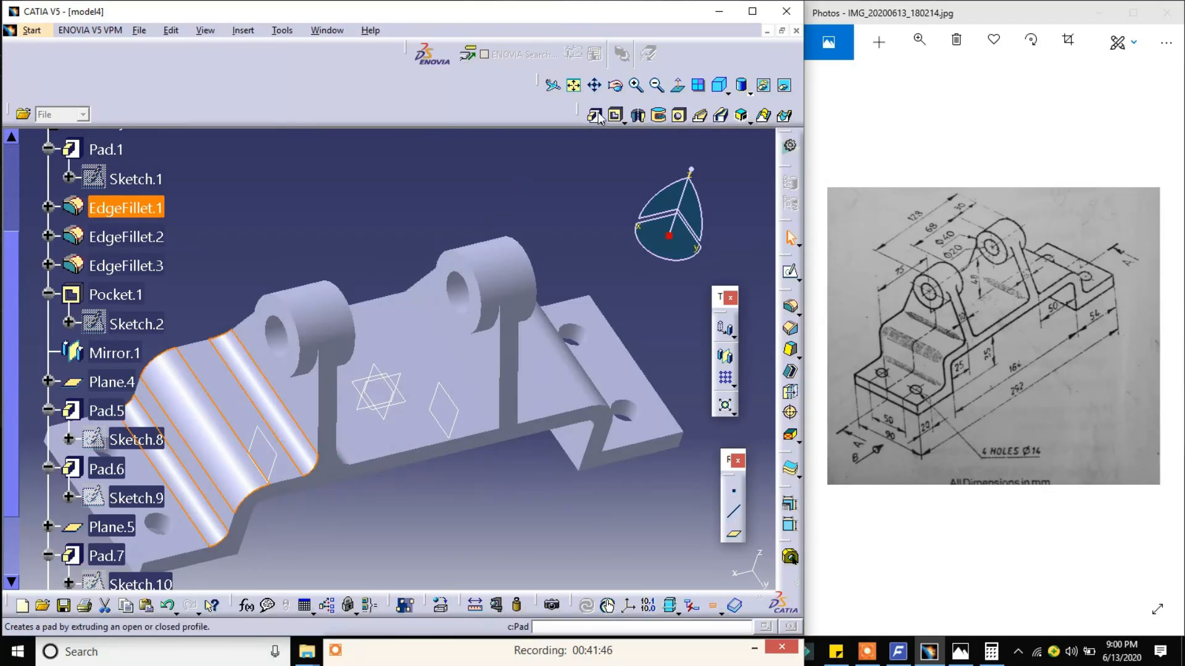
pyautogui.click(616, 86)
pyautogui.moveTo(543, 199); pyautogui.dragTo(345, 455)
pyautogui.keyDown('ctrl'); pyautogui.click(353, 481); pyautogui.keyUp('ctrl')
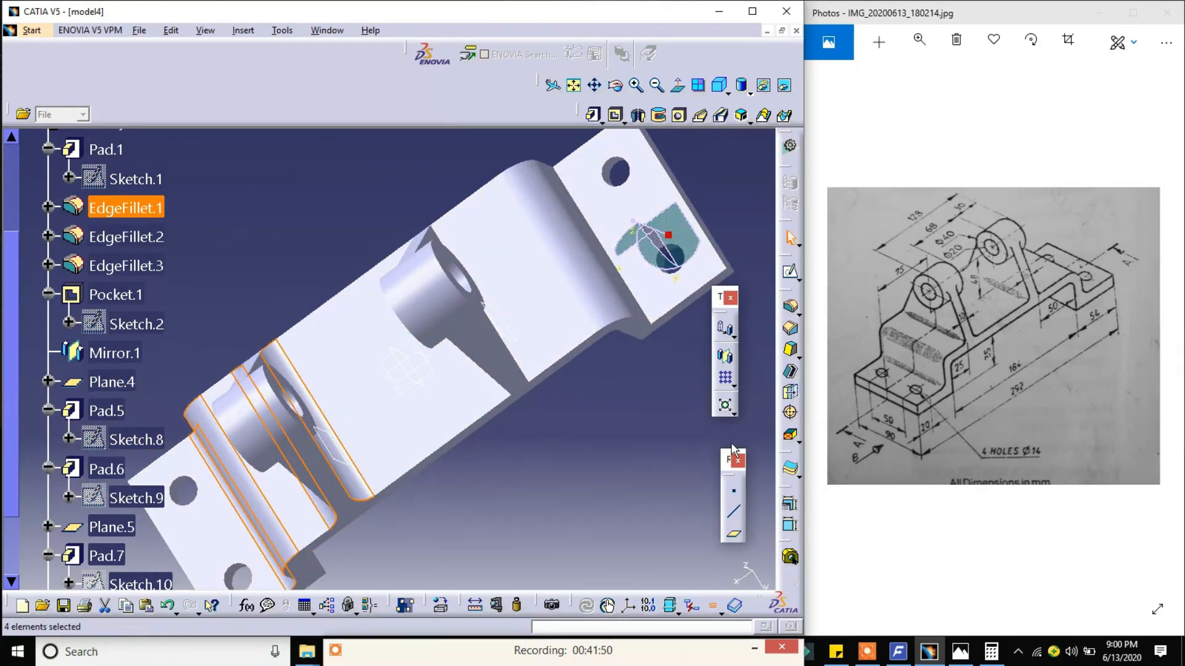
pyautogui.click(723, 360)
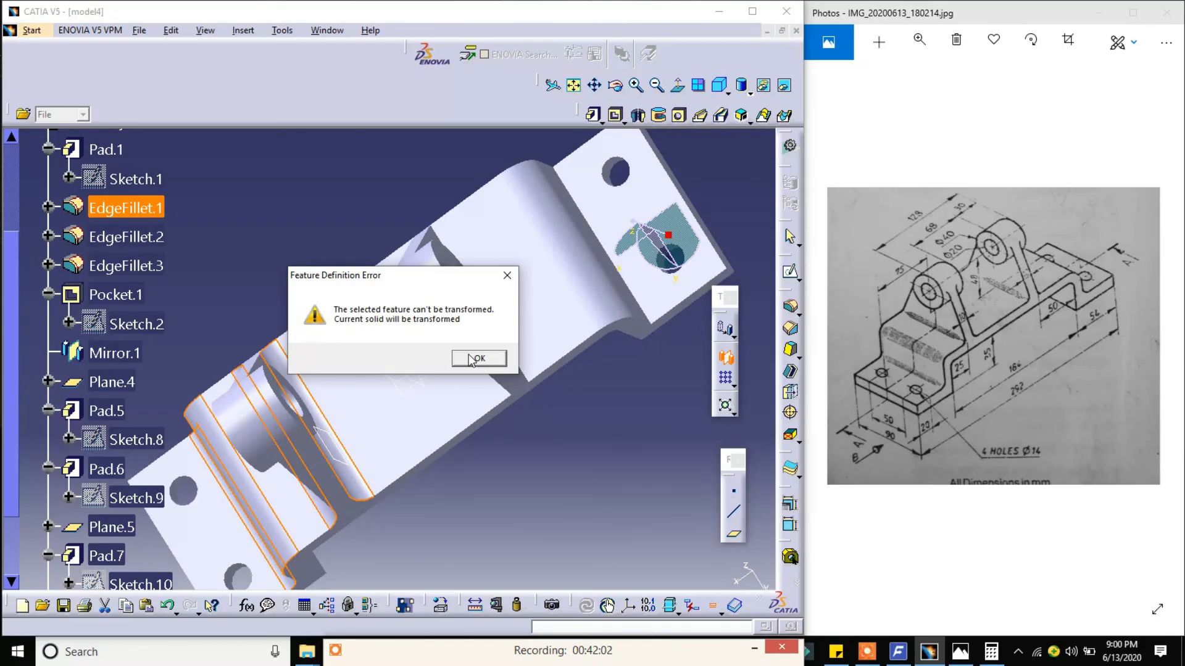
pyautogui.click(471, 359)
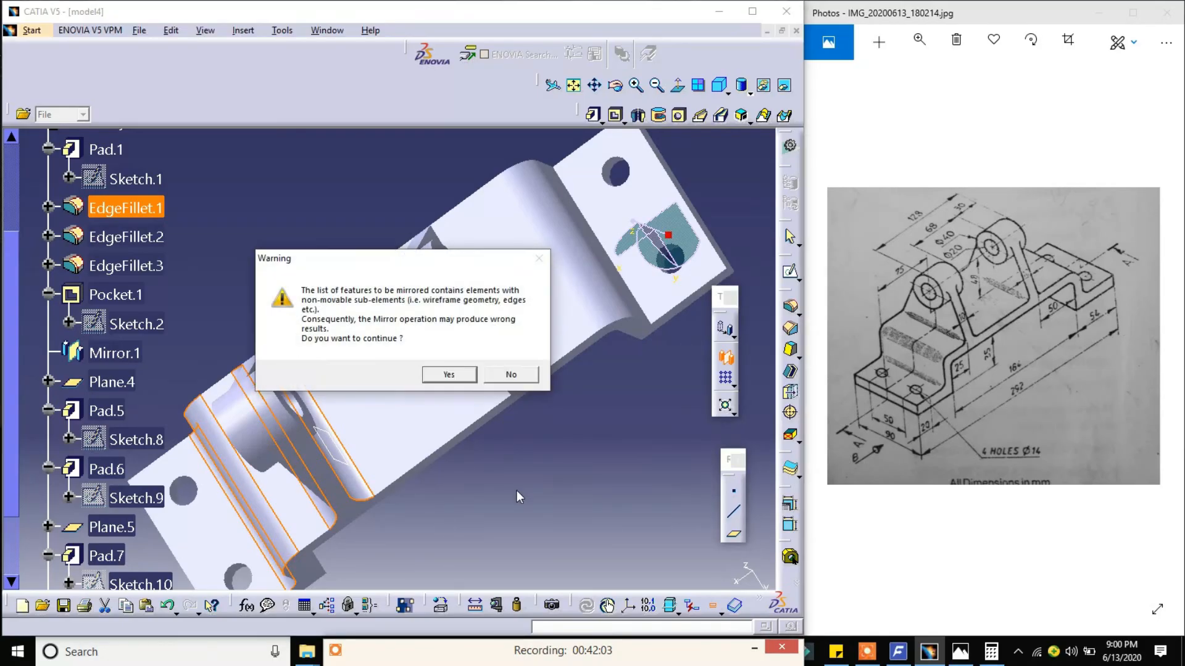
pyautogui.click(507, 376)
# - Try to mirror the current solid about the yz plane
pyautogui.moveTo(563, 246); pyautogui.dragTo(687, 433, button='middle')
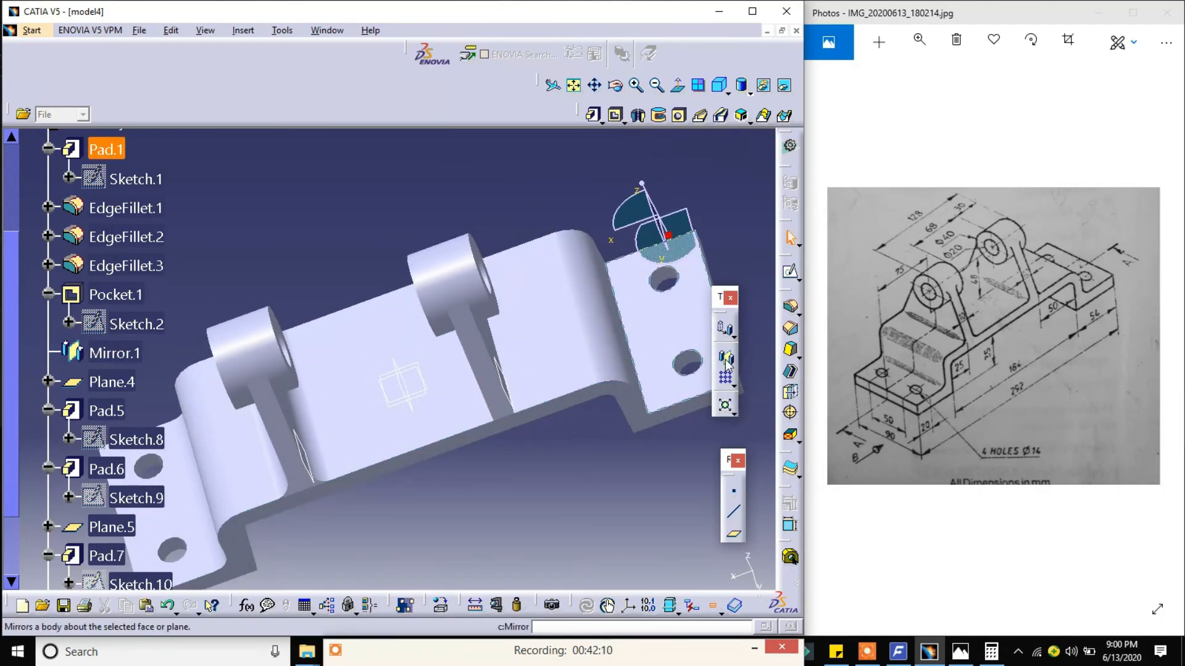
pyautogui.click(412, 388)
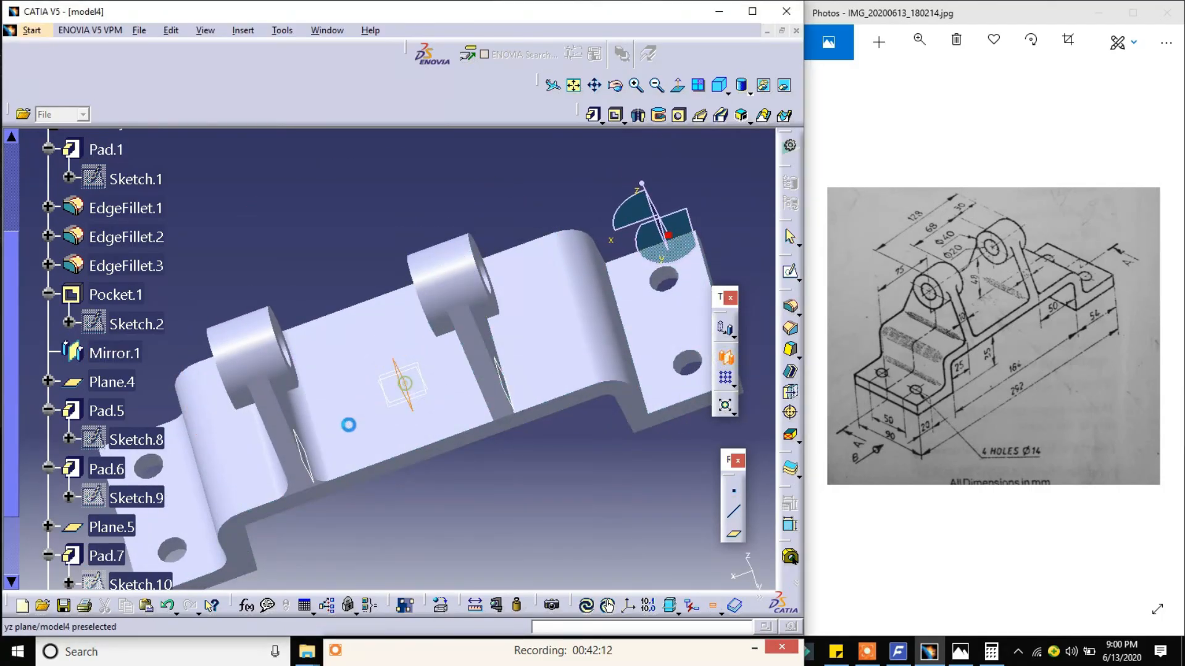
pyautogui.middleClick(325, 460)
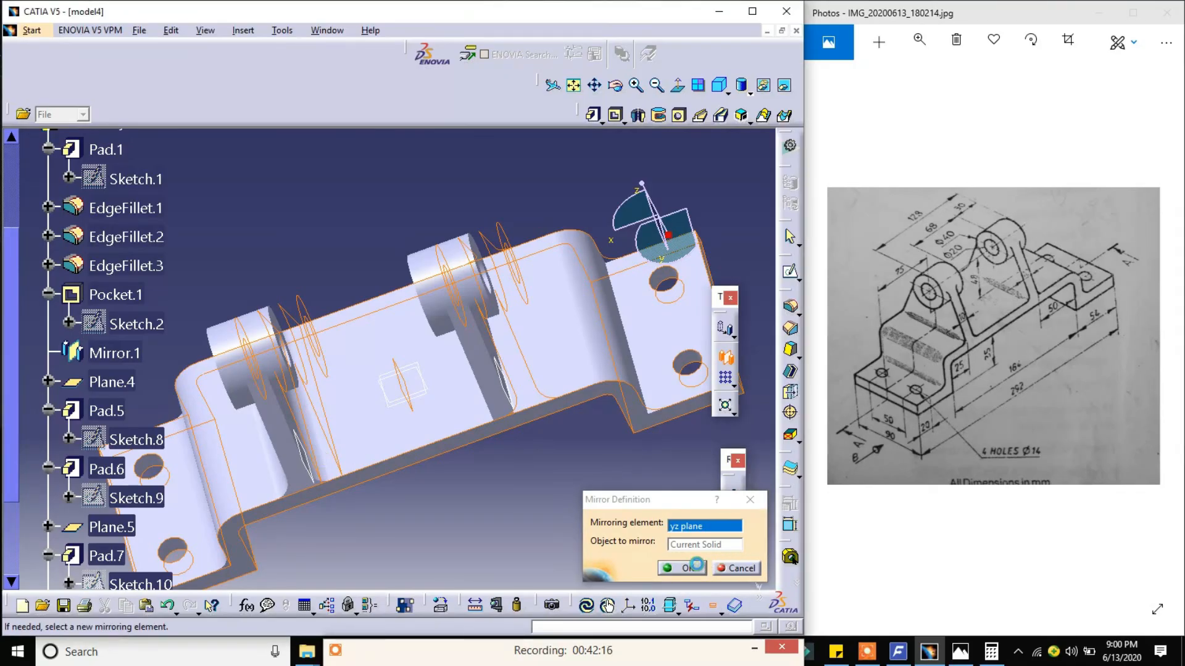
pyautogui.click(686, 568)
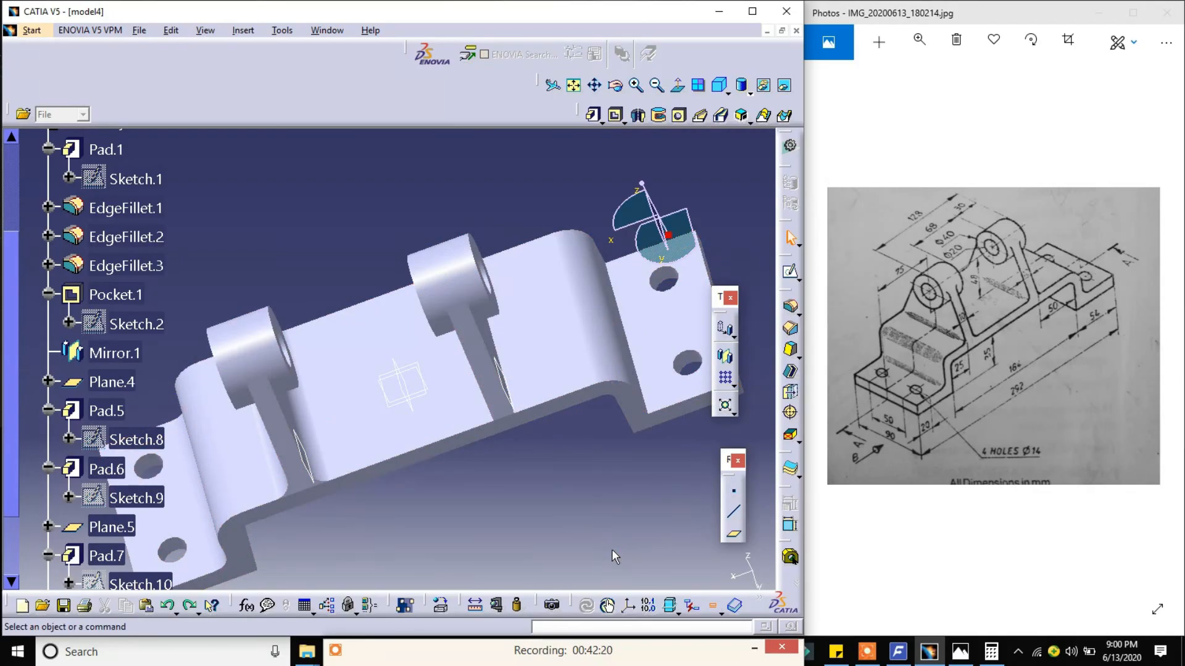
pyautogui.click(634, 87)
pyautogui.click(656, 86)
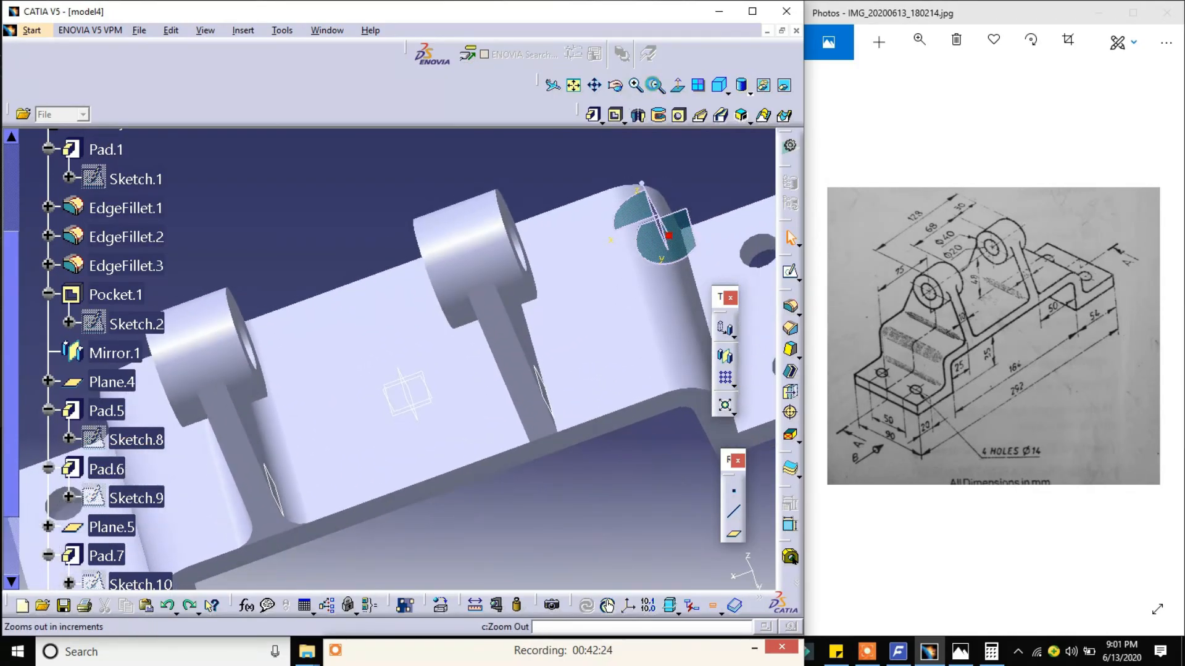
pyautogui.click(656, 86)
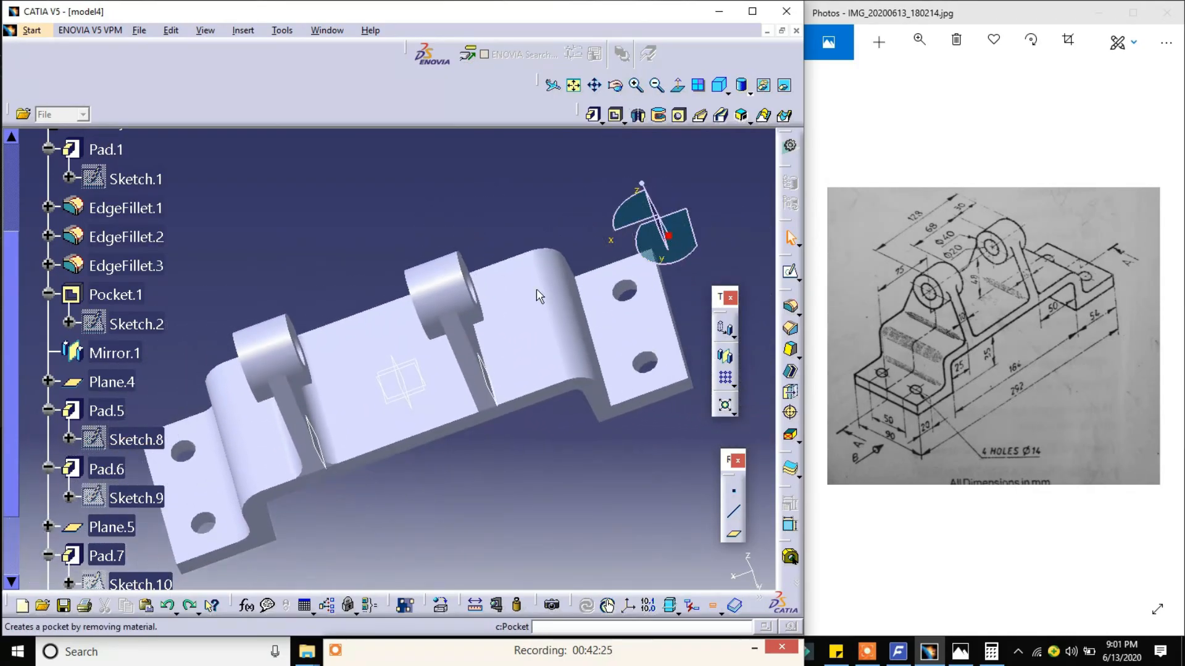
pyautogui.click(623, 87)
pyautogui.moveTo(409, 530); pyautogui.dragTo(487, 424)
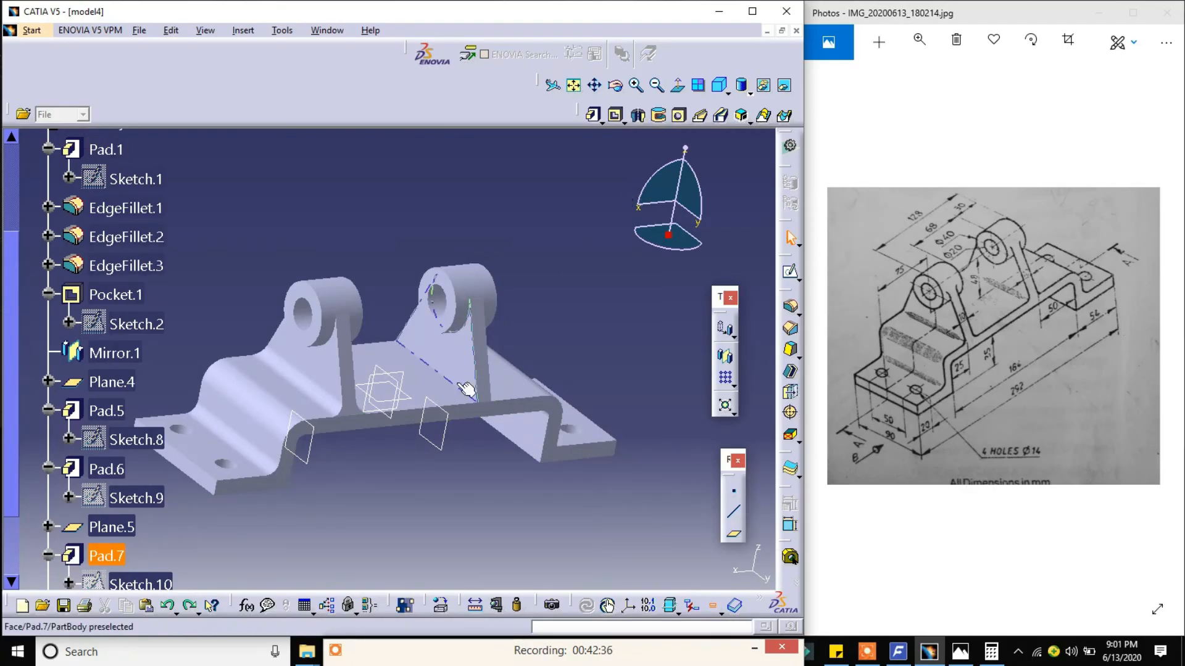
pyautogui.click(616, 86)
pyautogui.moveTo(622, 331); pyautogui.dragTo(527, 384)
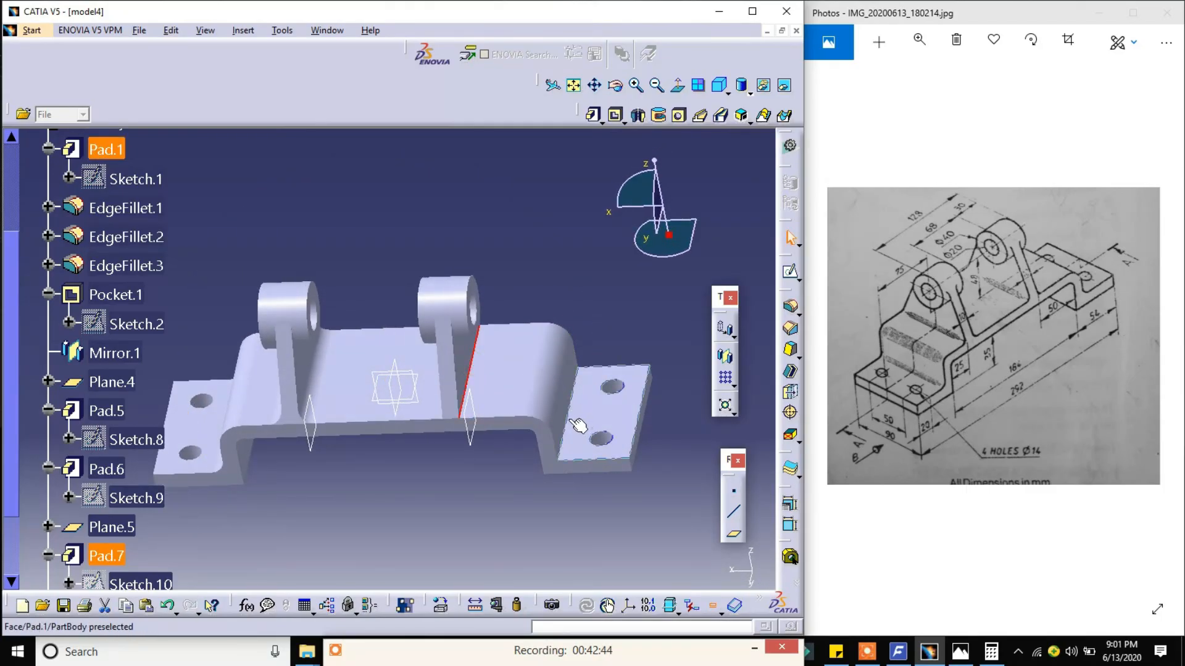
pyautogui.press('super')
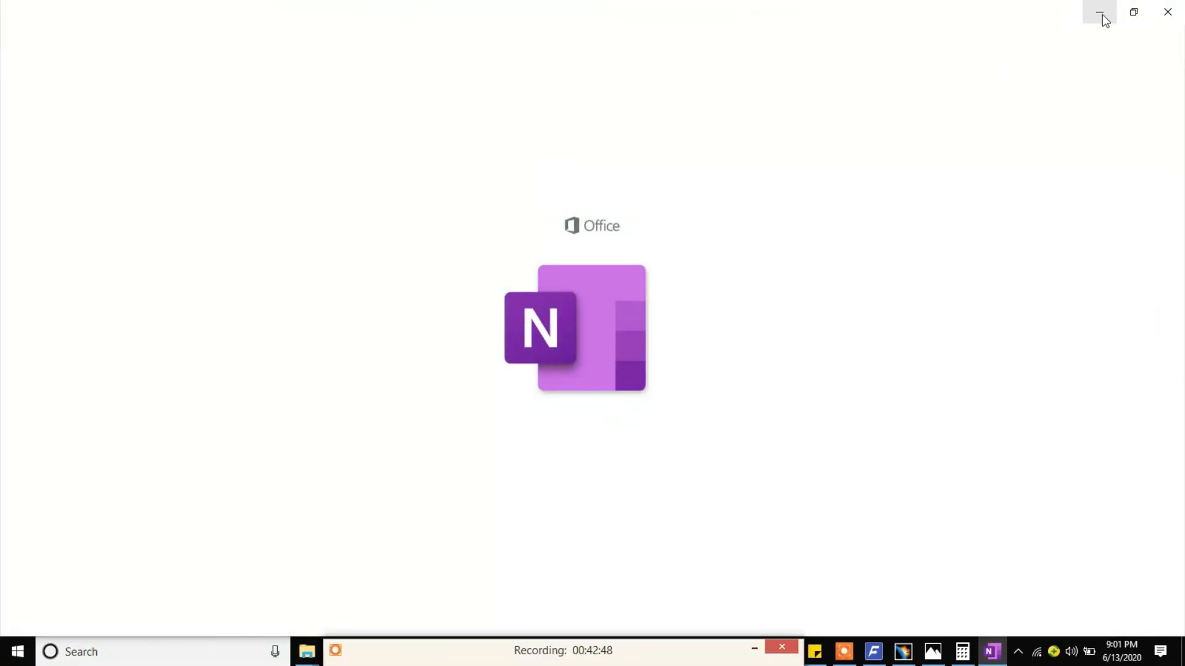
pyautogui.click(1102, 13)
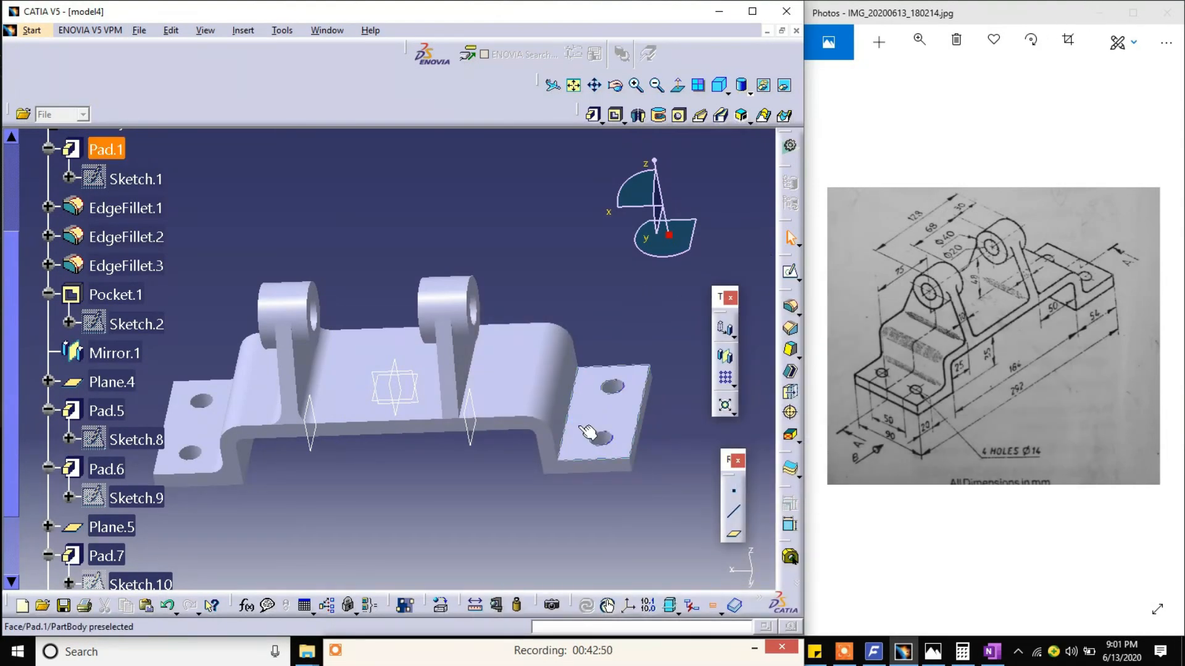
pyautogui.click(573, 411)
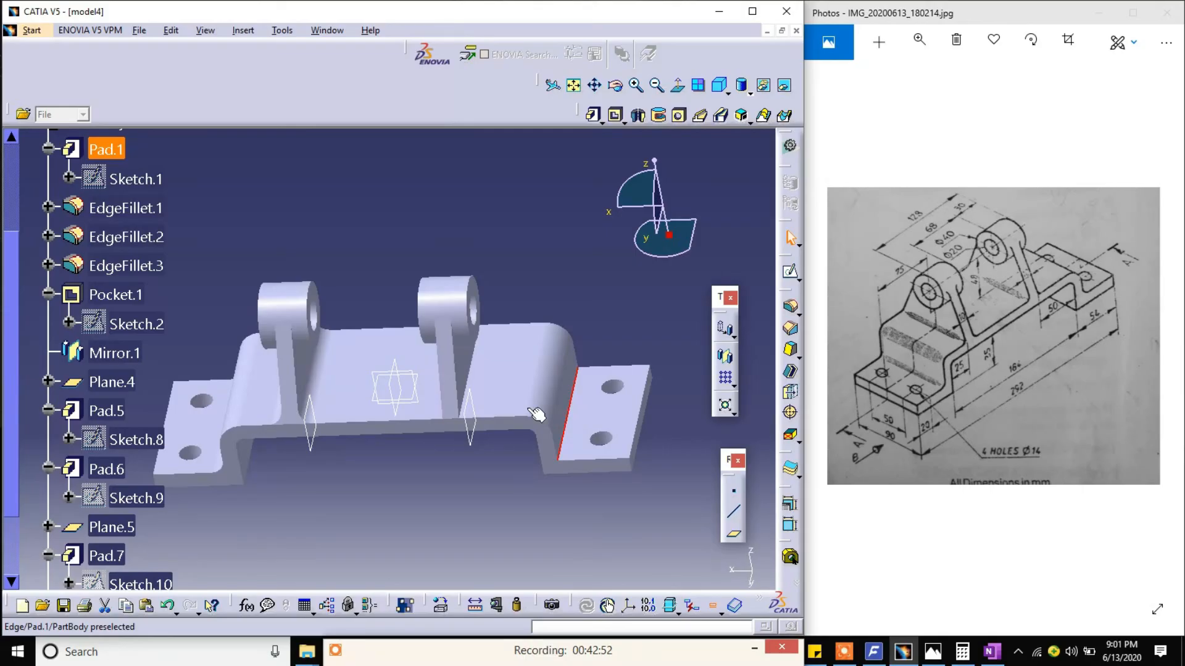
pyautogui.keyDown('ctrl'); pyautogui.click(472, 370); pyautogui.keyUp('ctrl')
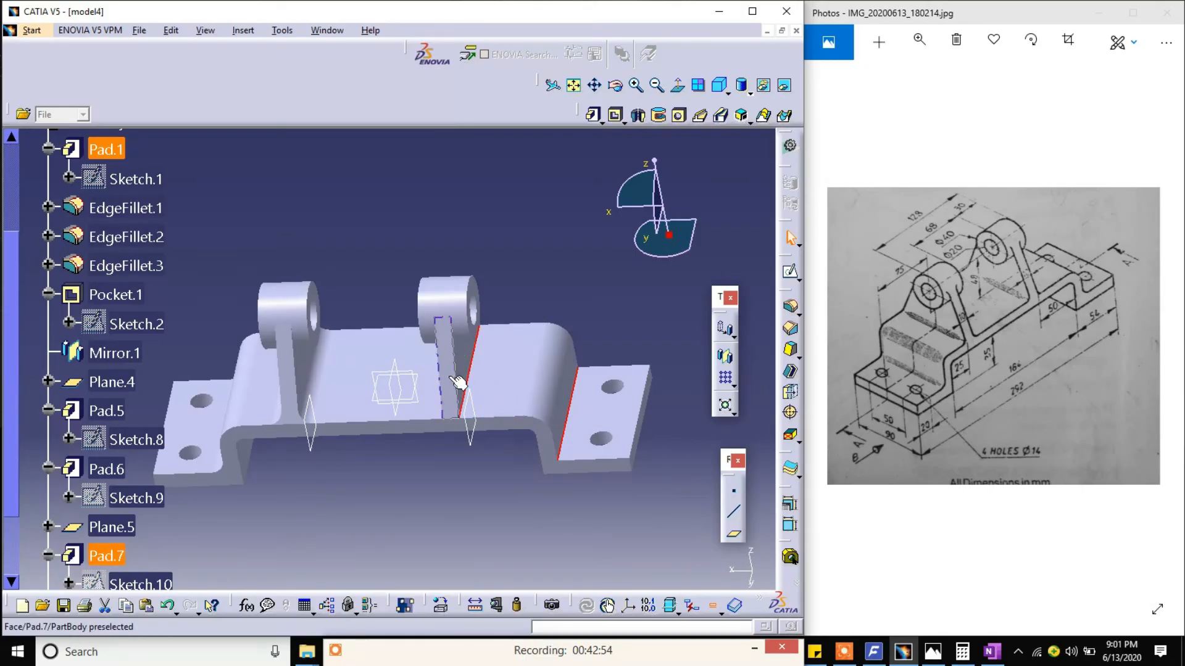
pyautogui.click(615, 85)
pyautogui.moveTo(538, 175); pyautogui.dragTo(572, 252)
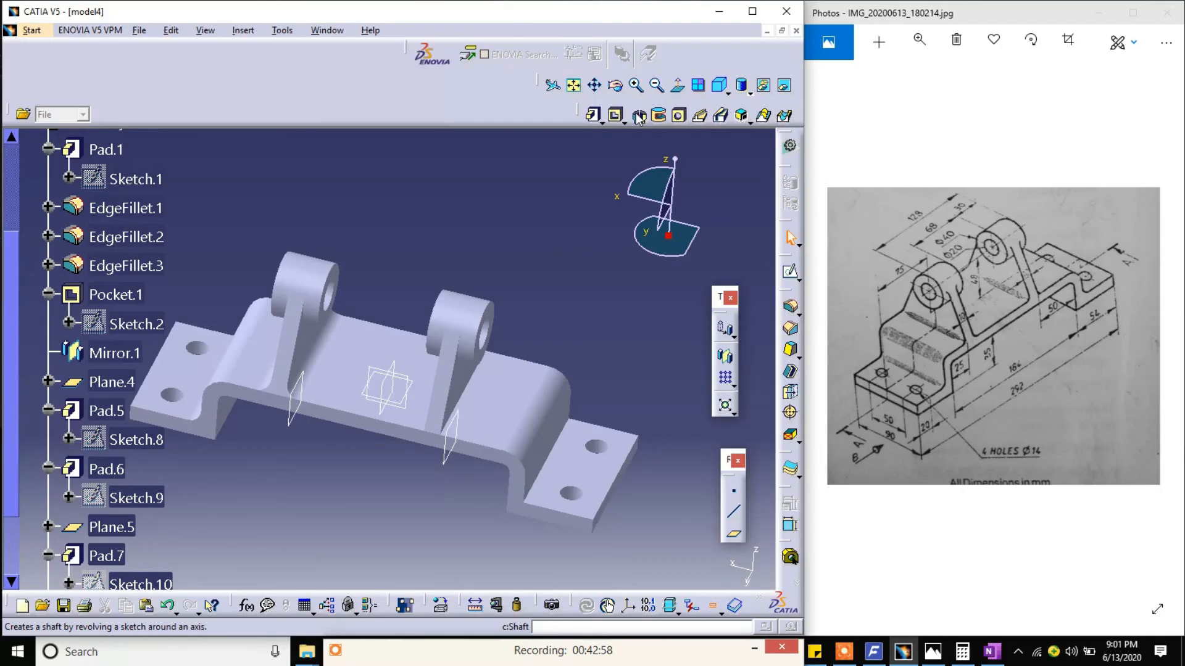
# - Select the two edges where the unfilleted lug meets the base and the bend edge beside its nearest mounting foot
pyautogui.click(614, 85)
pyautogui.moveTo(395, 252); pyautogui.dragTo(494, 317)
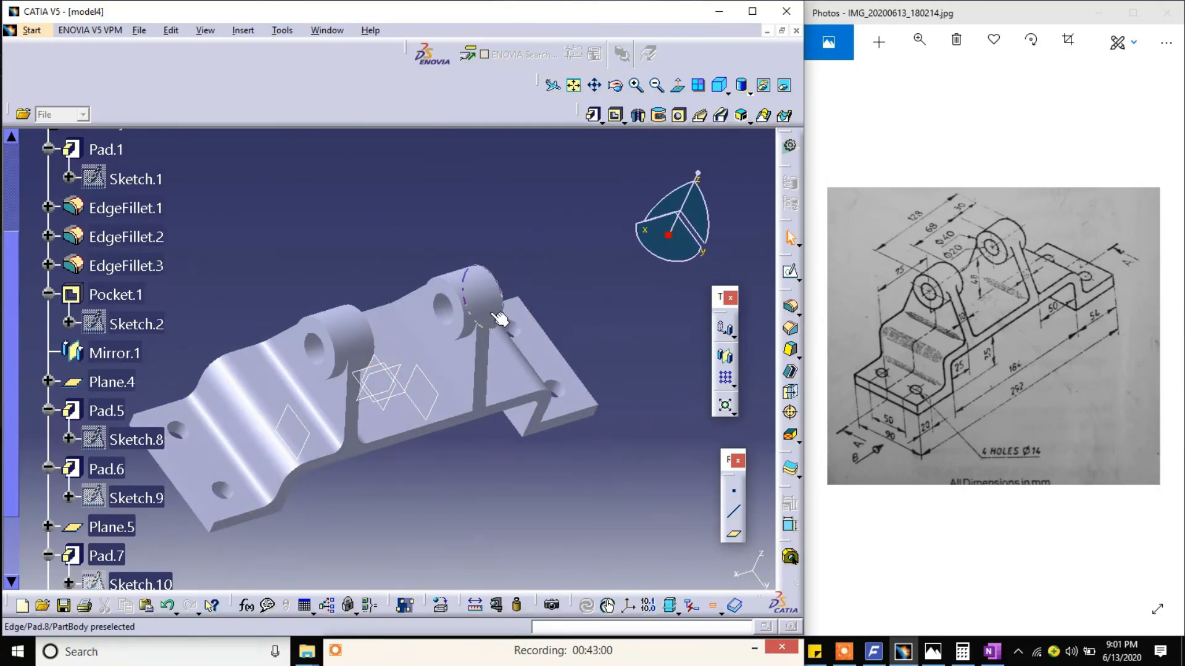
pyautogui.click(469, 400)
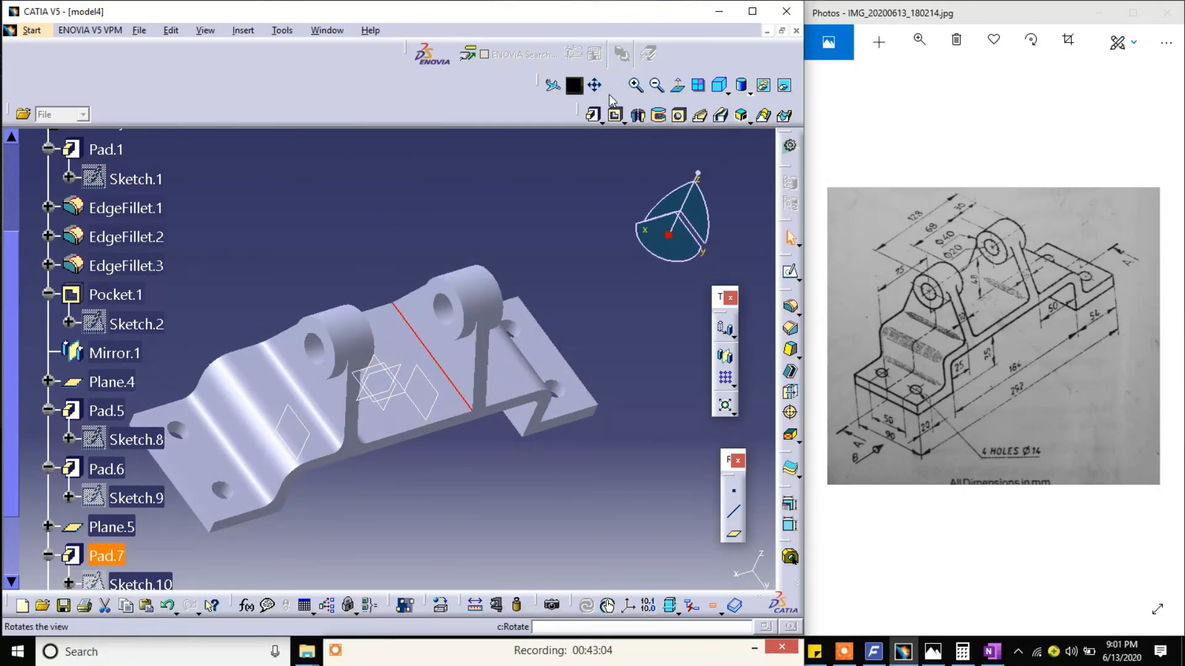
pyautogui.moveTo(599, 283); pyautogui.dragTo(425, 352)
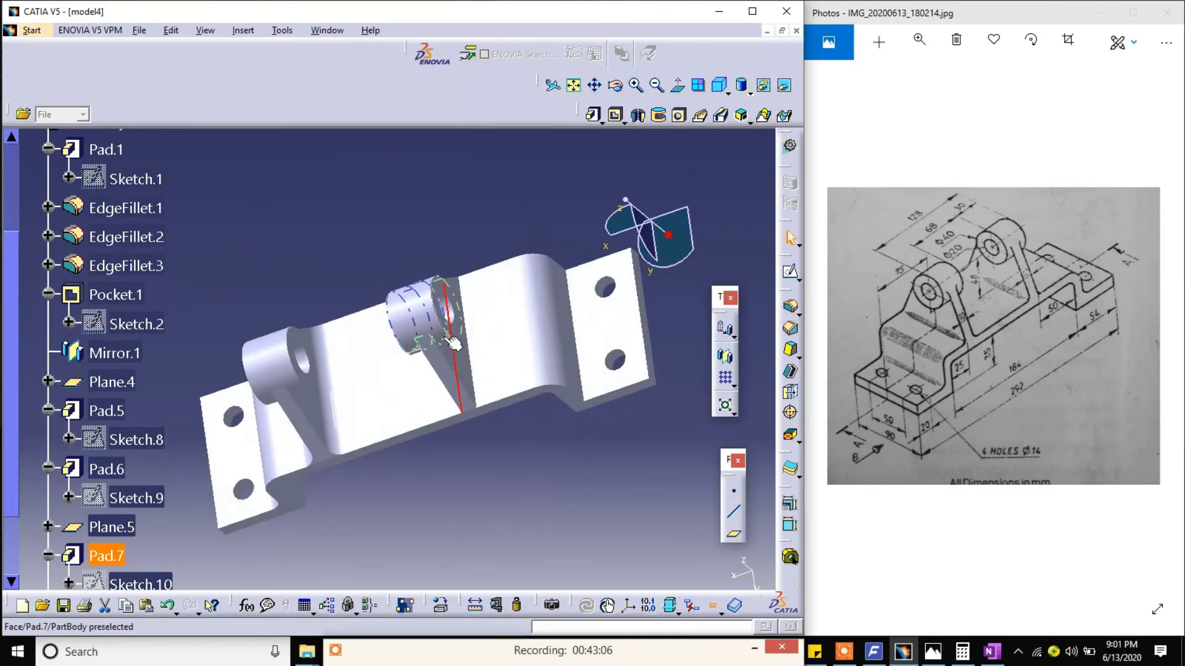
pyautogui.keyDown('ctrl'); pyautogui.click(471, 374); pyautogui.keyUp('ctrl')
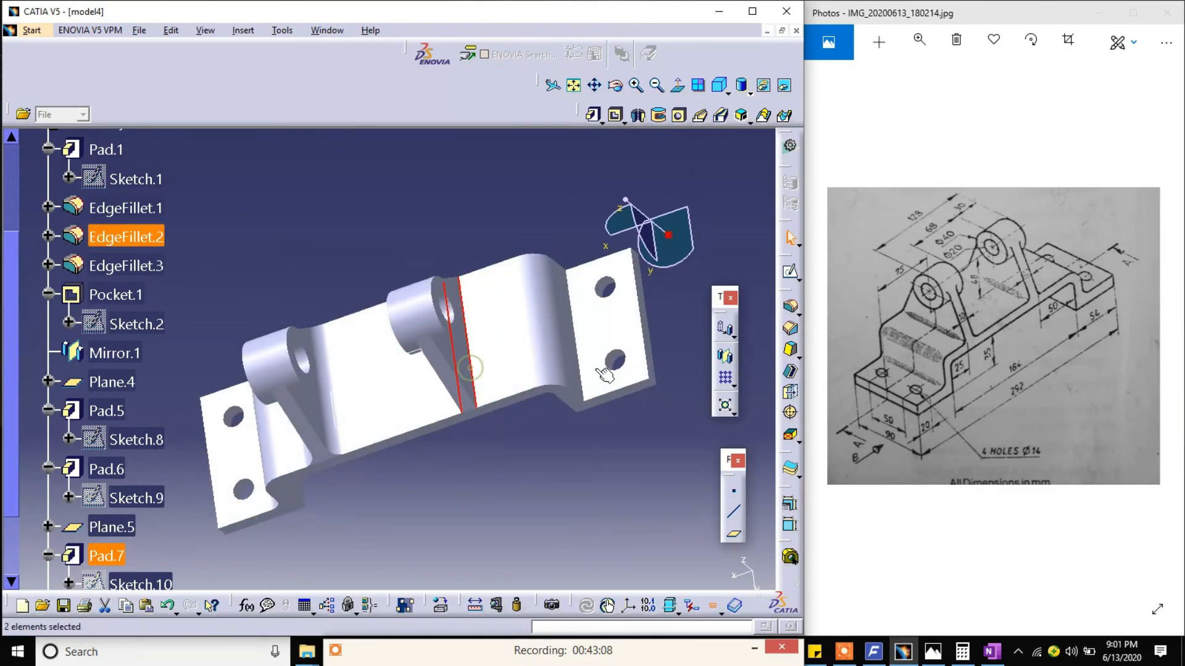
pyautogui.keyDown('ctrl'); pyautogui.click(584, 373); pyautogui.keyUp('ctrl')
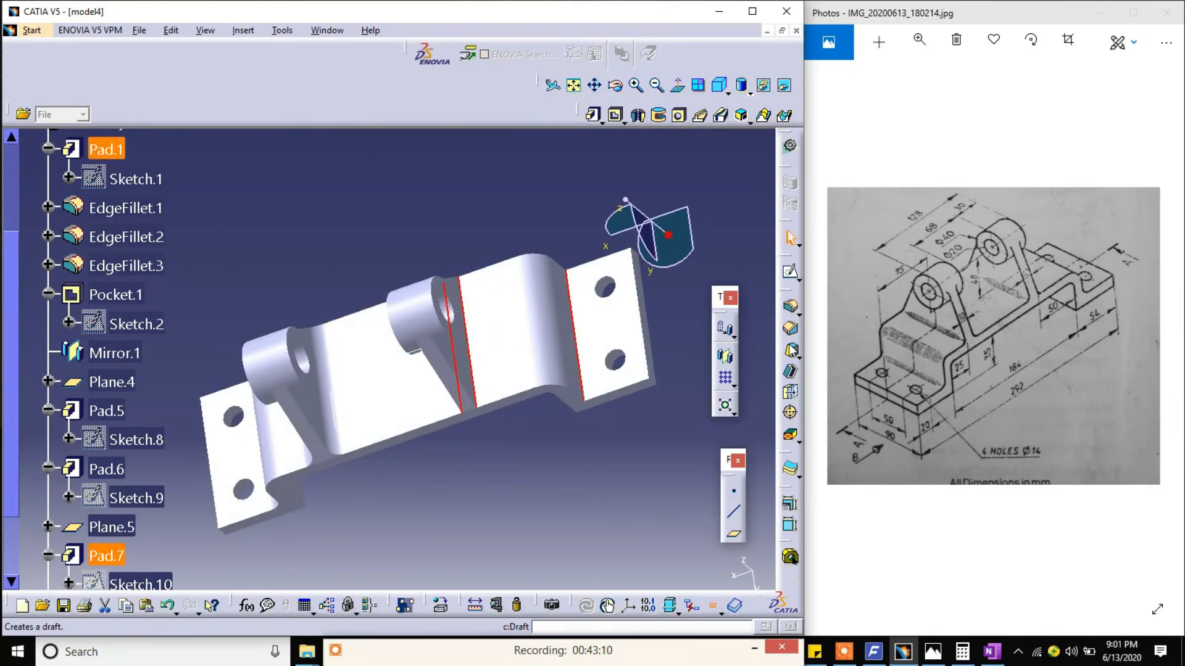